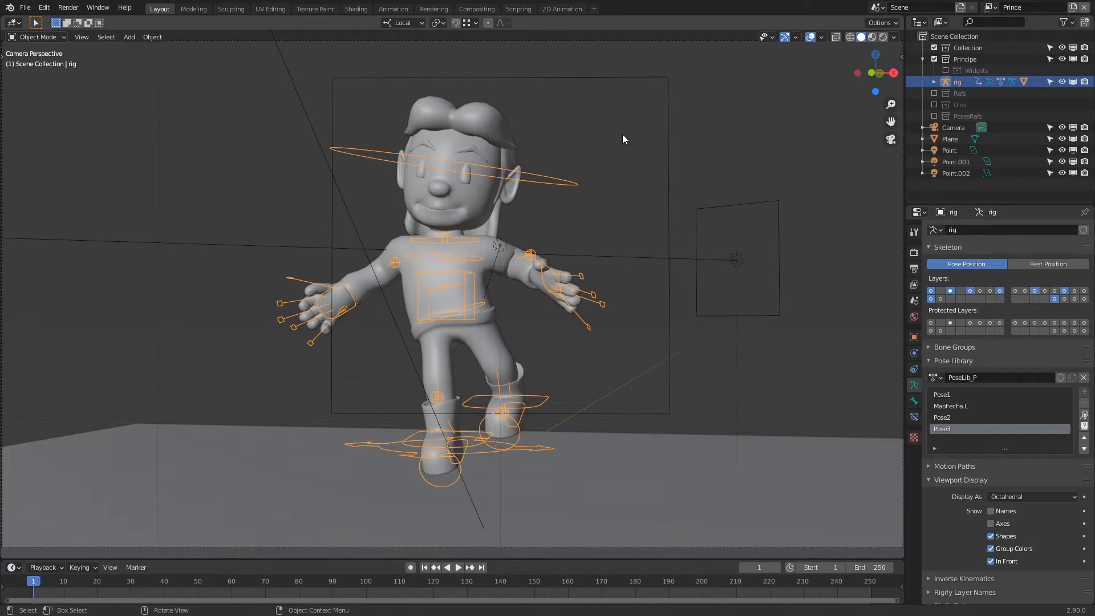
Compare the character in material preview and rendered shading, then return to solid shading in the front view.
key(z)
click(877, 287)
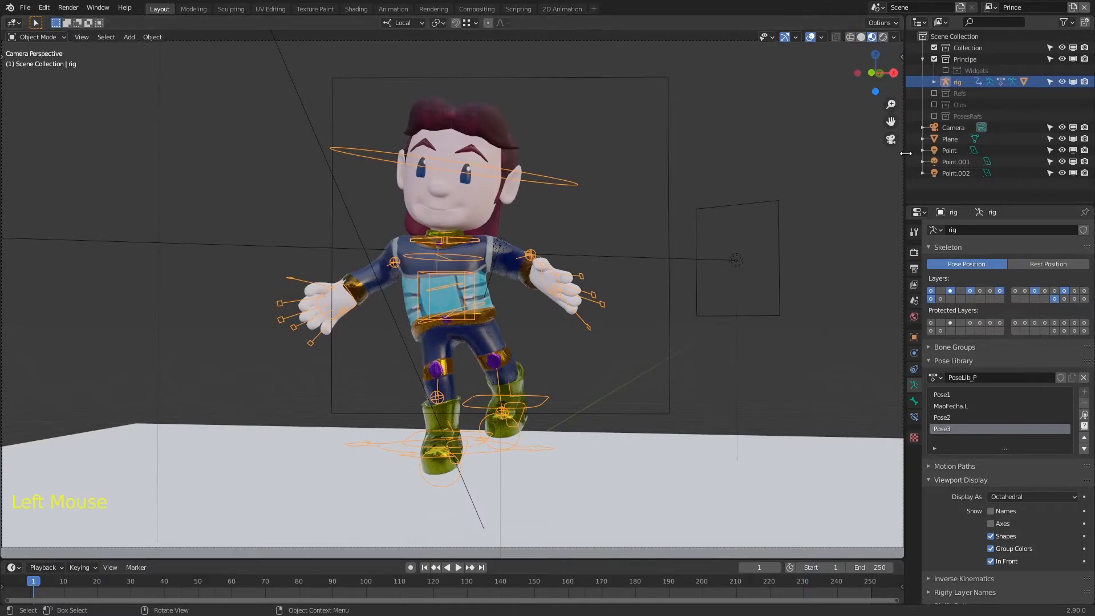
click(882, 37)
key(KP_1)
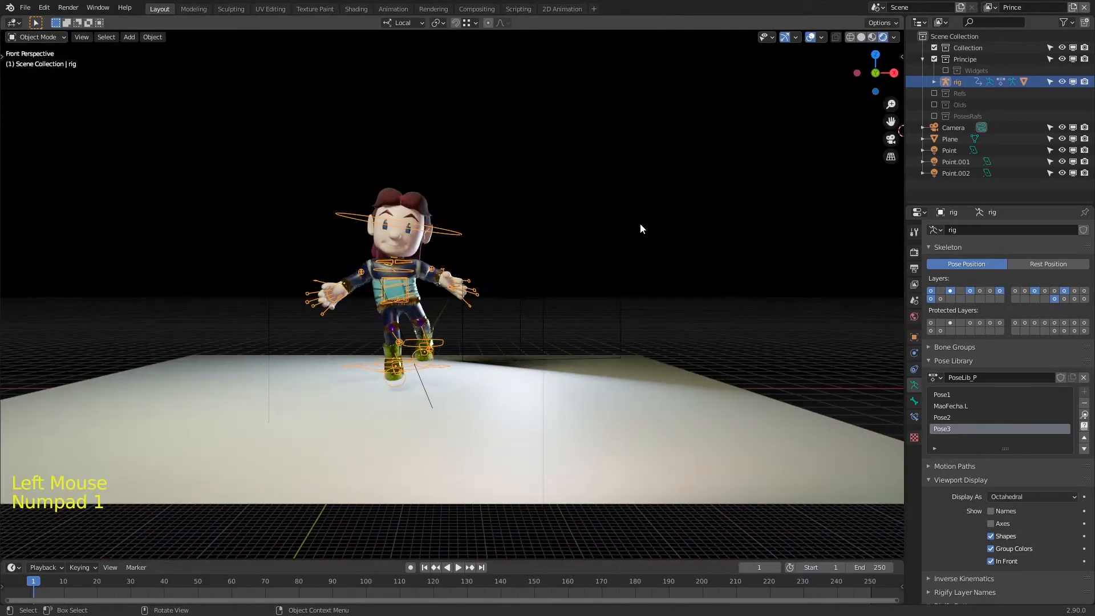
click(861, 37)
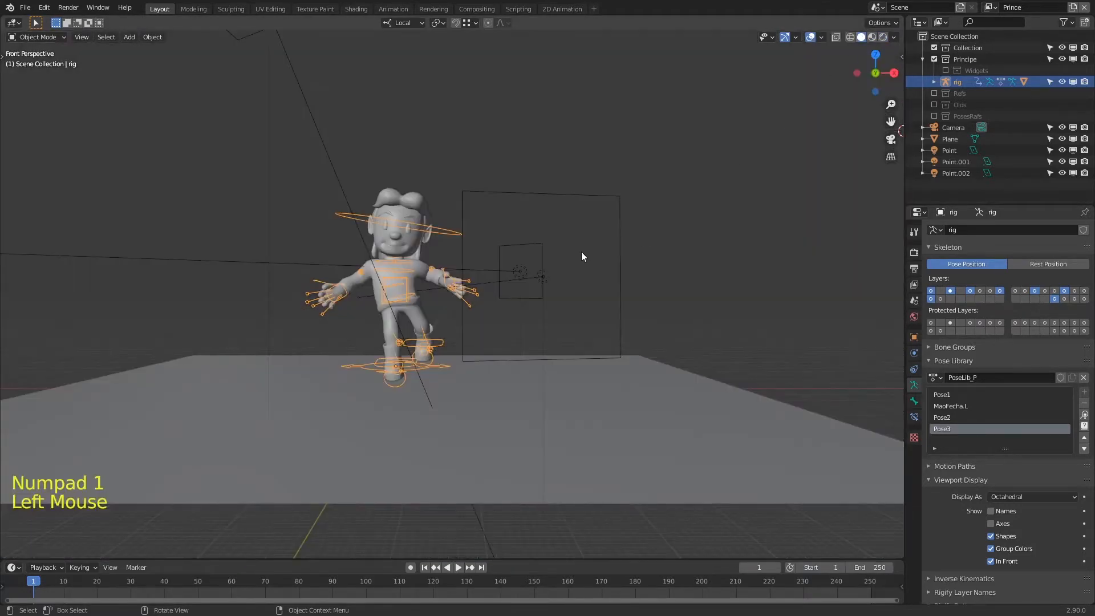
Inspect the area lights around the character, selecting Point above it and Point.002 in front of it.
mouse_move(569, 210)
ctrl+middle_down()
mouse_move(562, 251)
mouse_move(554, 234)
ctrl+middle_up()
click(335, 103)
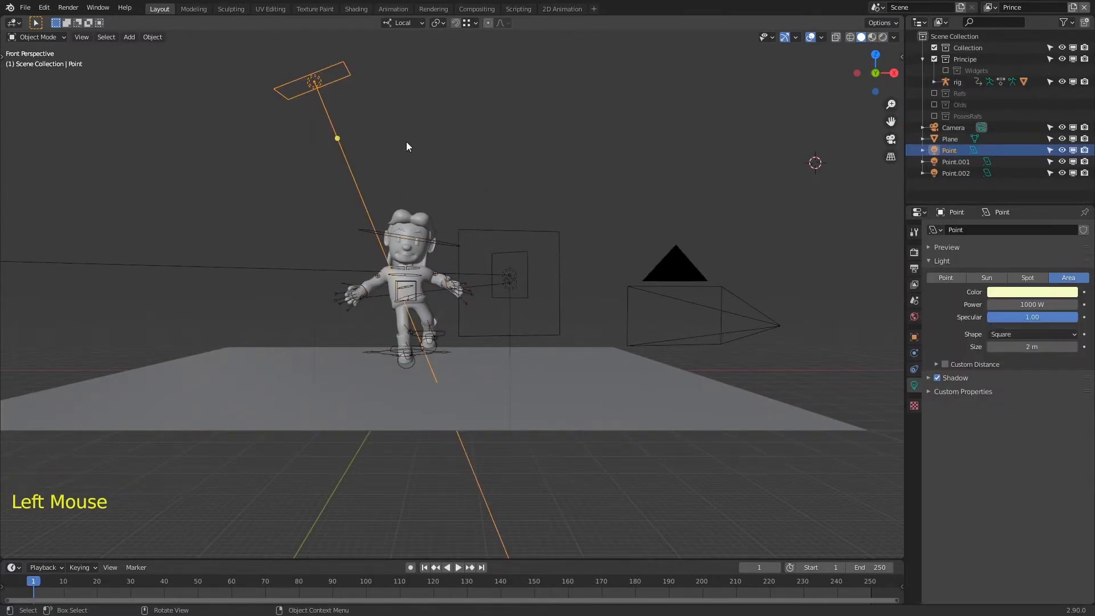
key(KP_1)
key(KP_5)
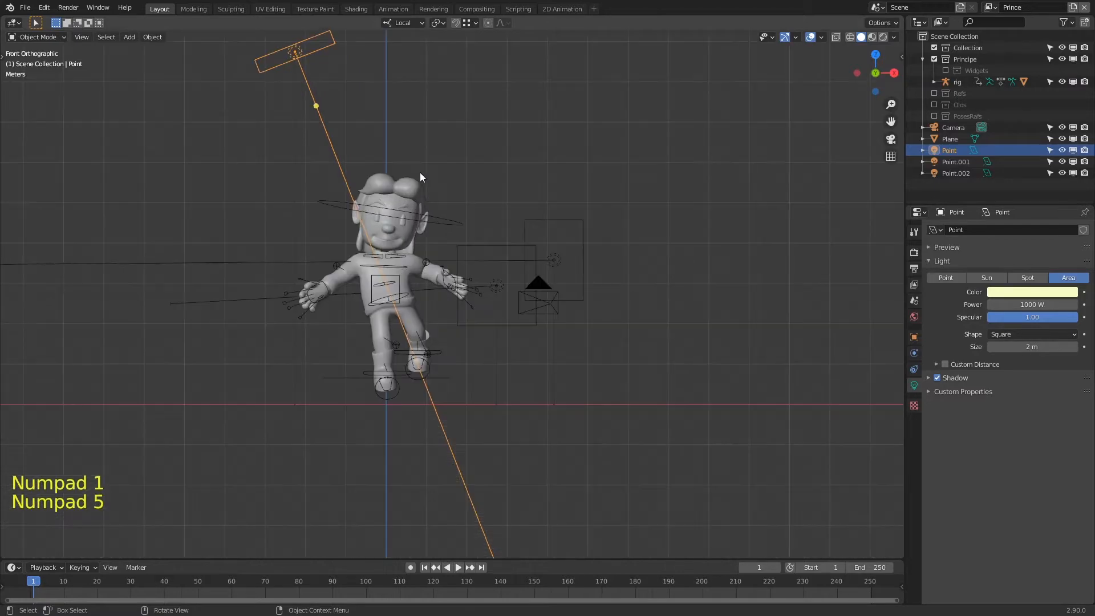
middle_drag(567, 231, 610, 70)
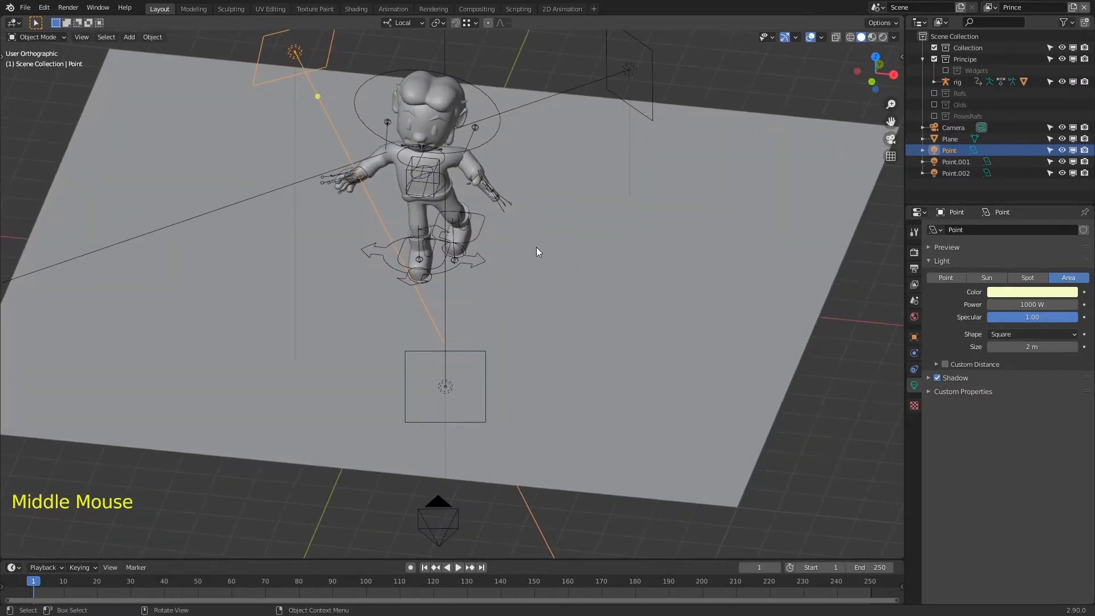
click(488, 354)
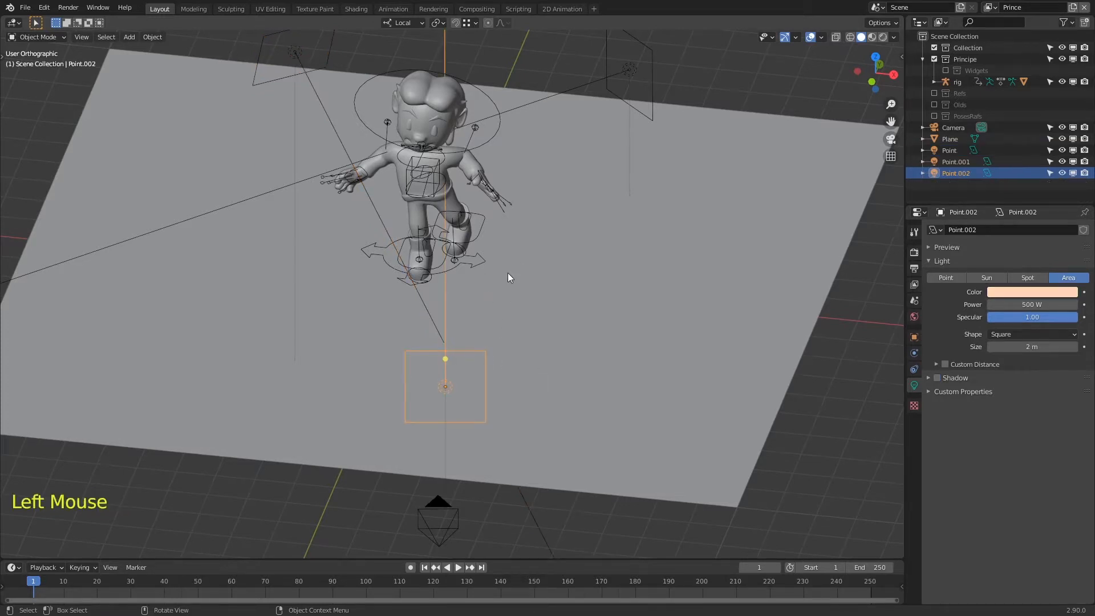
key(KP_1)
shift+middle_drag(514, 293, 635, 213)
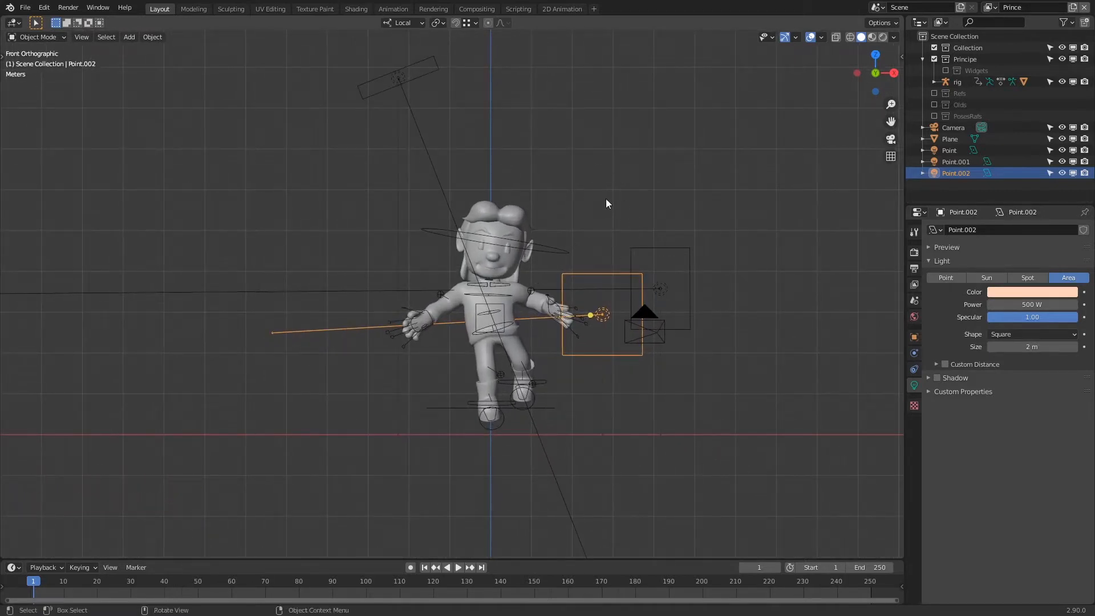
Show the render settings, preview the scene in rendered shading and render a test image with Eevee.
click(914, 252)
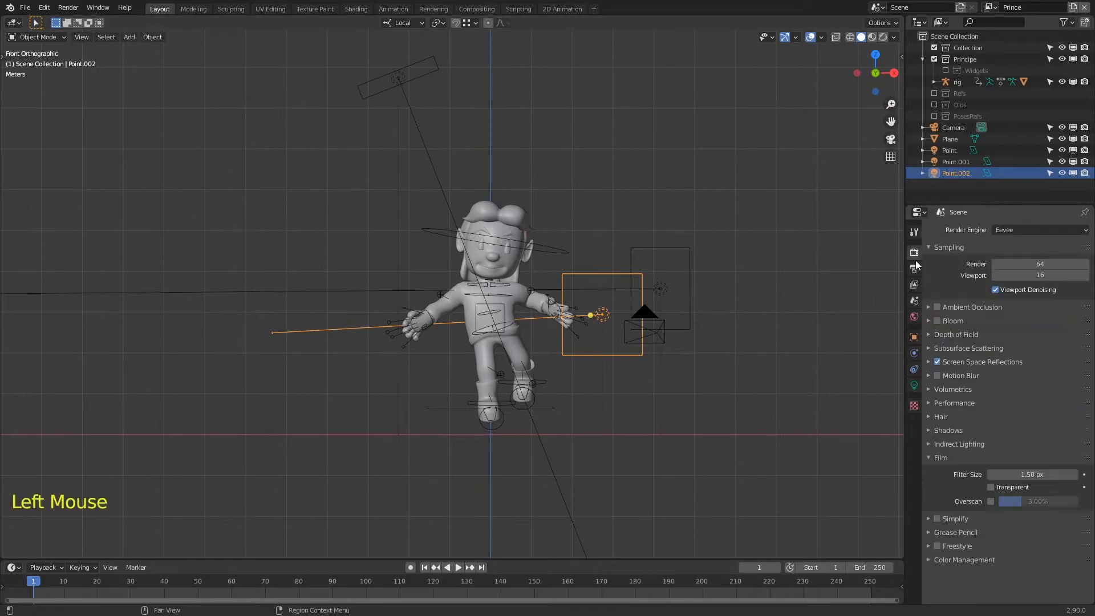
click(872, 37)
click(881, 38)
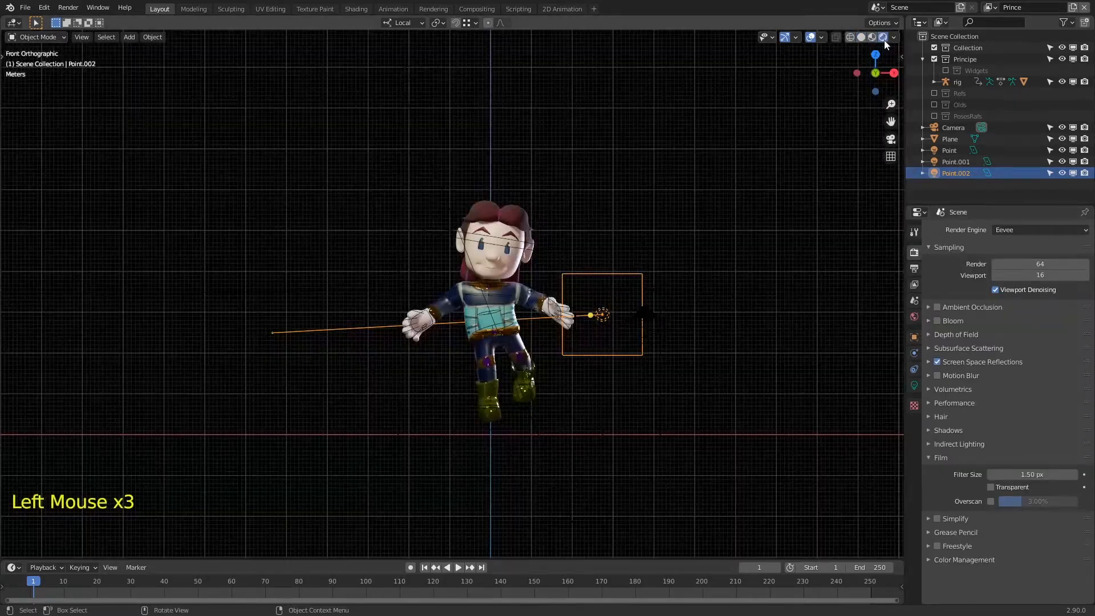
middle_drag(667, 252, 620, 233)
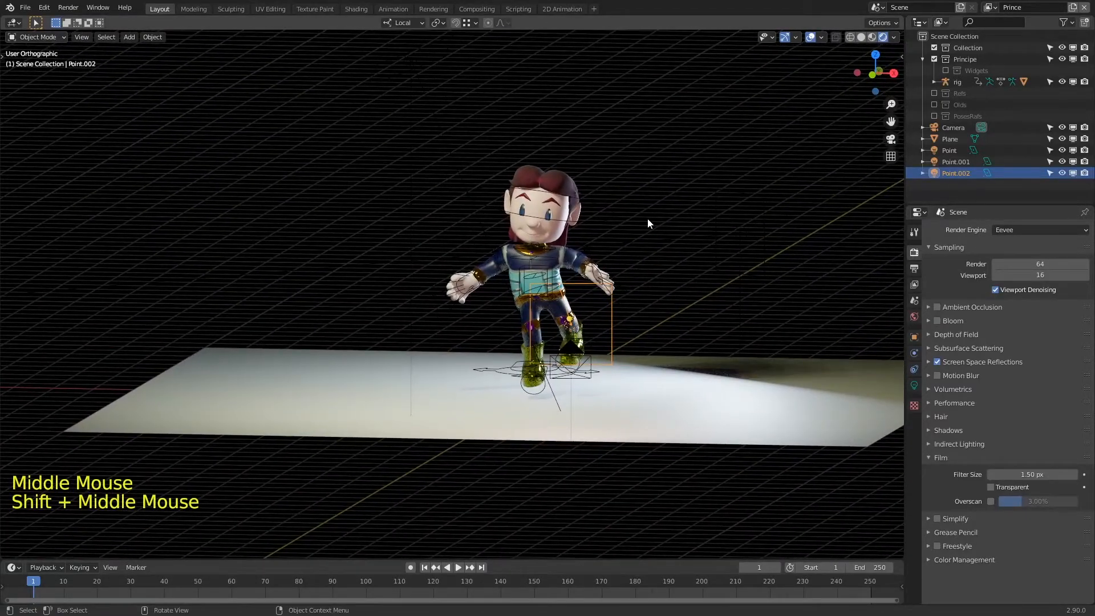
key(F12)
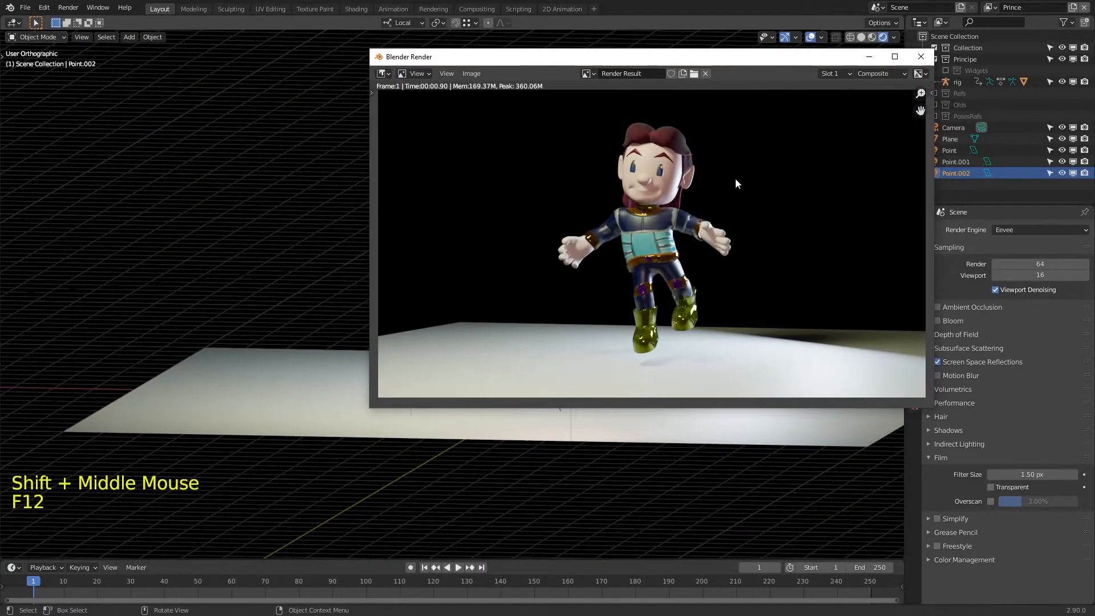
click(922, 57)
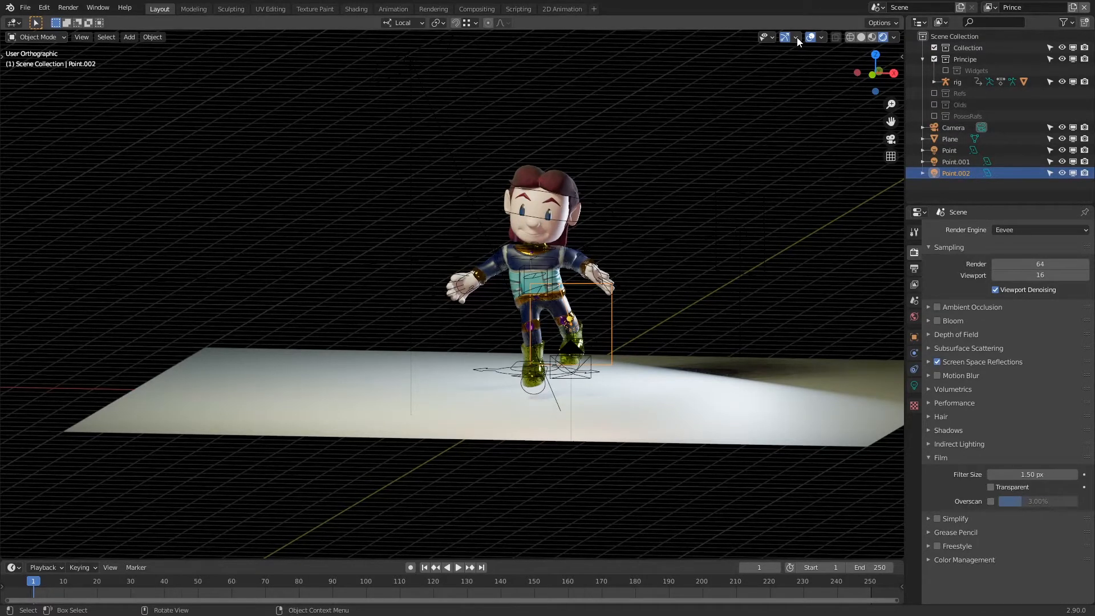
Disable the PosesRafs collection in viewports and renders, exclude it from the view layer and save the file.
click(862, 37)
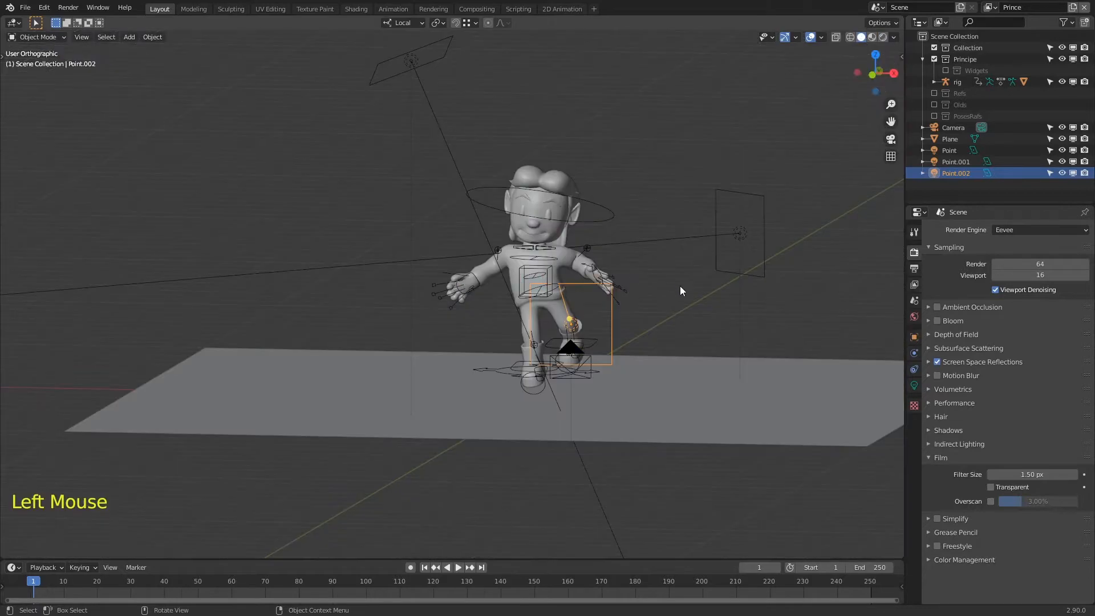
key(KP_1)
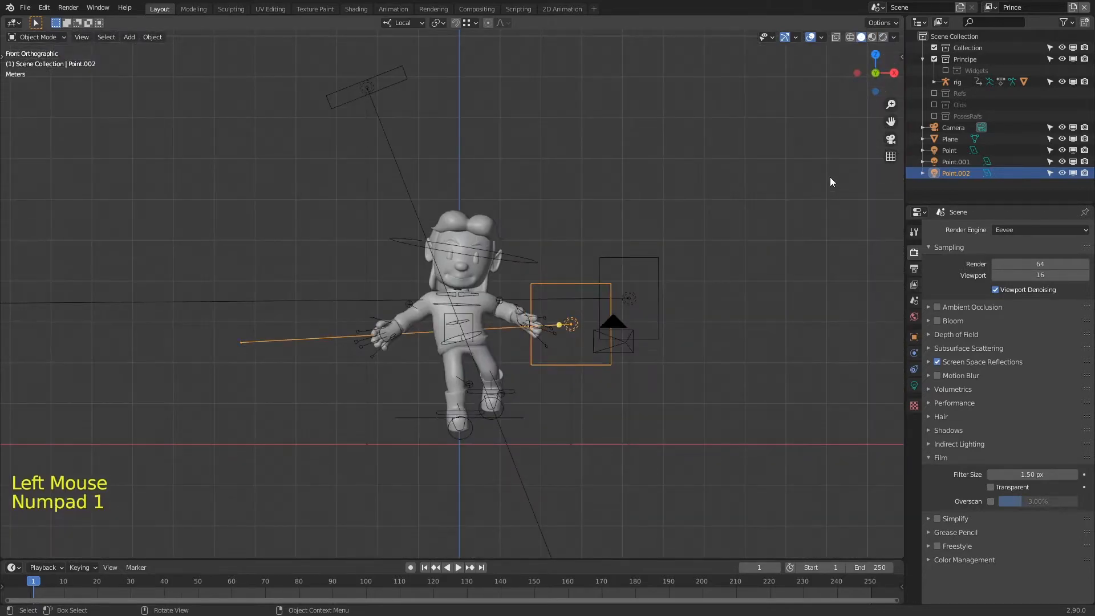
click(935, 93)
click(935, 94)
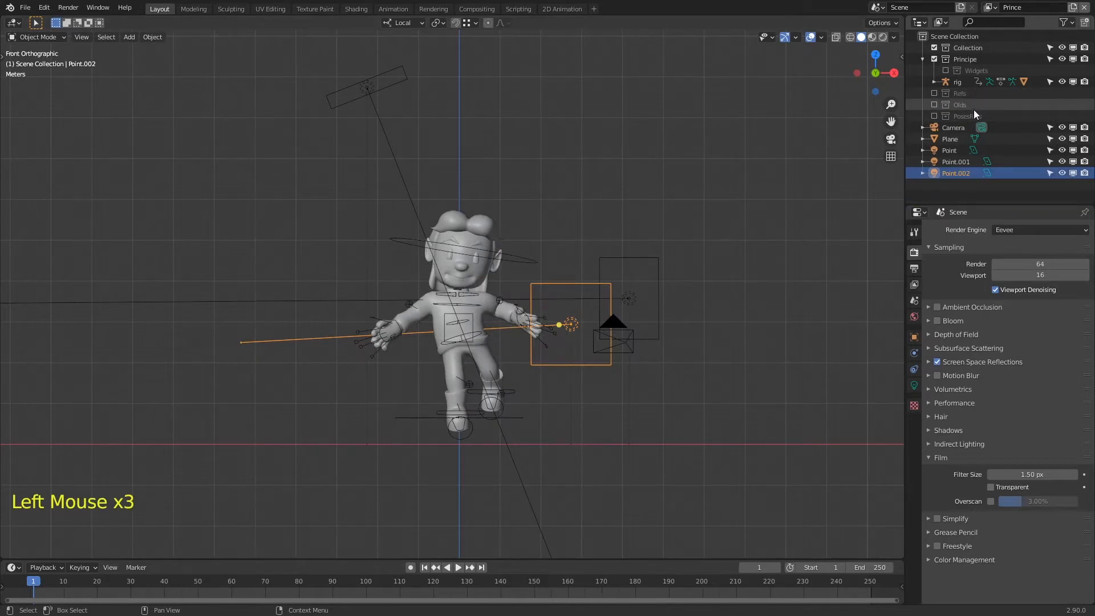
click(934, 116)
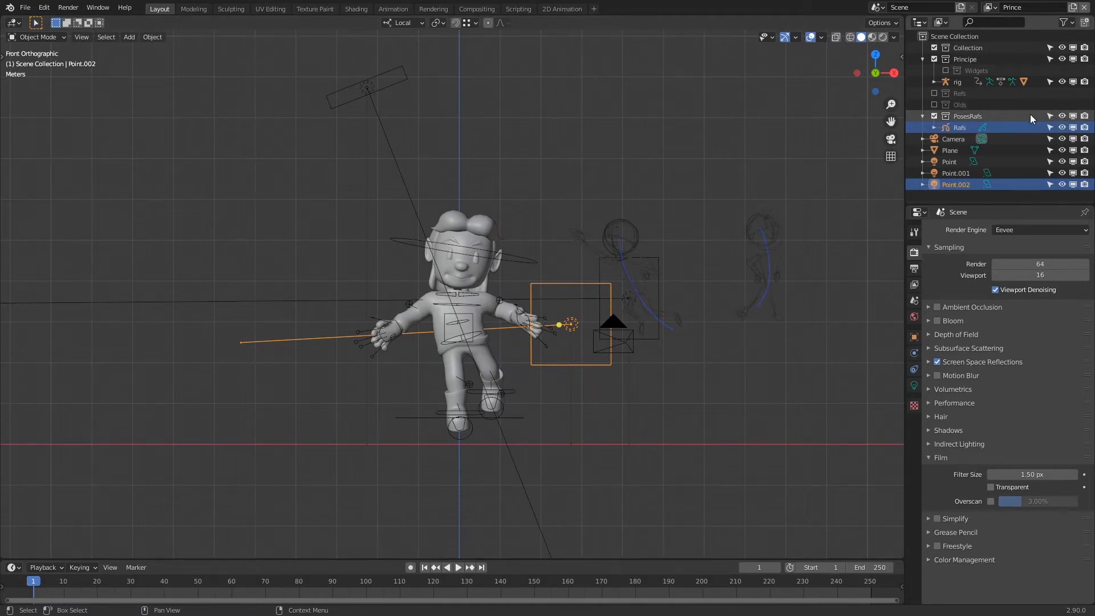
click(1073, 116)
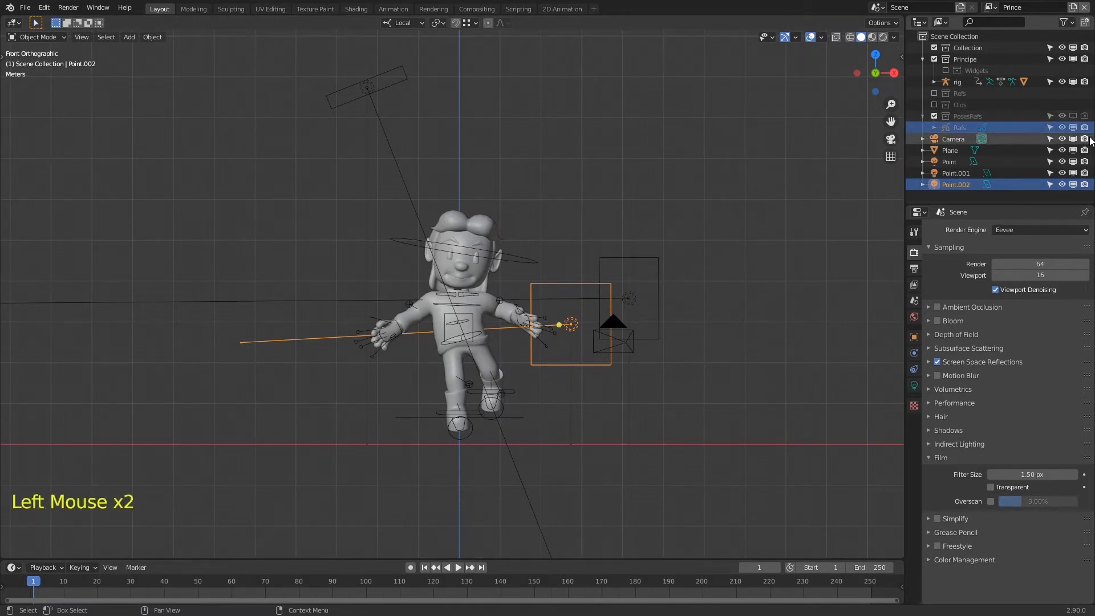
click(935, 115)
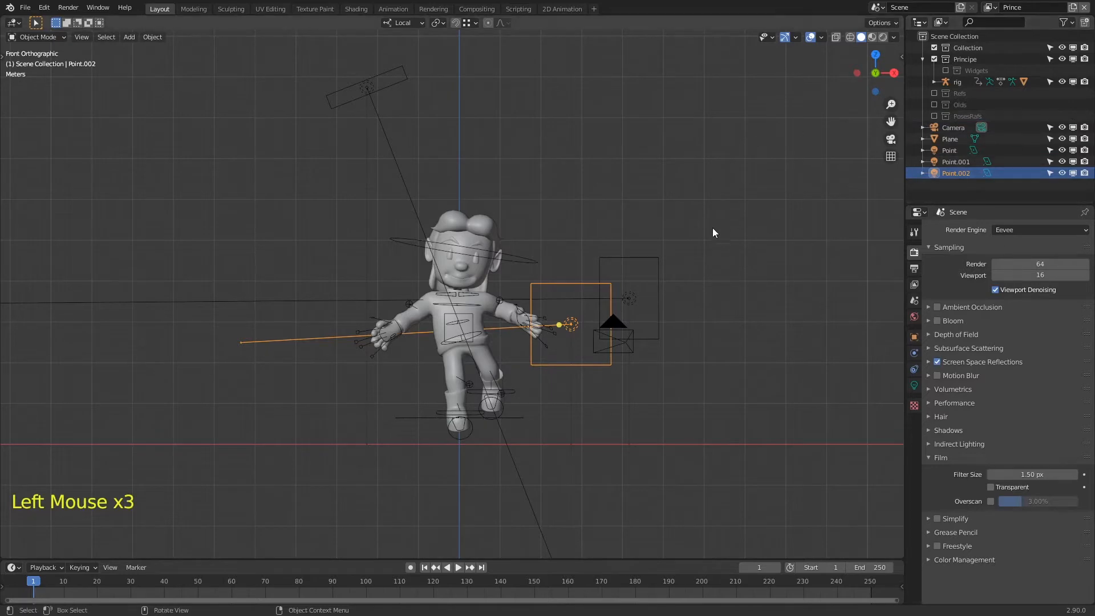
key(ctrl+s)
Preview the saved scene in rendered shading and render another test image with Eevee.
shift+middle_drag(713, 222, 684, 252)
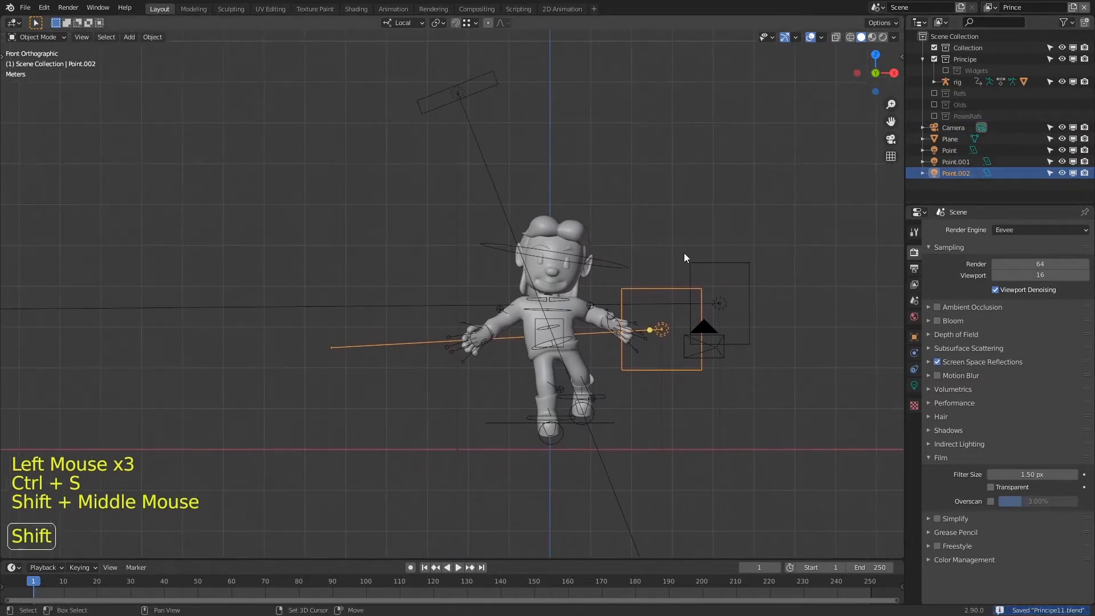
click(883, 37)
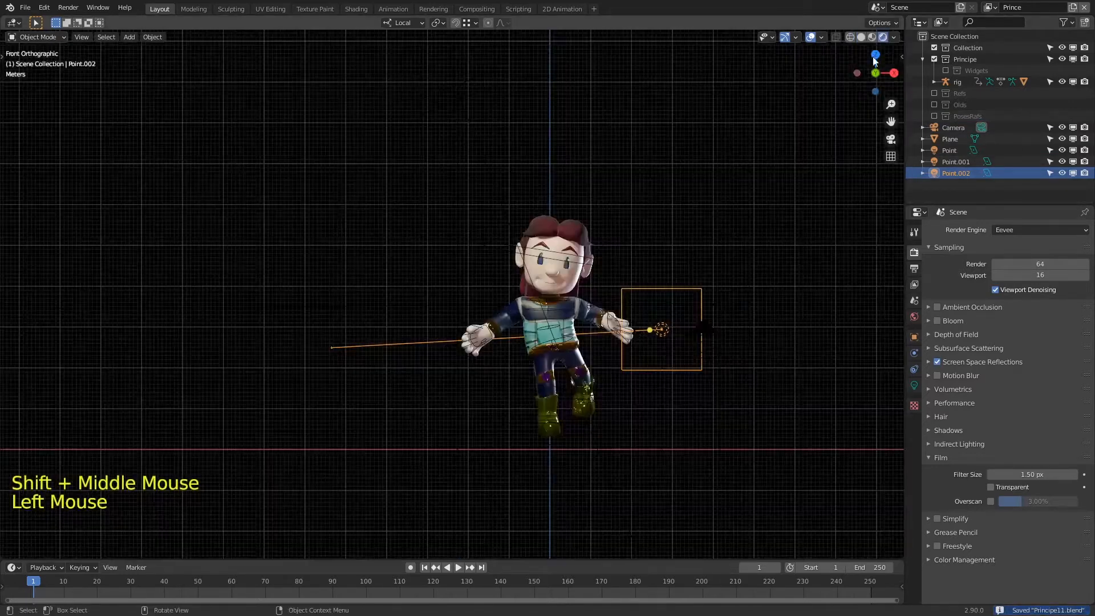
mouse_move(651, 274)
middle_down()
mouse_move(573, 175)
mouse_move(615, 201)
middle_up()
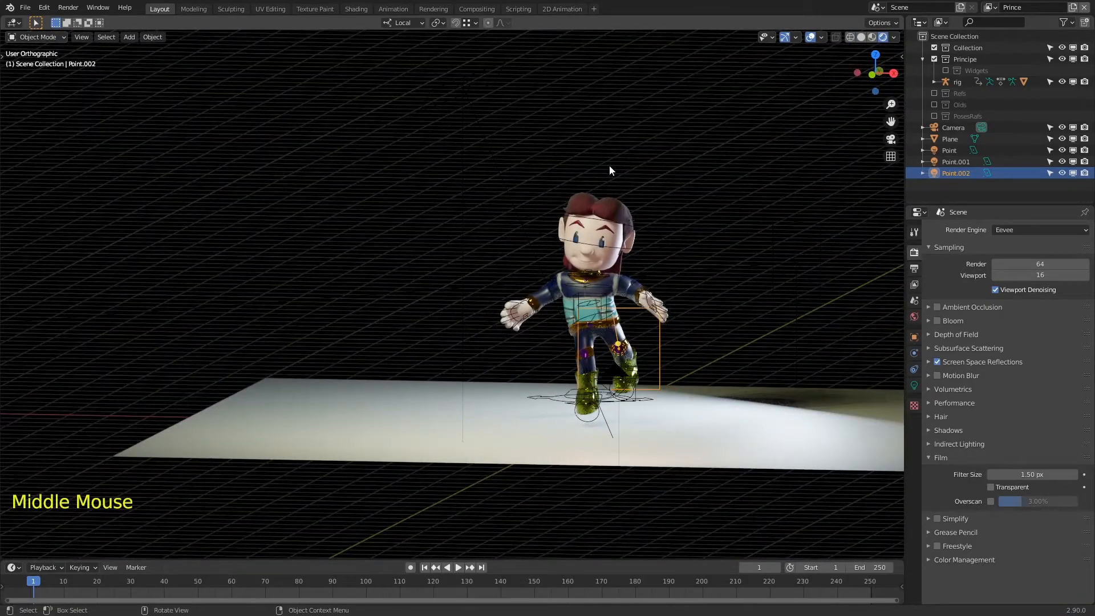
key(F12)
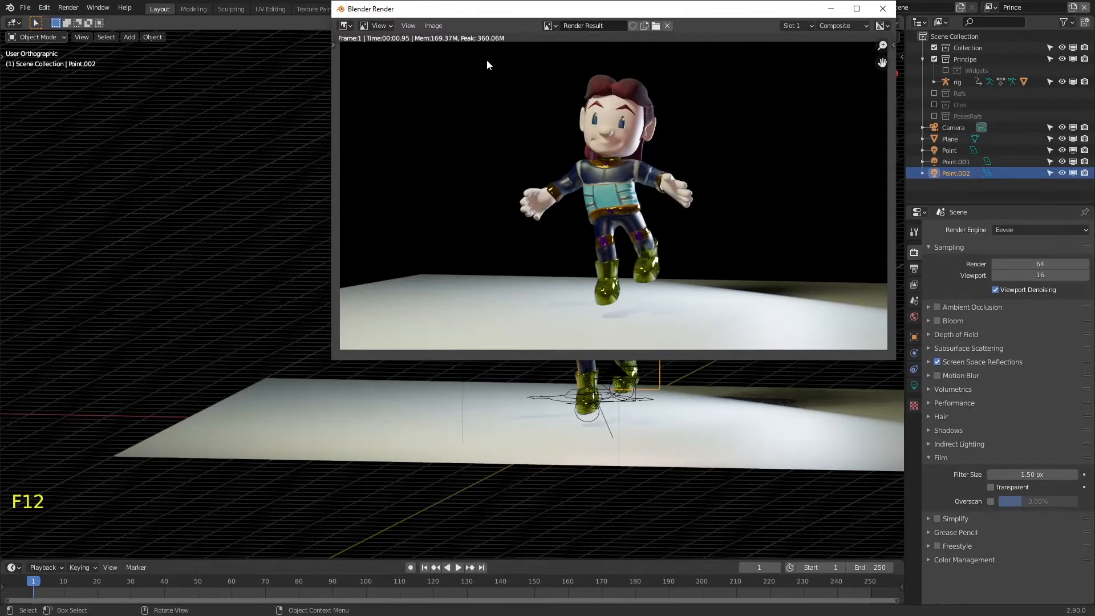
click(883, 8)
Switch the render engine to Cycles and render a test image from the camera view.
click(1007, 230)
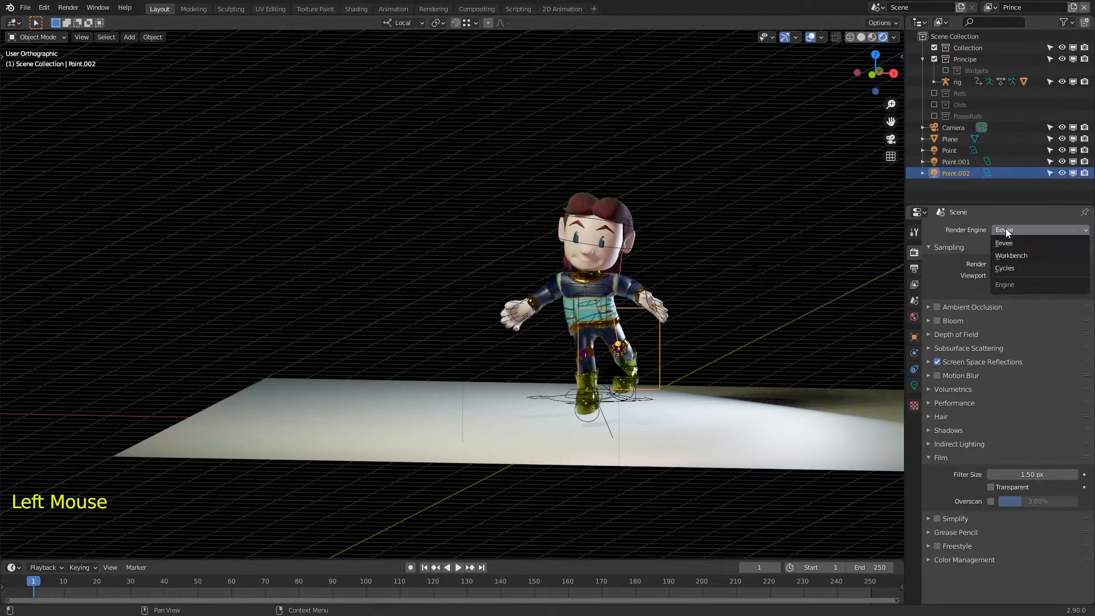
click(1011, 269)
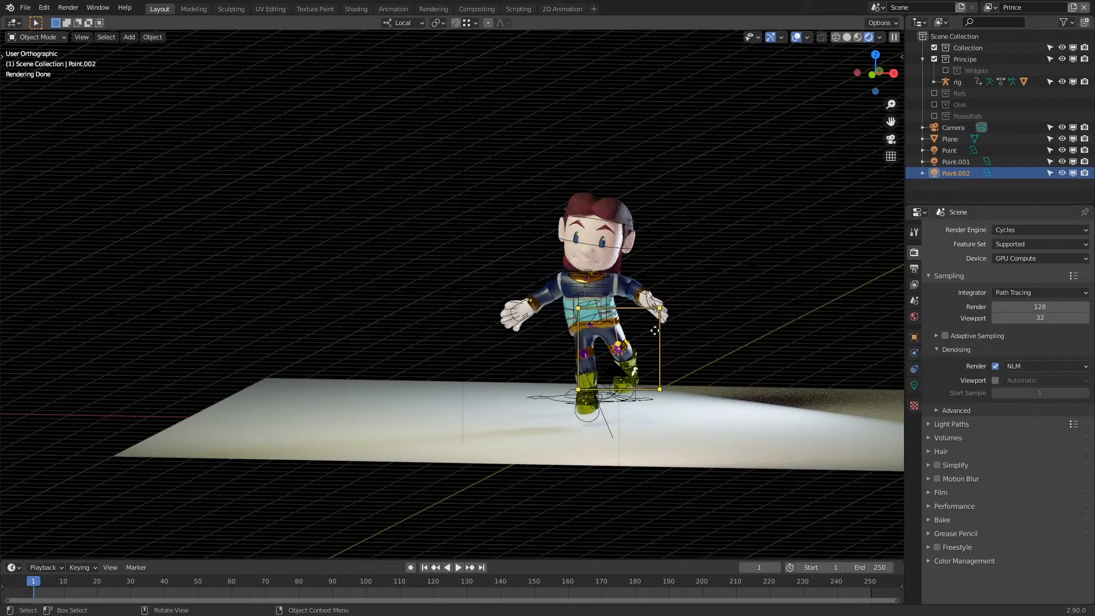
ctrl+middle_drag(676, 341, 677, 311)
mouse_move(628, 275)
shift+middle_down()
mouse_move(570, 254)
mouse_move(623, 276)
mouse_move(665, 241)
mouse_move(698, 182)
shift+middle_up()
key(KP_0)
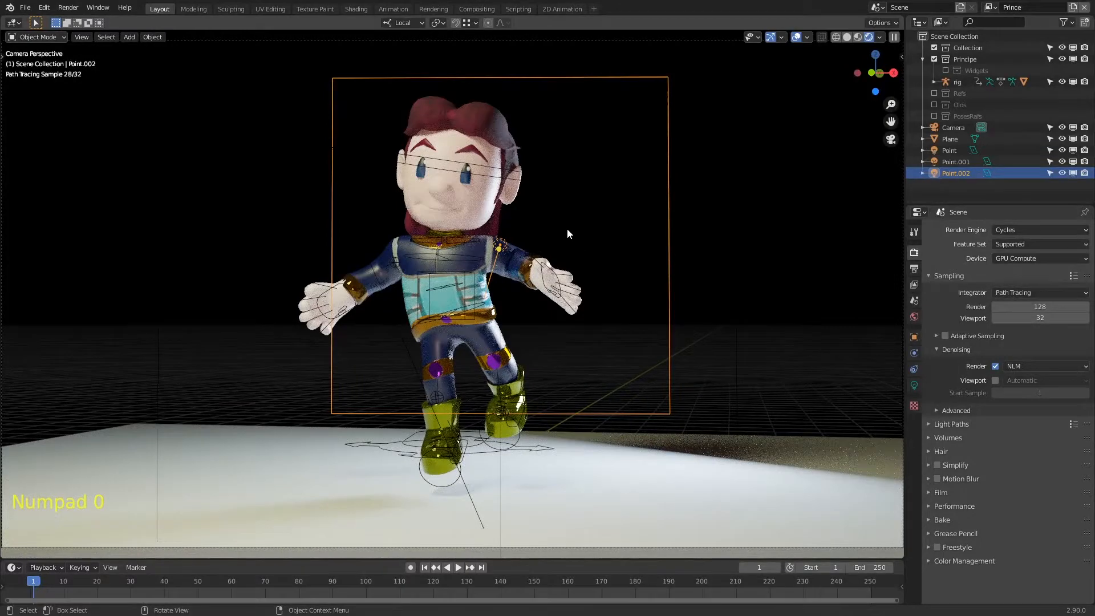
key(F12)
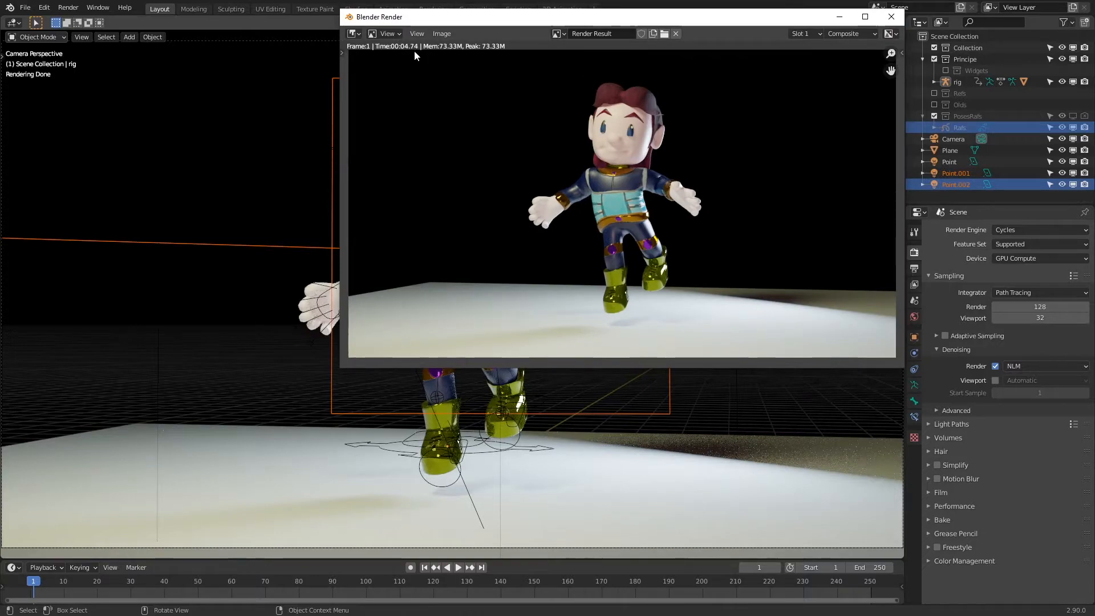
click(891, 16)
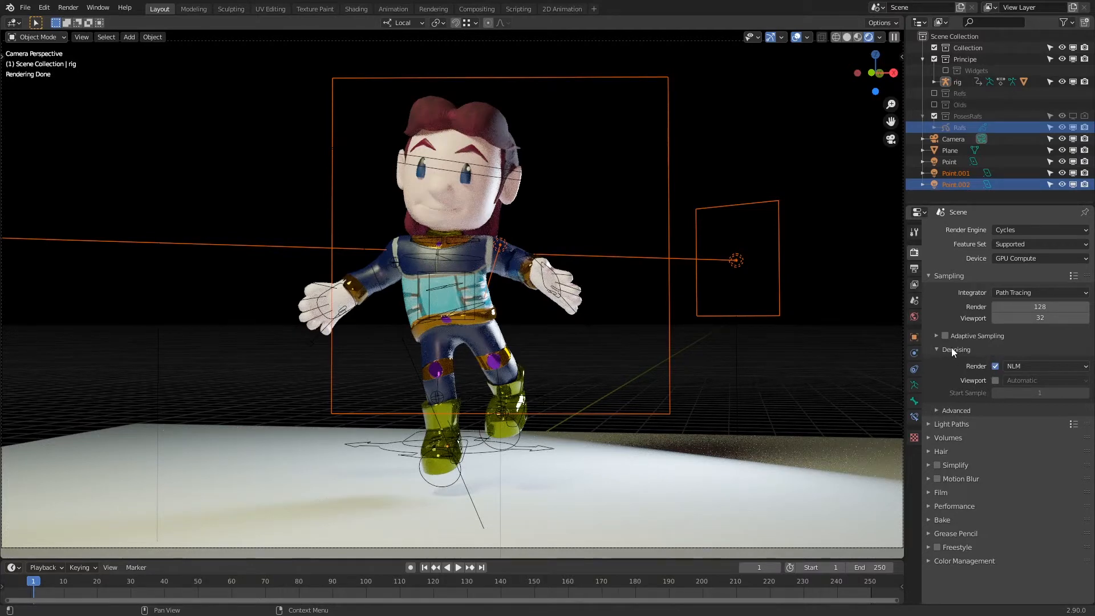
Turn off render denoising for Cycles and render the frame again.
click(995, 366)
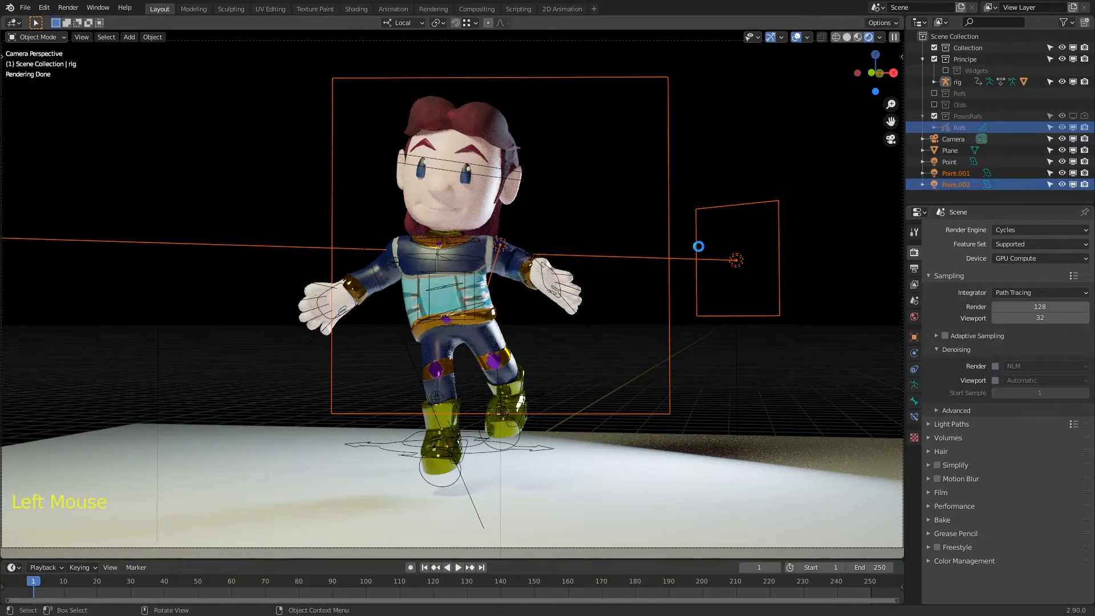
key(F12)
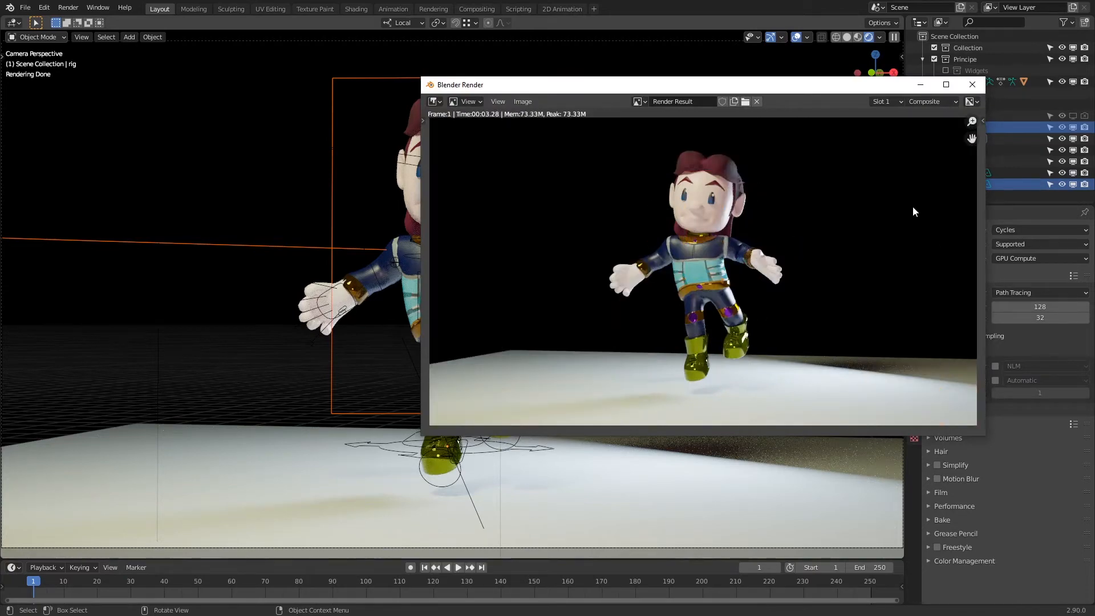
click(972, 84)
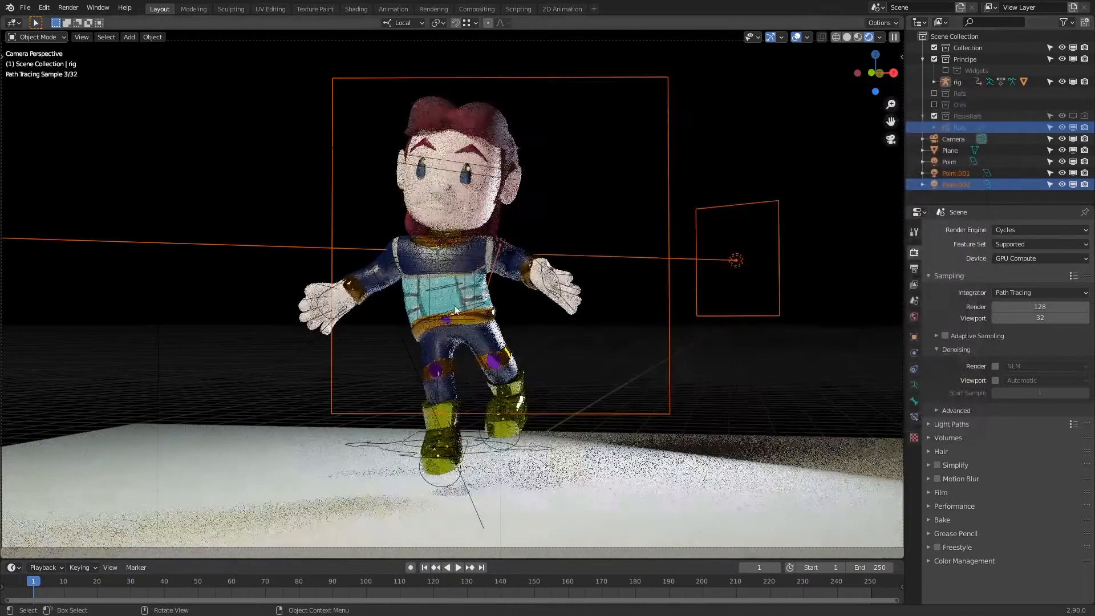
Subdivide the ground plane with 10 cuts, smoothness 0.72, fractal 0.34 and along normal 0.29.
click(847, 37)
click(660, 446)
key(KP_0)
mouse_move(618, 309)
ctrl+middle_down()
mouse_move(652, 315)
mouse_move(624, 317)
ctrl+middle_up()
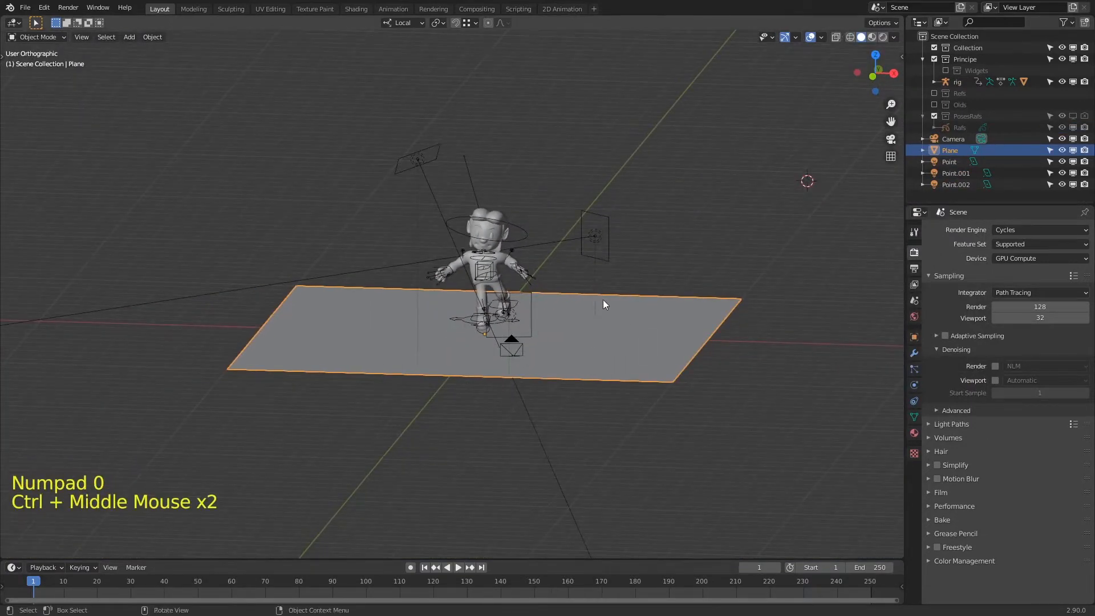
key(Tab)
right_click(605, 306)
click(597, 313)
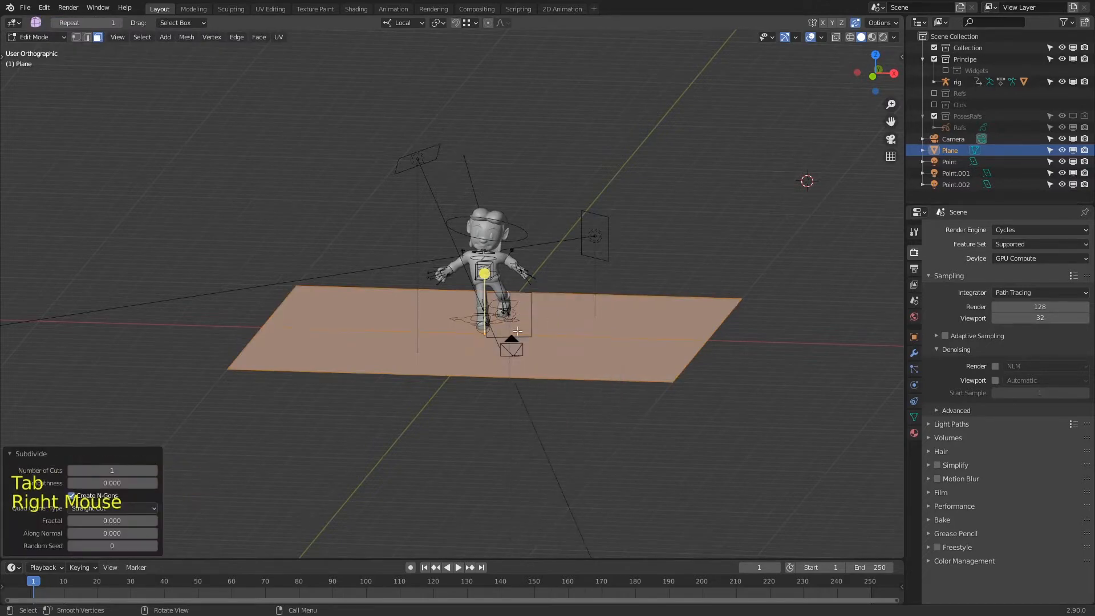
drag(111, 471, 500, 500)
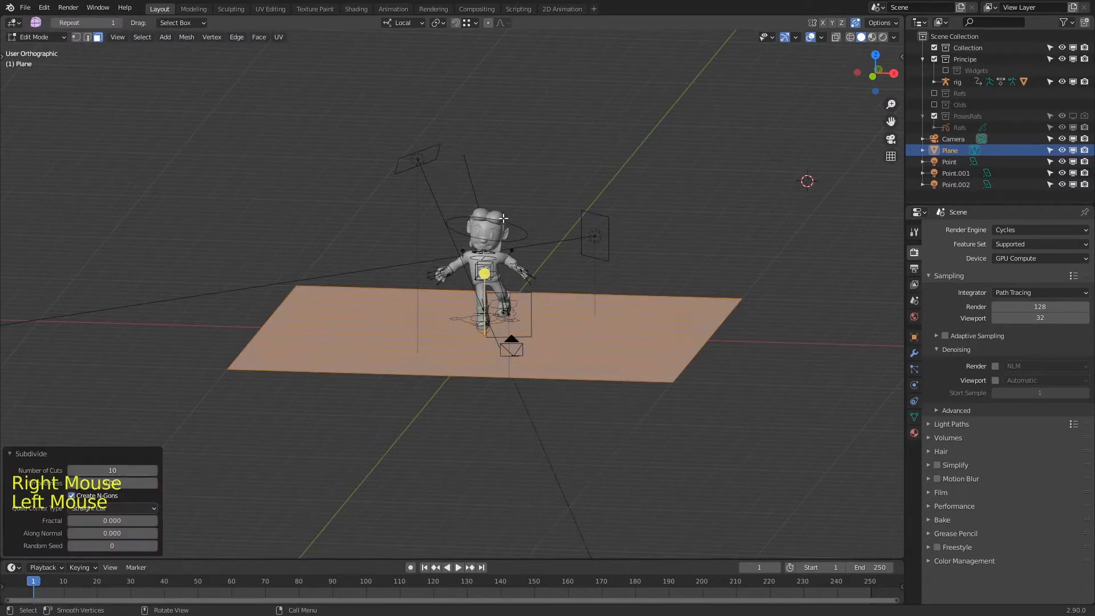
drag(137, 520, 146, 533)
drag(112, 483, 221, 482)
Scale up the uneven ground terrain in the horizontal extent and adjust its height along the Z axis.
key(s)
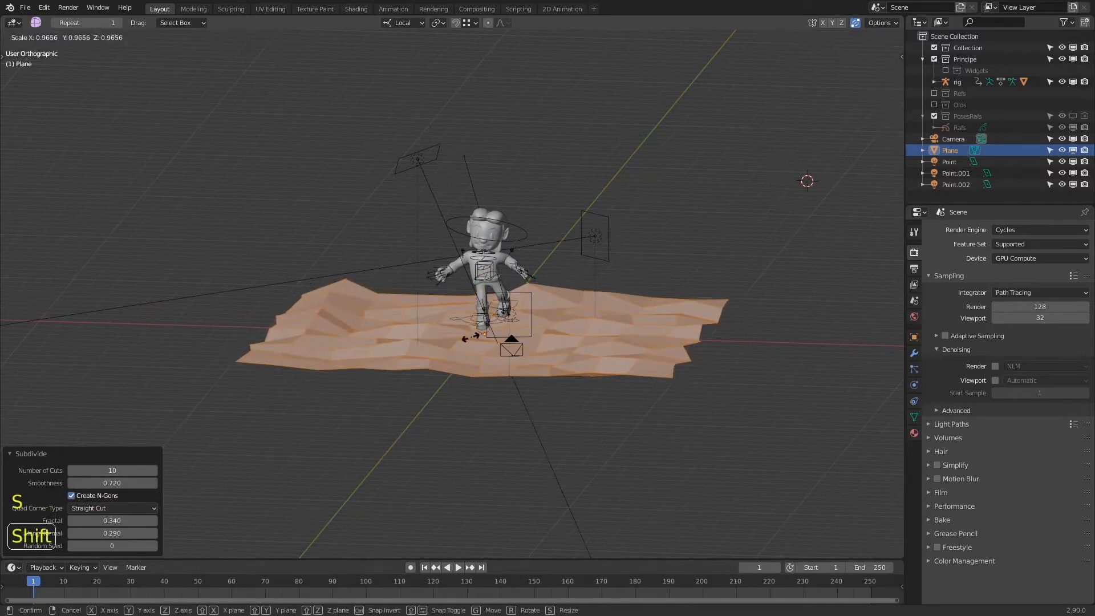
click(511, 346)
mouse_move(569, 276)
middle_down()
mouse_move(557, 262)
mouse_move(559, 275)
middle_up()
key(s)
key(z)
click(598, 310)
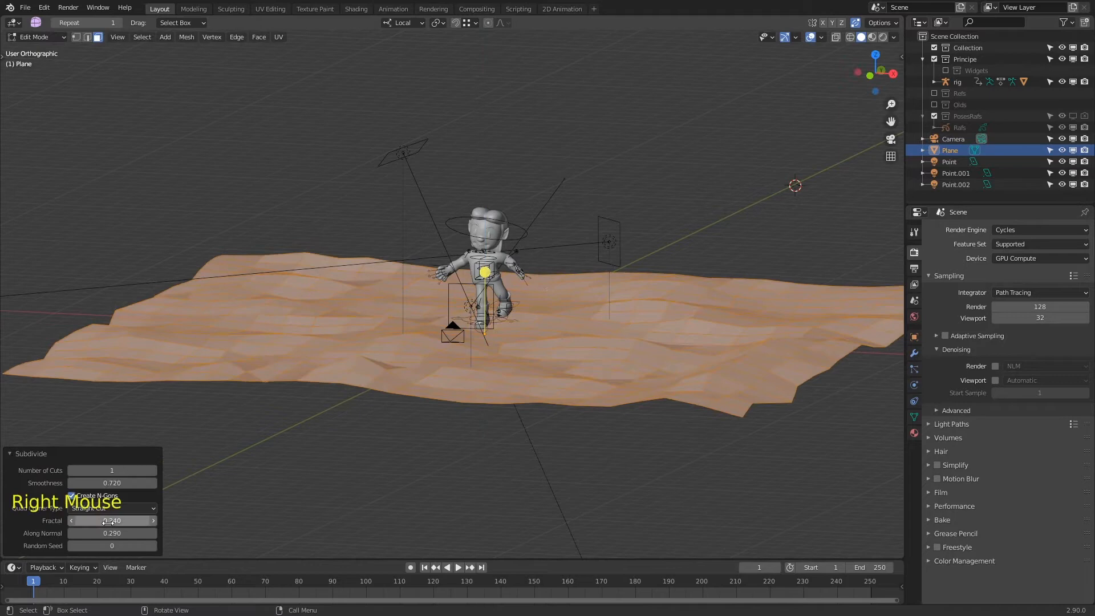
Subdivide the terrain again with 1 cut, smoothness 0, fractal 1.04 and along normal 0.29, and shade it smooth.
click(129, 534)
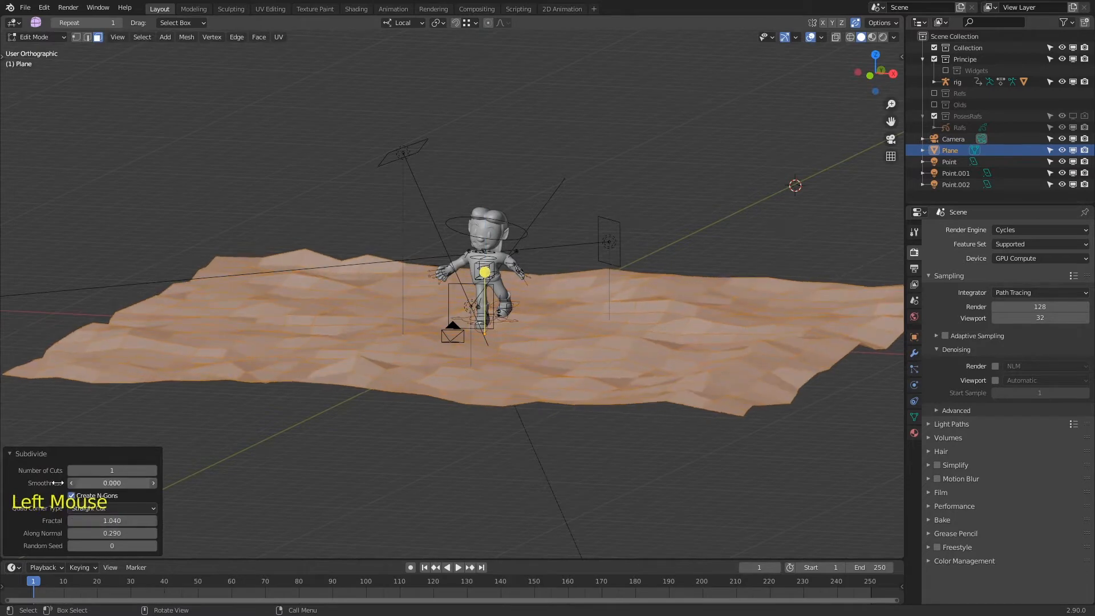
click(129, 539)
key(Tab)
middle_drag(562, 286, 590, 248)
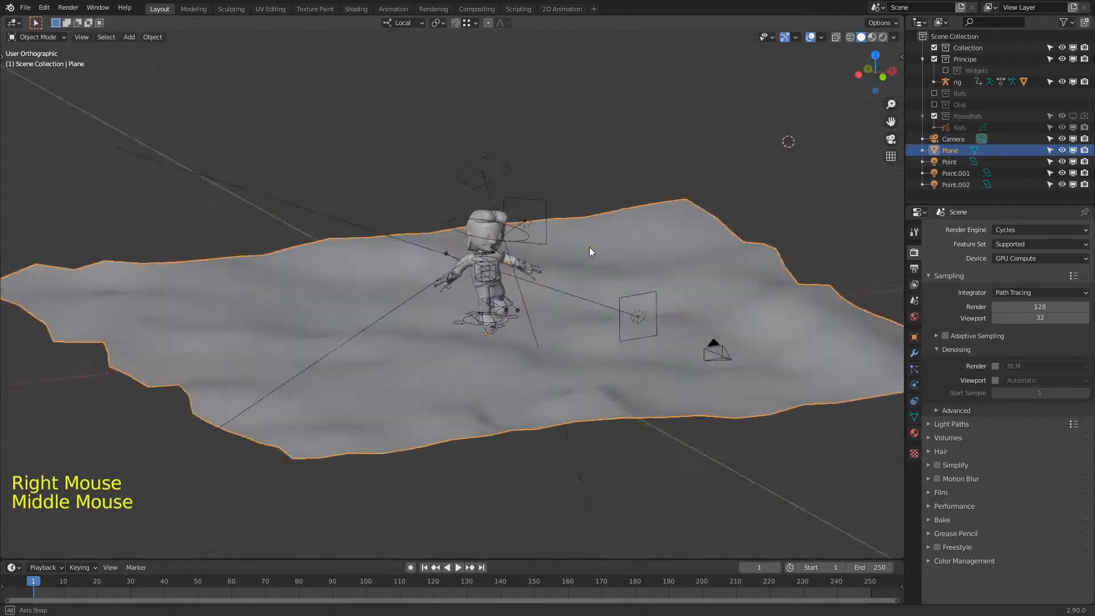
Assign the existing material named Material to the terrain, darken its base color to brown and set roughness to 1.0.
key(KP_0)
key(ctrl+s)
click(915, 433)
click(970, 266)
click(1036, 364)
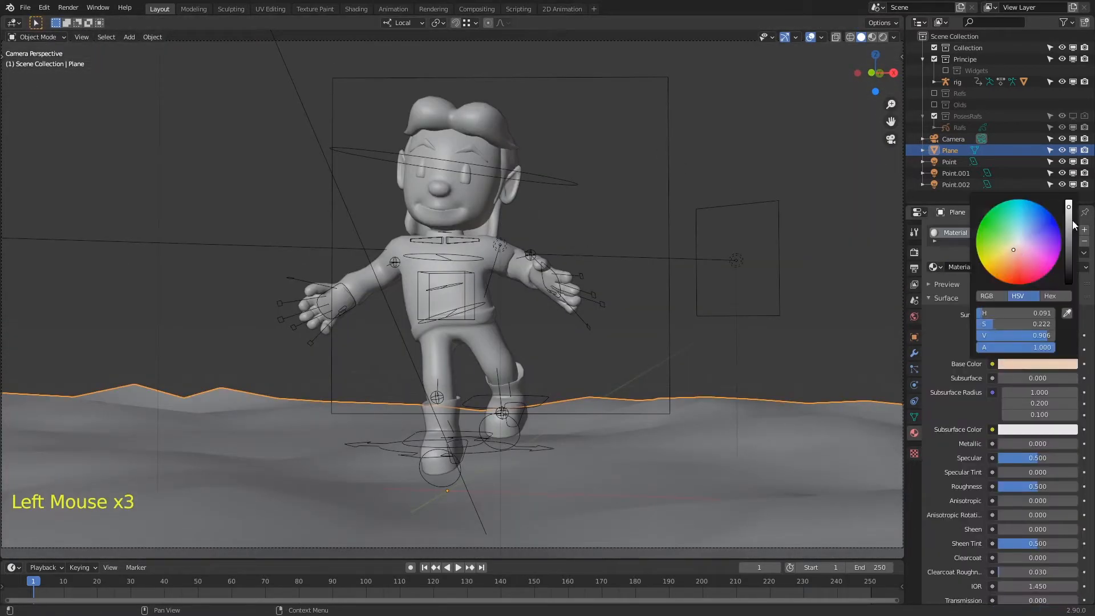
drag(1032, 488, 1080, 488)
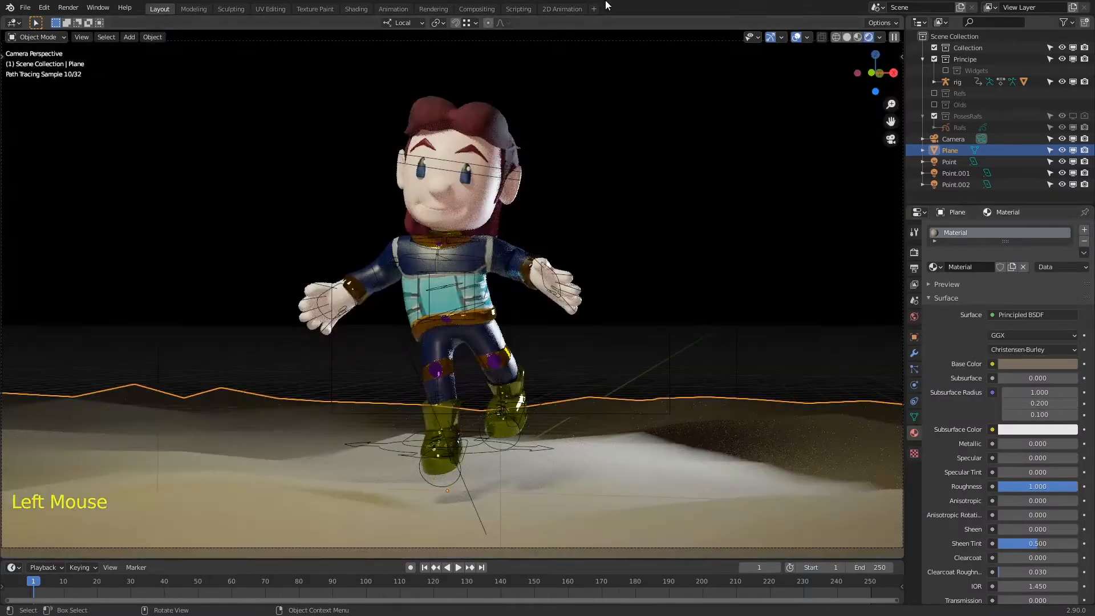
Save the file and render a test image of the character on the new terrain.
click(669, 103)
click(792, 294)
key(ctrl+s)
key(F12)
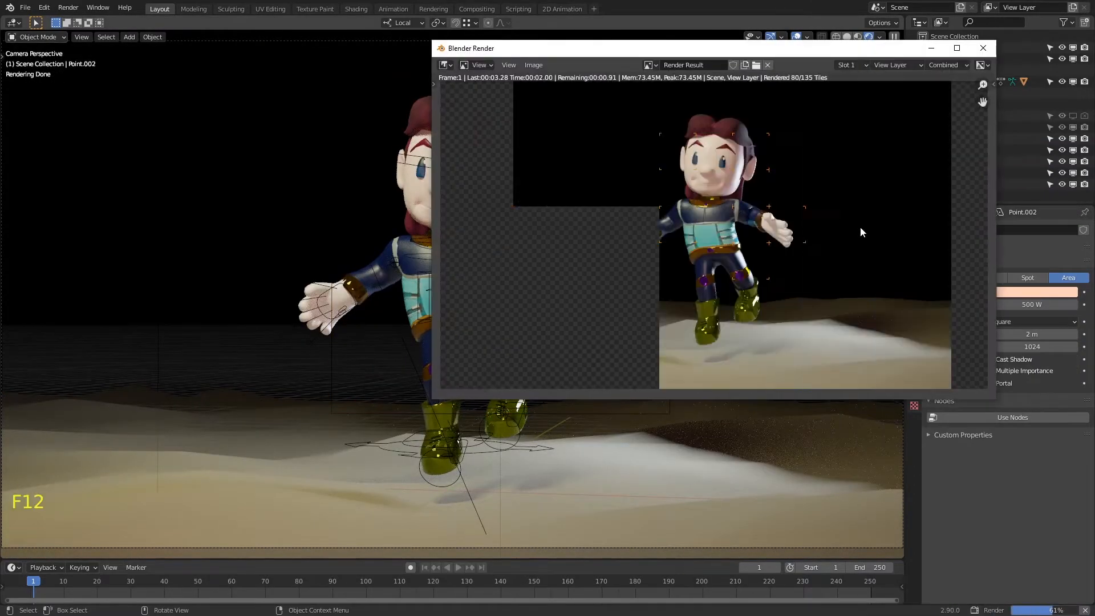
click(984, 48)
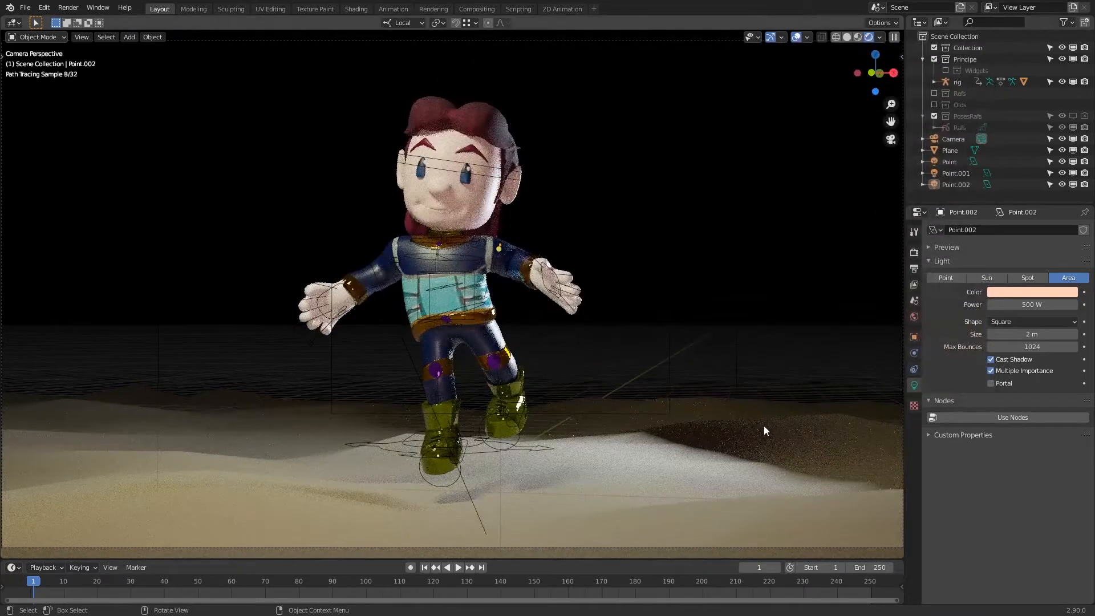
Add a Subdivision modifier to the ground plane and render the frame again.
click(765, 425)
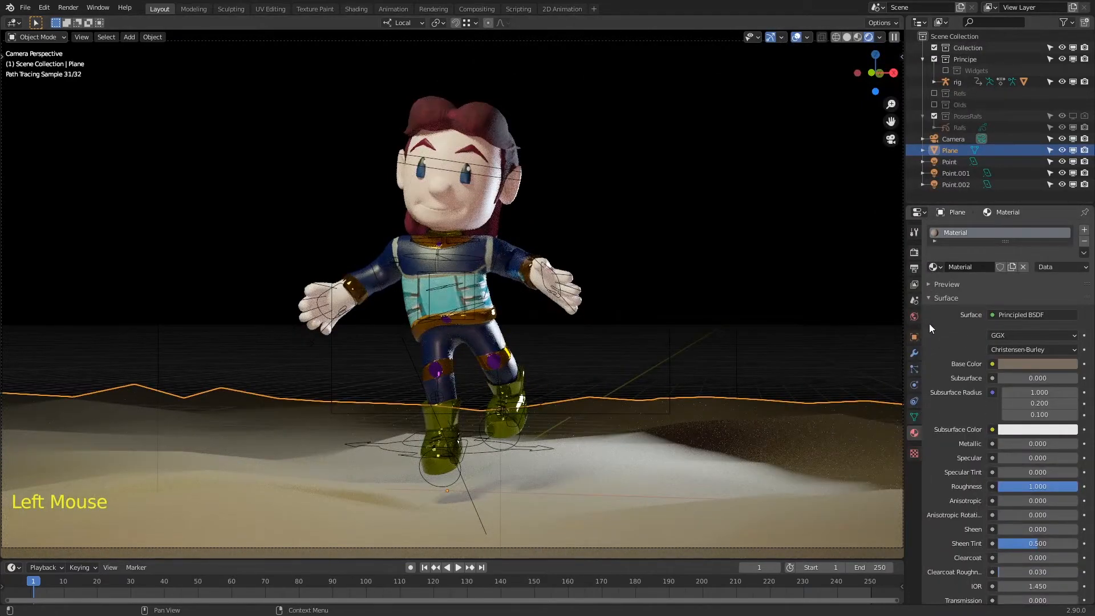
click(914, 354)
click(975, 255)
click(898, 413)
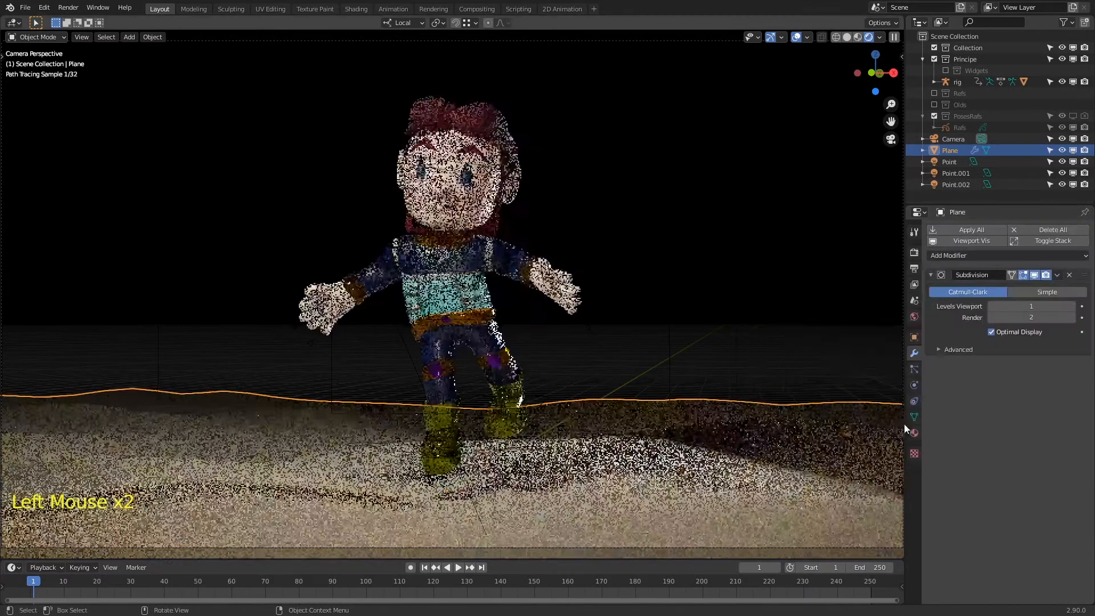
key(F12)
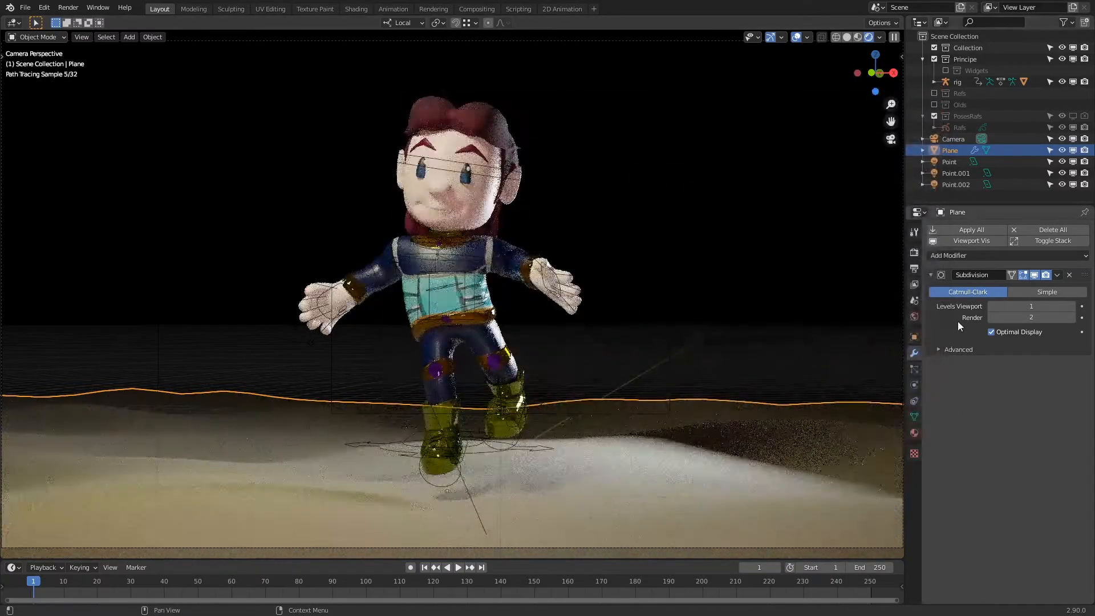
Switch the viewport to solid shading and save the file.
shift+middle_drag(547, 171, 529, 223)
key(ctrl+s)
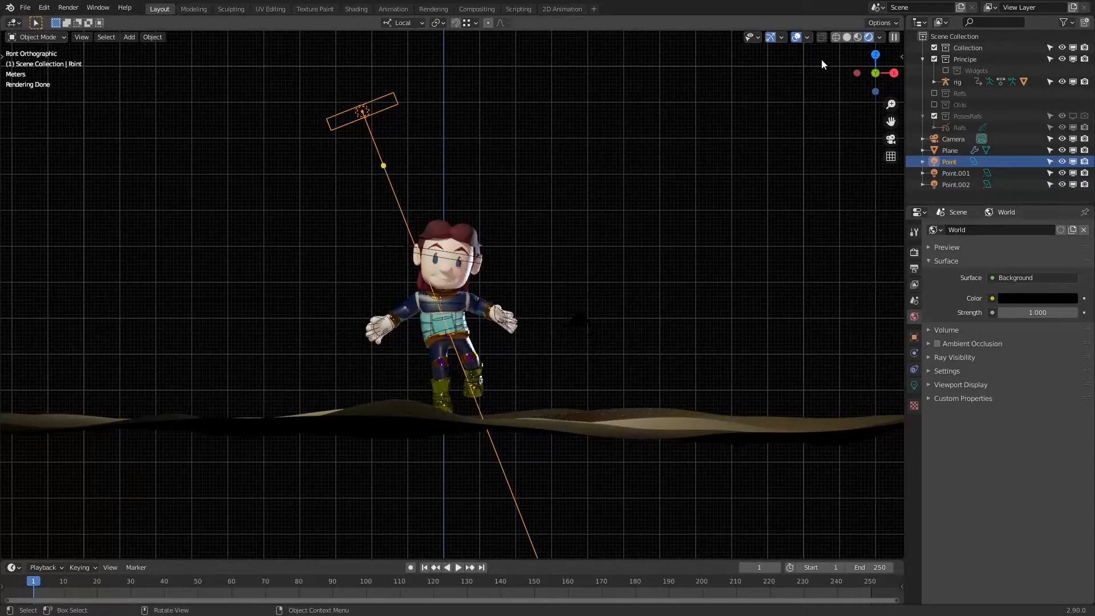
click(847, 37)
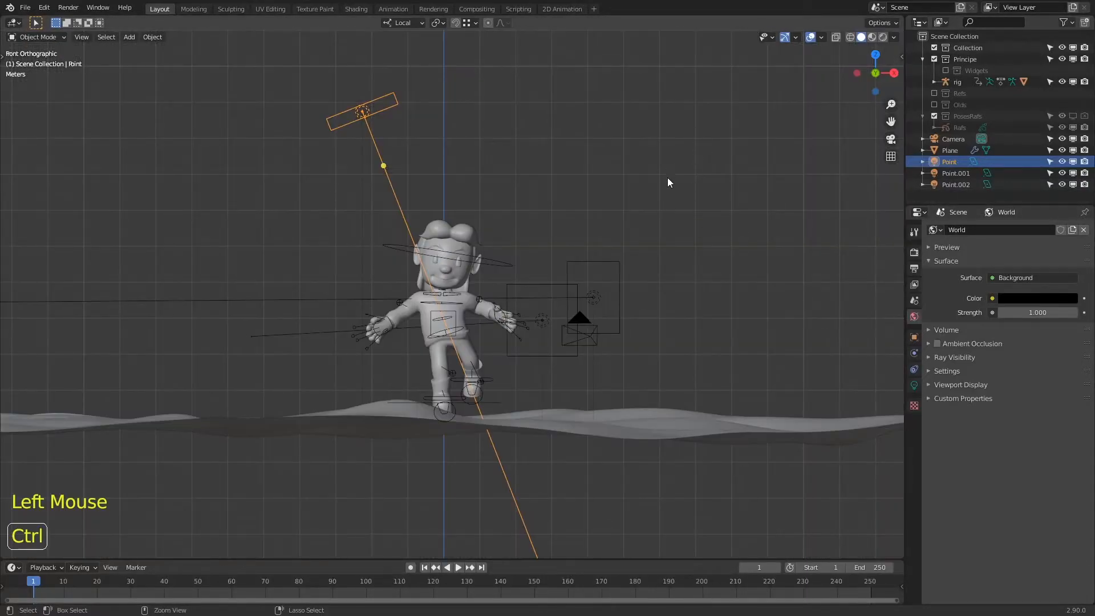
ctrl+middle_drag(668, 177, 670, 176)
key(ctrl+s)
shift+middle_drag(573, 212, 659, 205)
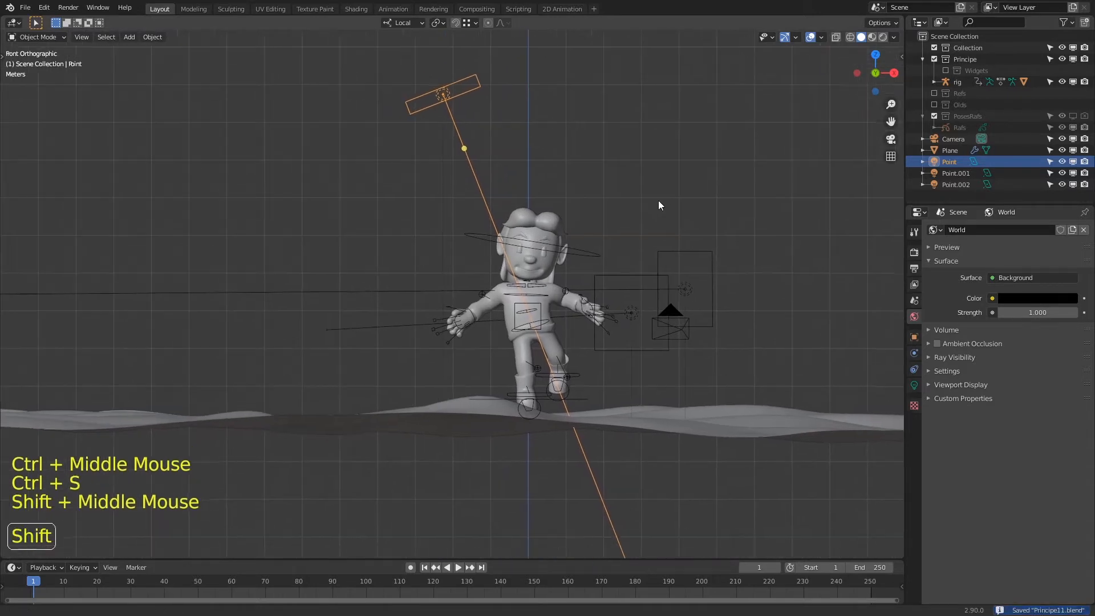
Move the camera and the three area lights into the collection named Collection.
drag(974, 204, 975, 284)
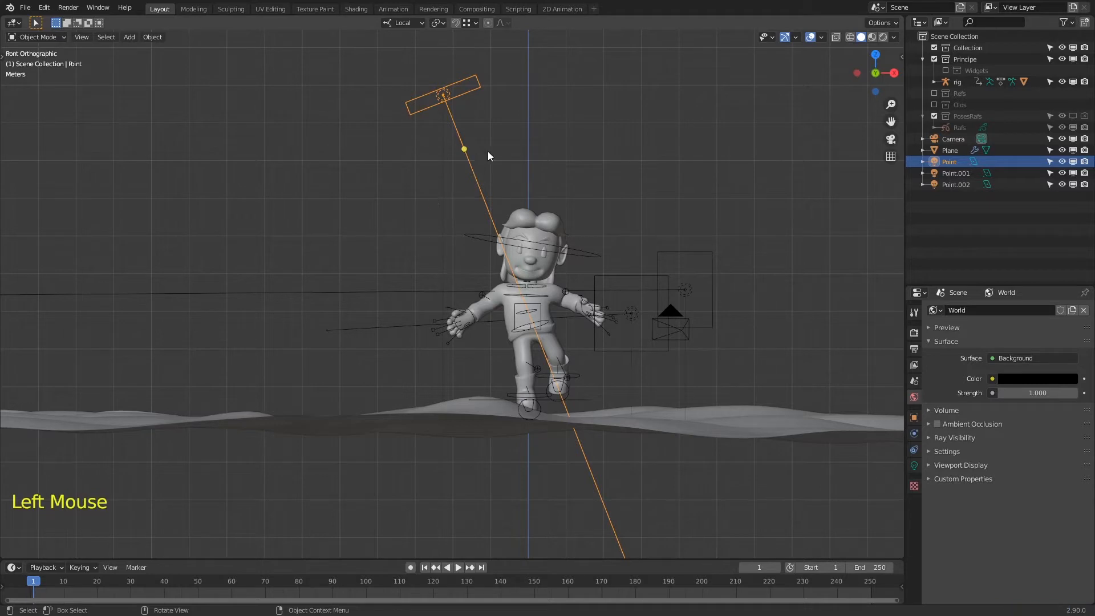
shift+click(695, 267)
shift+click(665, 292)
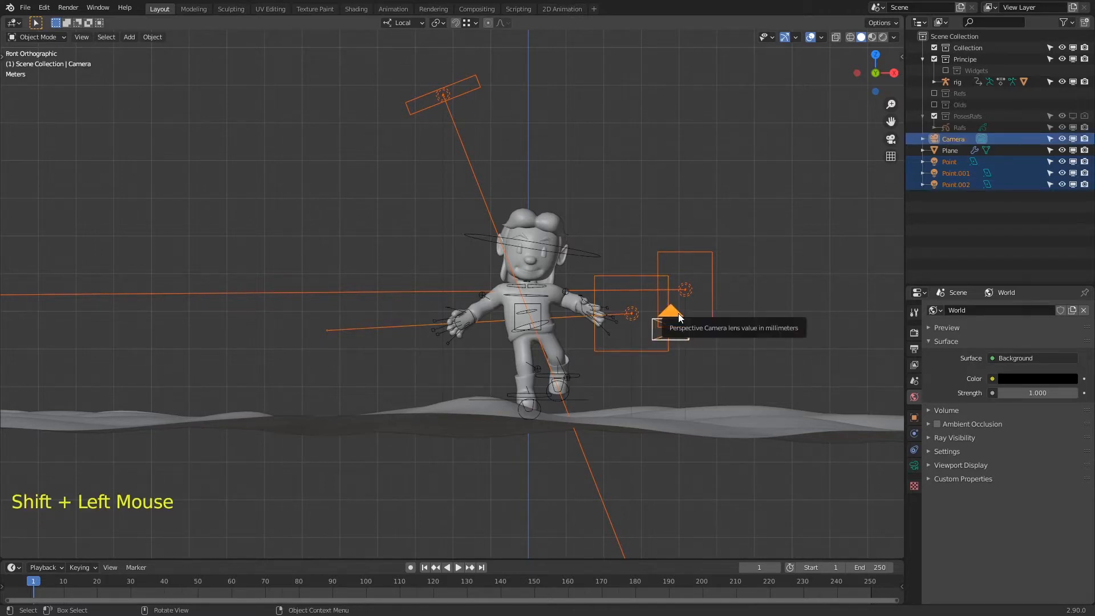
key(m)
click(669, 342)
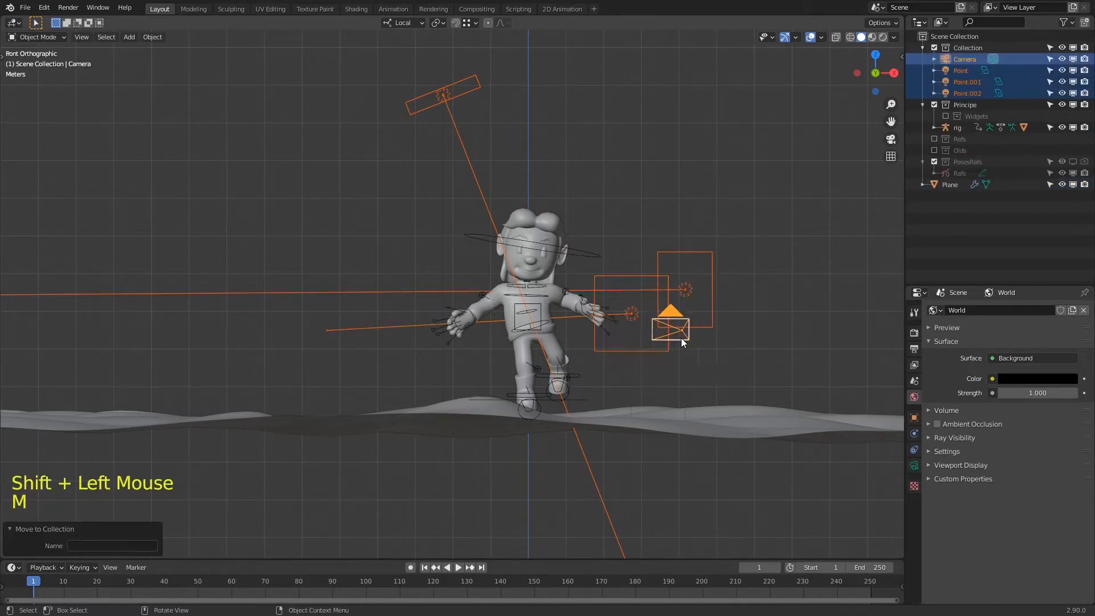
Check the camera-and-lights collection by excluding and re-enabling it, and rename it Foto1.
click(933, 48)
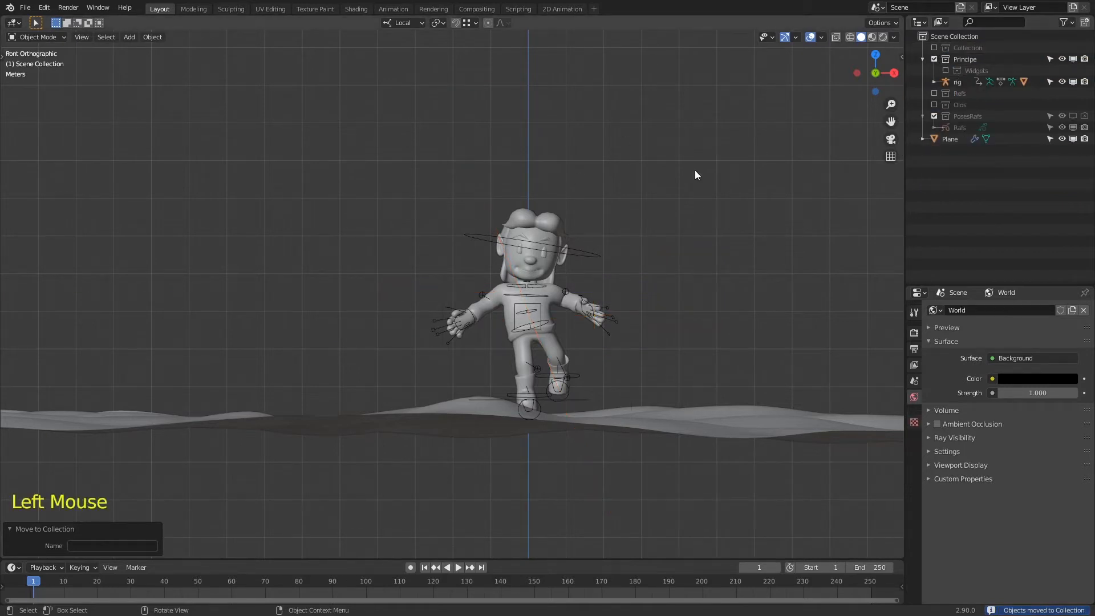
click(934, 48)
double_click(970, 47)
text(Foto1)
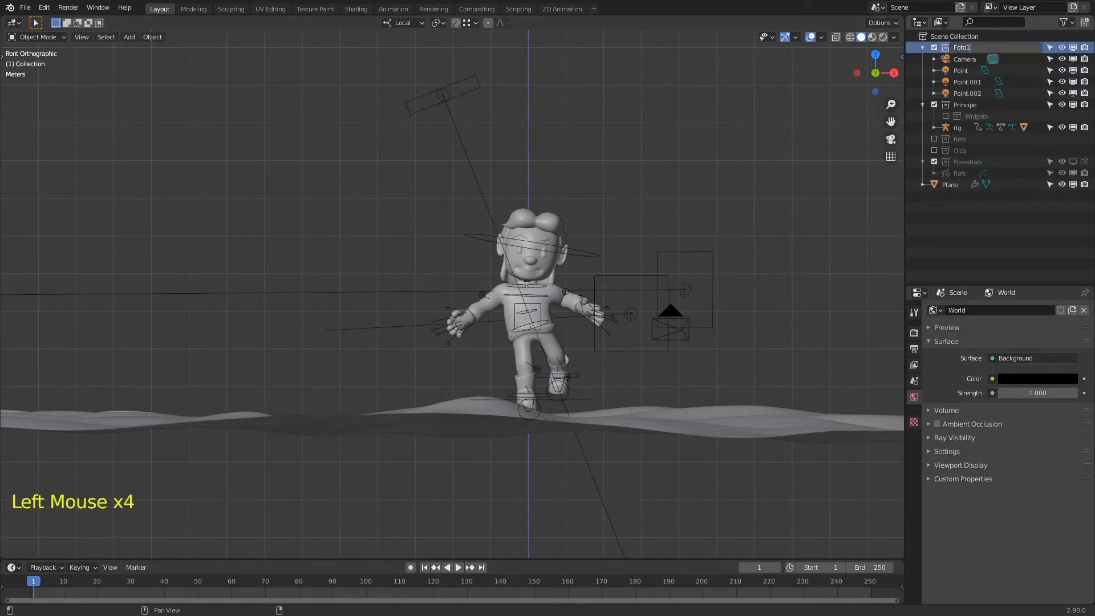
key(Return)
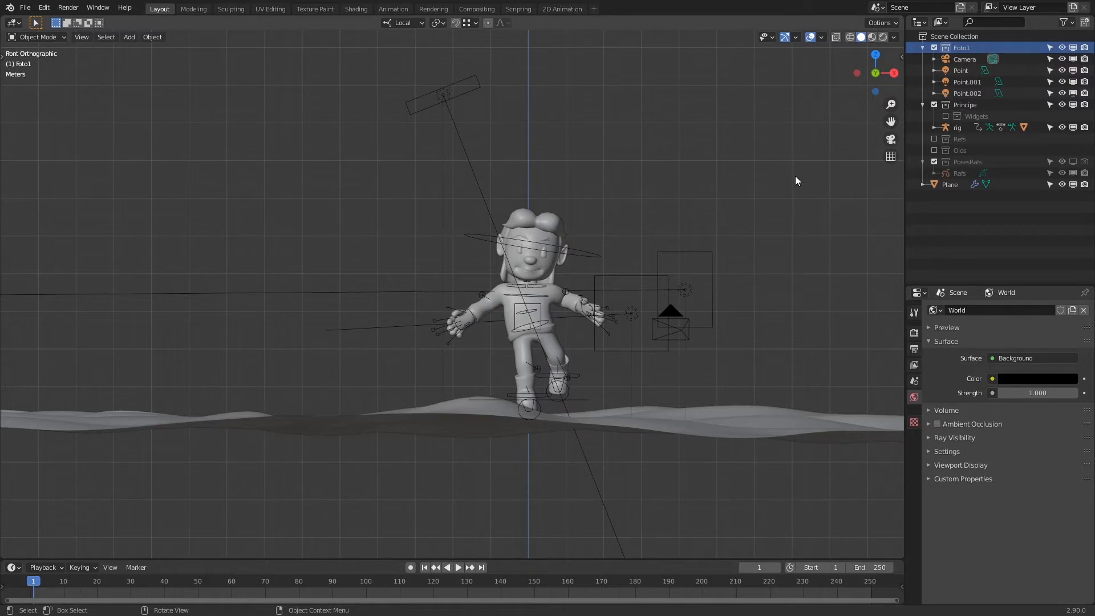
Create a new collection named Foto2Cycles in the scene and save the file.
click(951, 221)
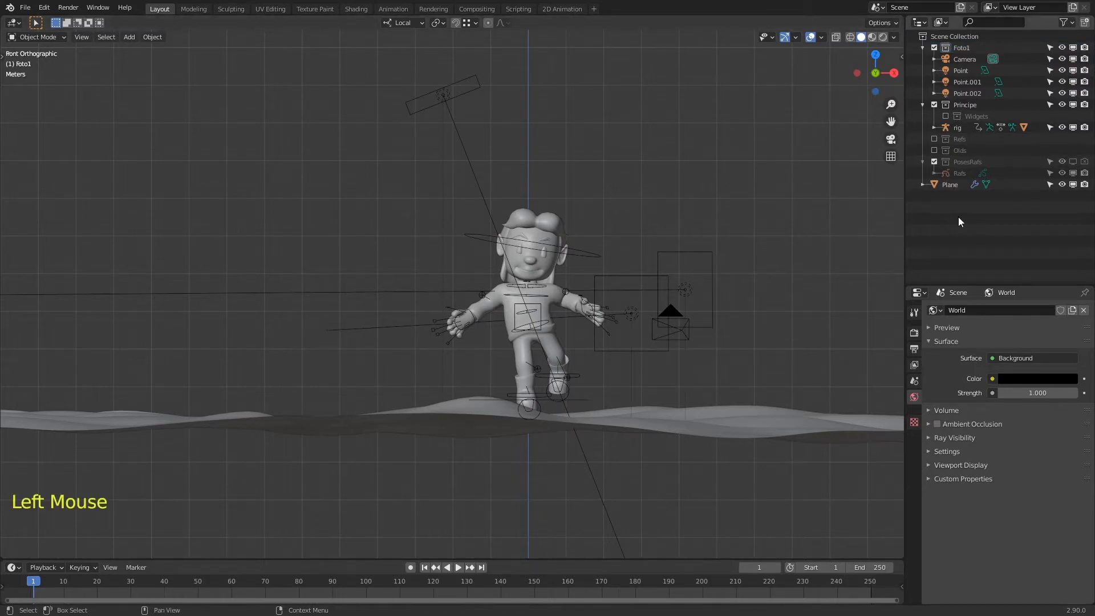
key(c)
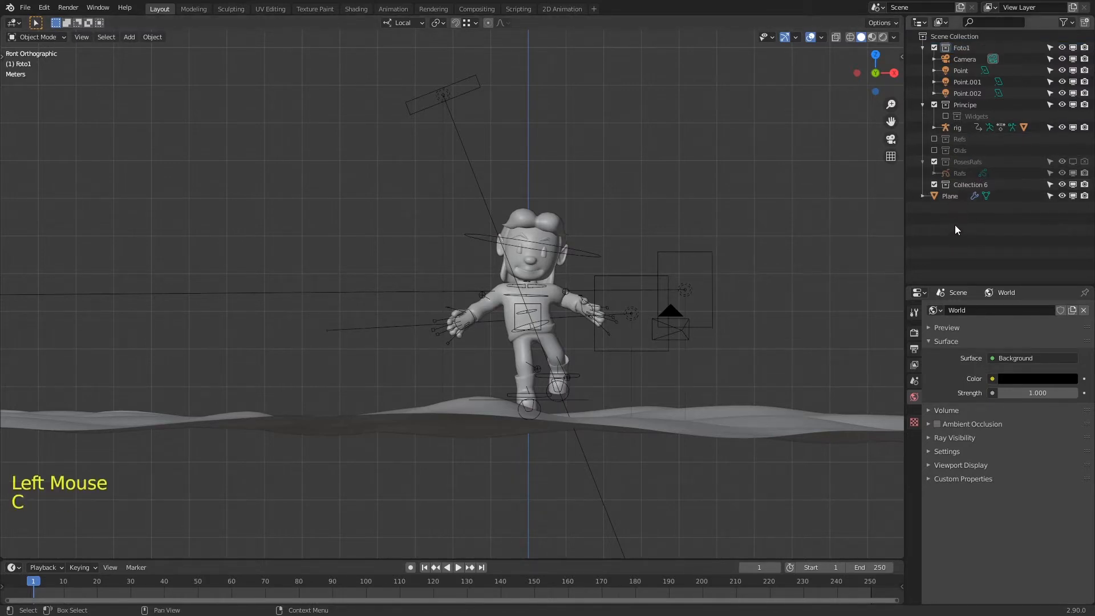
triple_click(968, 183)
text(Foto)
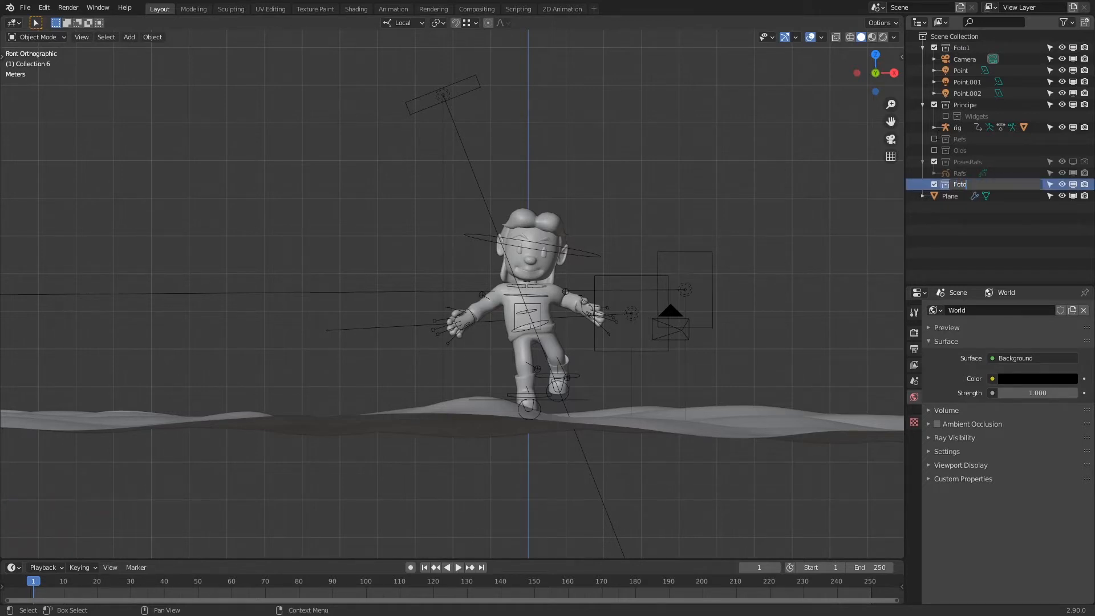
text(2Cycles)
key(Return)
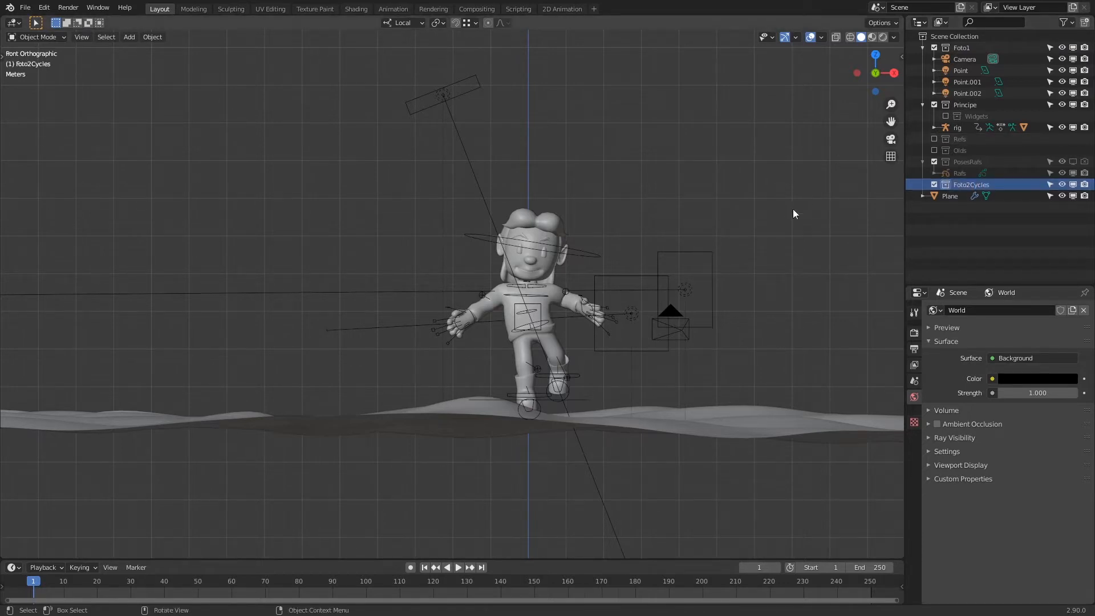
key(ctrl+s)
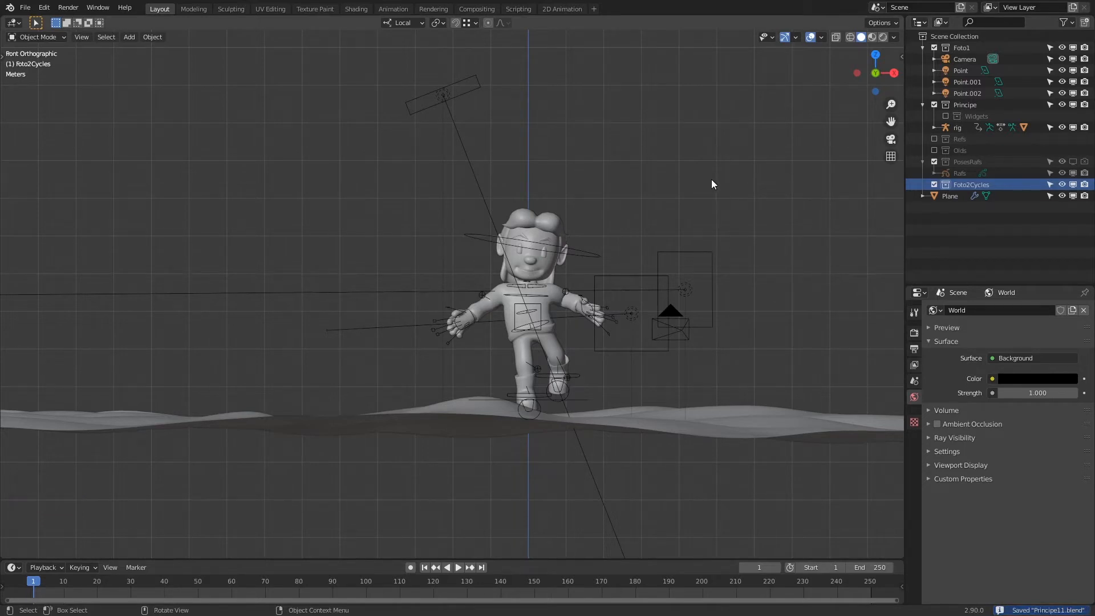
Rename the area light behind the character as BackLit.
click(702, 260)
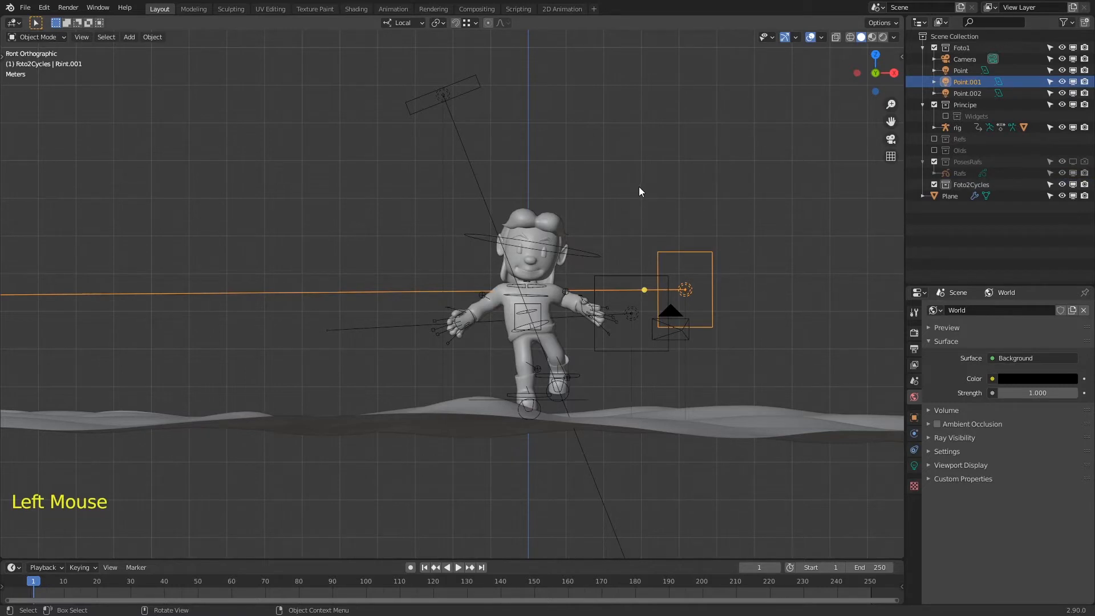
middle_drag(651, 195, 676, 230)
key(F2)
text(BackLi)
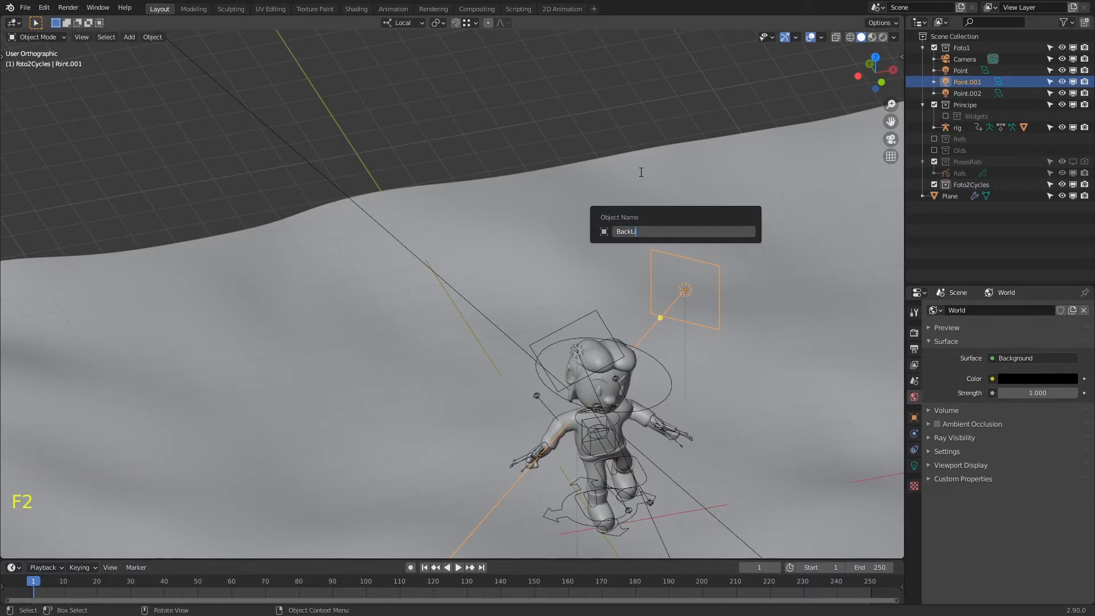
text(t)
key(Return)
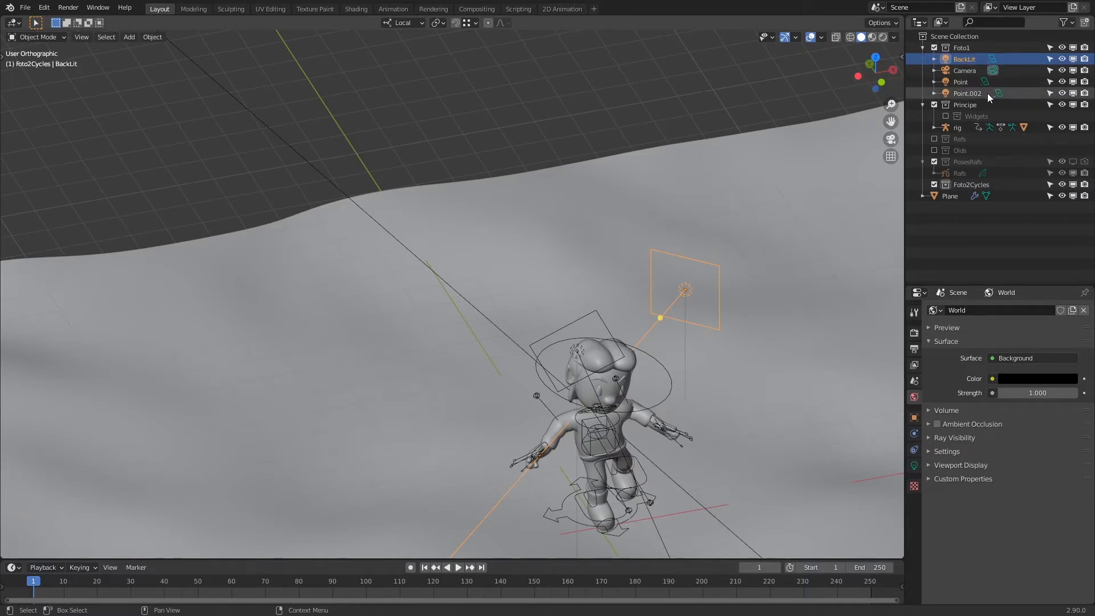
Rename the area light above the character's head as Keylit.
click(598, 314)
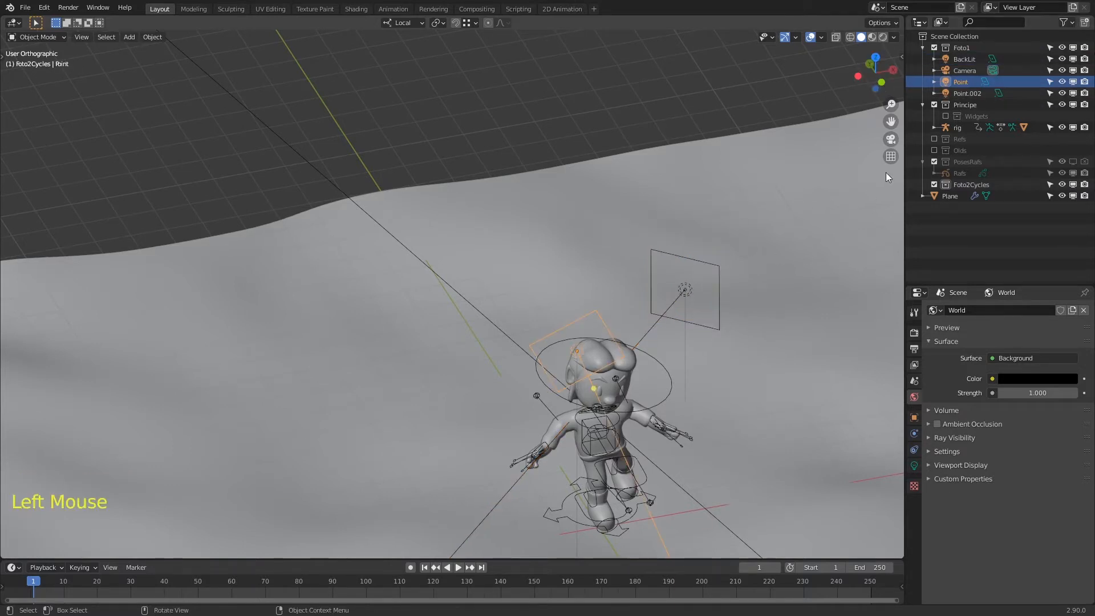
key(F2)
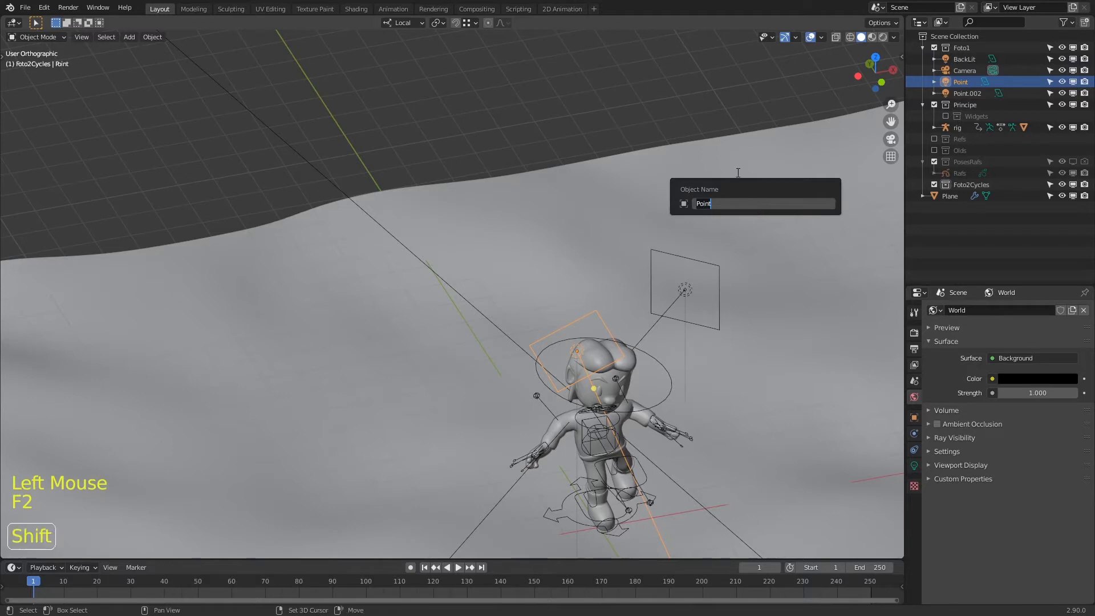
text(KeyLit)
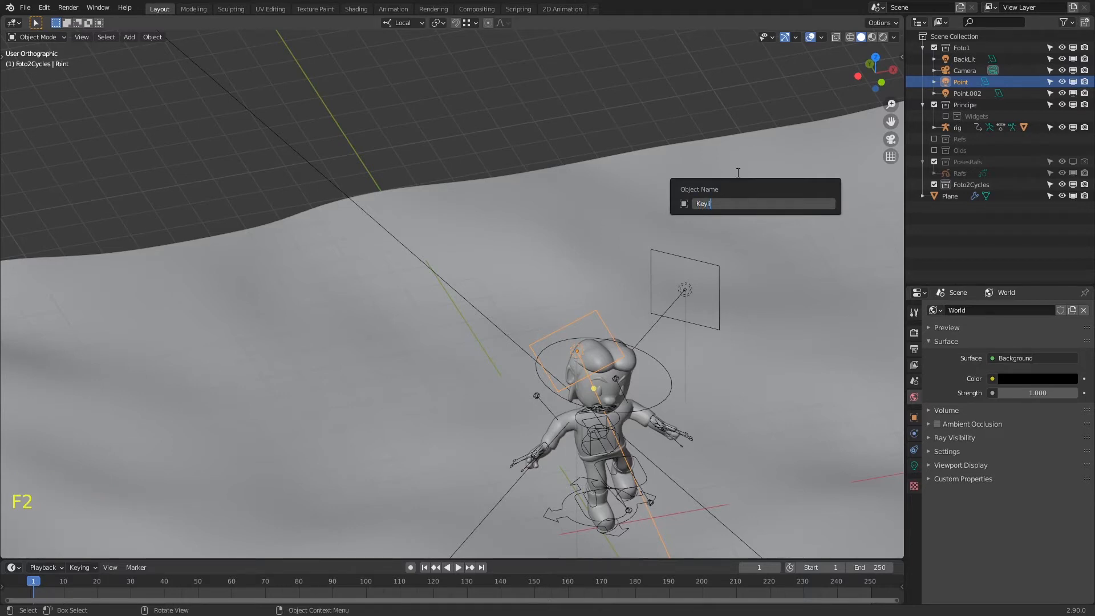
key(Return)
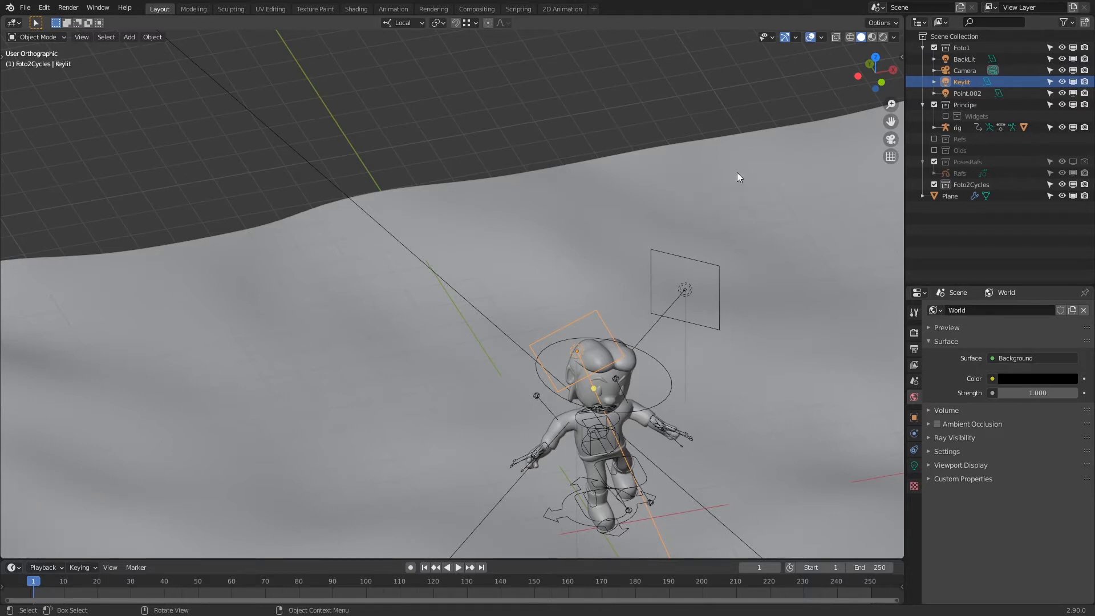
Rename the remaining light, Point.002, as Fill.
triple_click(967, 92)
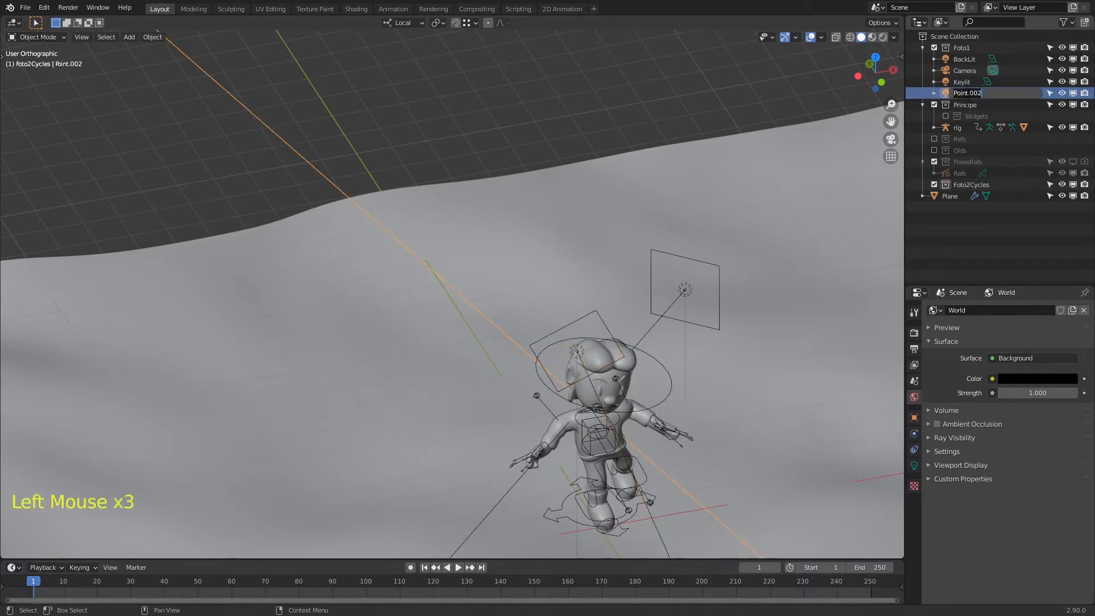
key(shift)
text(Fill)
key(Return)
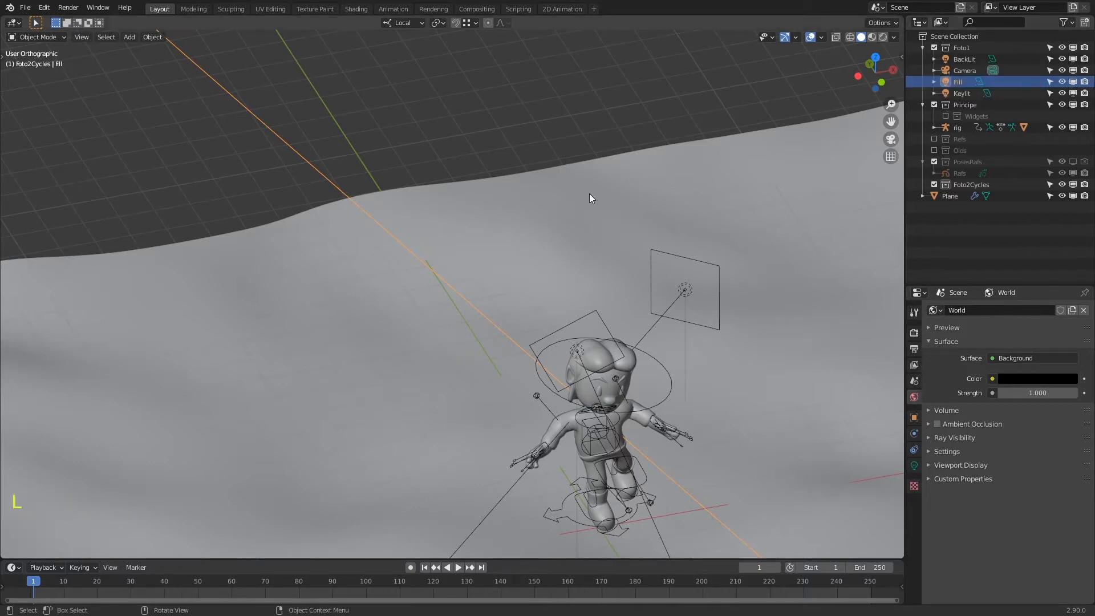
ctrl+middle_drag(723, 191, 721, 222)
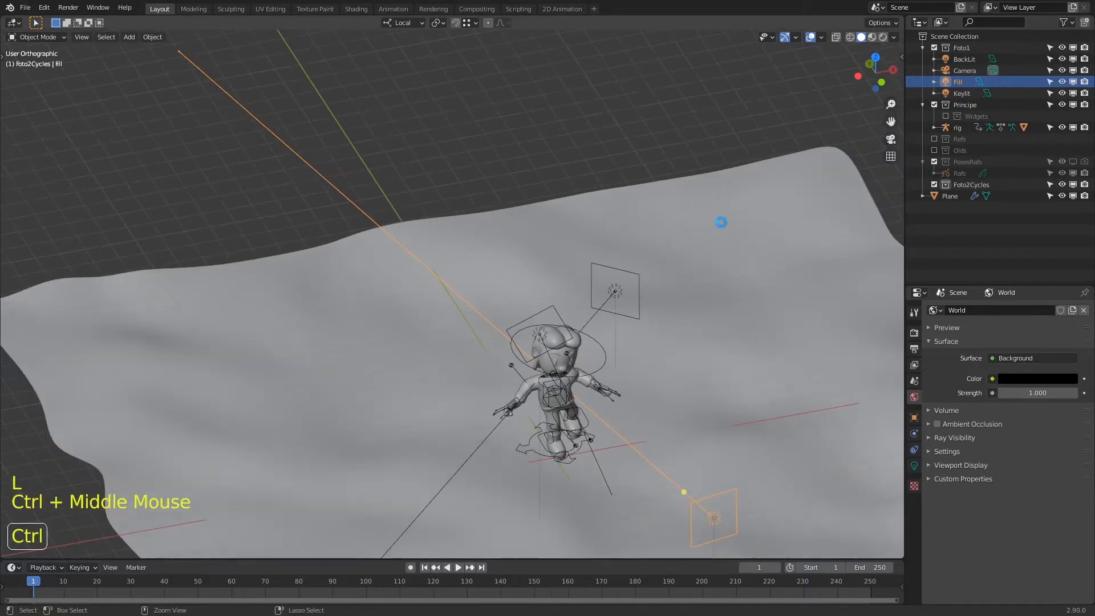
Save the file and view the character and its lights from the front.
key(ctrl+s)
key(KP_1)
shift+middle_drag(673, 343, 526, 187)
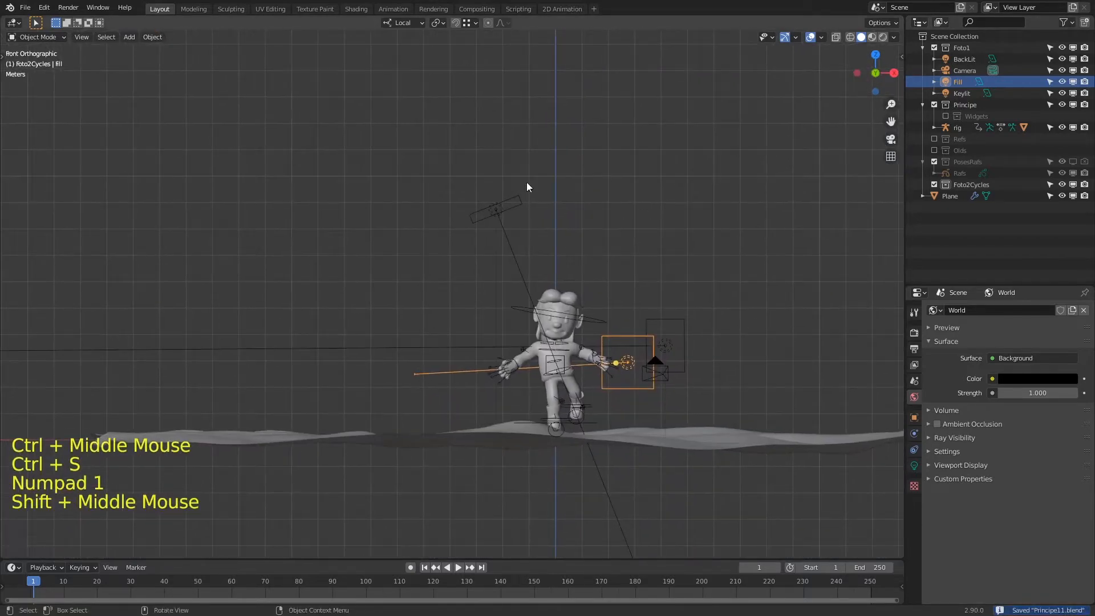
key(ctrl+s)
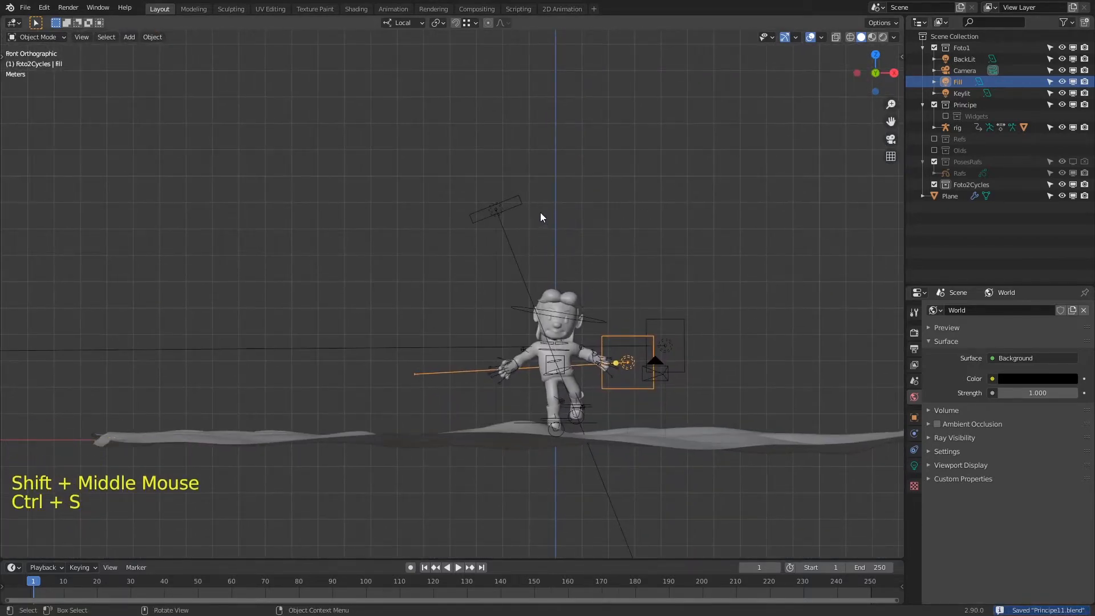
Show the render settings, exclude the Foto1 collection from the view layer and make Foto2Cycles the active collection.
click(914, 332)
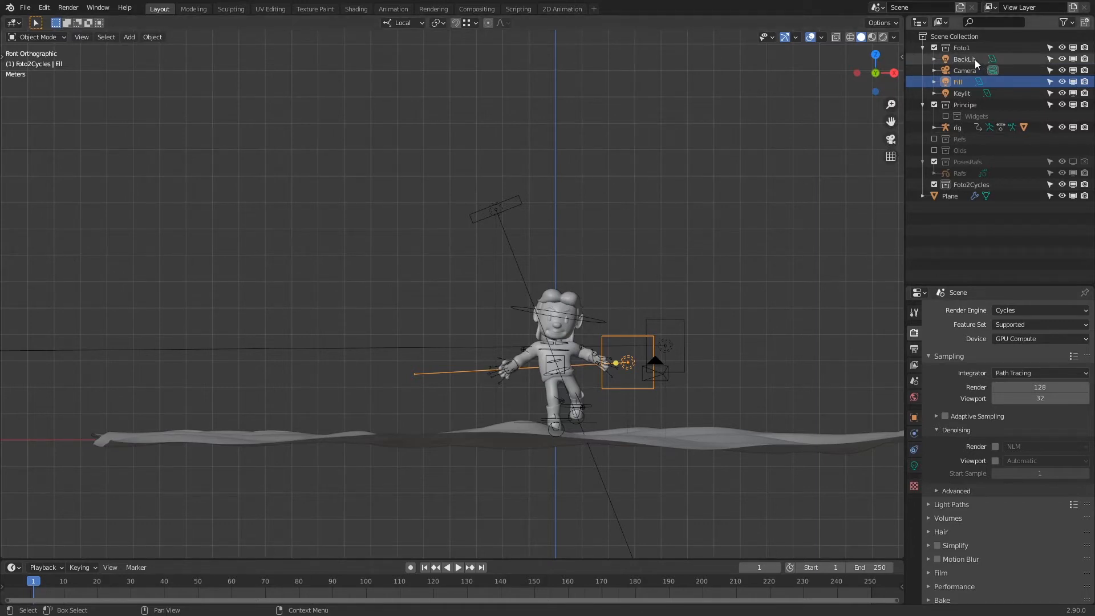
click(934, 47)
click(964, 140)
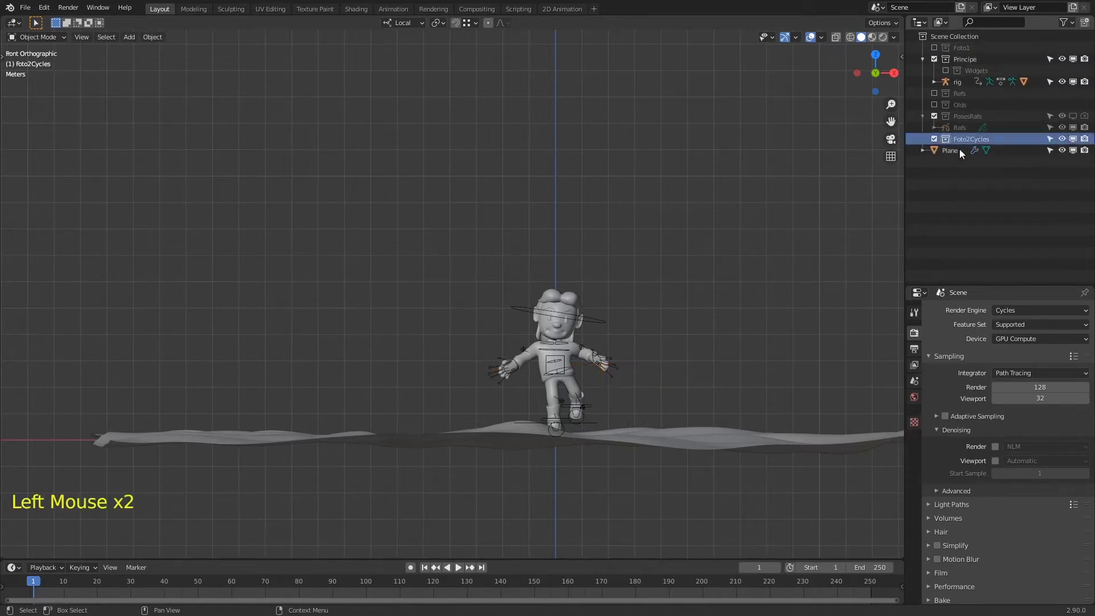
Rename the terrain plane as Chao.
click(933, 150)
key(F2)
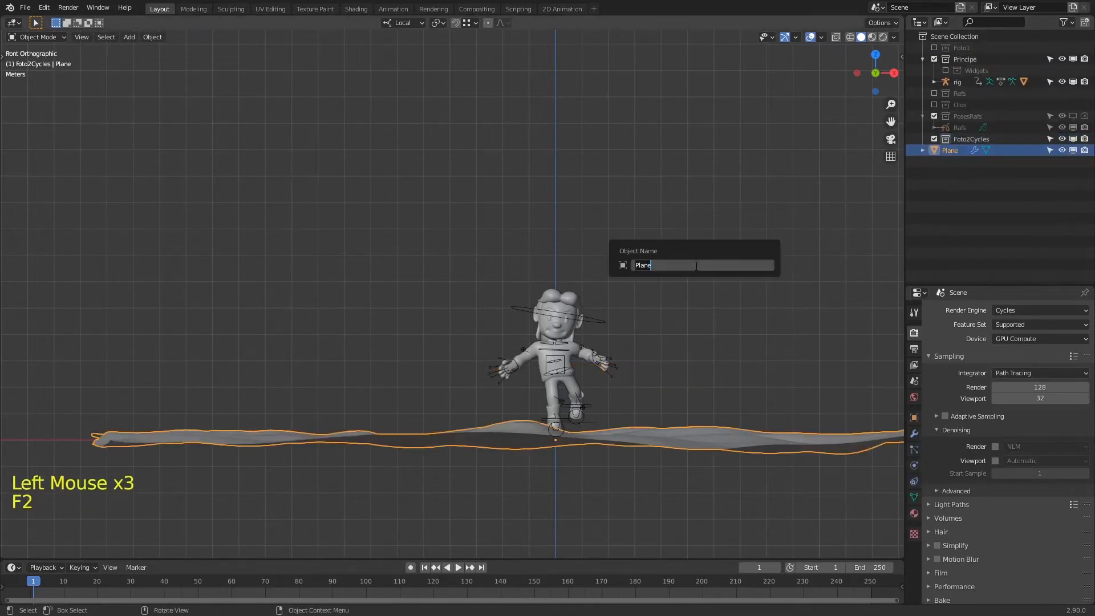
text(Chao)
key(Return)
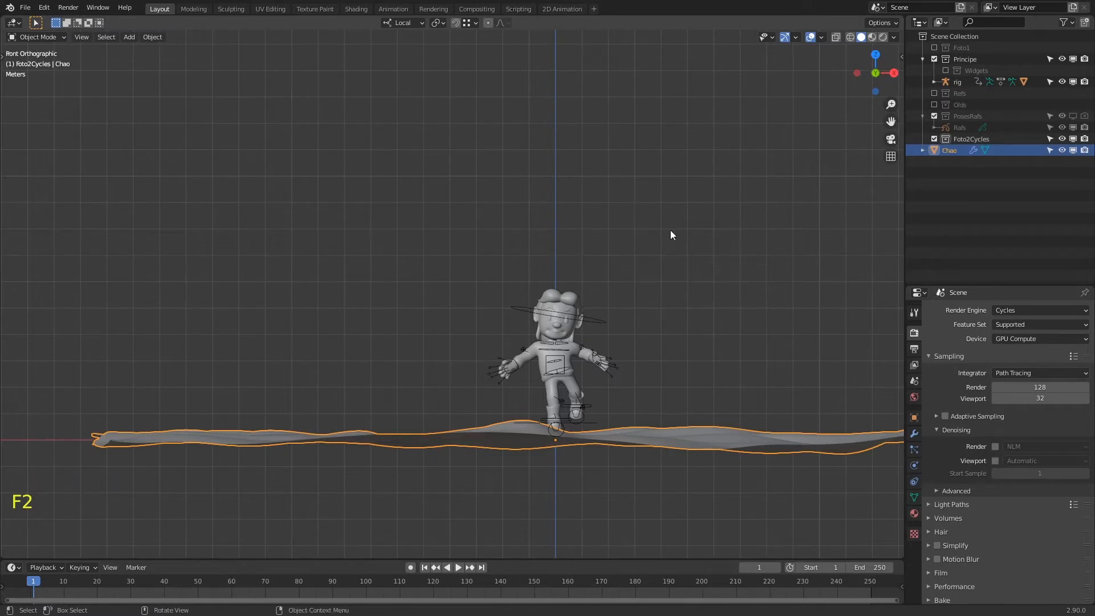
Move the Chao terrain into a new collection named Cenario.
key(m)
click(521, 222)
text(Cenario)
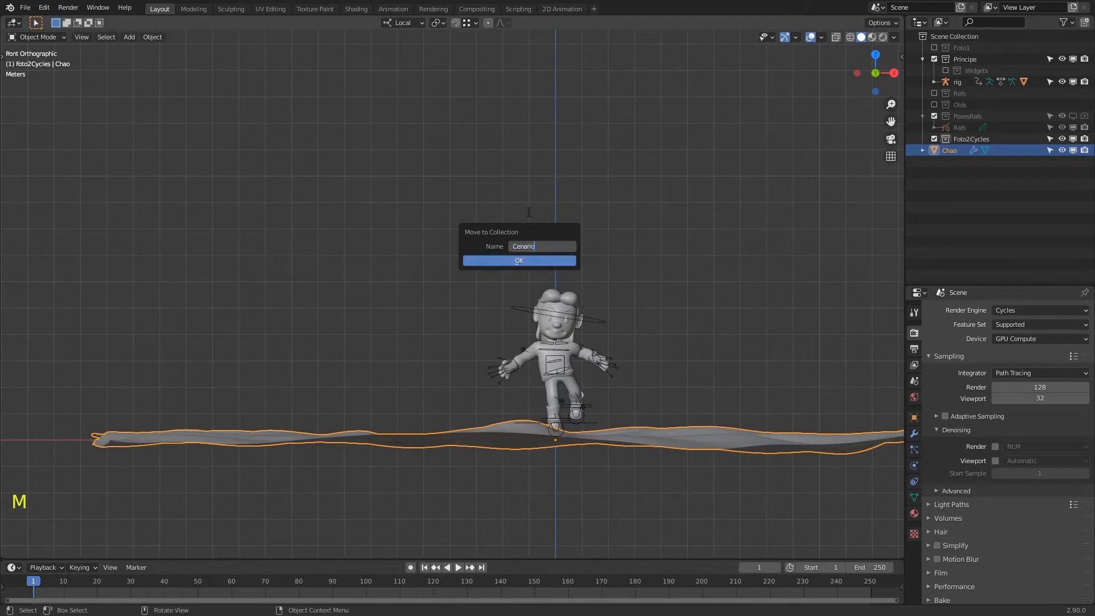
key(Return)
click(537, 264)
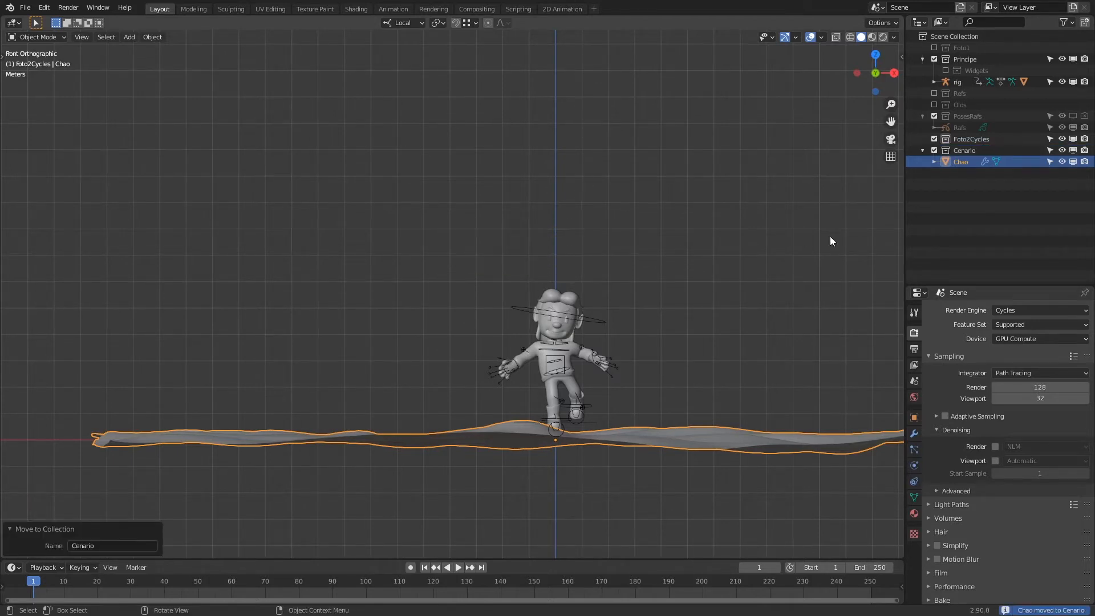
Check the Cenario collection by excluding and re-including it, and save the file.
click(935, 150)
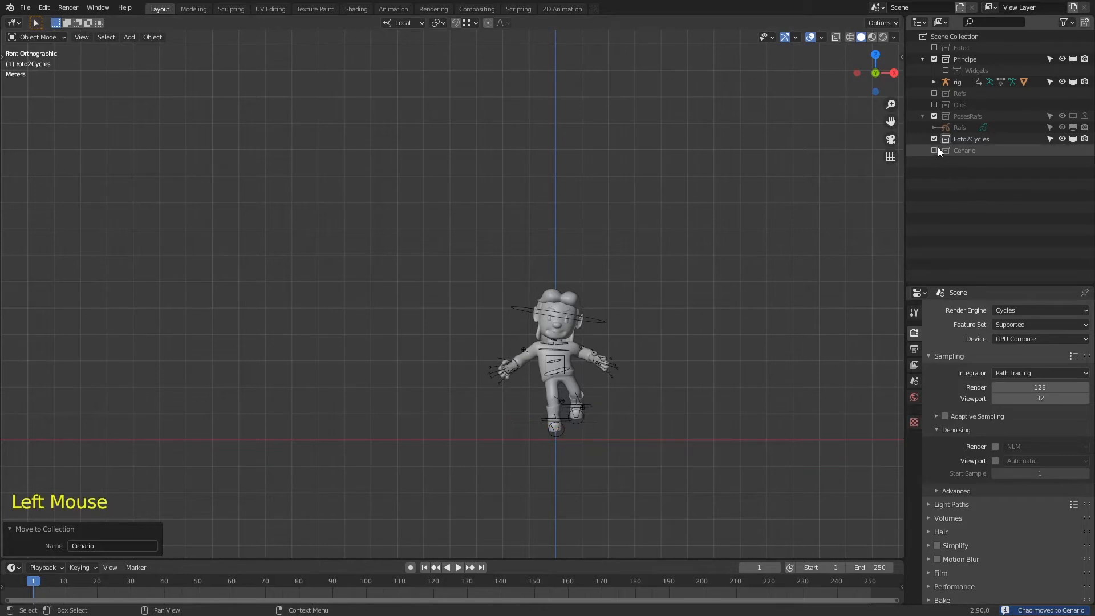
click(935, 150)
key(ctrl+s)
Compare rendered and material preview shading, and make the material preview use the scene world.
click(884, 37)
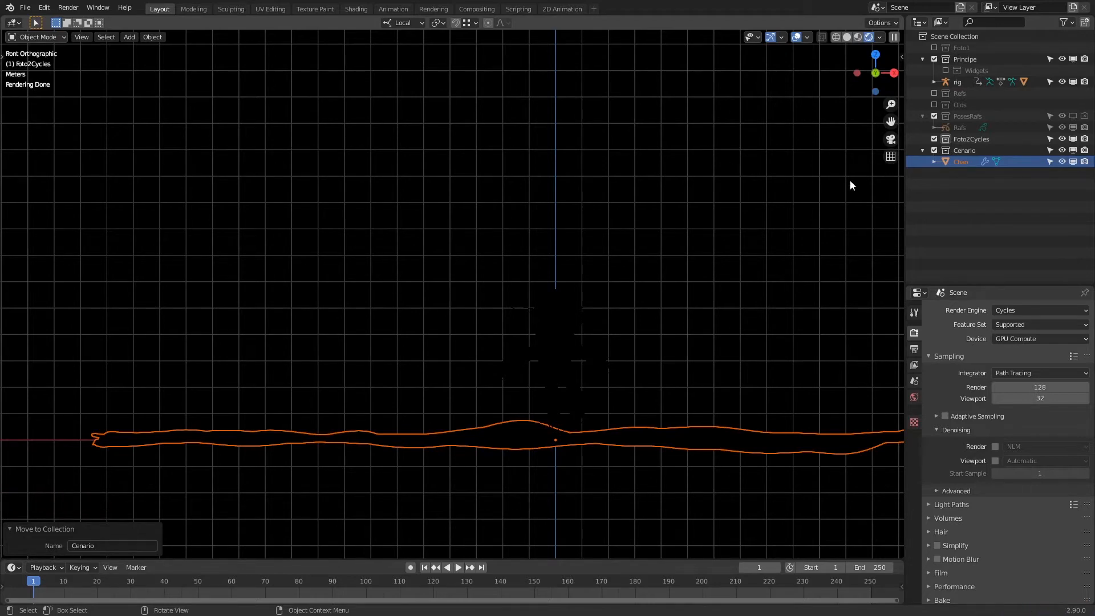
click(859, 37)
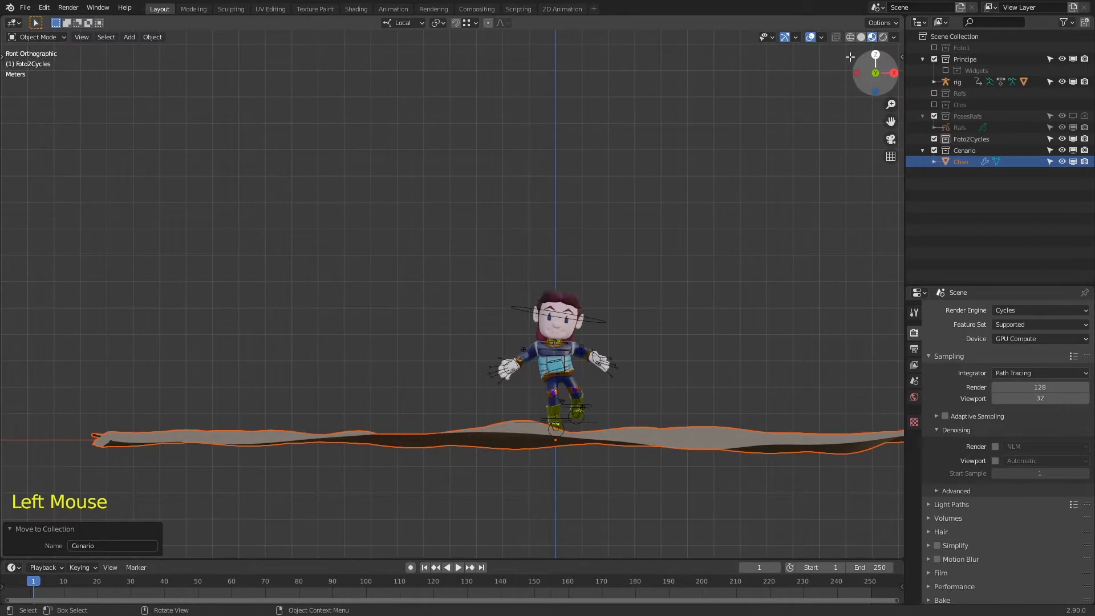
click(894, 38)
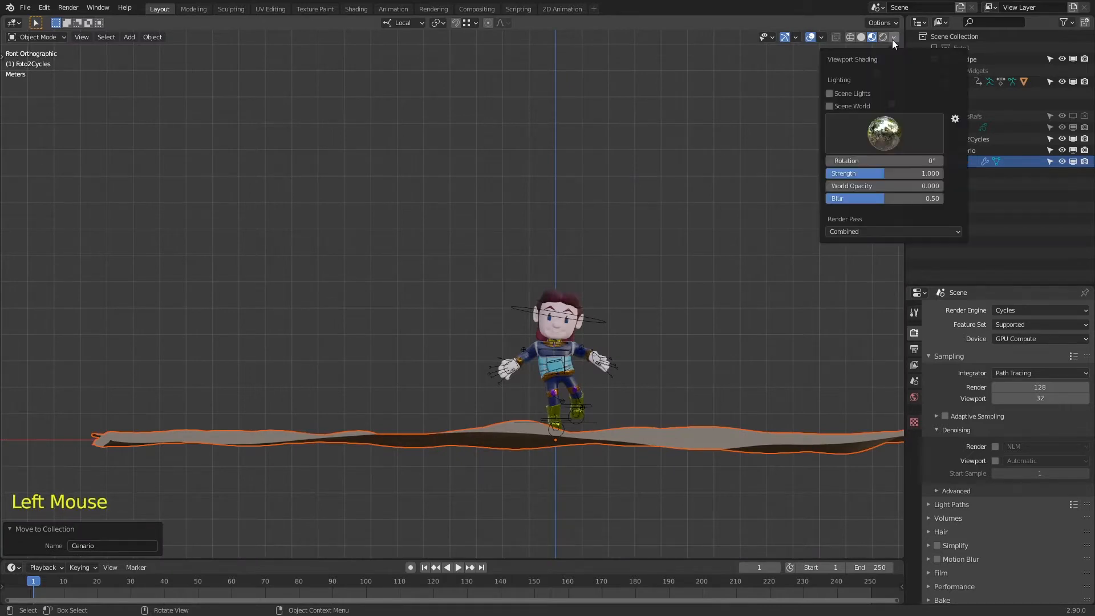
click(829, 105)
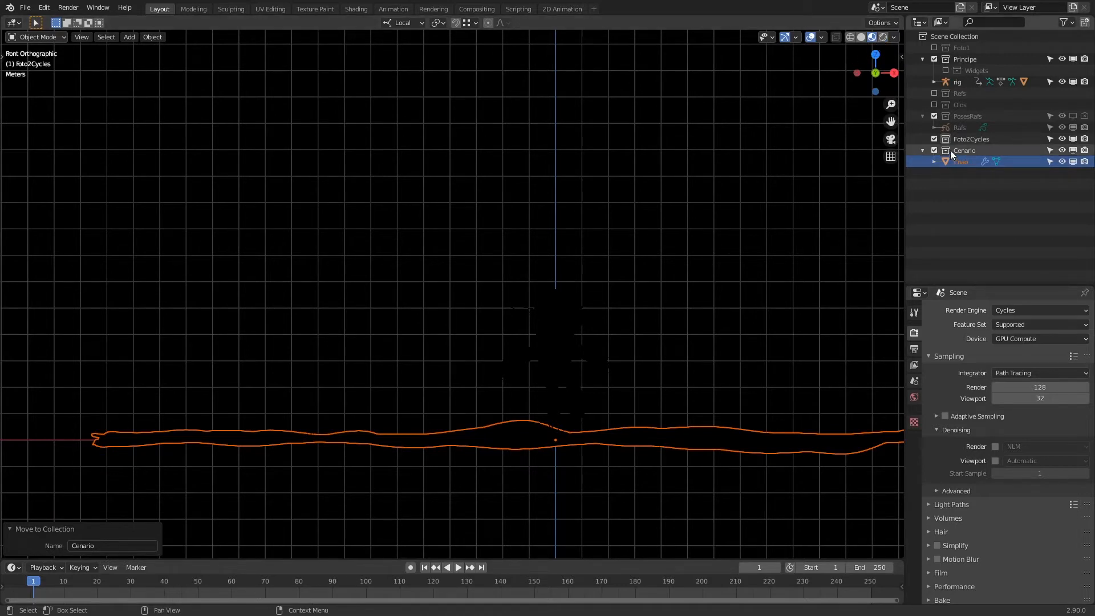
Preview the scene with the Foto1 lights included, return to solid shading and exclude Foto1 again.
click(934, 47)
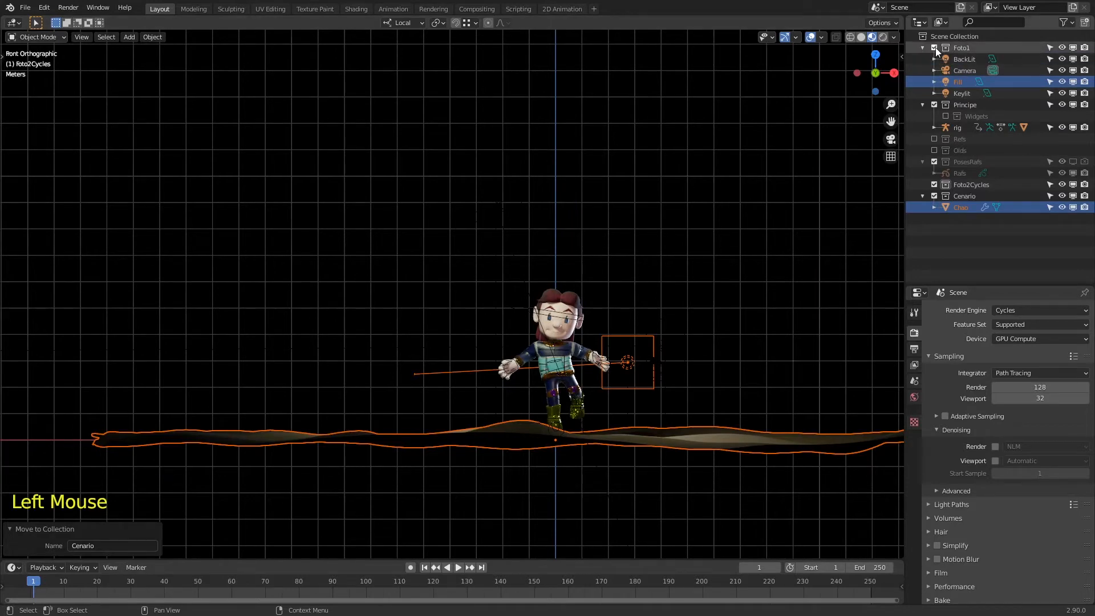
click(861, 37)
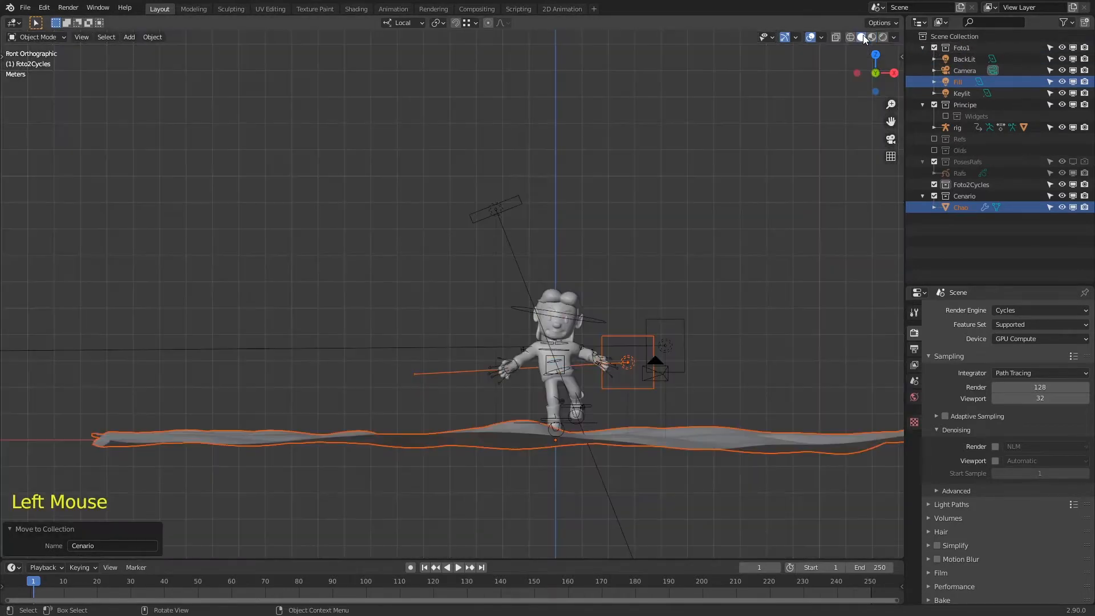
click(934, 47)
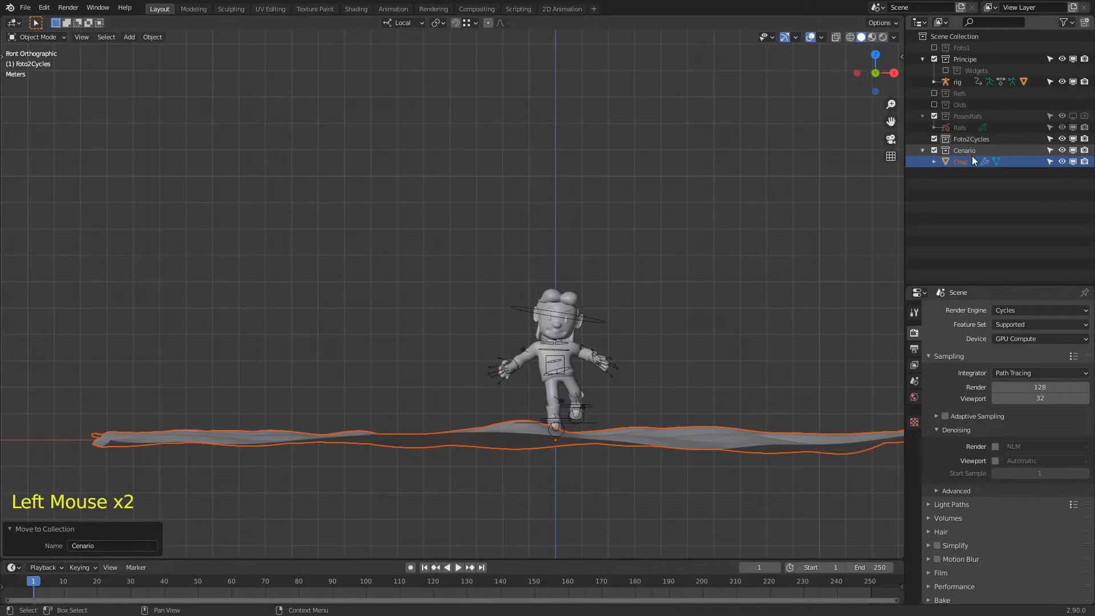
Add a plane to the Foto2Cycles collection, reset its location and raise it about 8 m above the origin.
click(972, 139)
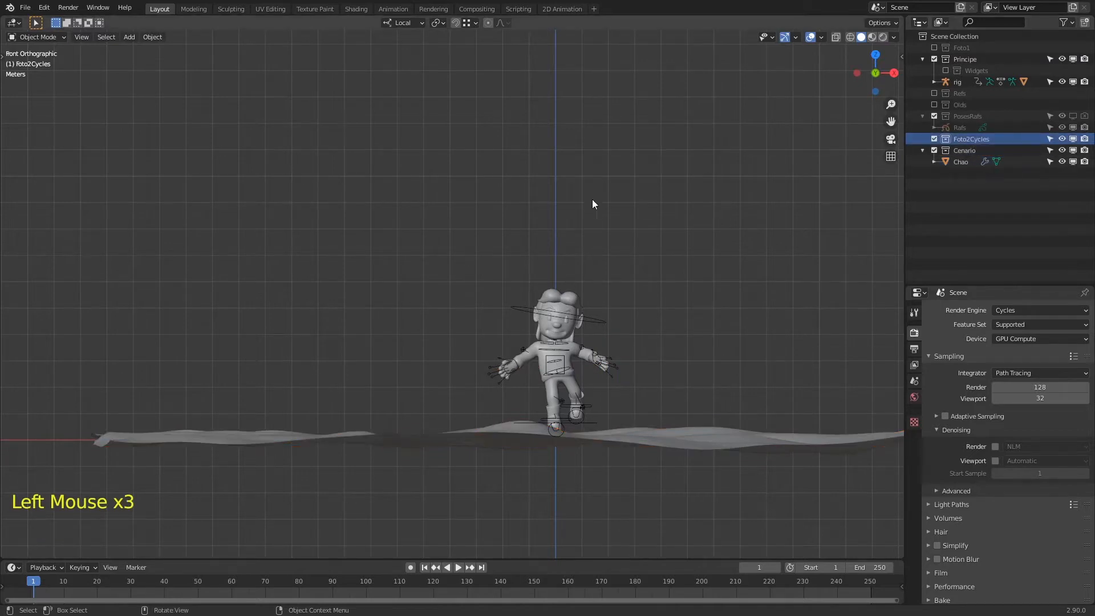
key(shift+a)
mouse_move(600, 229)
click(640, 230)
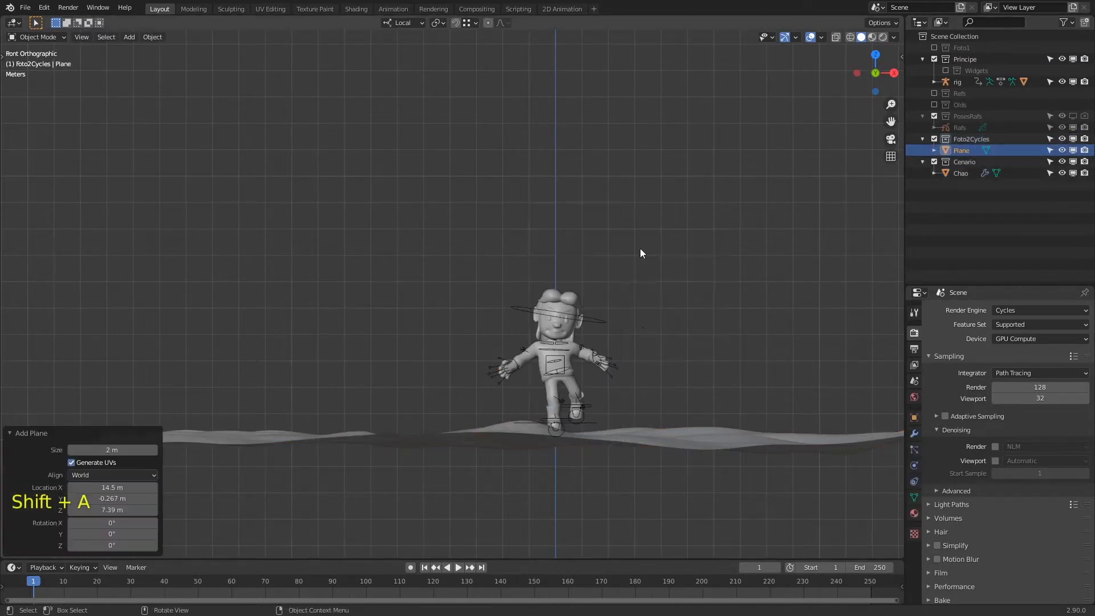
key(alt+g)
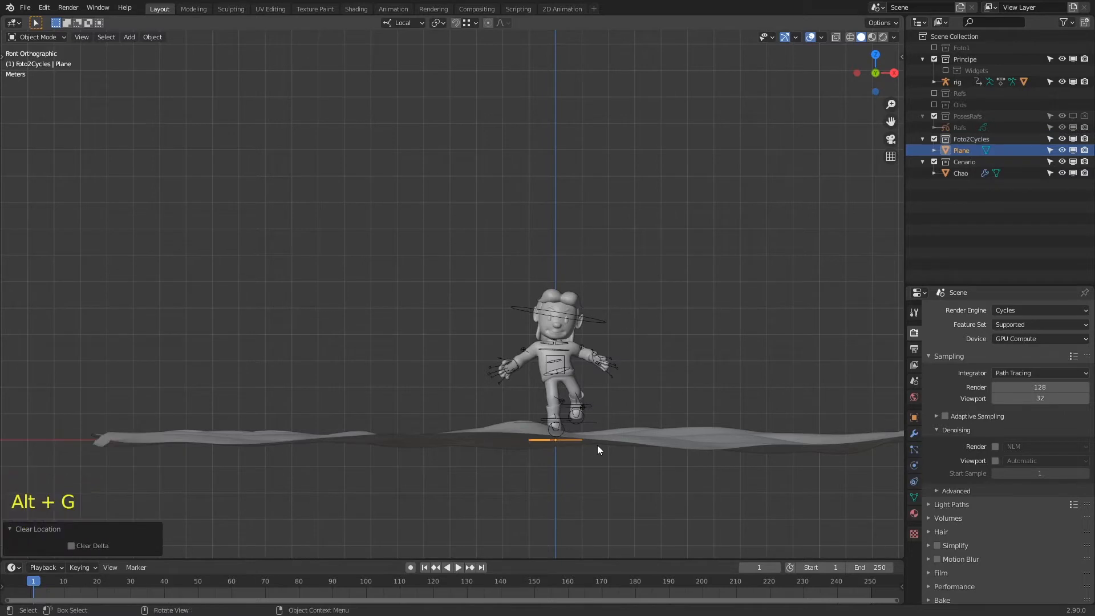
key(g)
click(597, 231)
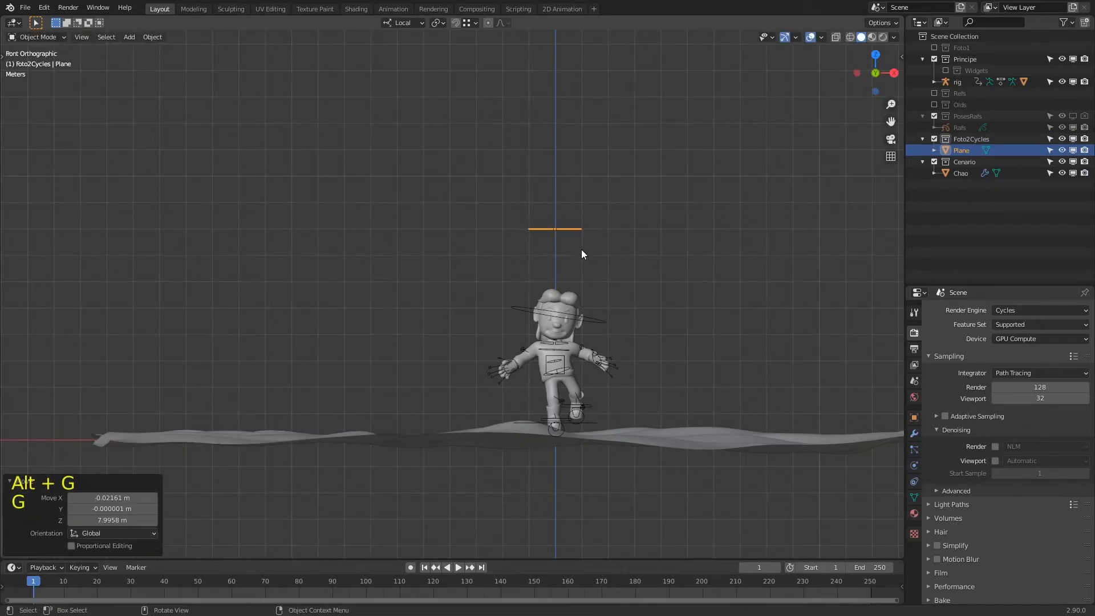
Rotate the new plane 180° to face down, shift it to the character's side and scale it by about 1.39.
key(r)
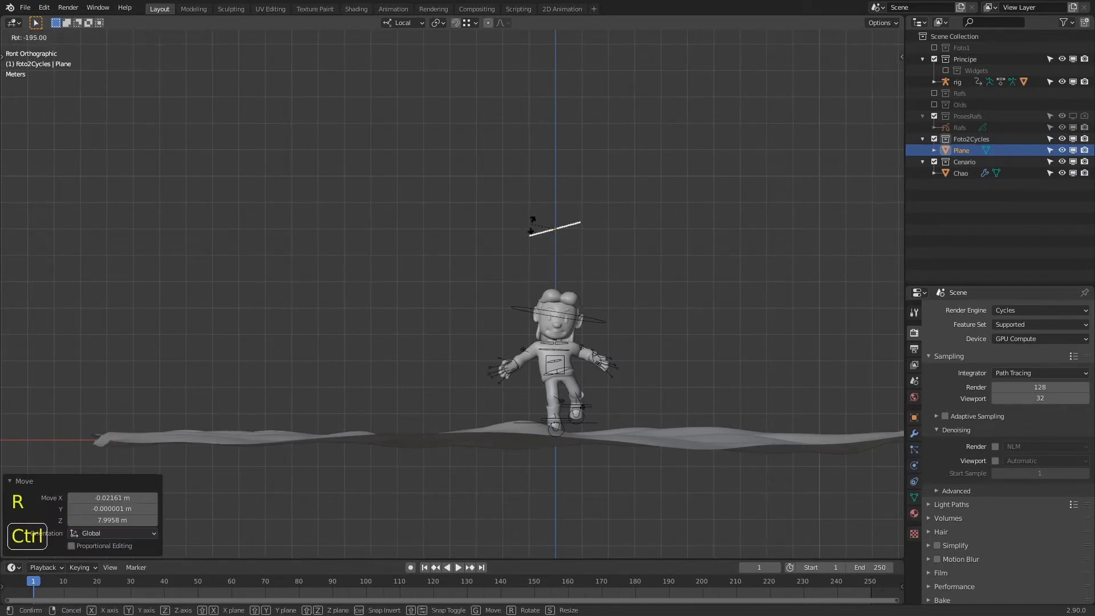
click(530, 218)
key(g)
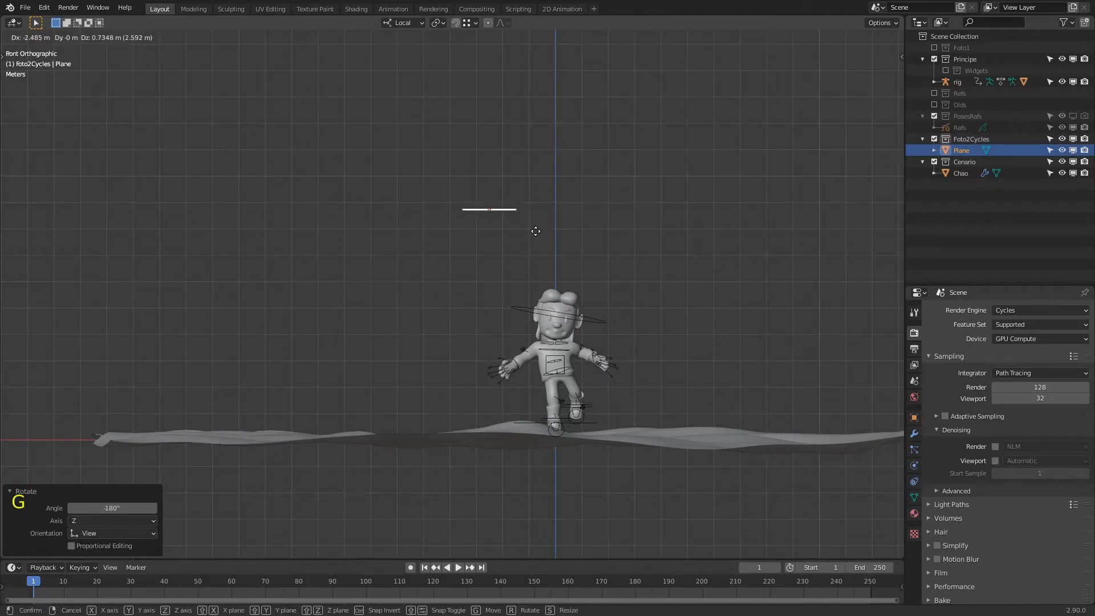
click(539, 235)
key(s)
click(625, 222)
In the side view, tilt the plane toward the character and move it about 1.25 m forward and 1 m up.
middle_drag(626, 225, 587, 251)
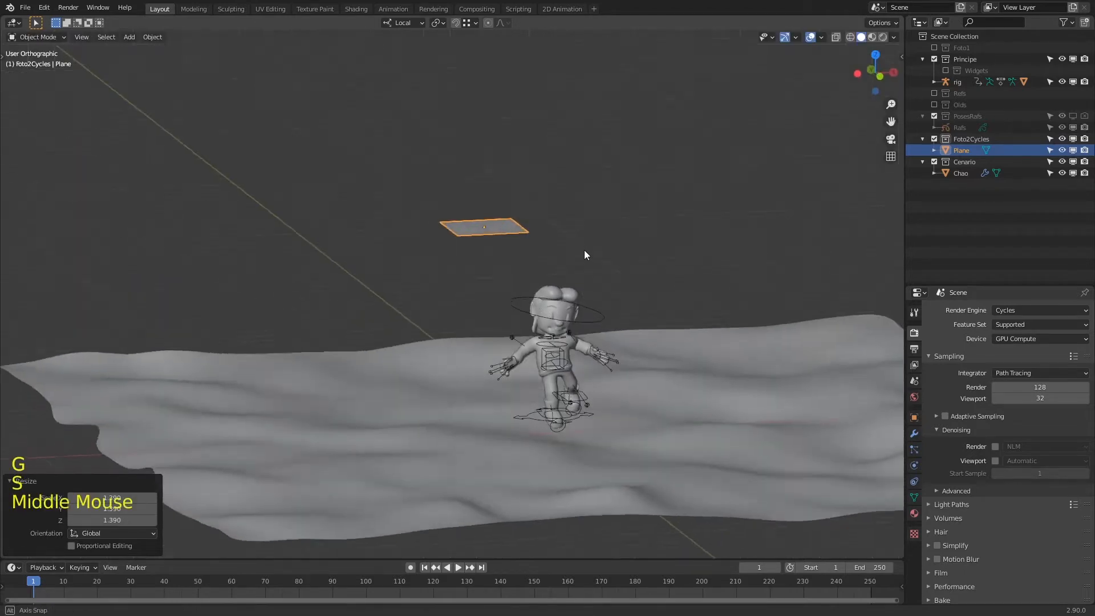
key(KP_3)
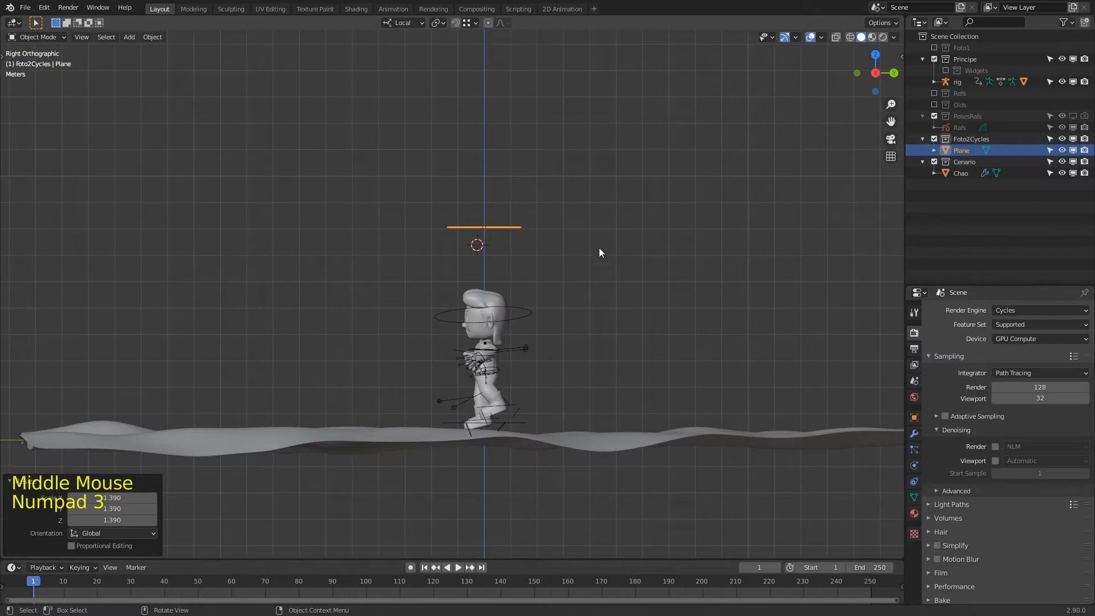
key(r)
click(577, 205)
key(g)
click(528, 172)
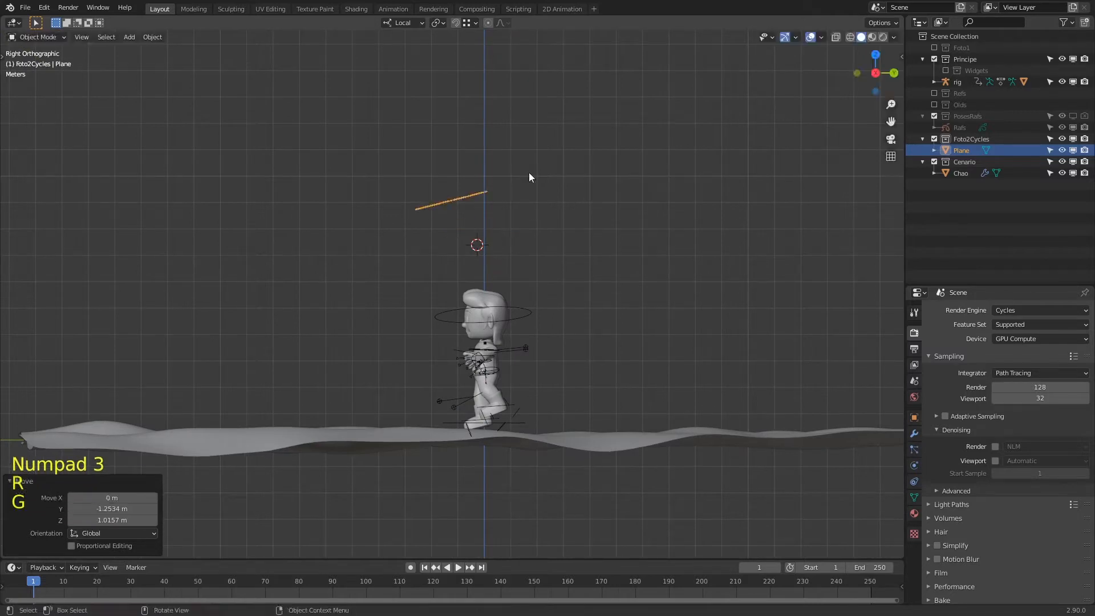
key(r)
click(547, 184)
In the front view, enlarge the plane slightly and move it about 0.67 m in X and 0.56 m up.
key(KP_1)
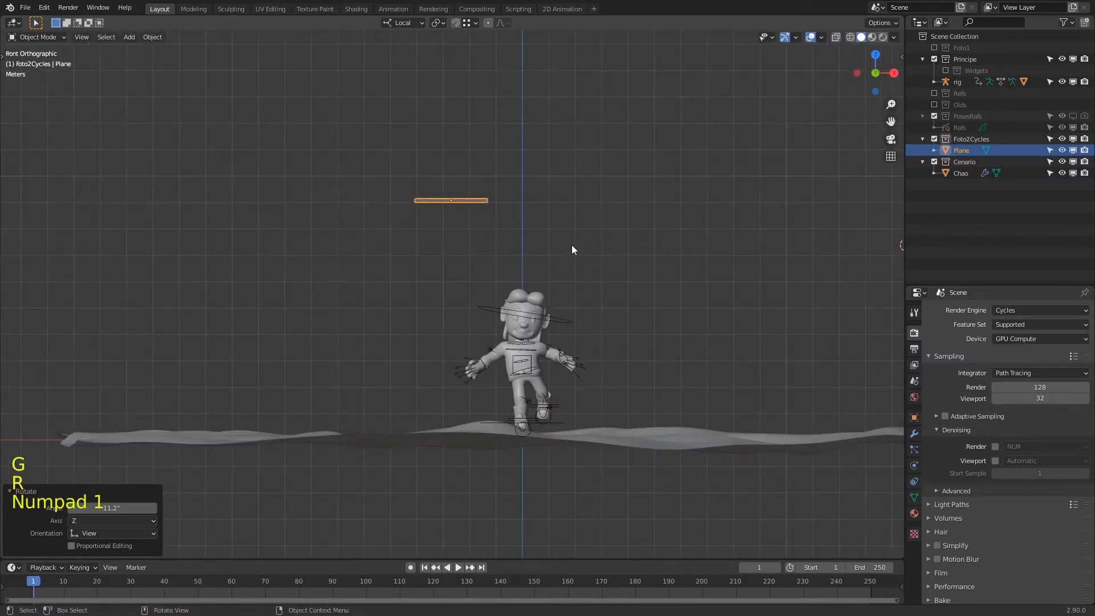
key(s)
click(596, 245)
key(g)
click(610, 228)
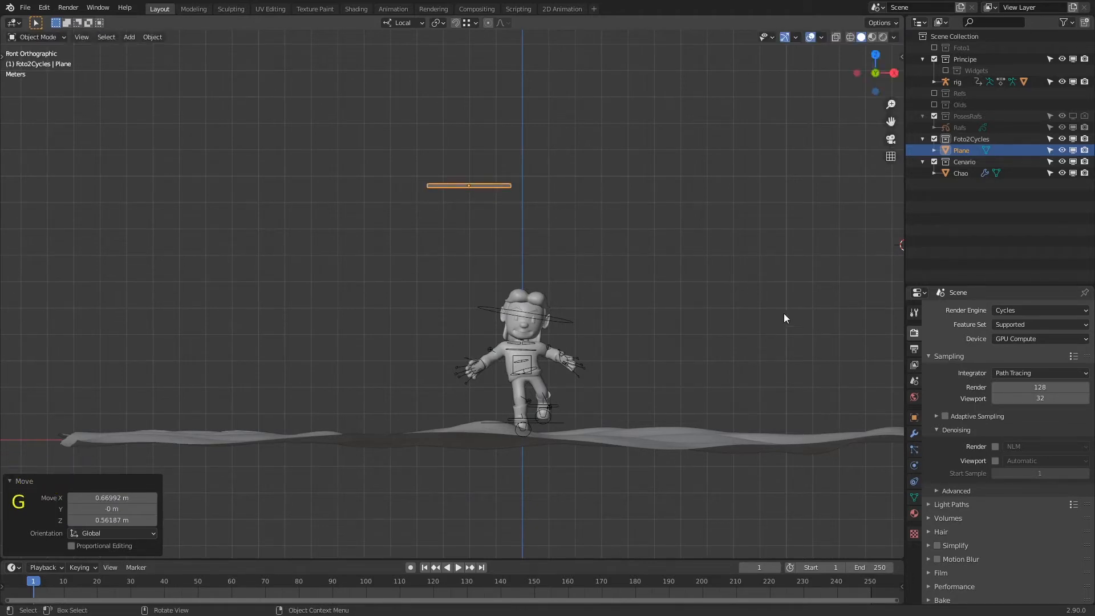
Give the plane a new material with an Emission surface and preview its light in rendered shading.
click(915, 513)
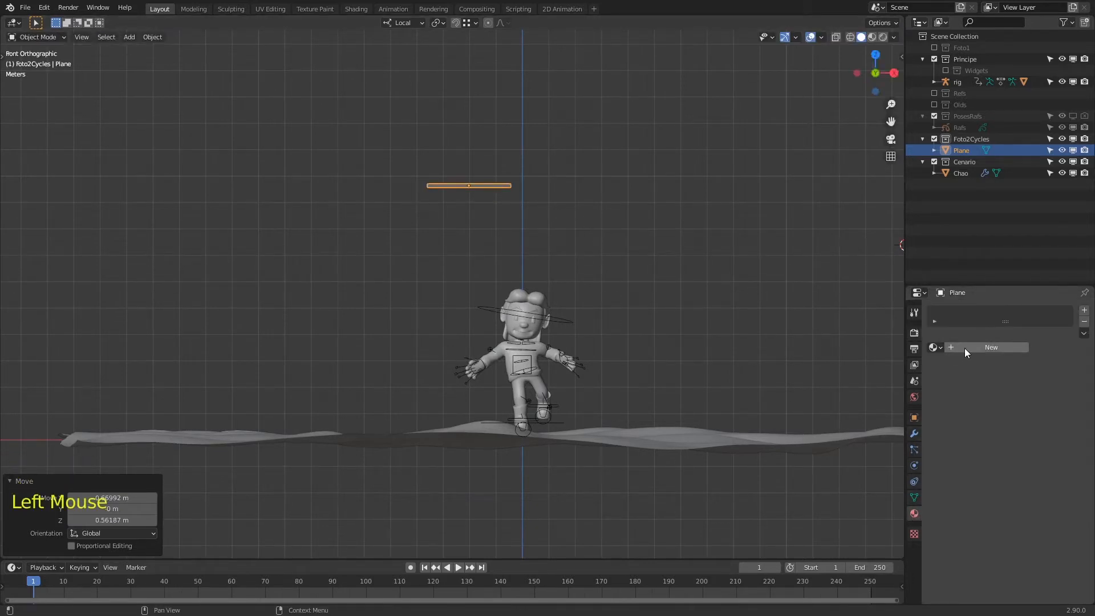
click(966, 348)
click(1007, 395)
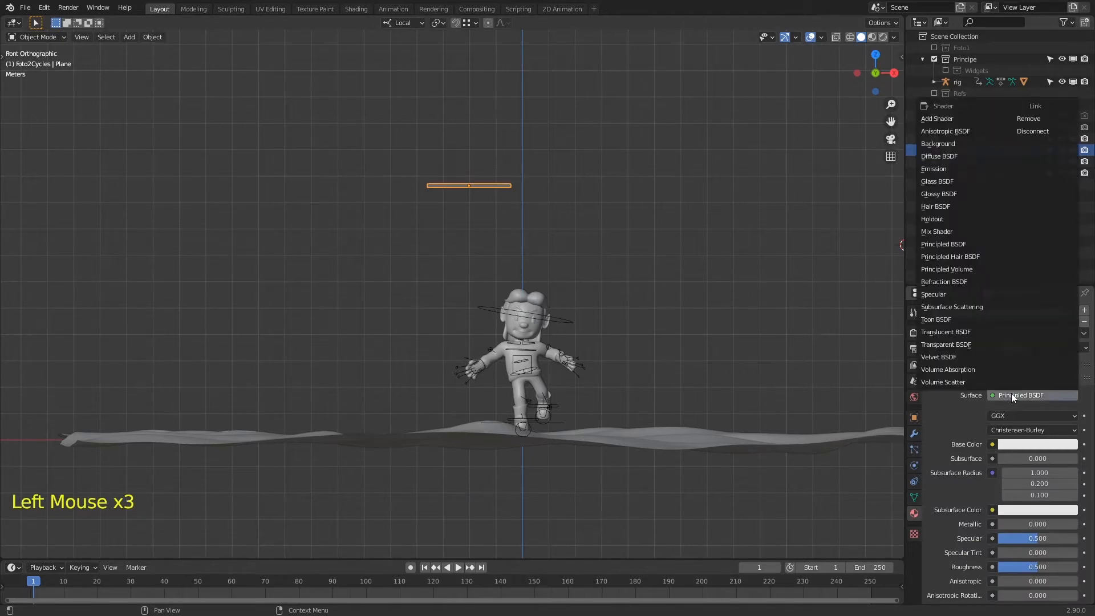
click(971, 168)
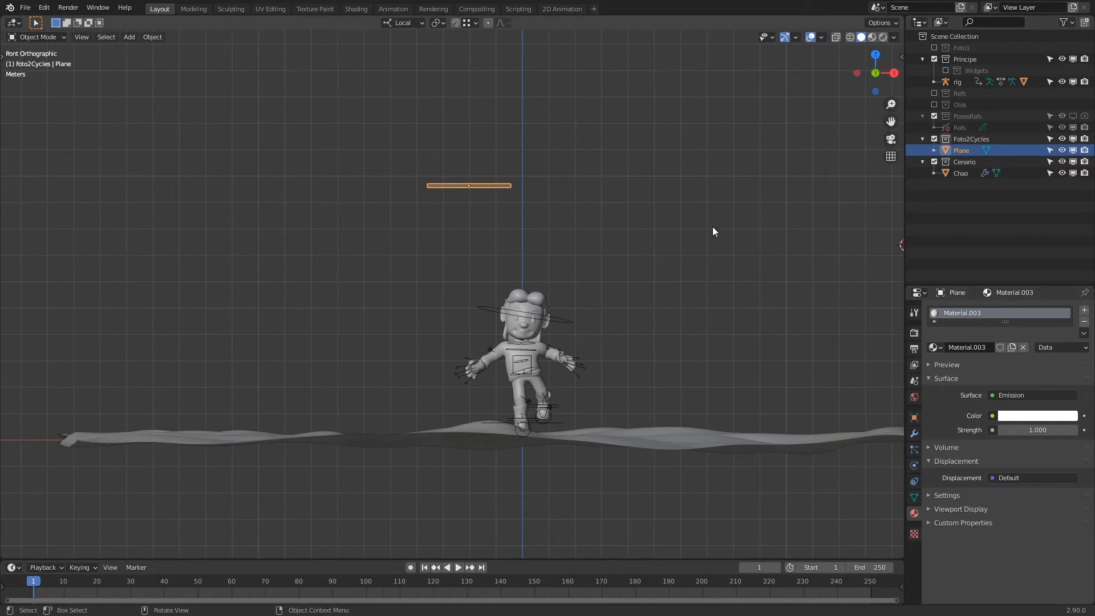
click(884, 37)
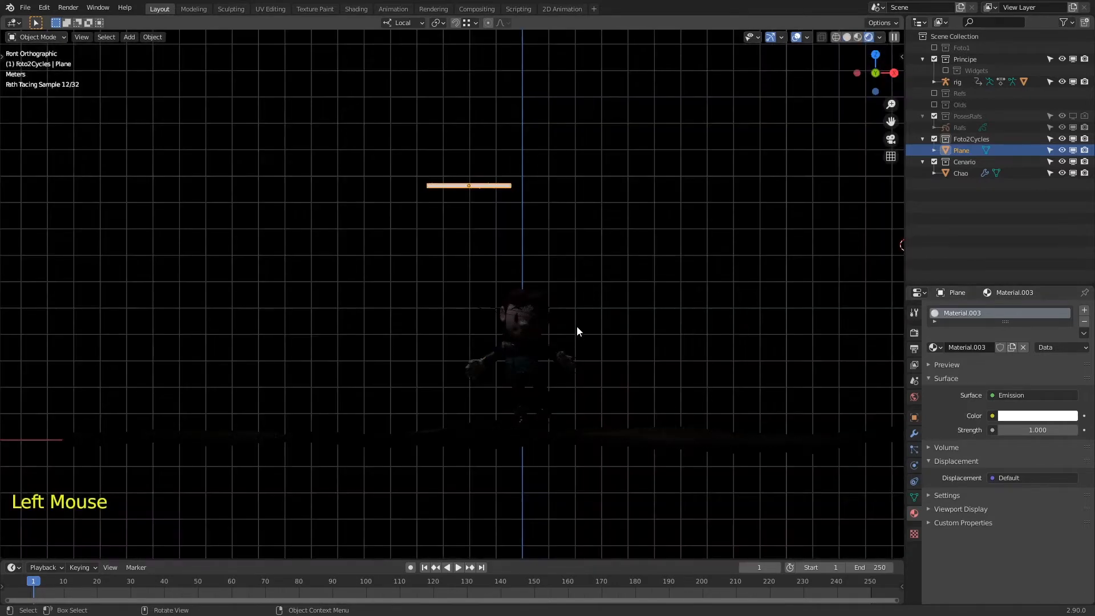
click(858, 37)
click(883, 37)
Lower the emissive plane about 0.67 m, tilt it slightly toward the character and scale it by about 2.17.
key(g)
click(543, 262)
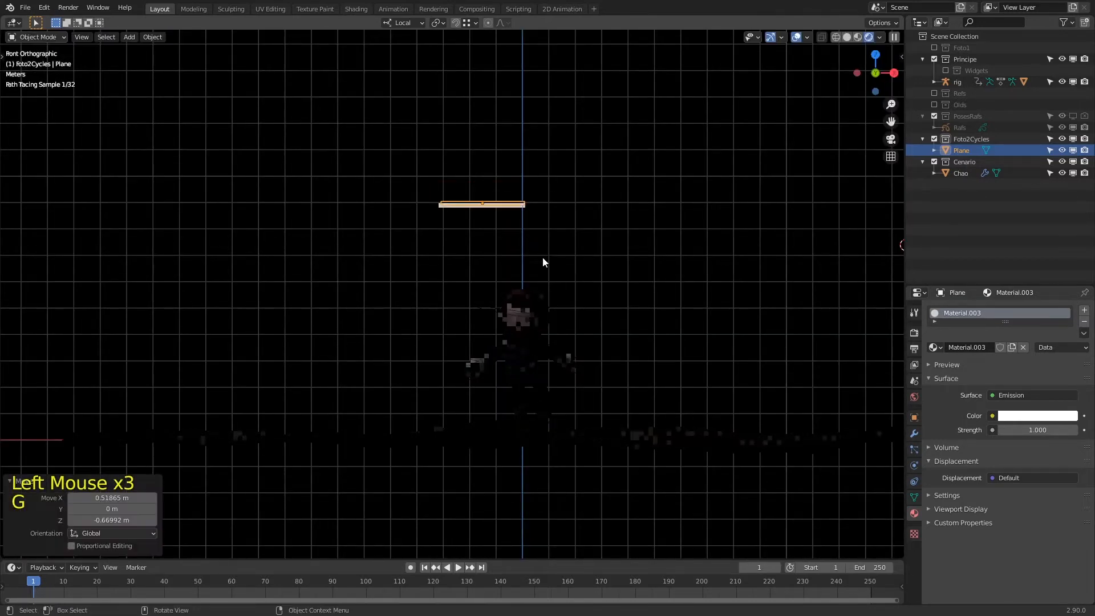
key(r)
click(618, 266)
key(r)
click(585, 253)
key(s)
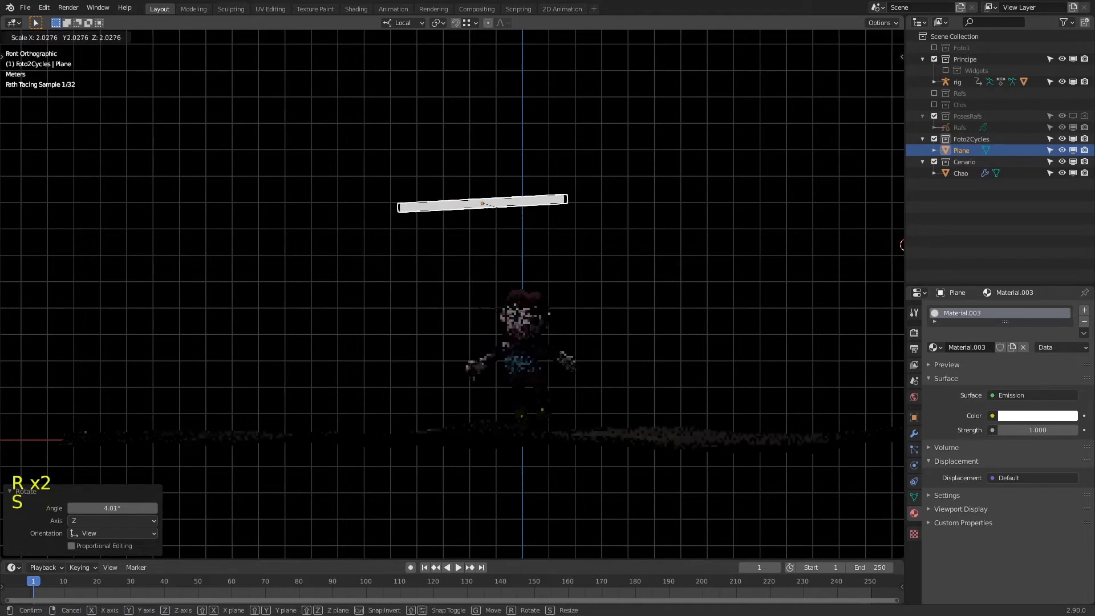
click(615, 259)
Rename the emissive plane as PlaneKey.
key(F2)
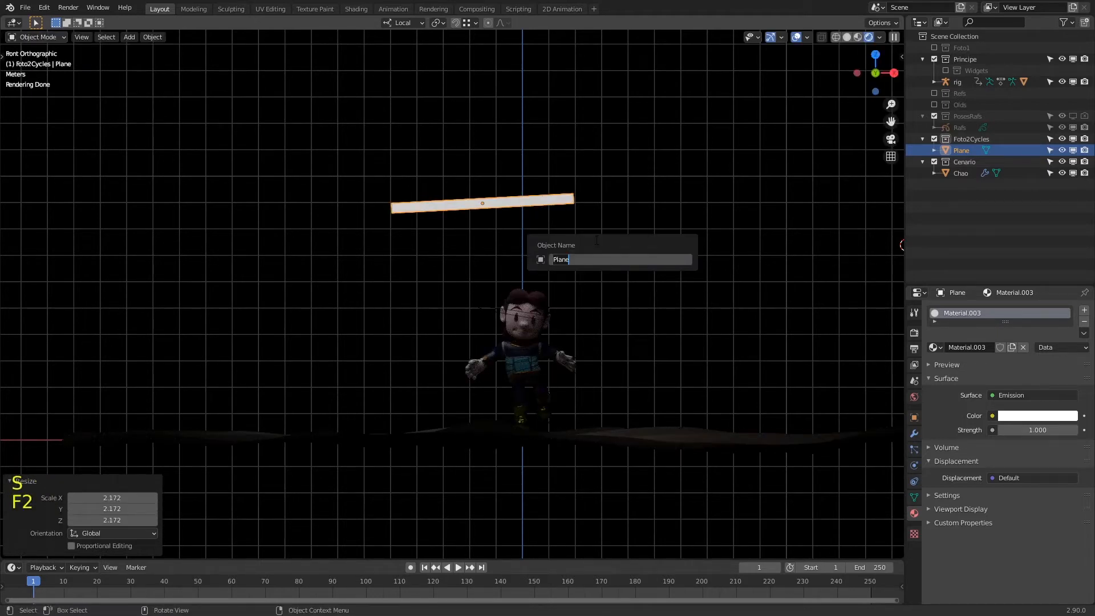
text(Key)
key(Return)
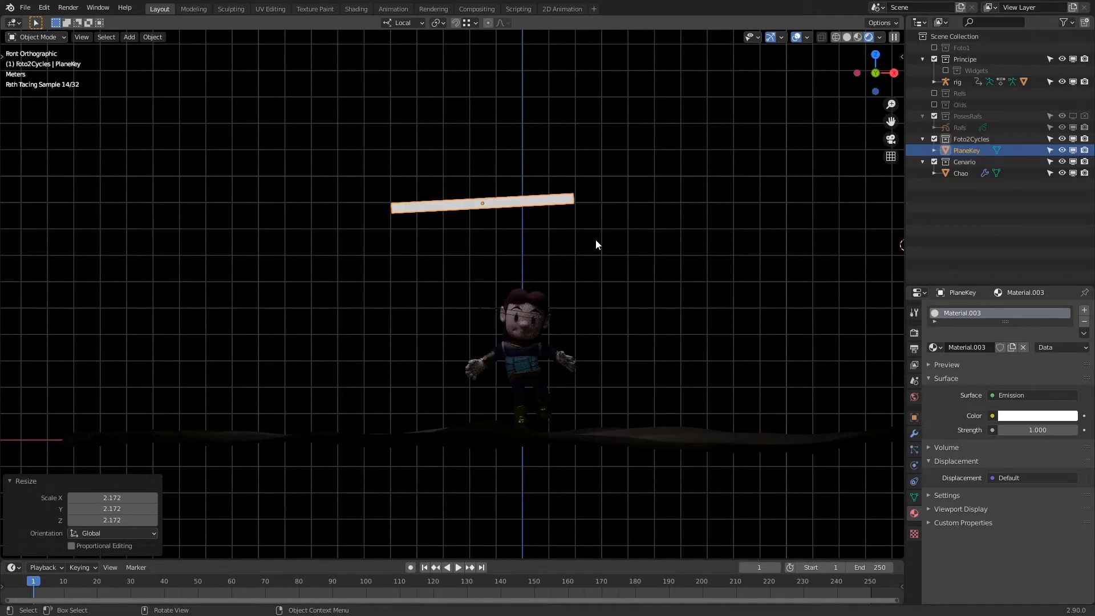
Enlarge PlaneKey slightly, move it about 0.15 m in X and 0.35 m up, and save the file.
key(s)
click(702, 272)
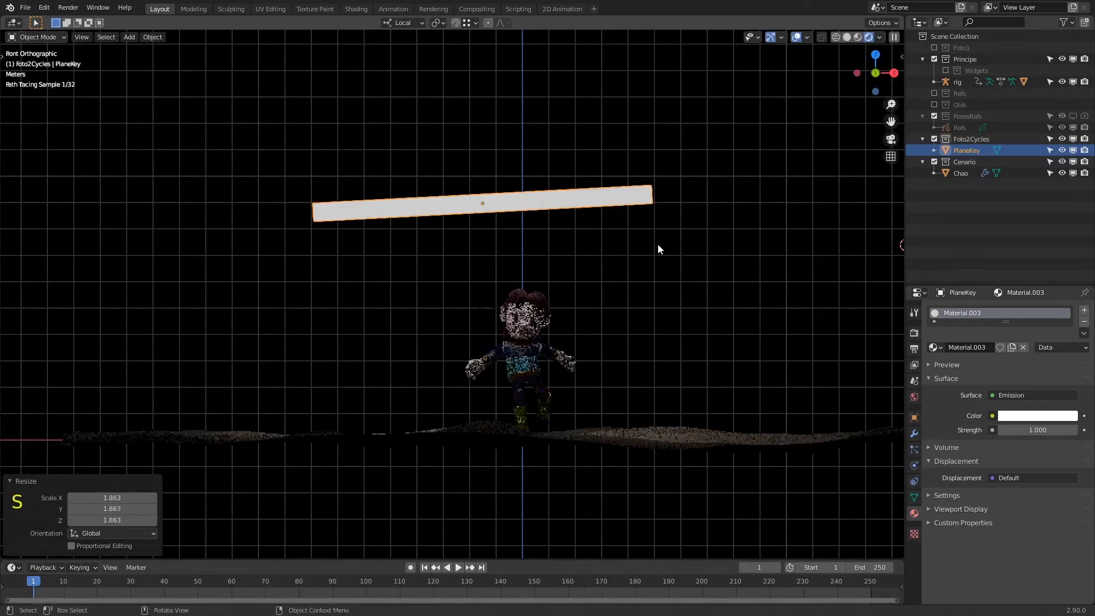
key(s)
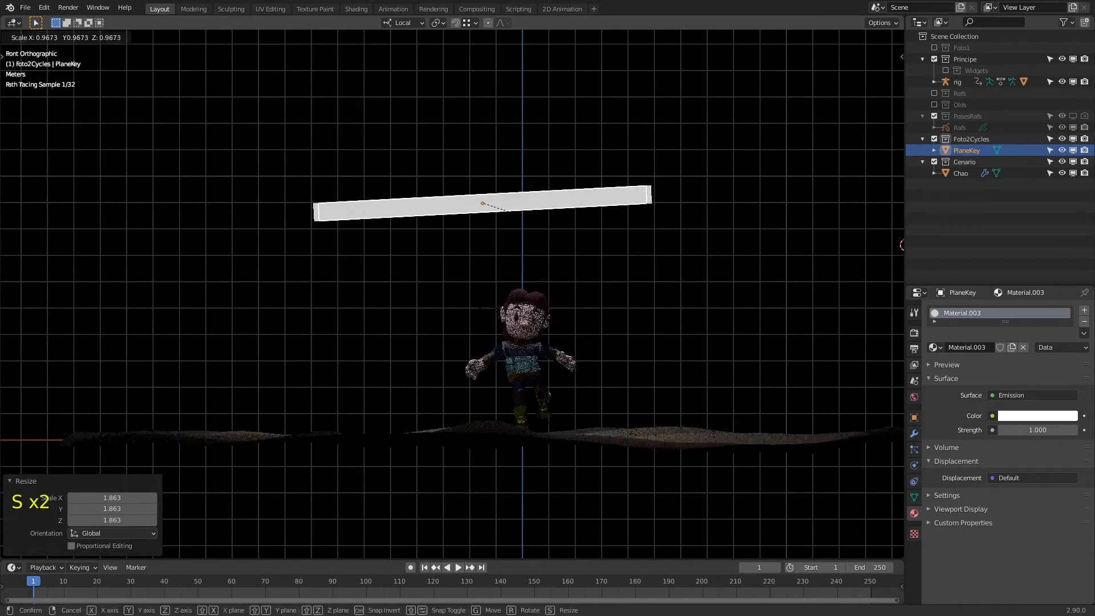
click(605, 258)
key(g)
click(618, 235)
key(ctrl+s)
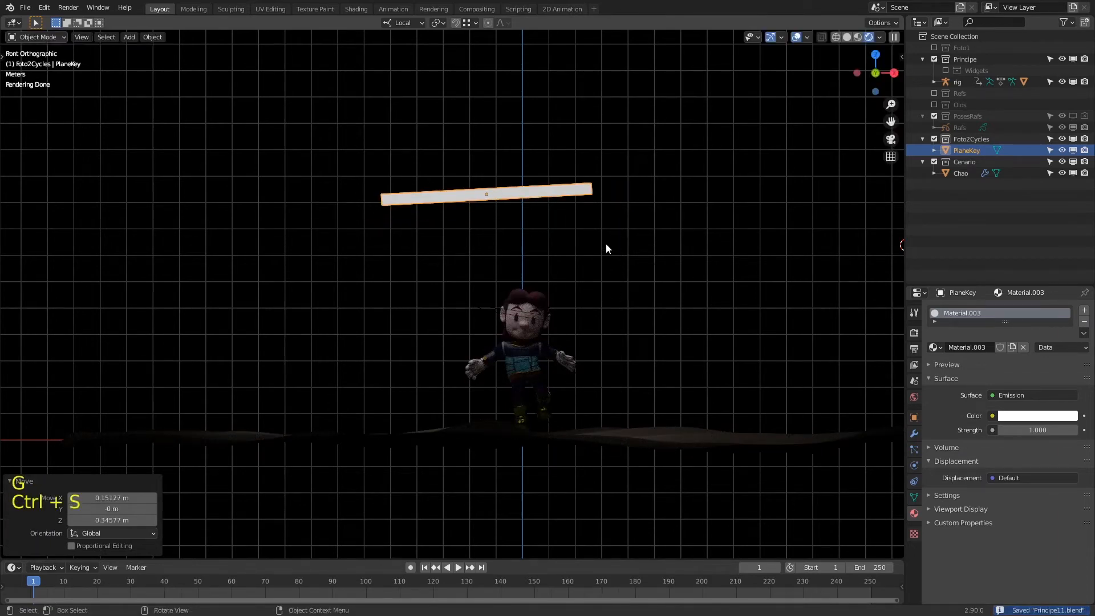
key(KP_0)
key(ctrl+s)
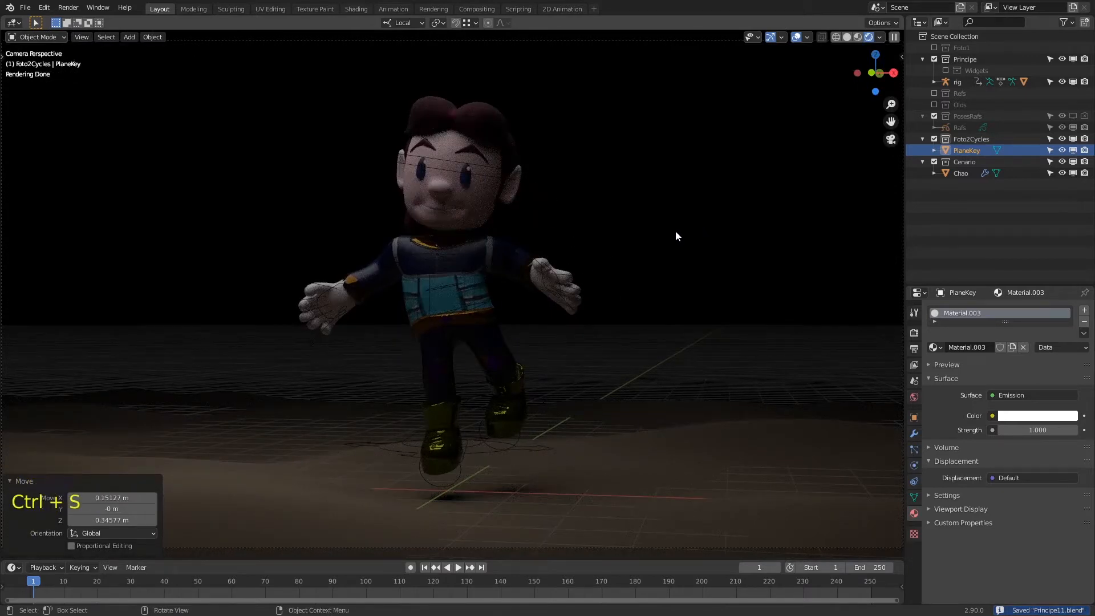
Try an emission strength of 5 on PlaneKey's material.
click(1039, 430)
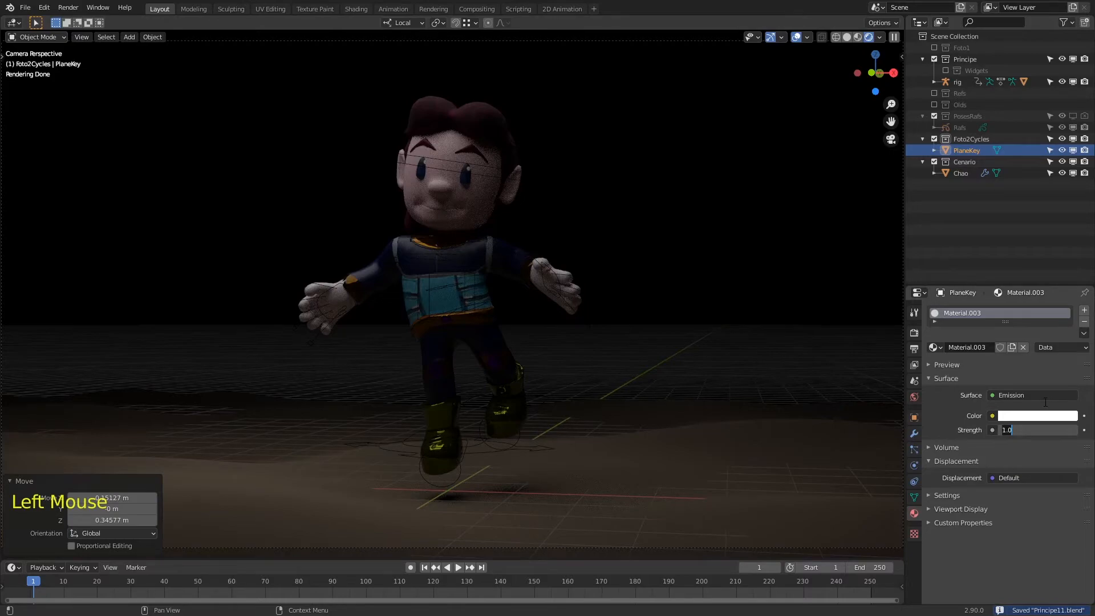
text(5)
key(Return)
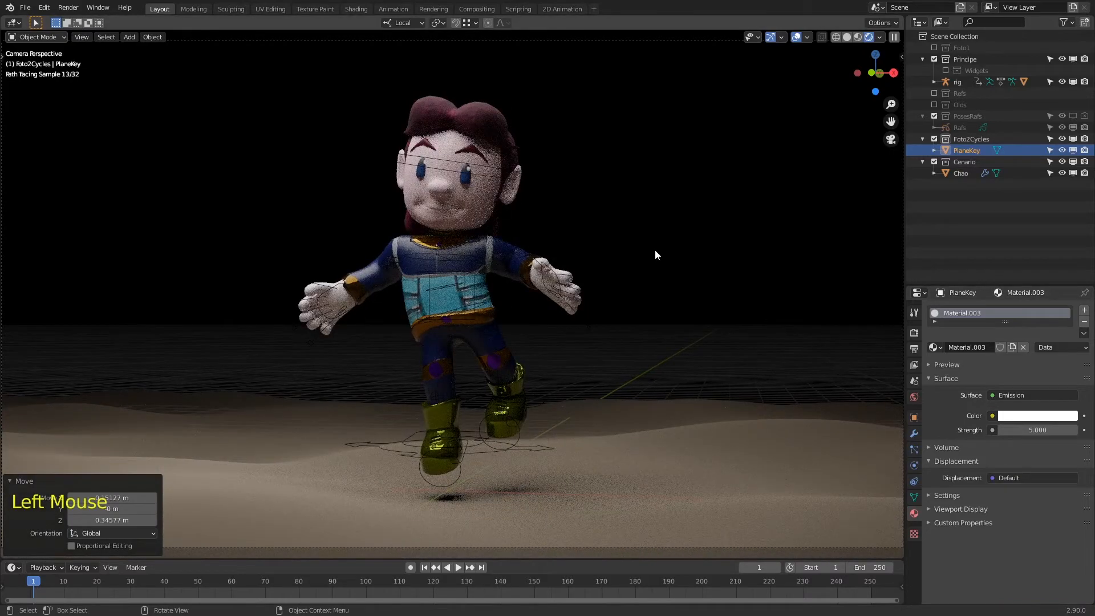
Tint PlaneKey's emission colour very slightly, set its strength to 2 and save the file.
click(1039, 416)
mouse_move(1025, 294)
mouse_down()
mouse_move(1032, 302)
mouse_move(1020, 292)
mouse_up()
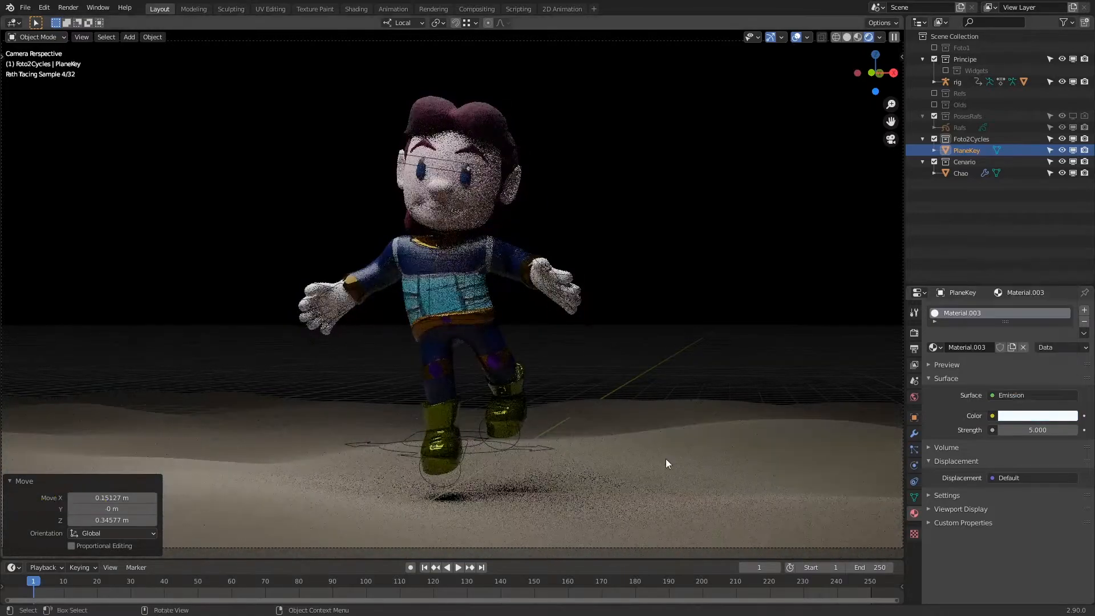
click(1032, 429)
text(2)
key(Return)
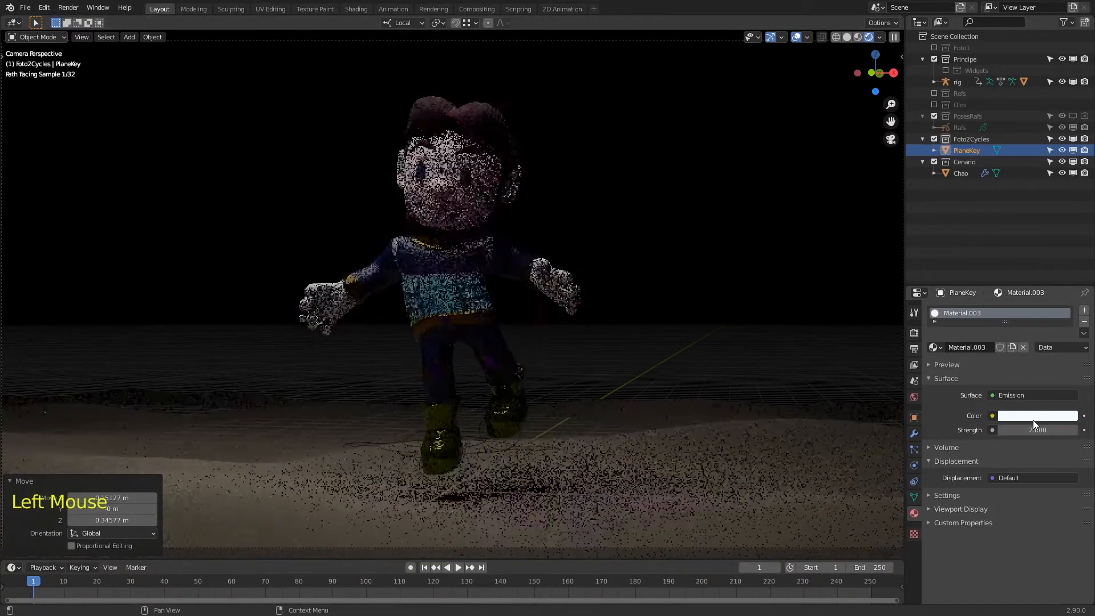
key(ctrl+s)
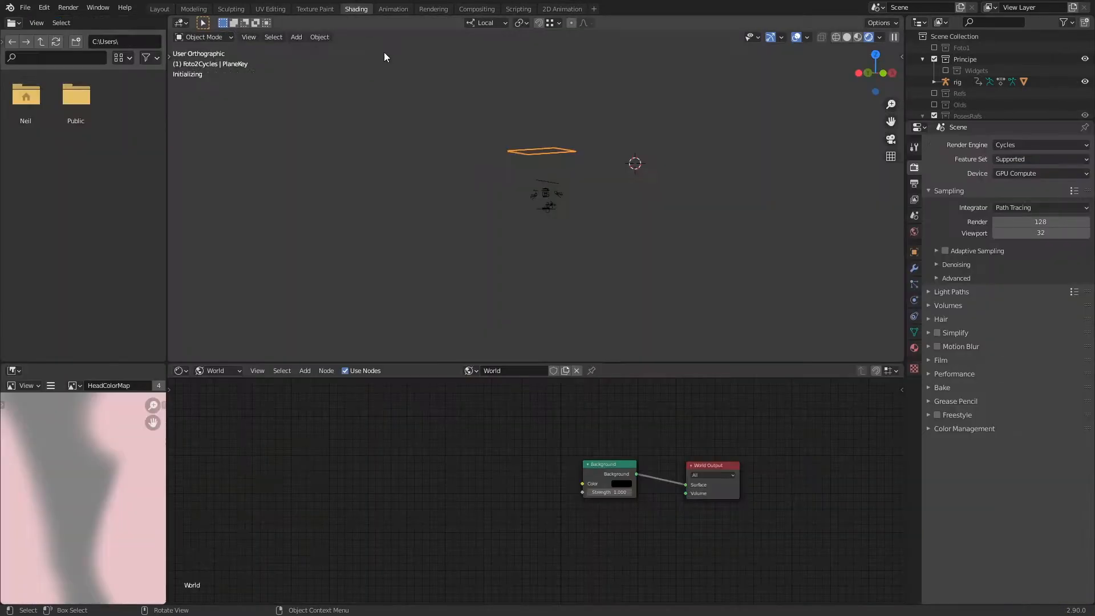
Open the Shading workspace, look through the scene camera and display PlaneKey's object material nodes instead of the world nodes.
click(356, 9)
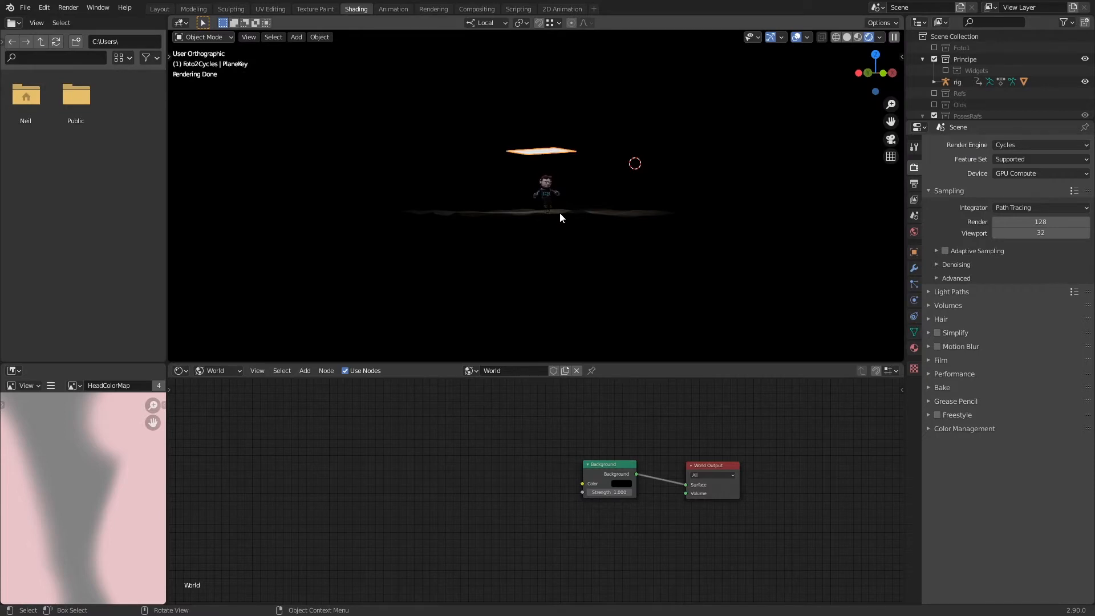
key(KP_0)
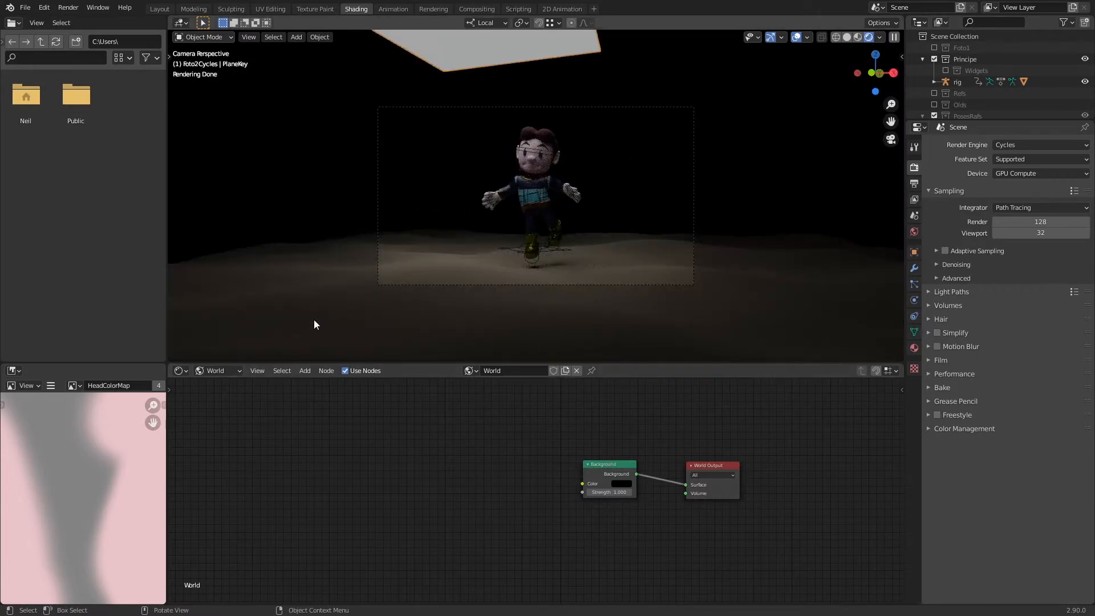
click(220, 371)
click(229, 385)
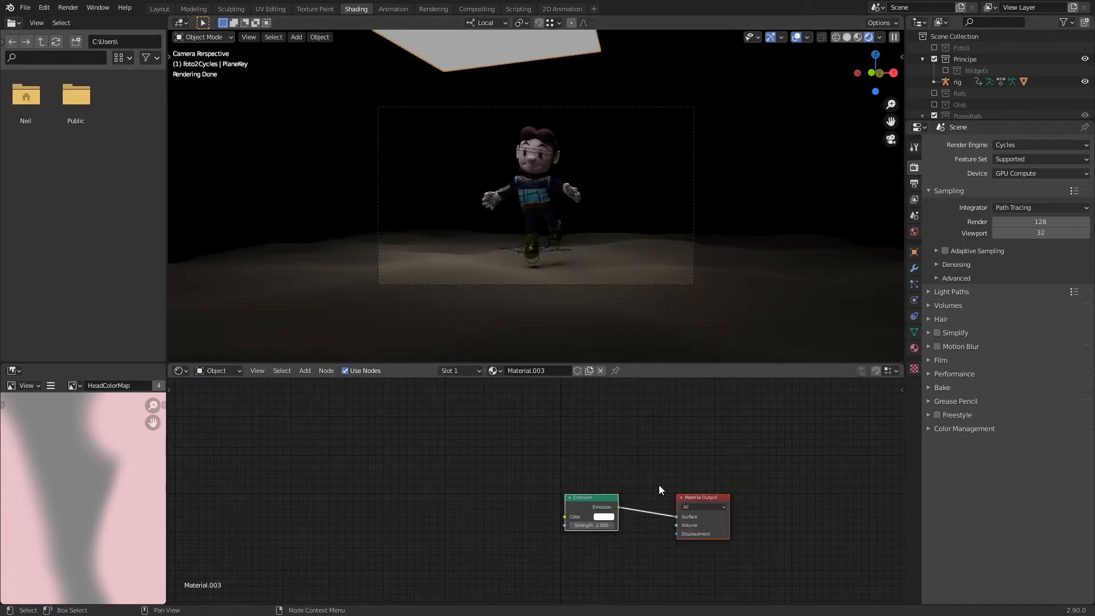
Add a Voronoi Texture node in free space before the Emission node in PlaneKey's material.
middle_drag(632, 443, 662, 413)
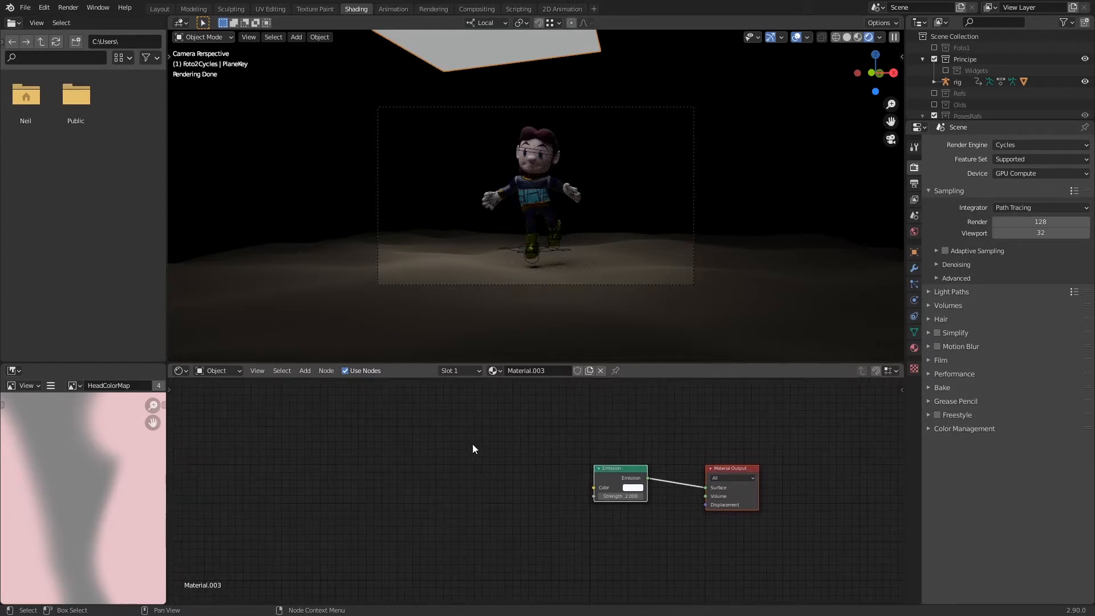
click(610, 471)
ctrl+middle_drag(639, 490, 684, 374)
key(shift+a)
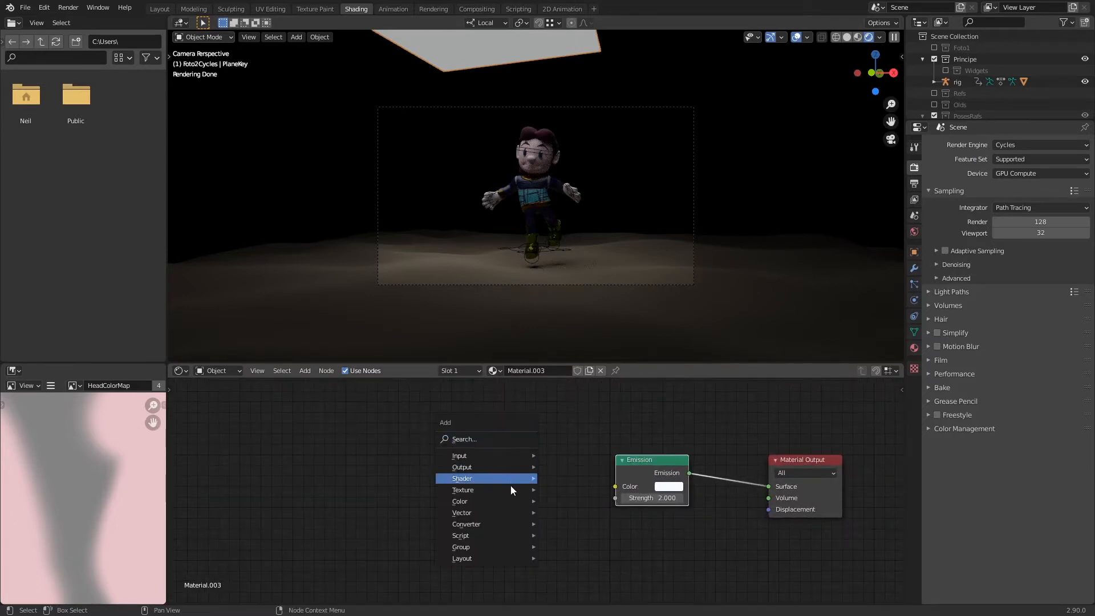
mouse_move(511, 489)
click(574, 464)
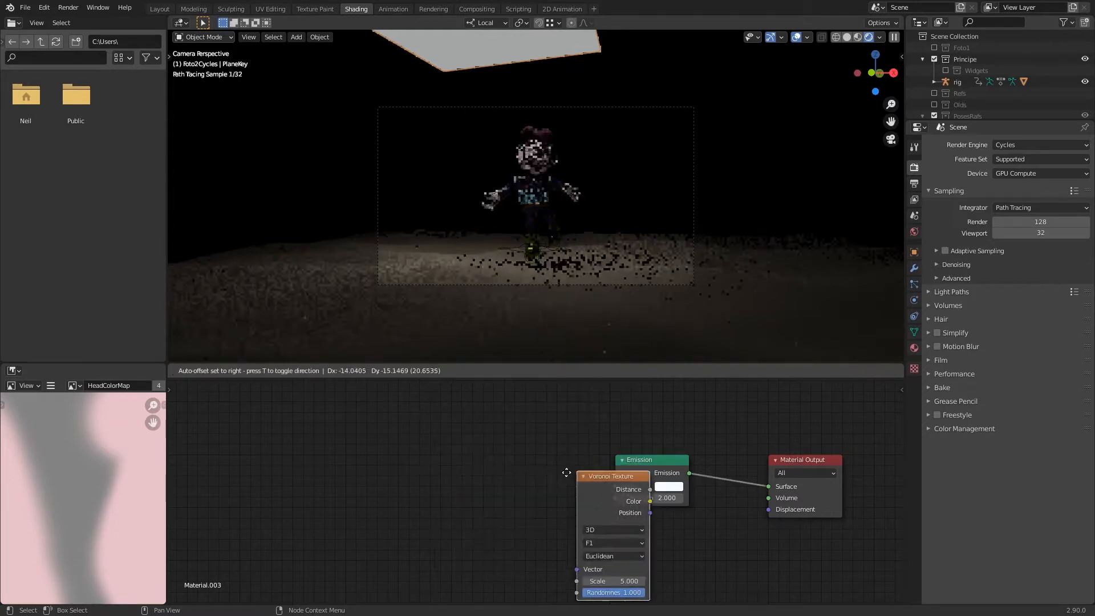
click(403, 429)
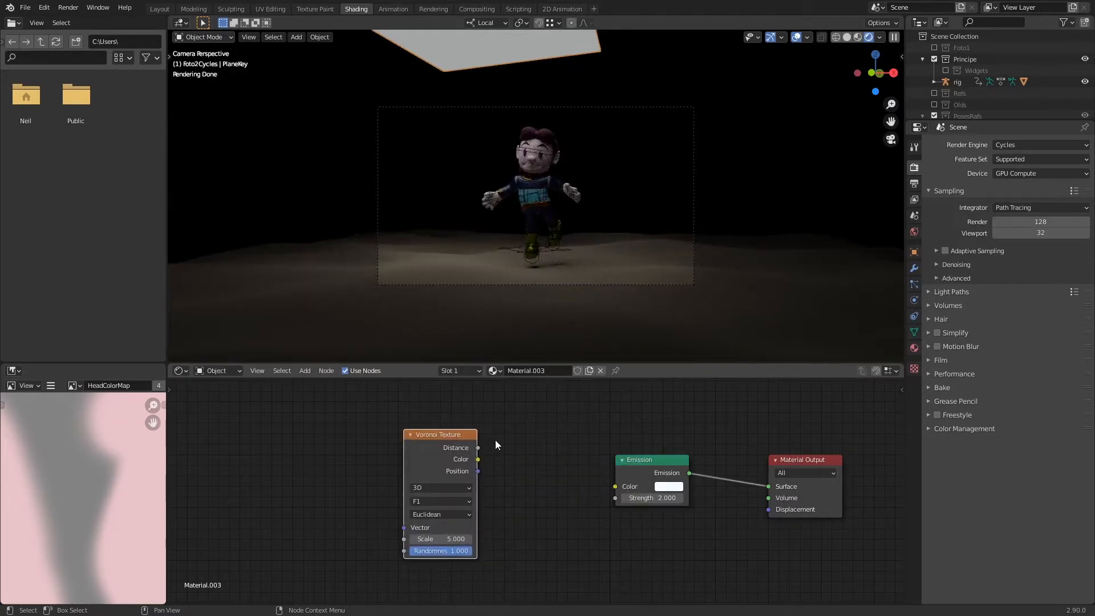
Connect the Voronoi Texture's Distance output to the Emission colour and view the pattern on the plane.
key(KP_0)
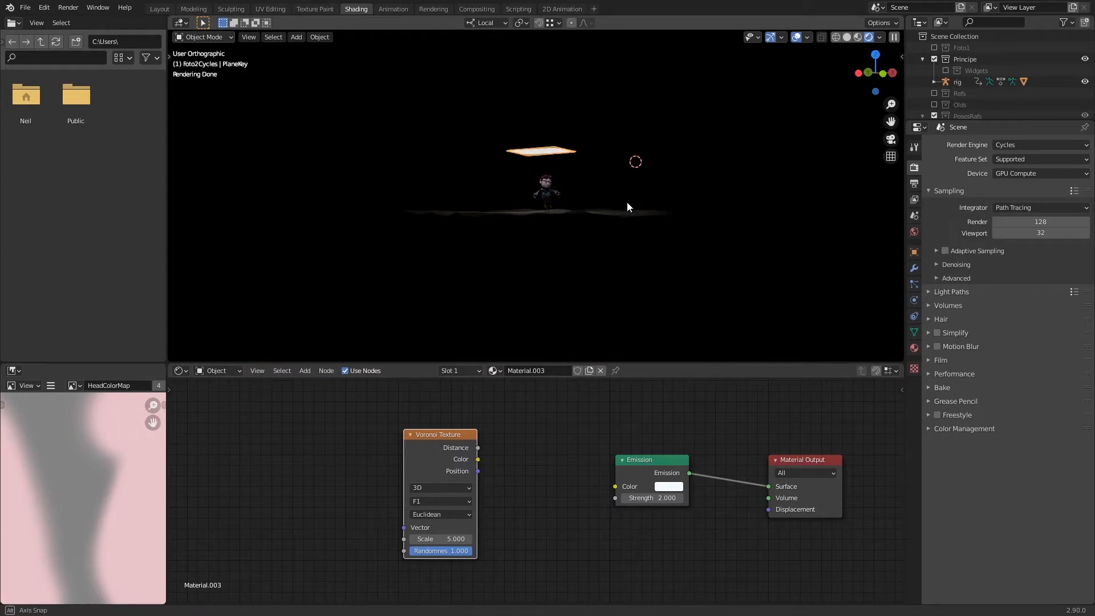
scroll(628, 190, up, 6)
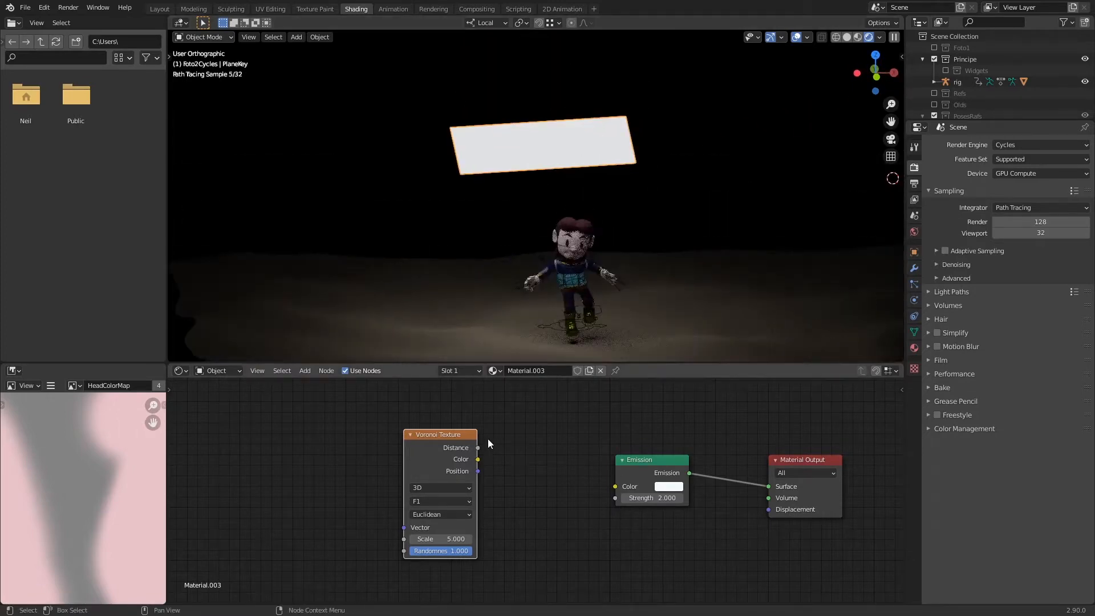
drag(478, 447, 619, 491)
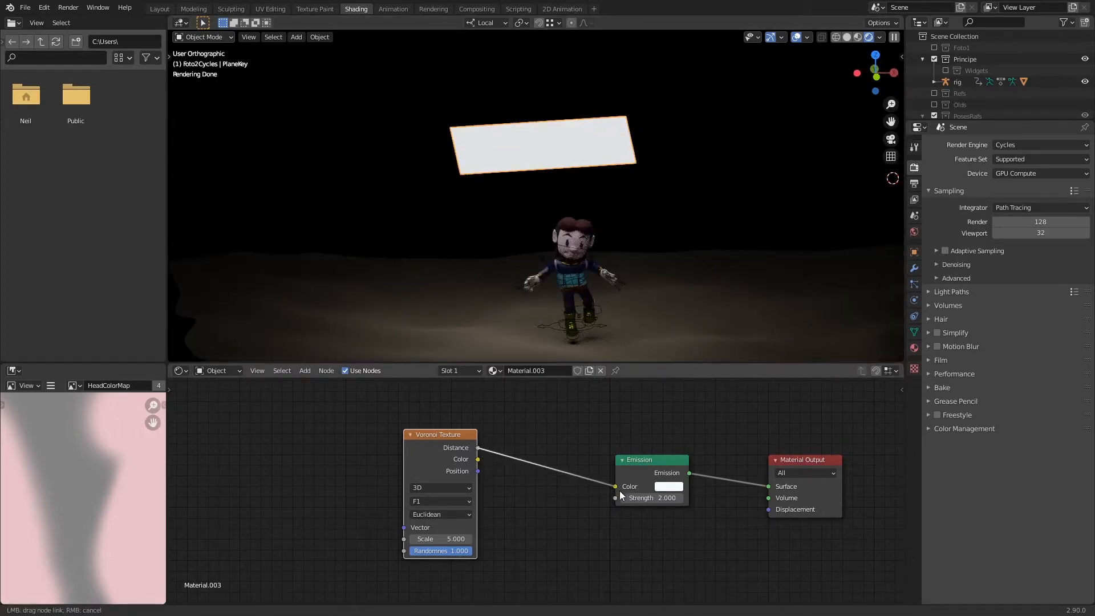
mouse_move(642, 220)
middle_down()
mouse_move(669, 224)
mouse_move(631, 230)
middle_up()
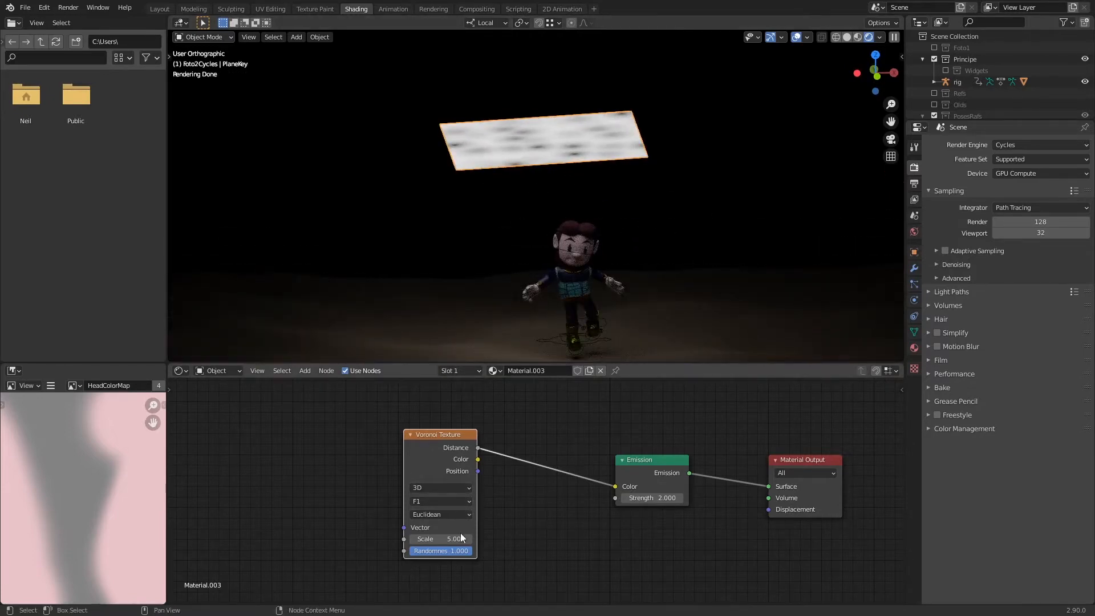
Try the Voronoi Texture with 4D dimensions and the F2 feature, viewing the plane from above.
click(435, 491)
click(429, 533)
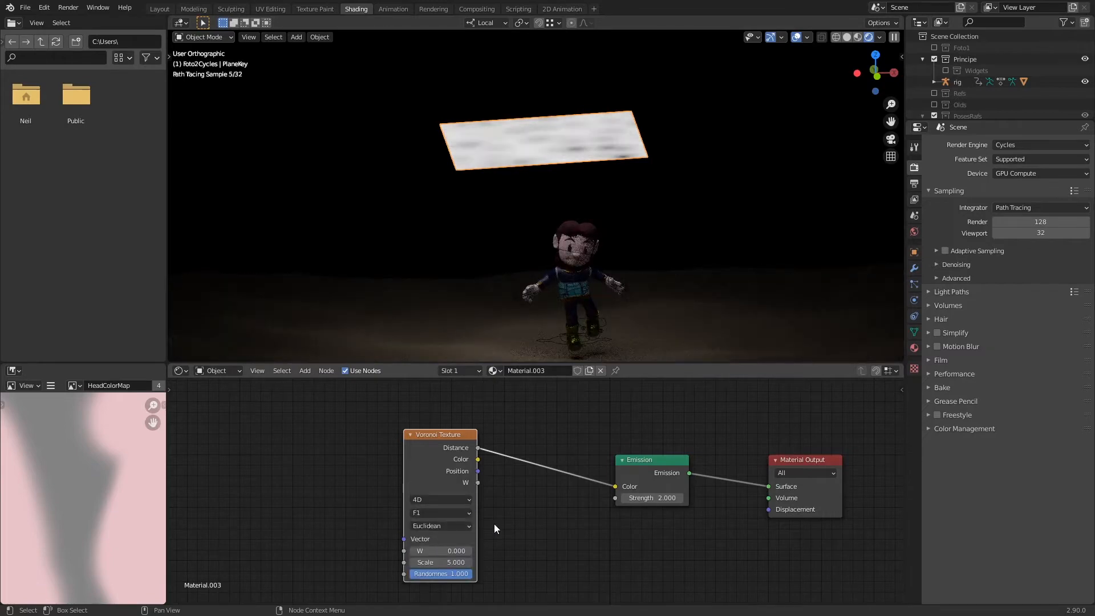
click(433, 514)
click(433, 532)
middle_drag(583, 190, 612, 237)
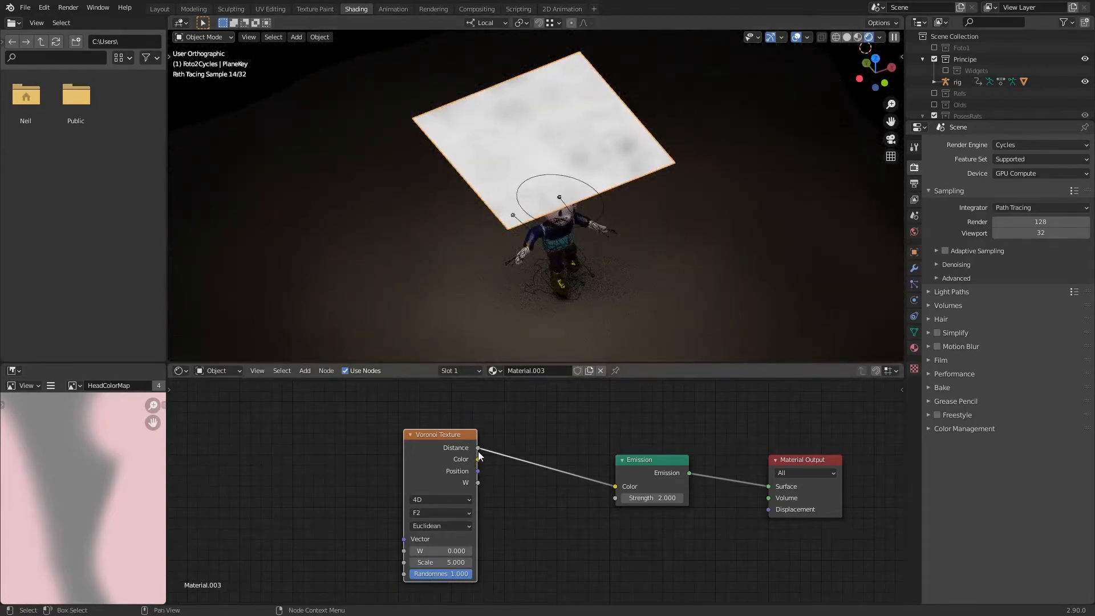
Connect the Voronoi's Color output to the Emission colour, set the texture to 3D and F1, and save the file.
drag(478, 459, 615, 487)
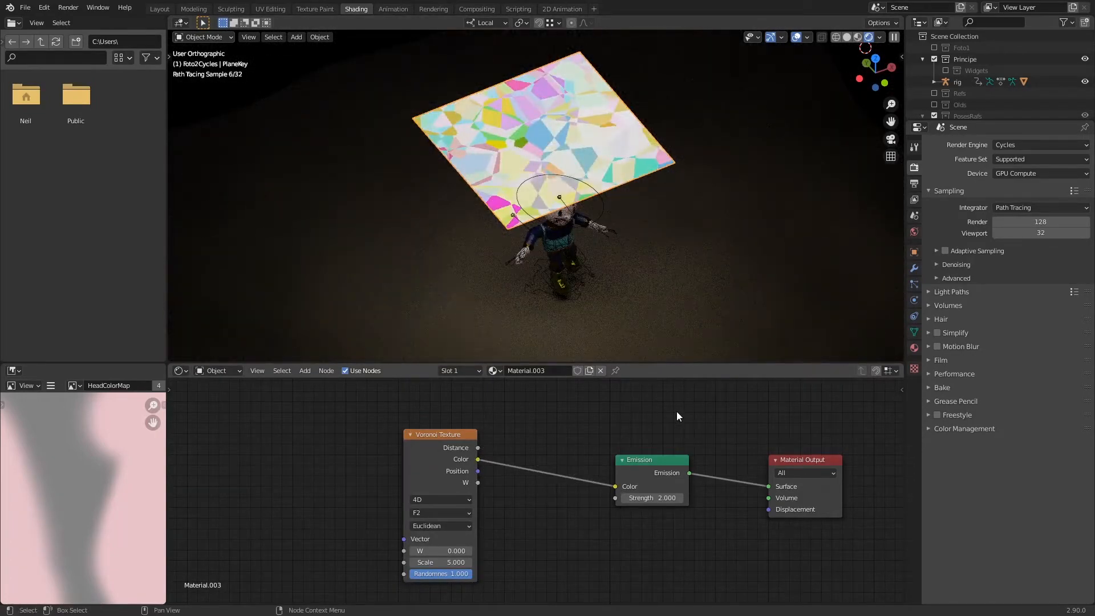
drag(438, 436, 330, 423)
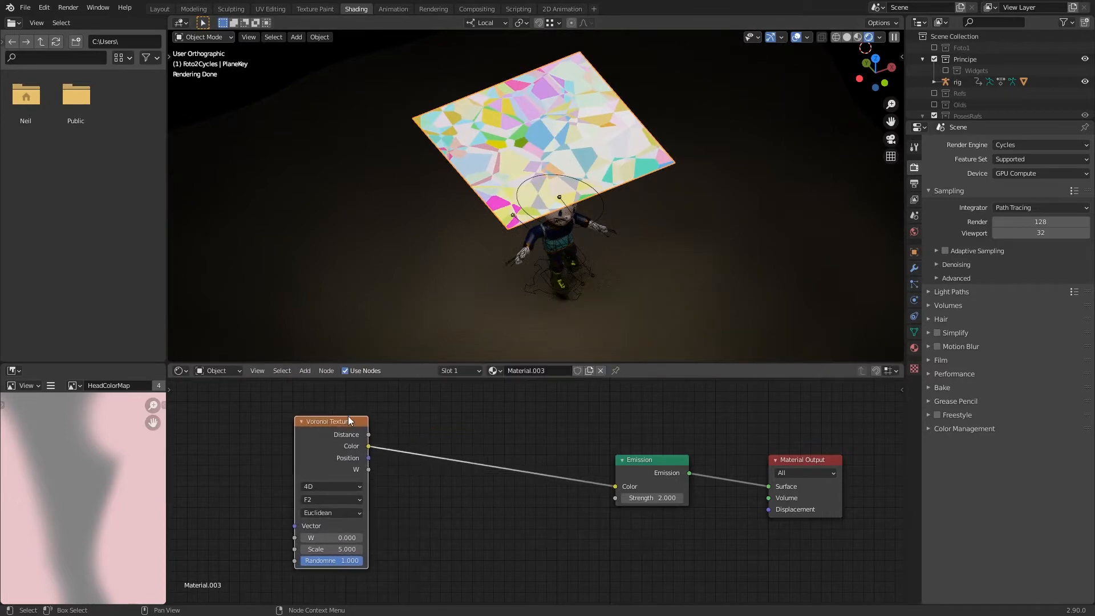
click(334, 487)
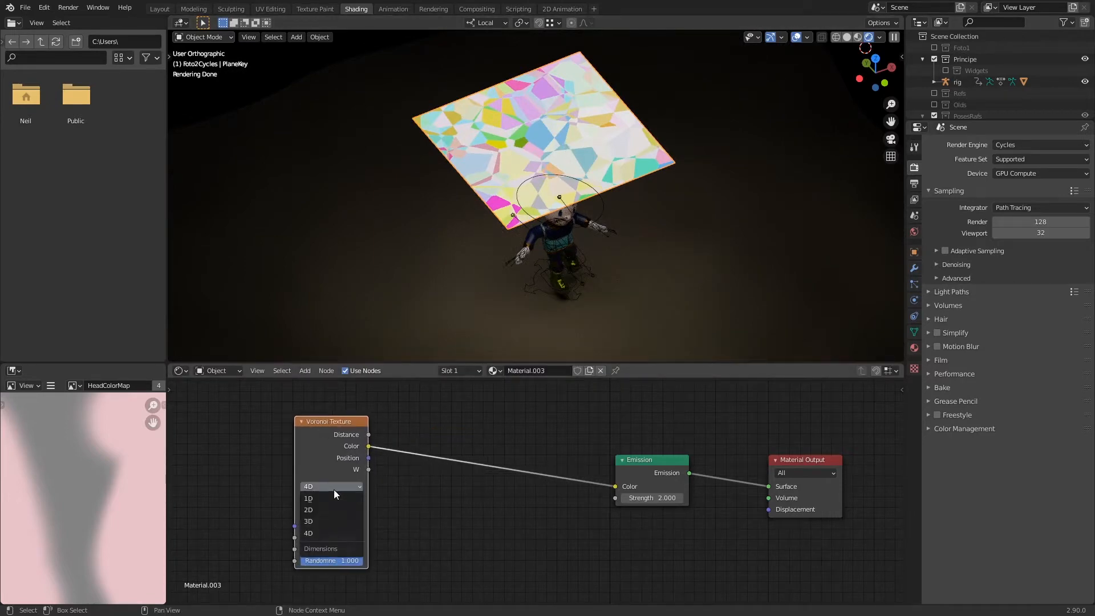
click(327, 521)
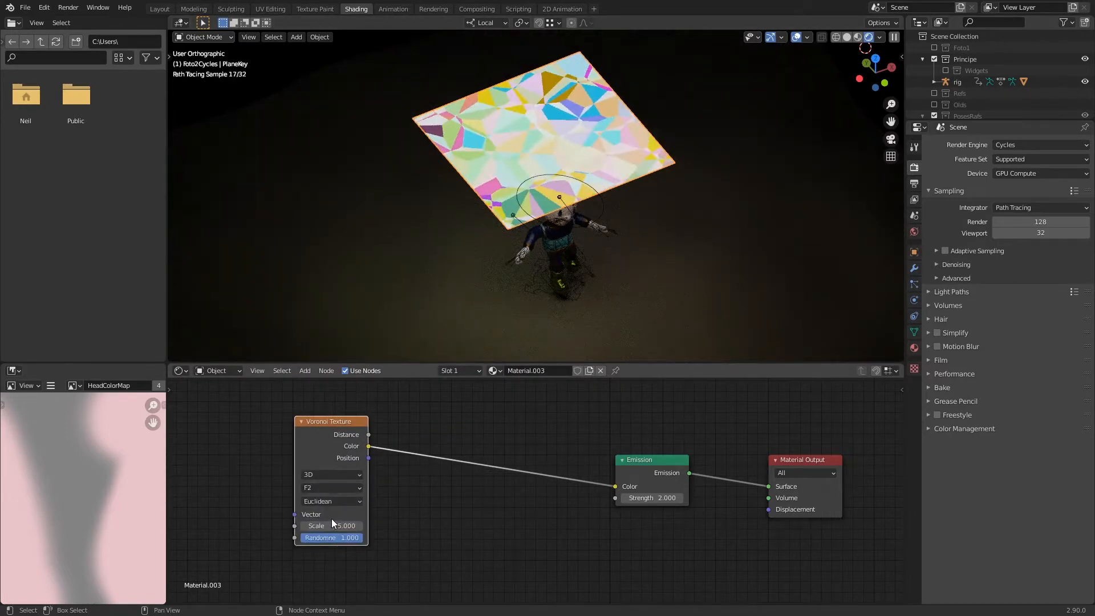
click(331, 488)
click(333, 498)
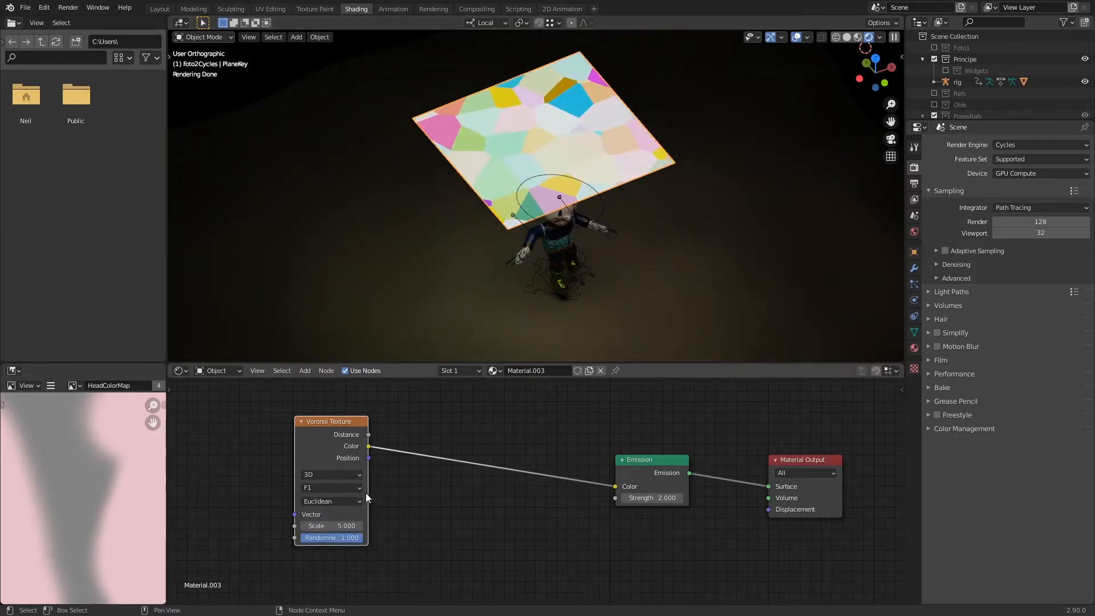
key(ctrl+s)
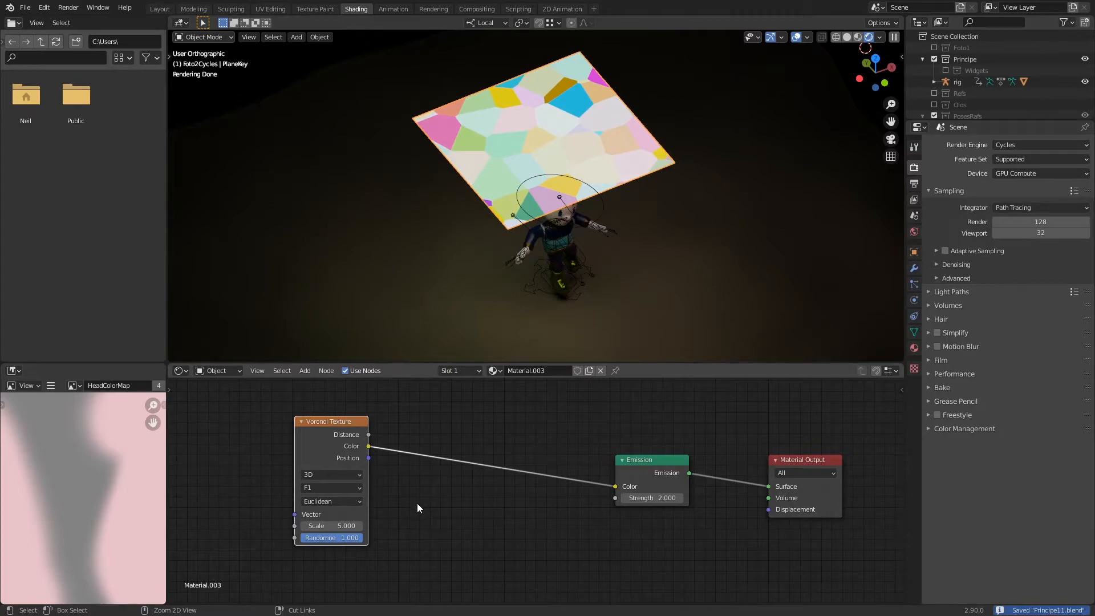
Set the Voronoi Texture's scale to 7, check the light through the scene camera and save the file.
scroll(423, 499, down, 1)
drag(355, 522, 362, 529)
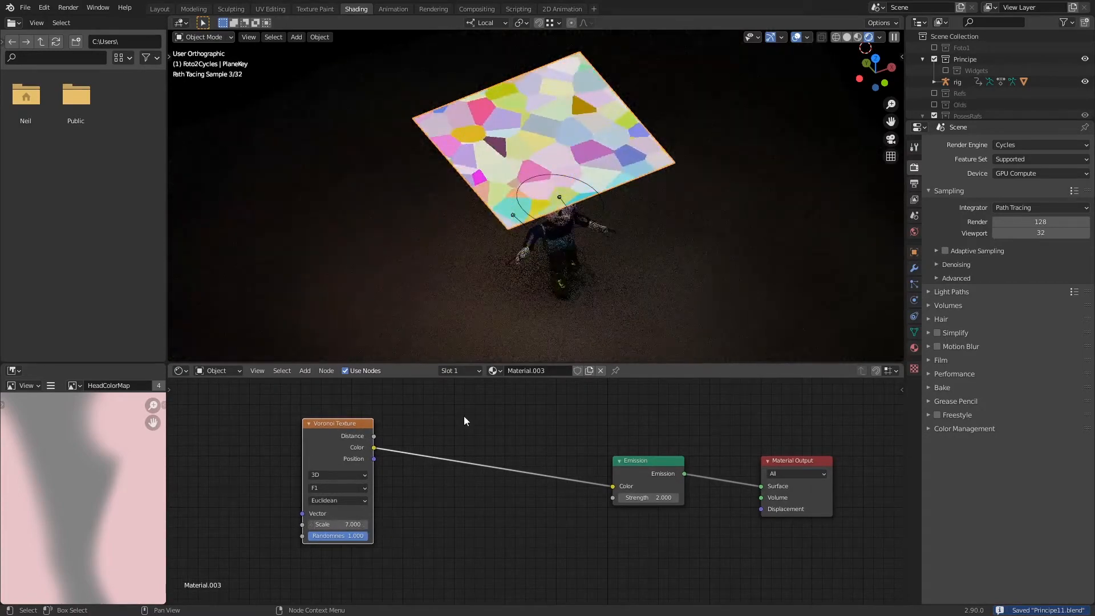
key(KP_0)
key(ctrl+s)
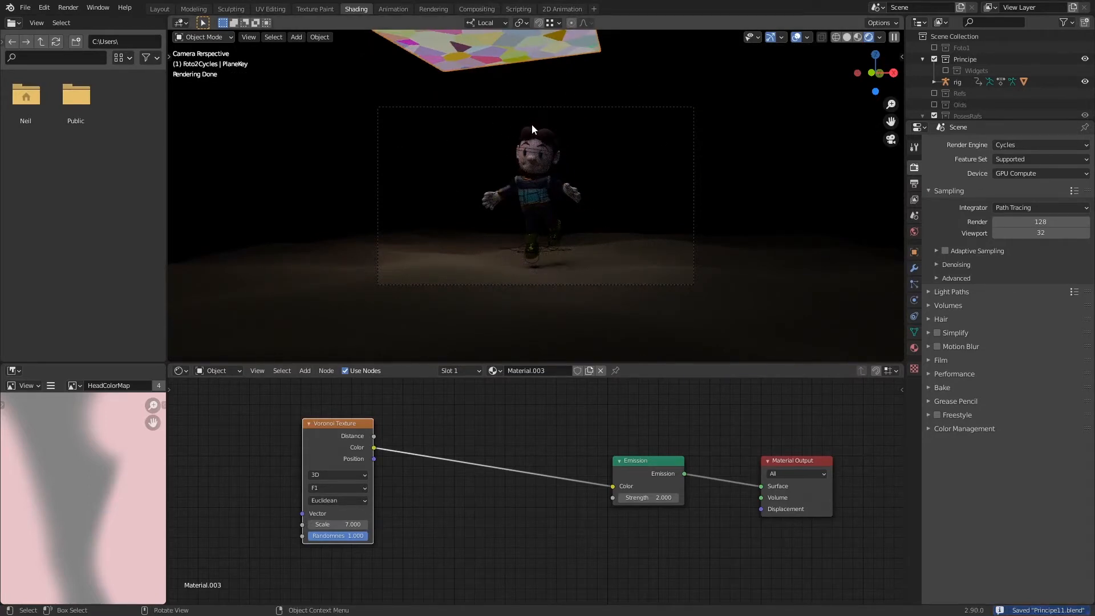
Feed the Voronoi's Distance output into the Emission colour through a new ColorRamp node and view the plane from above.
drag(347, 423, 326, 425)
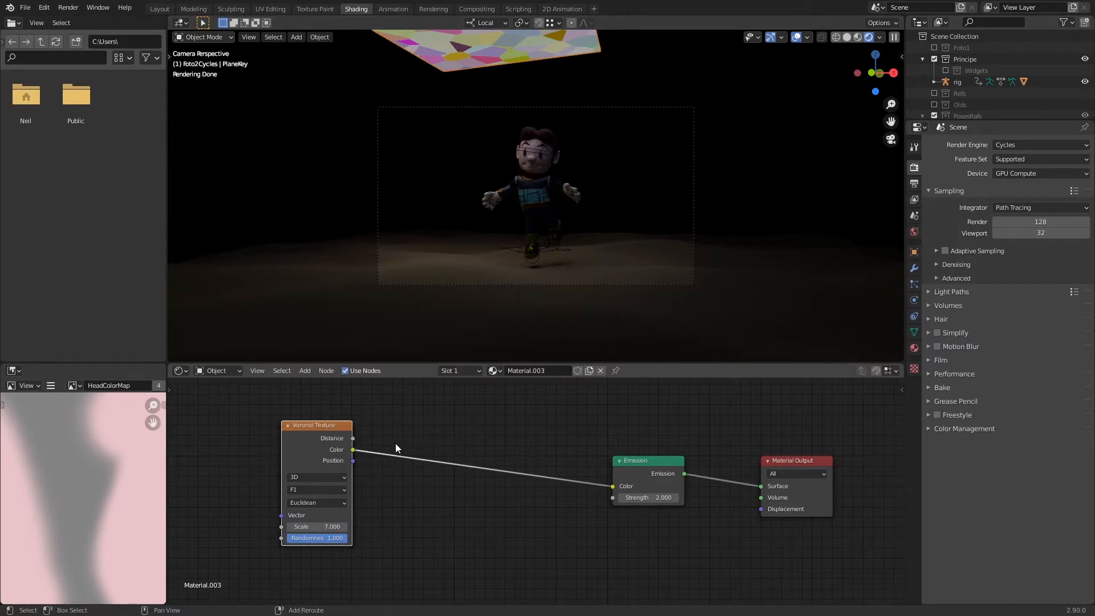
drag(353, 438, 590, 477)
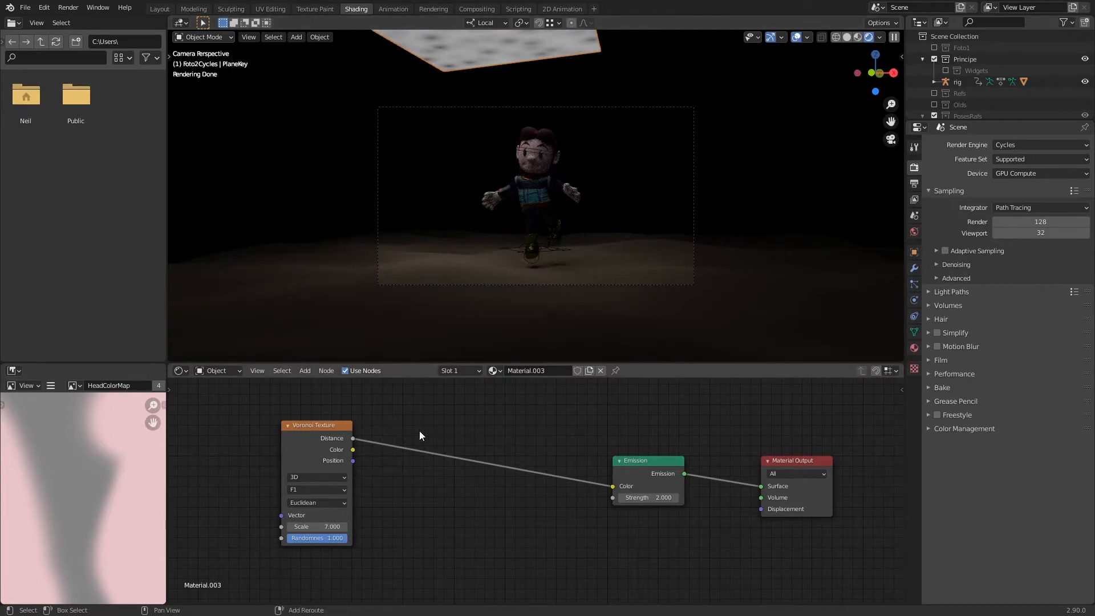
key(shift+a)
mouse_move(413, 464)
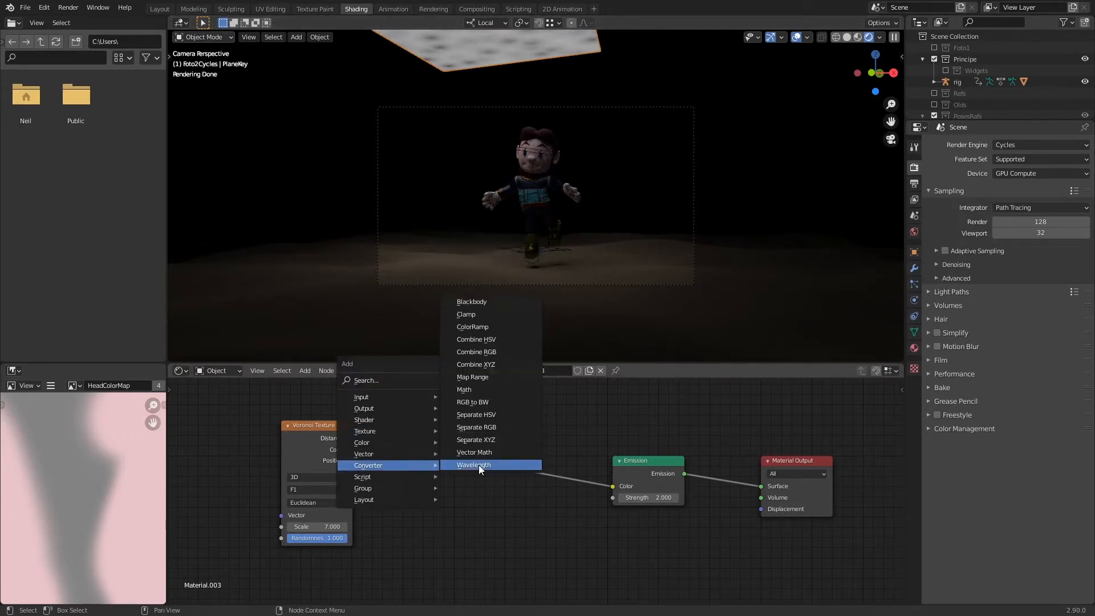
click(509, 326)
click(437, 408)
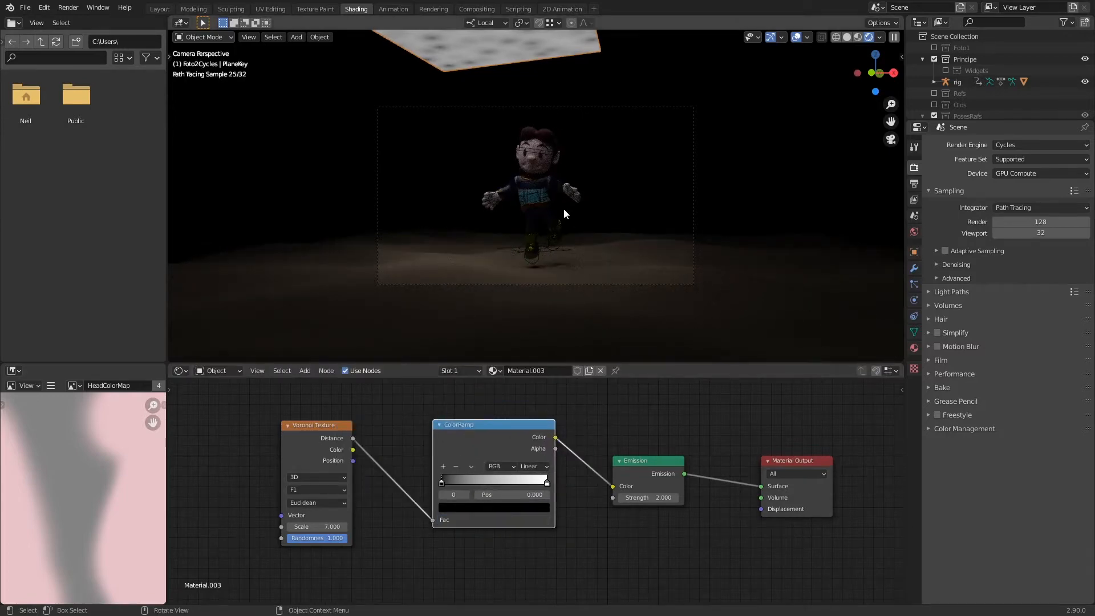
middle_drag(650, 90, 628, 164)
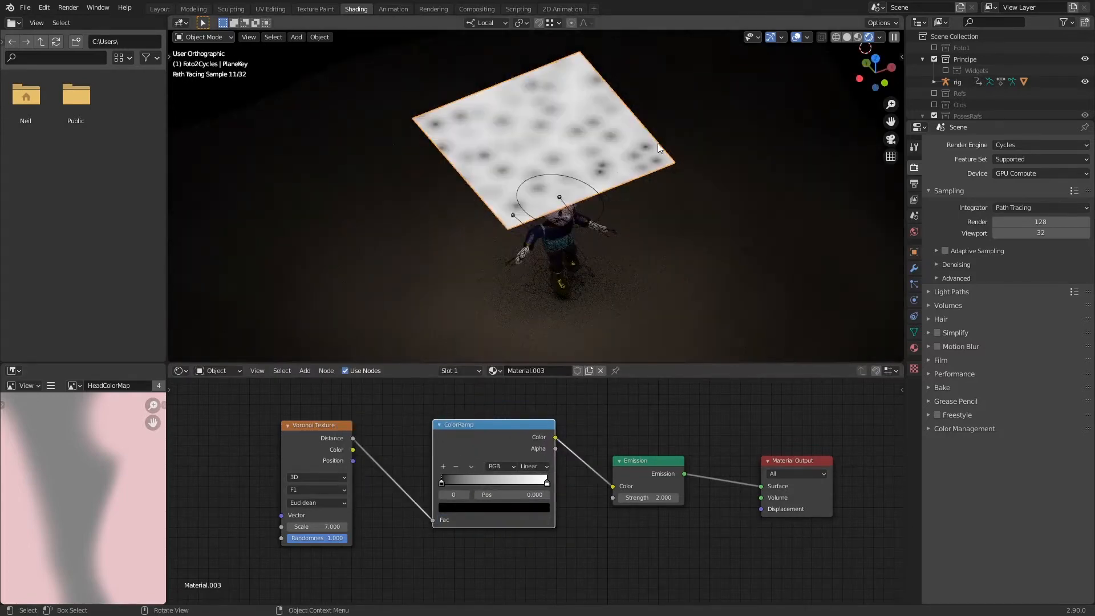
Preview the plane's material and try repositioning the ColorRamp's black stop, with an extra grey stop near the white end.
click(858, 37)
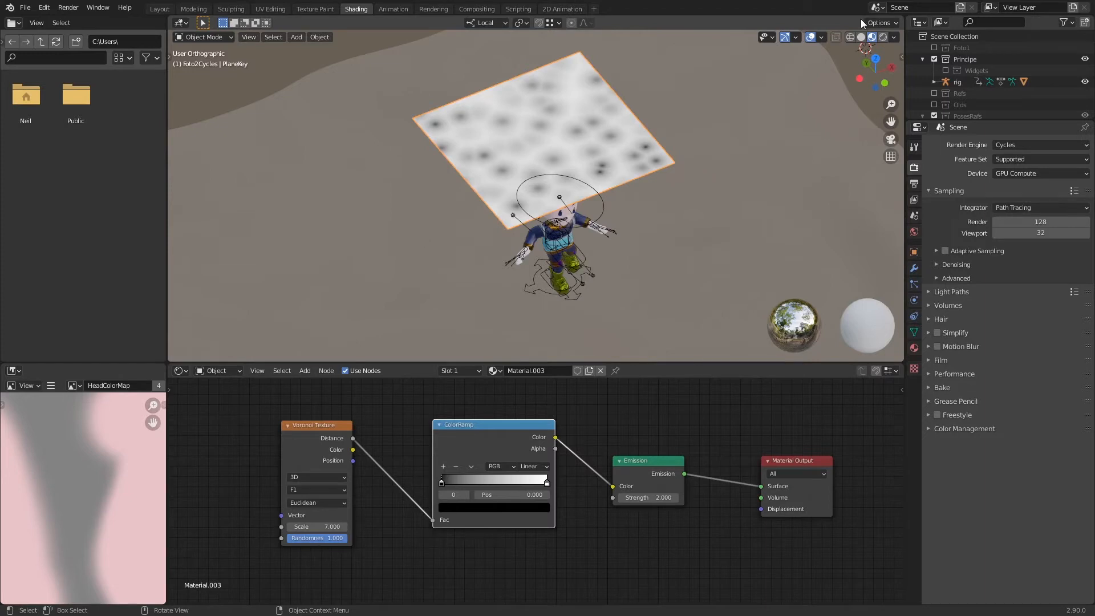
drag(547, 482, 517, 481)
drag(445, 483, 566, 487)
drag(451, 483, 451, 488)
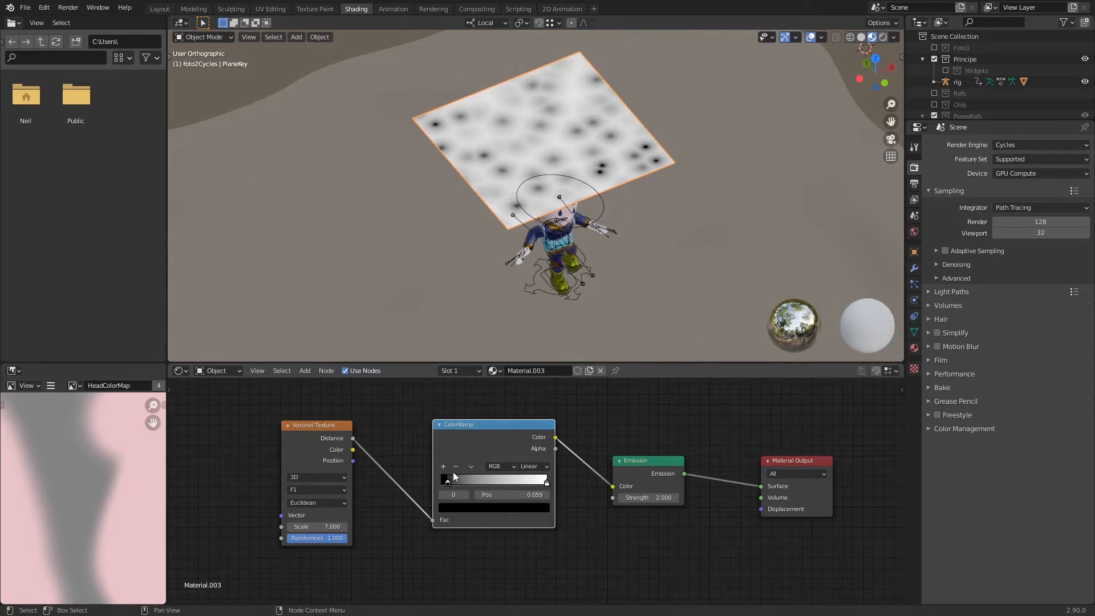
ctrl+click(521, 483)
mouse_move(525, 483)
mouse_down()
mouse_move(541, 484)
mouse_move(526, 485)
mouse_up()
drag(448, 483, 470, 481)
Try another in-between ColorRamp stop and lighten the black stop to dark grey.
click(444, 466)
click(471, 506)
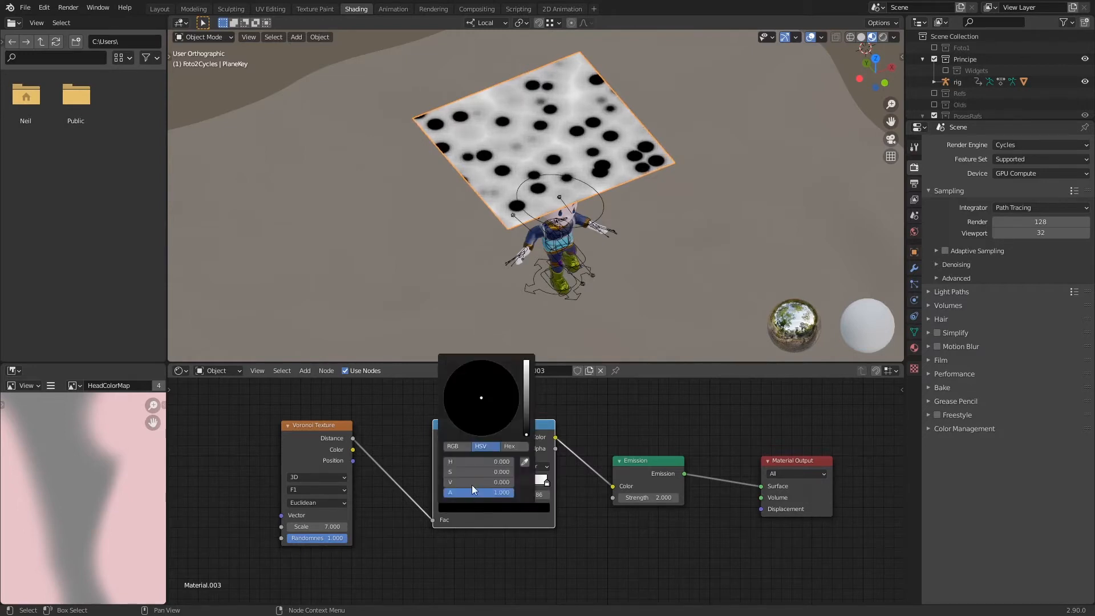
drag(521, 425, 532, 417)
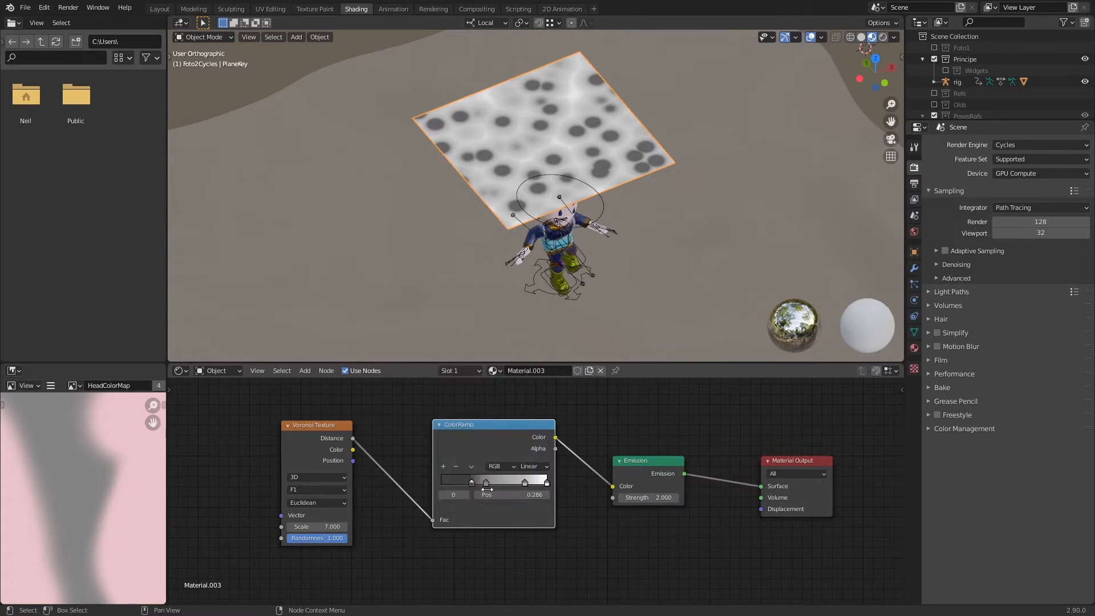
Move the ColorRamp's dark stop back to position 0 and remove the two in-between stops.
drag(471, 481, 443, 484)
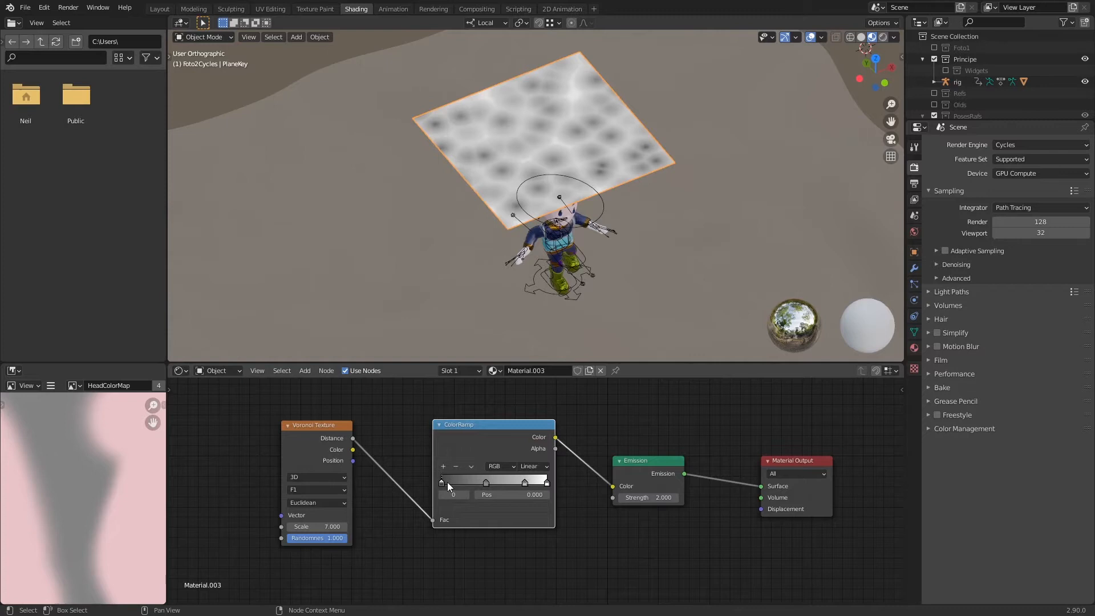
click(456, 467)
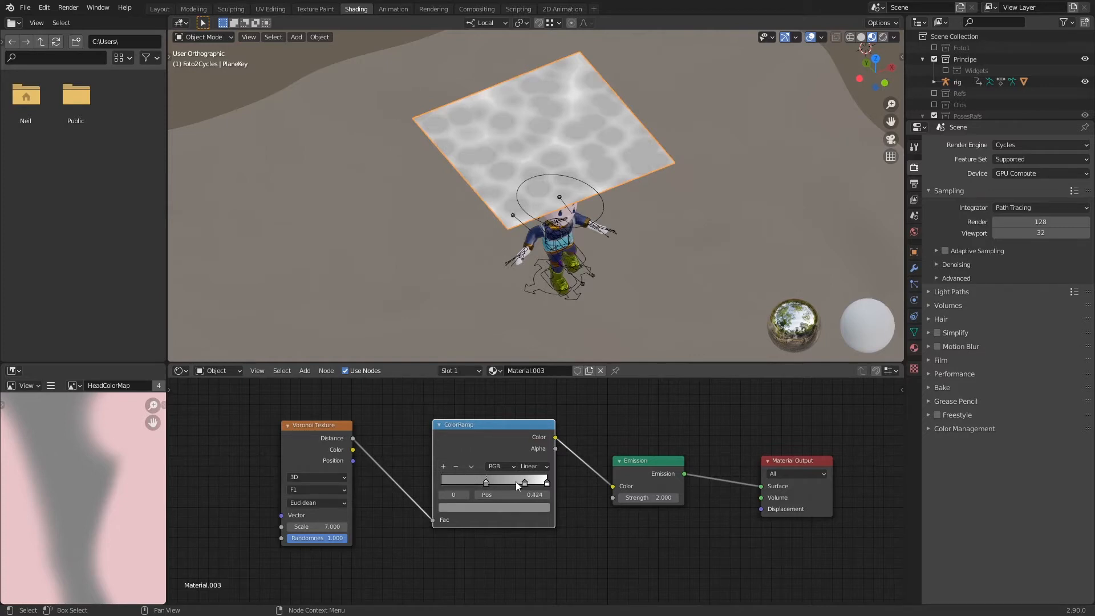
key(ctrl+z)
click(486, 483)
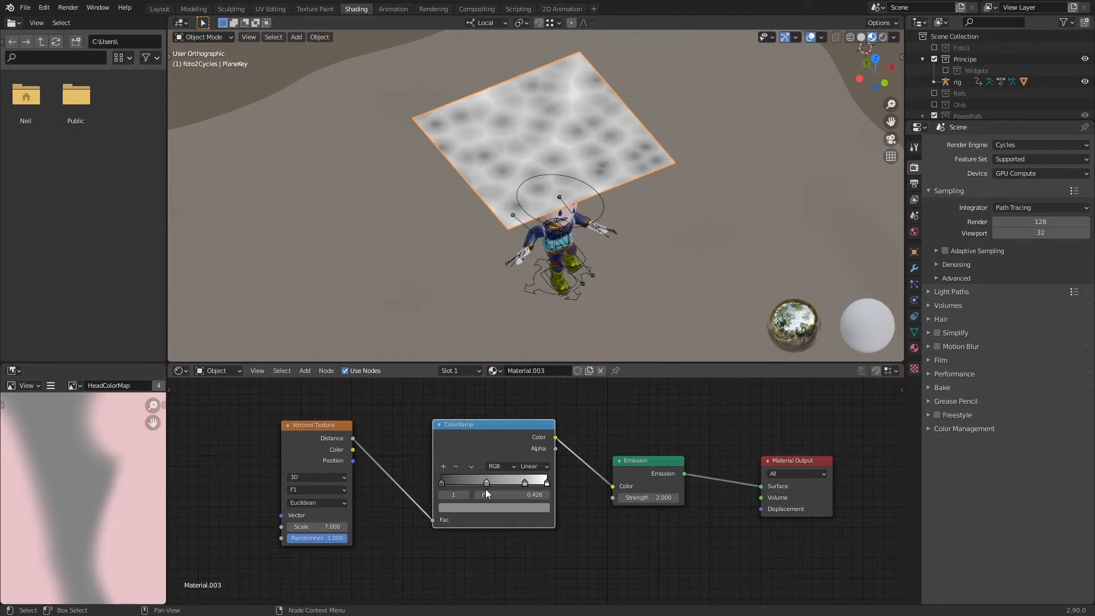
click(456, 466)
click(519, 483)
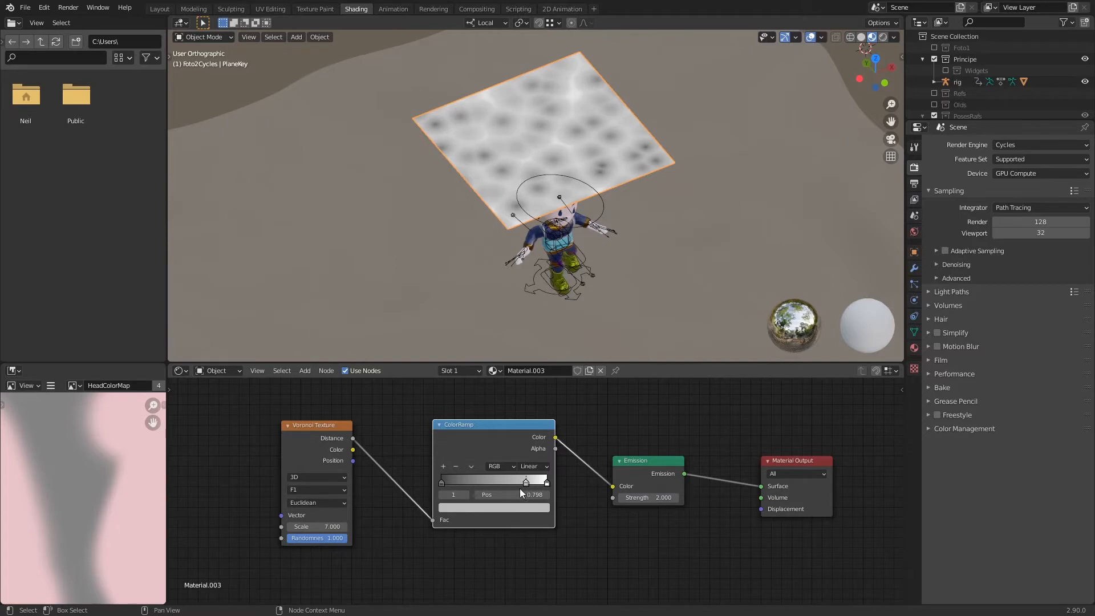
click(456, 467)
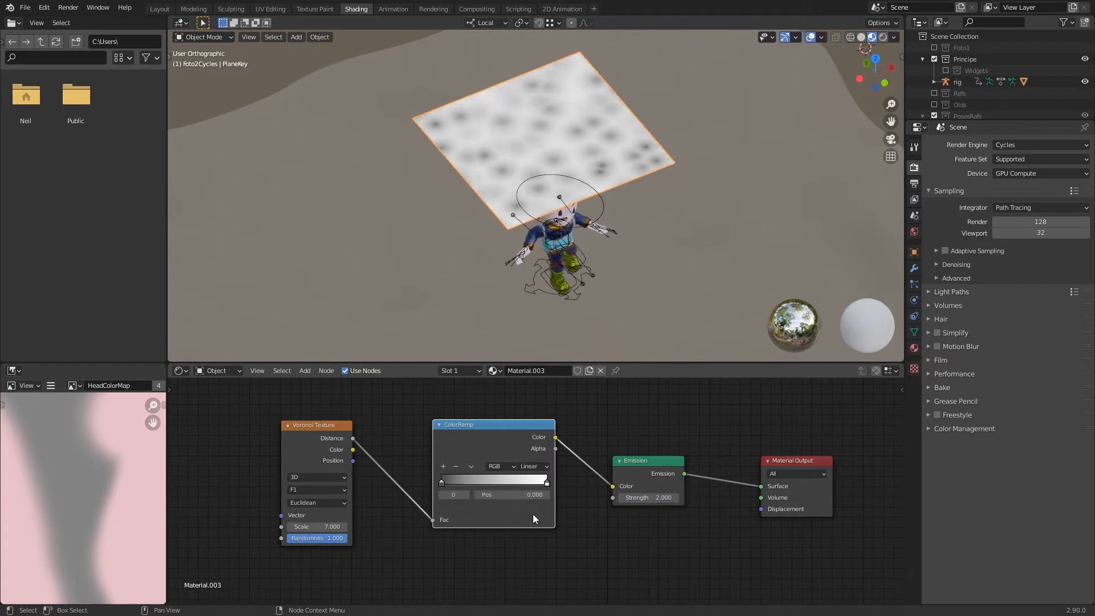
Colour the ColorRamp's first stop dark blue and its last stop bright cyan-blue.
click(467, 508)
drag(494, 413, 491, 355)
drag(530, 395, 497, 362)
click(549, 484)
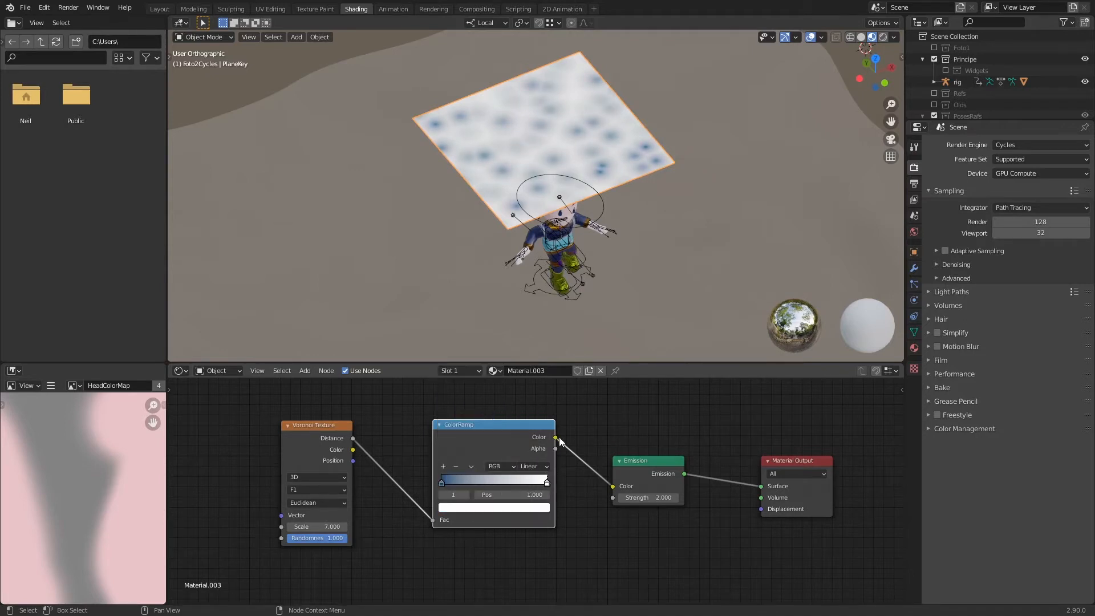
click(537, 507)
drag(492, 387, 488, 360)
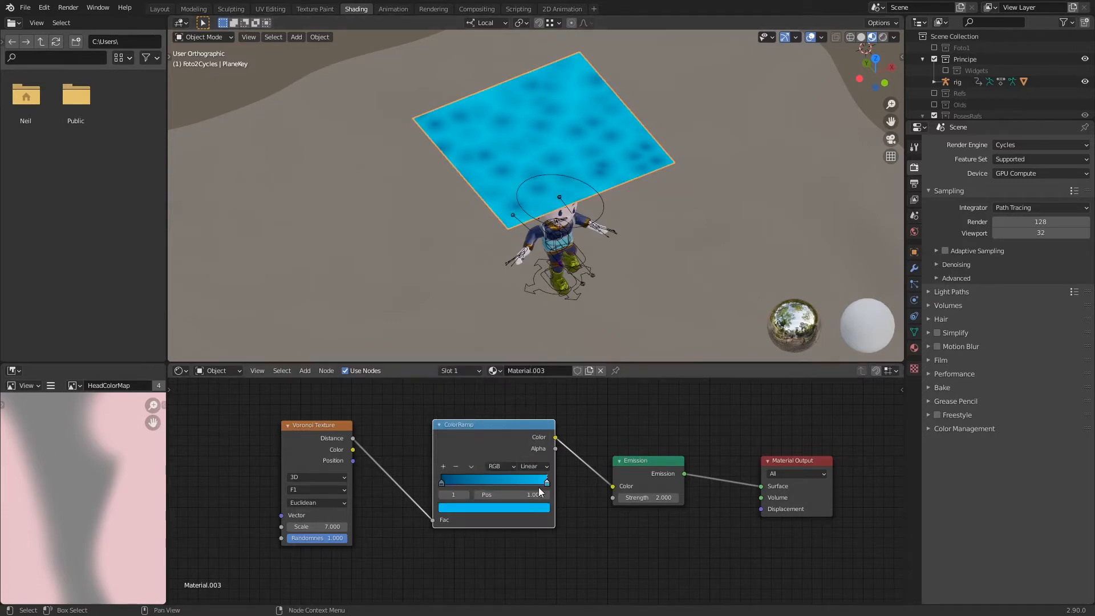
Try swapping the ColorRamp's two blue stops, then return them to their original ends.
drag(545, 481, 577, 489)
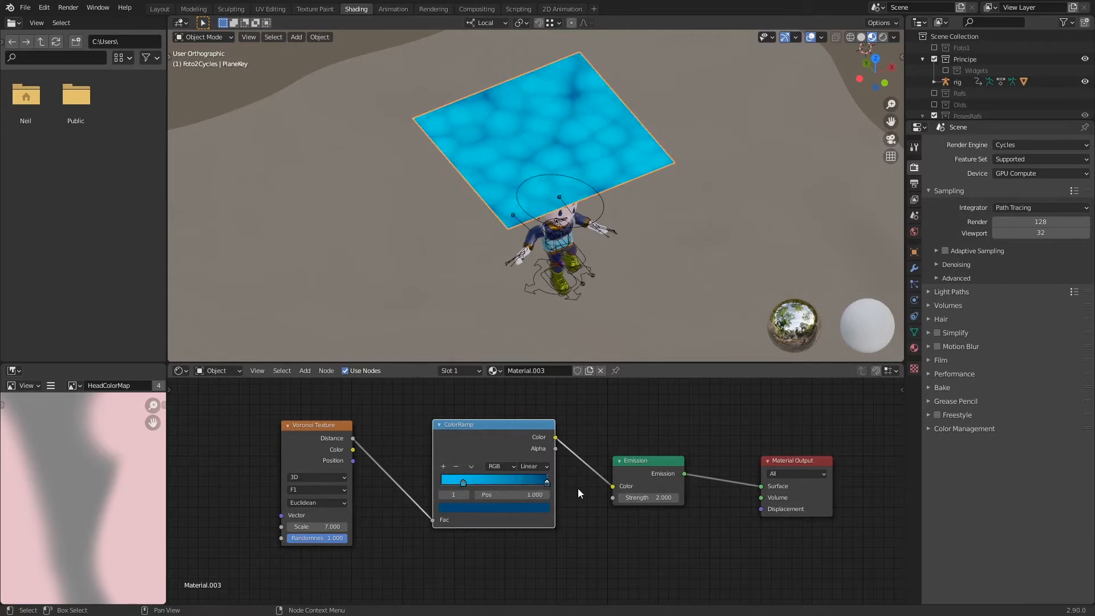
drag(465, 489, 427, 481)
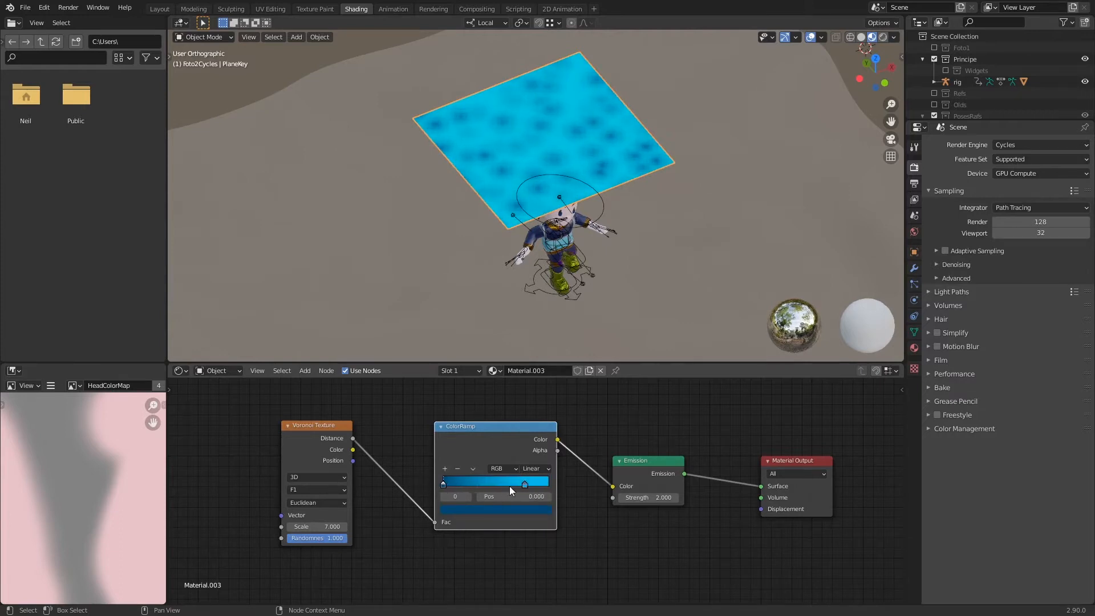
drag(525, 485, 571, 487)
Add a middle stop to the ColorRamp at about 0.49 and view the plane from a lower angle.
click(445, 468)
mouse_move(498, 483)
mouse_down()
mouse_move(471, 485)
mouse_move(517, 488)
mouse_move(495, 489)
mouse_up()
middle_drag(574, 262, 568, 135)
middle_drag(553, 199, 549, 214)
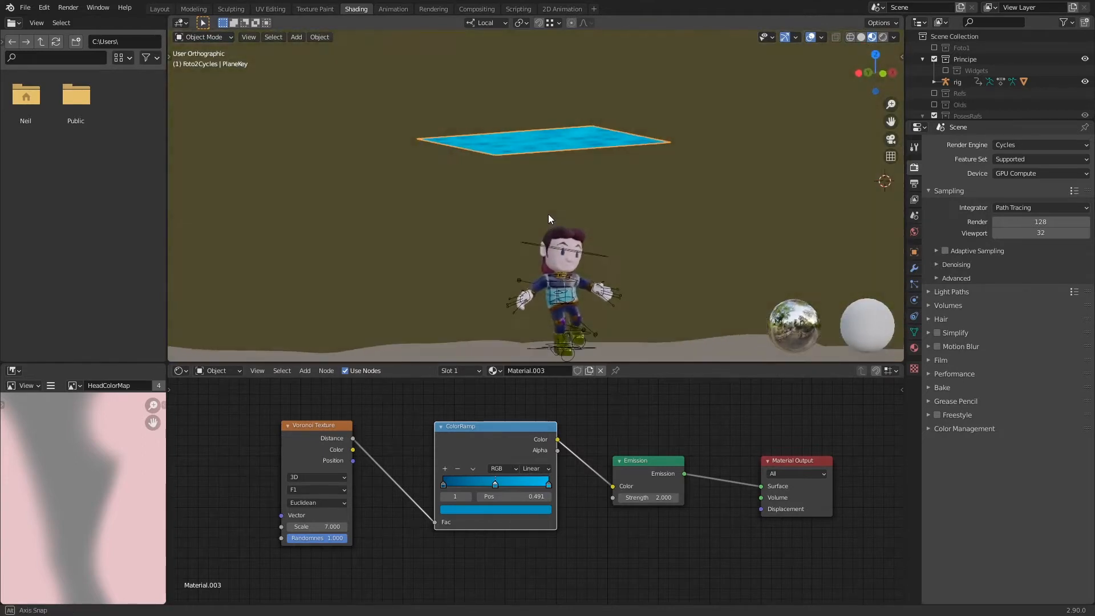
Brighten the ColorRamp's first stop to a medium blue and save the file.
click(443, 484)
click(480, 509)
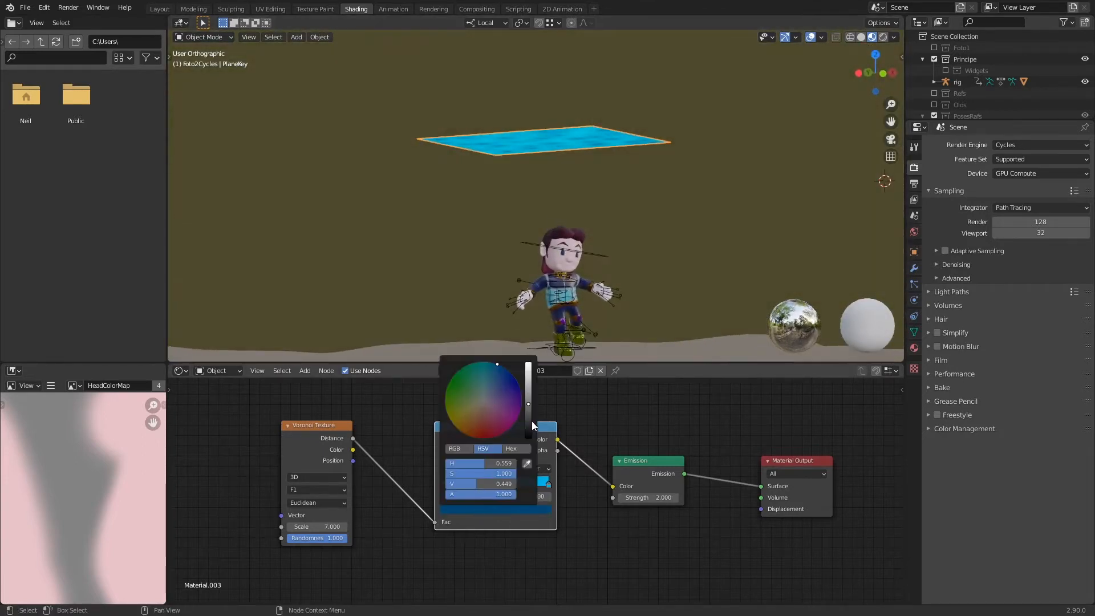
drag(530, 403, 531, 384)
middle_drag(534, 288, 525, 342)
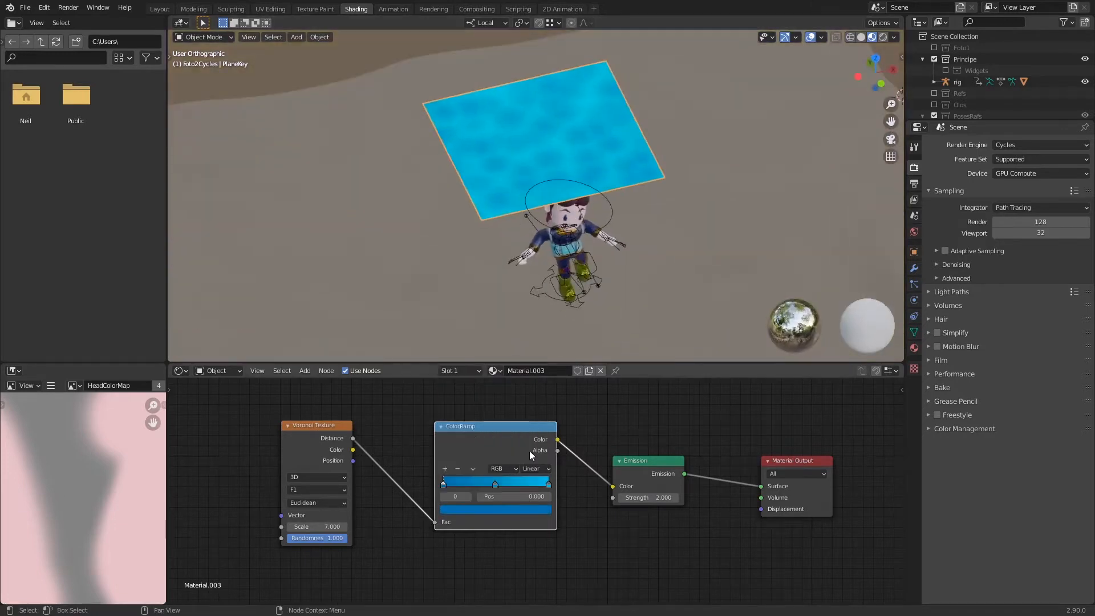
click(523, 509)
drag(528, 385, 503, 361)
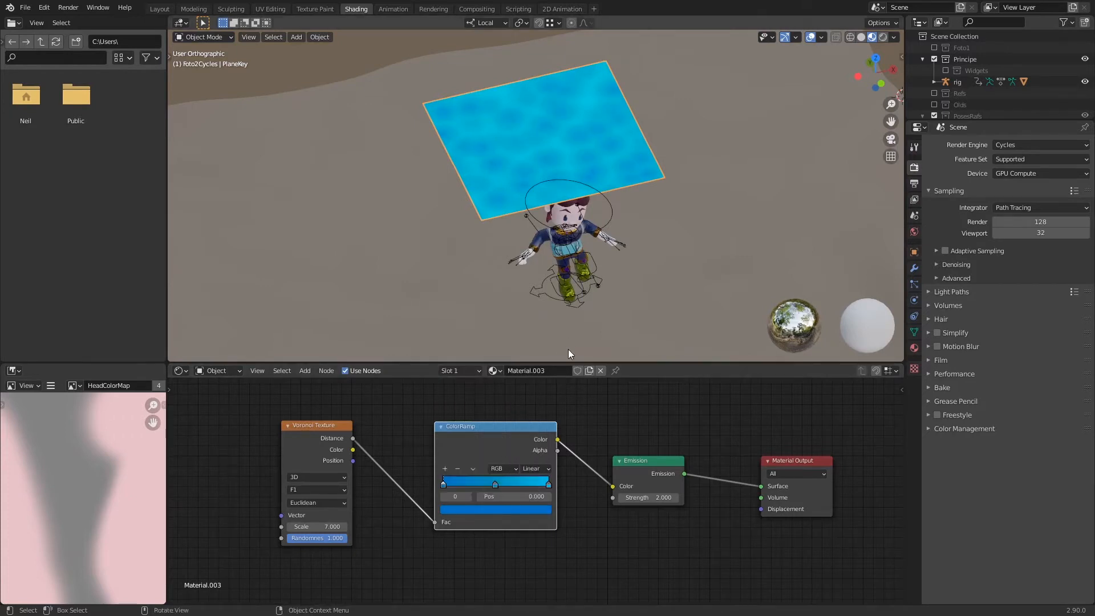
middle_drag(604, 251, 617, 205)
key(ctrl+s)
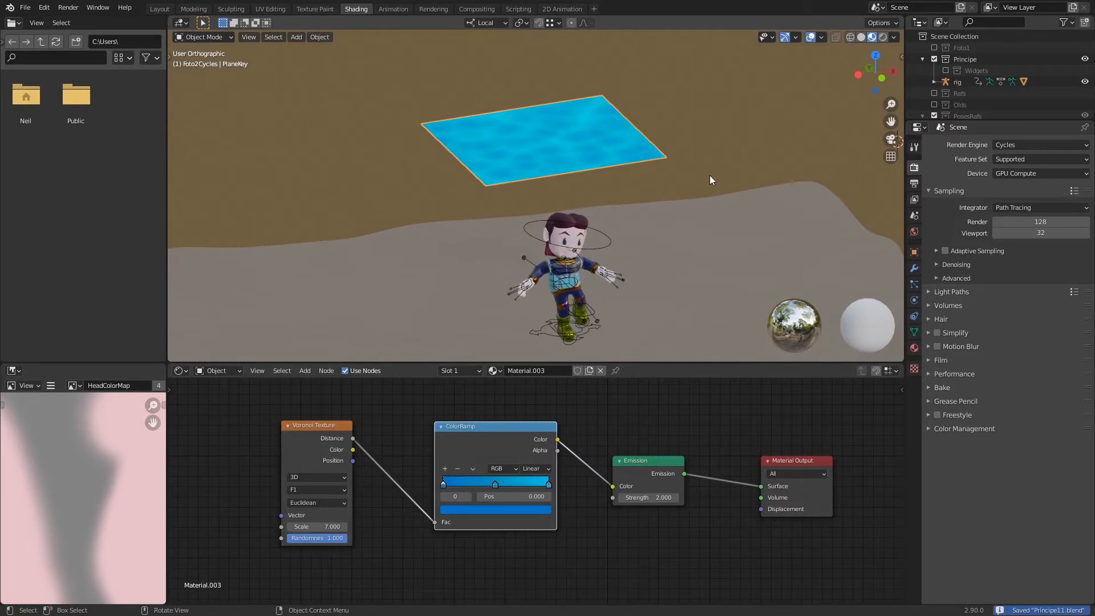
Show the scene rendered and brighten the ColorRamp's first stop further to a light, vivid blue.
click(883, 37)
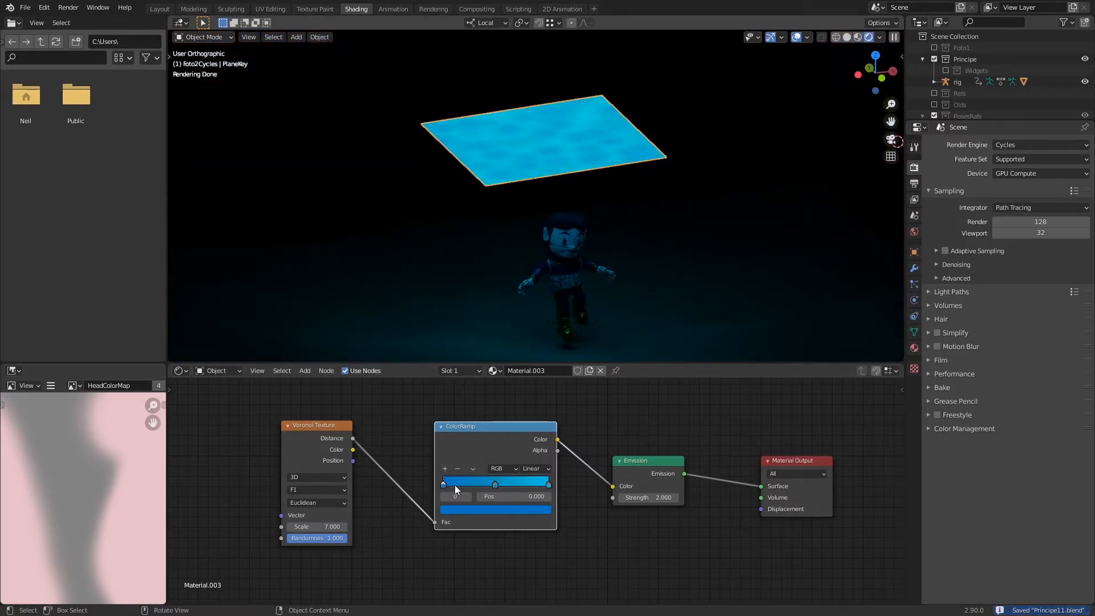
click(532, 512)
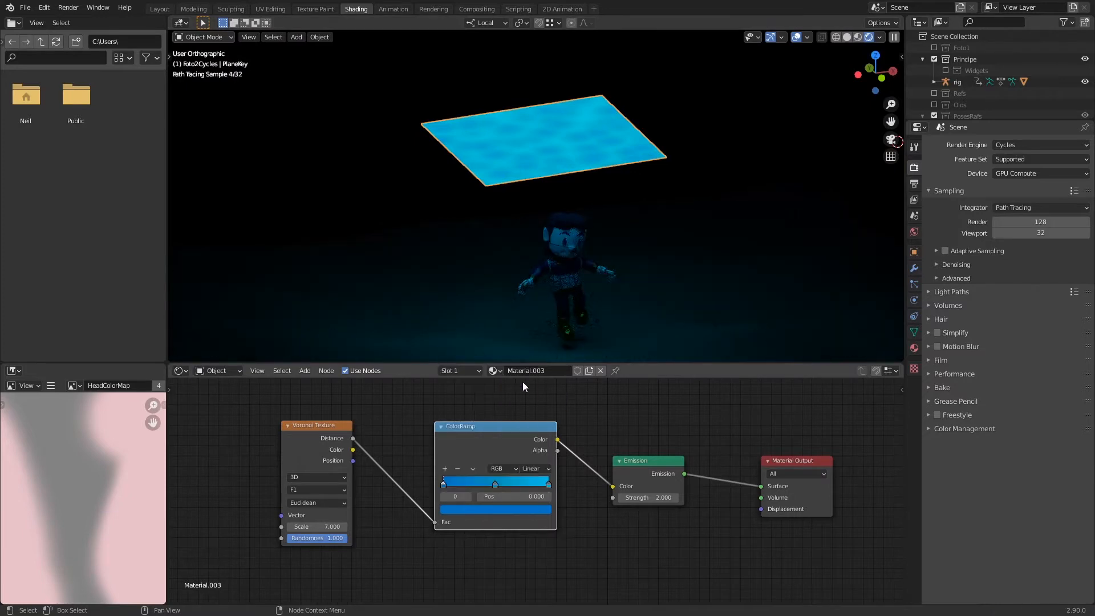
click(535, 511)
drag(528, 380, 528, 364)
Set the Emission strength to 3, check the light through the scene camera and save the file.
click(648, 497)
text(3)
key(Return)
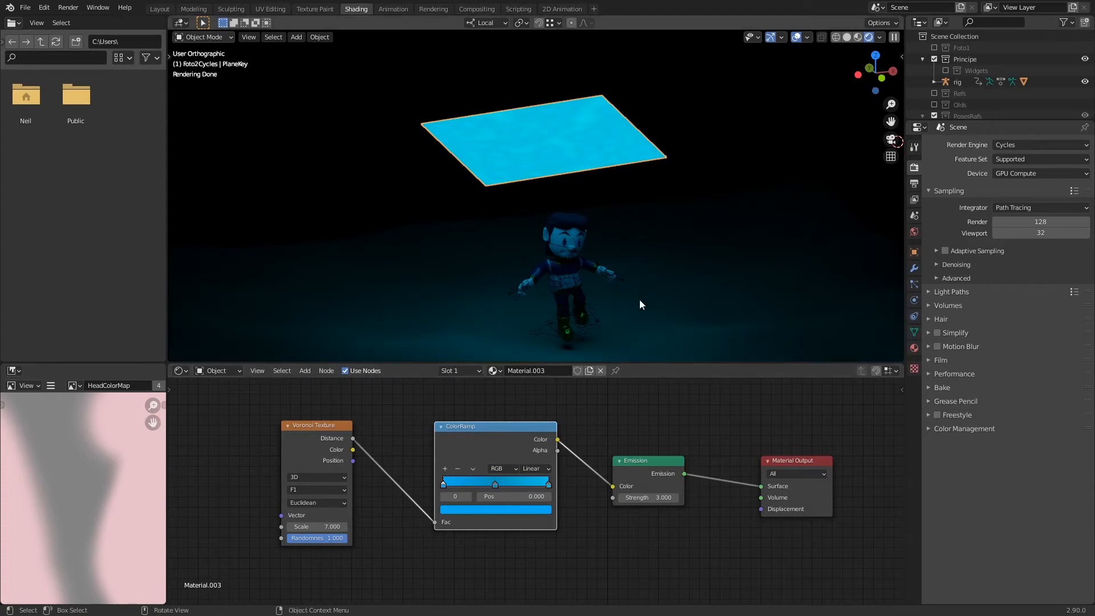
key(KP_0)
key(ctrl+s)
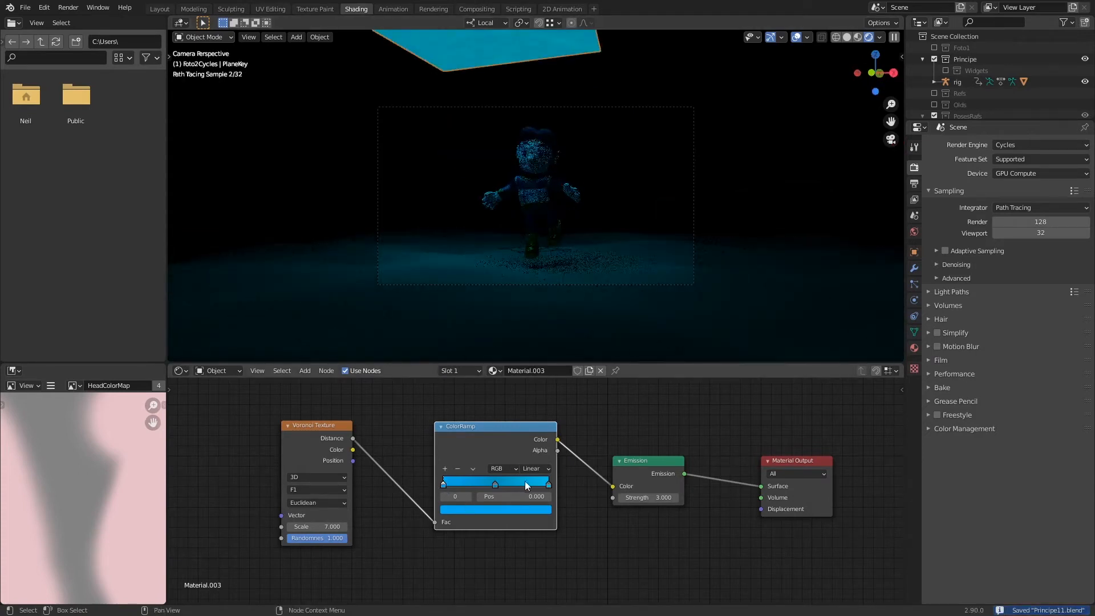
Move the ColorRamp's middle stop closer to the first one and darken the first stop's blue.
click(549, 484)
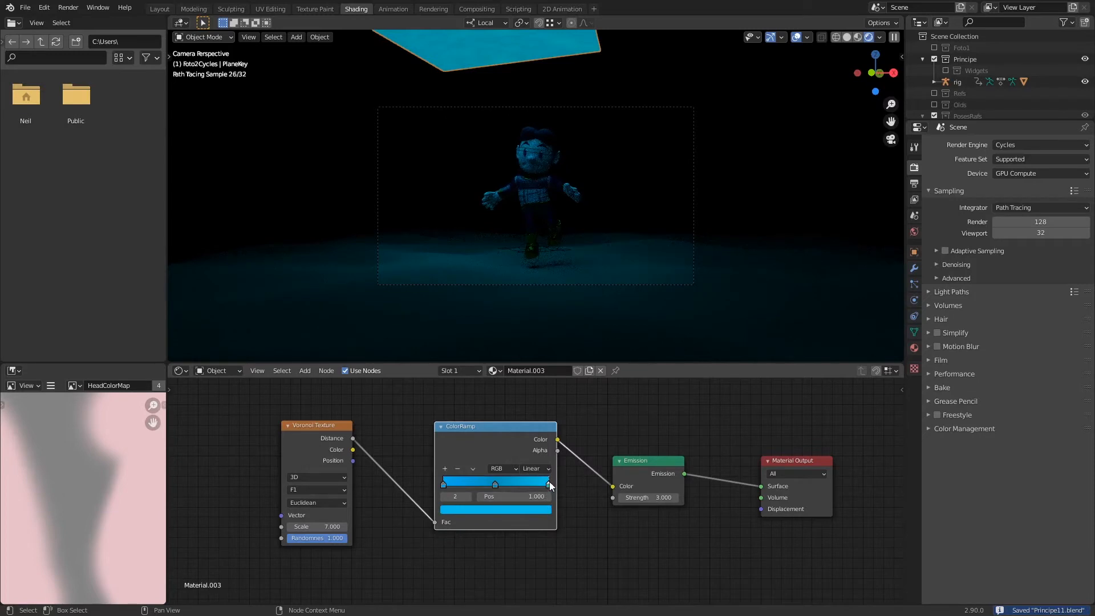
click(530, 509)
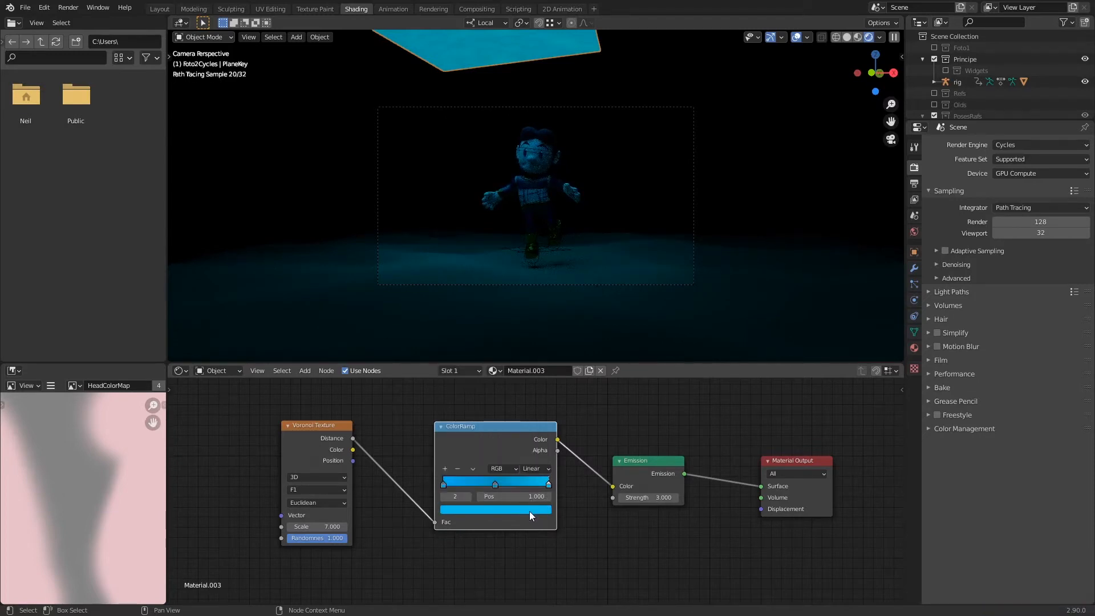
drag(496, 485, 445, 484)
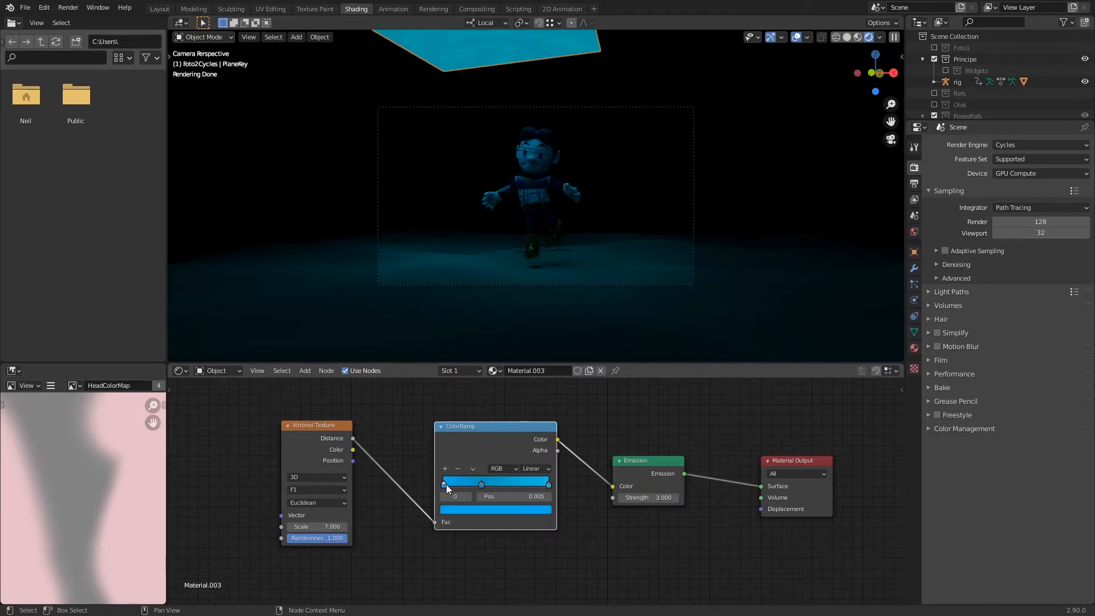
click(474, 508)
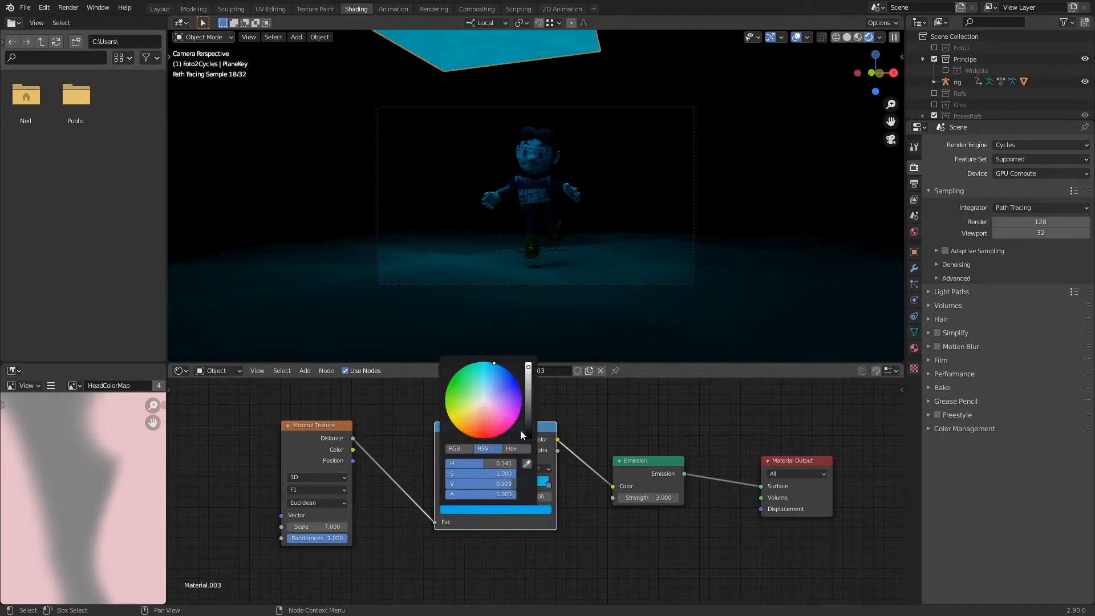
drag(529, 369, 532, 389)
Recolour the ColorRamp's last stop to a pale sky blue and save the file.
click(549, 482)
click(539, 508)
drag(491, 374, 530, 342)
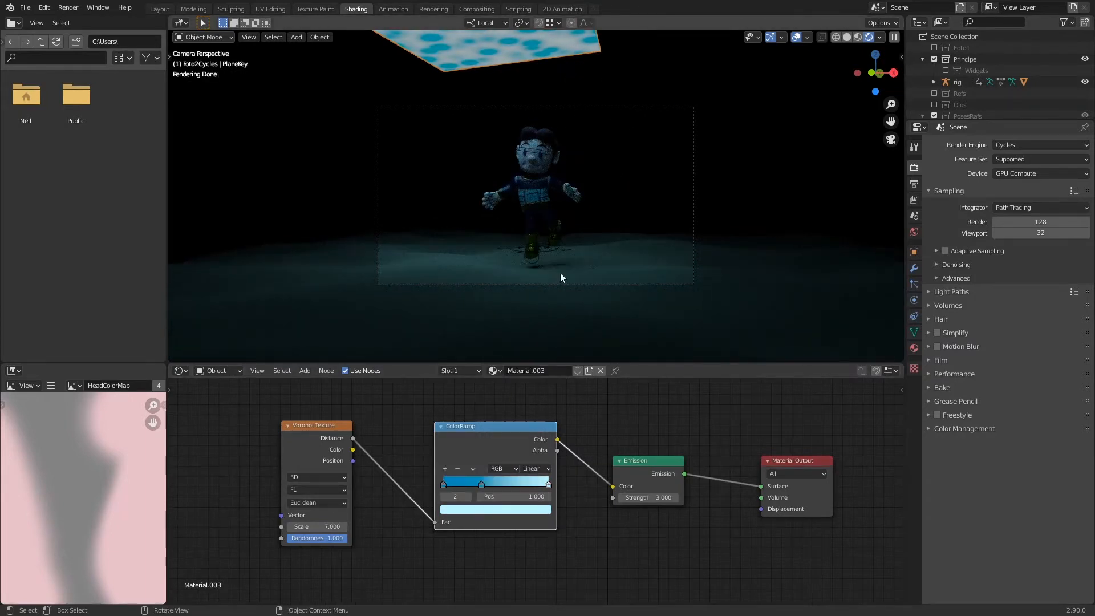
click(539, 509)
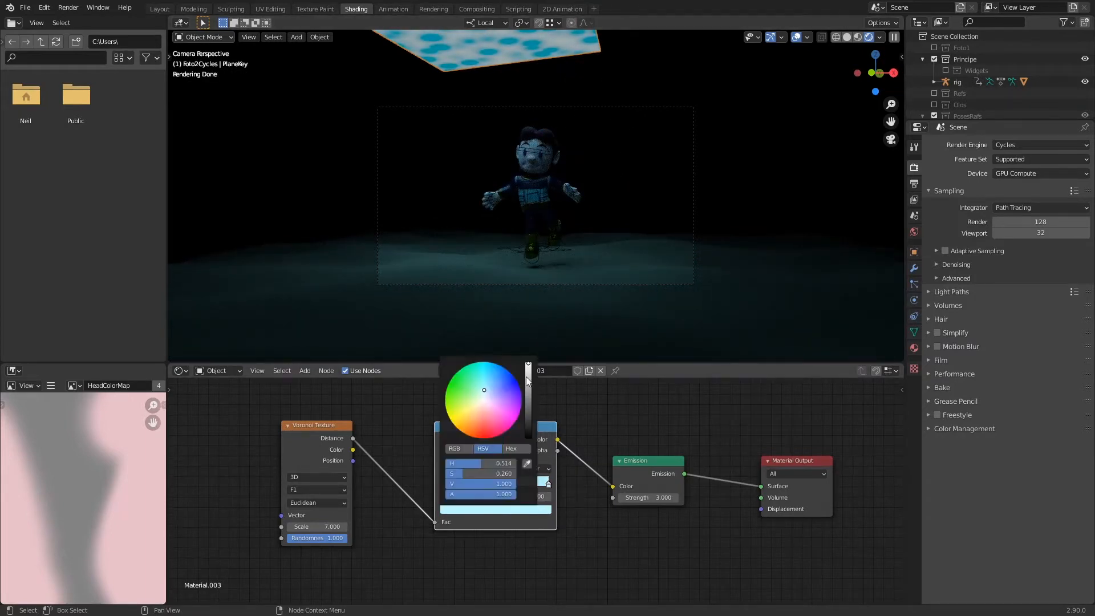
click(490, 388)
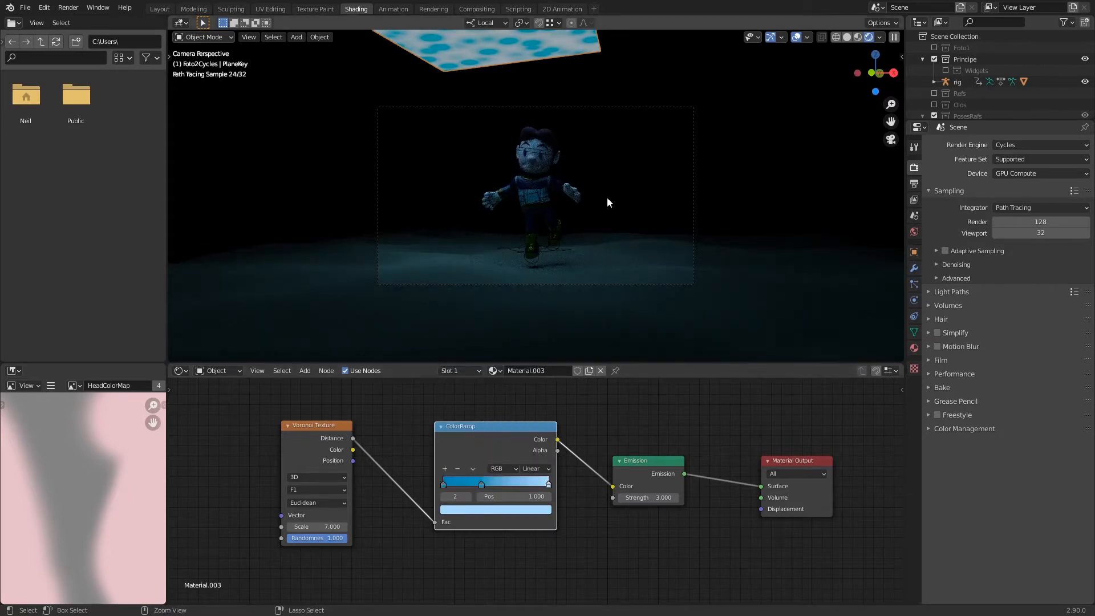
key(ctrl+s)
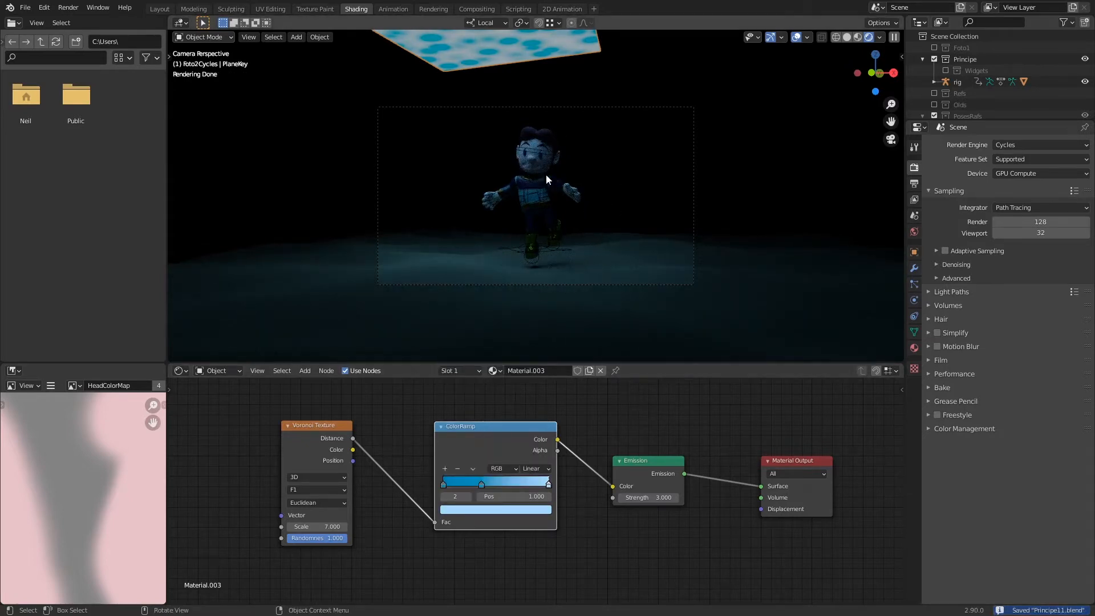
Raise the Emission strength to 4.9, check the lighting from the front, camera and top views, and save the file.
drag(656, 498, 675, 501)
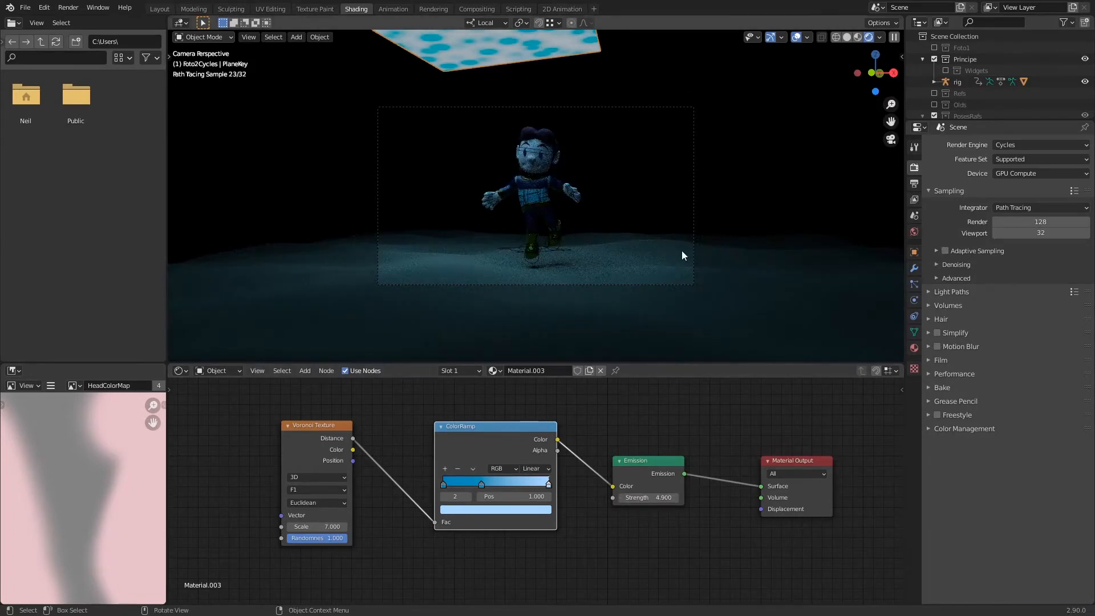
key(KP_1)
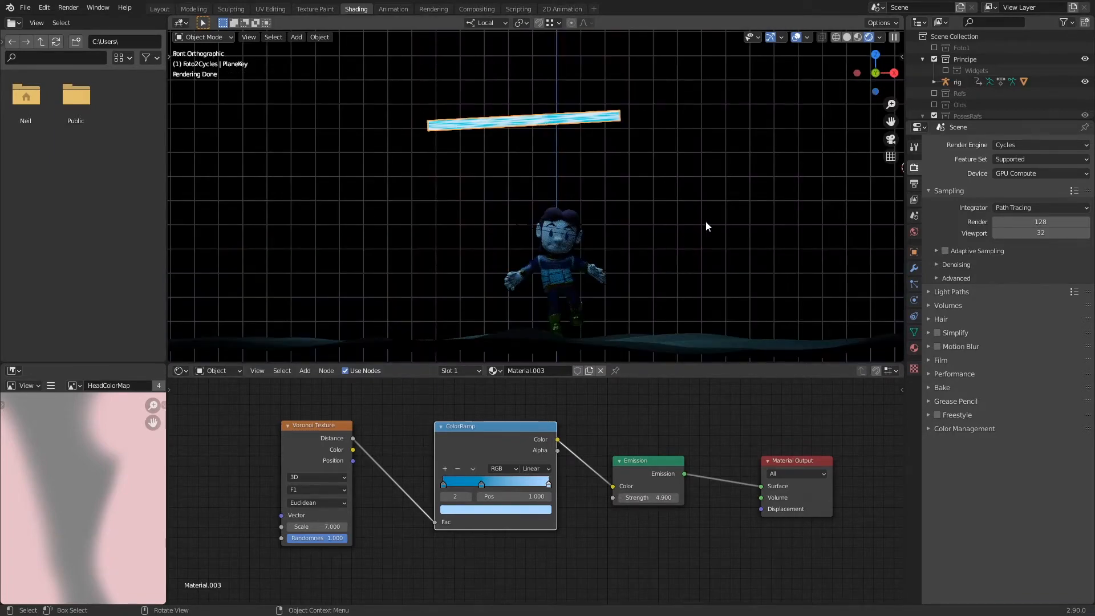
key(KP_7)
key(KP_0)
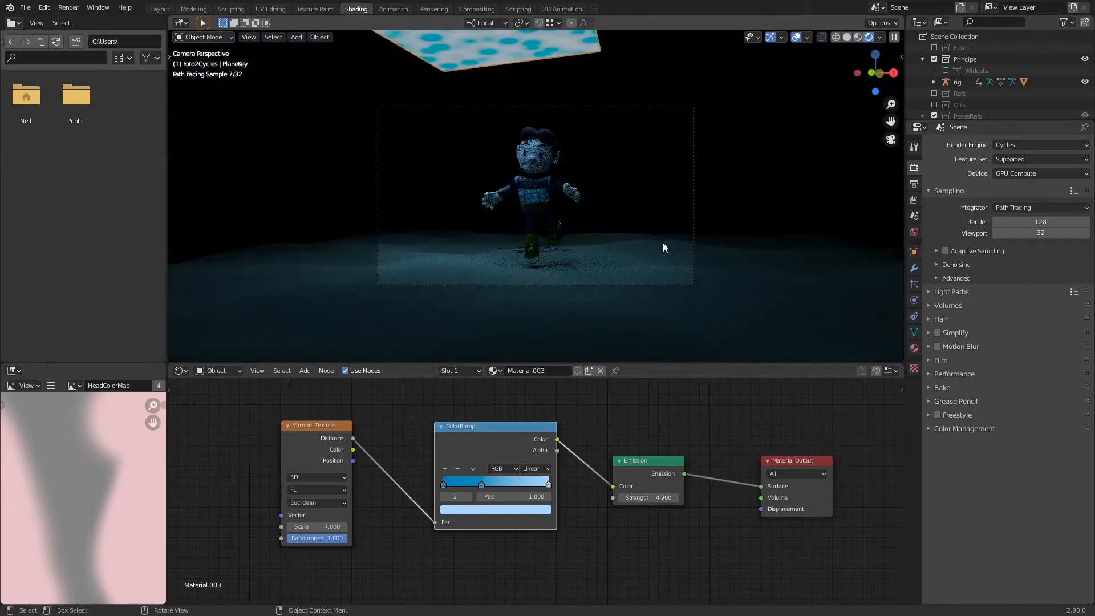
key(KP_7)
ctrl+middle_drag(655, 173, 595, 167)
key(ctrl+s)
Duplicate the overhead light plane and place the copy about 9 m along X and 5 m along Y from it.
click(584, 155)
click(585, 157)
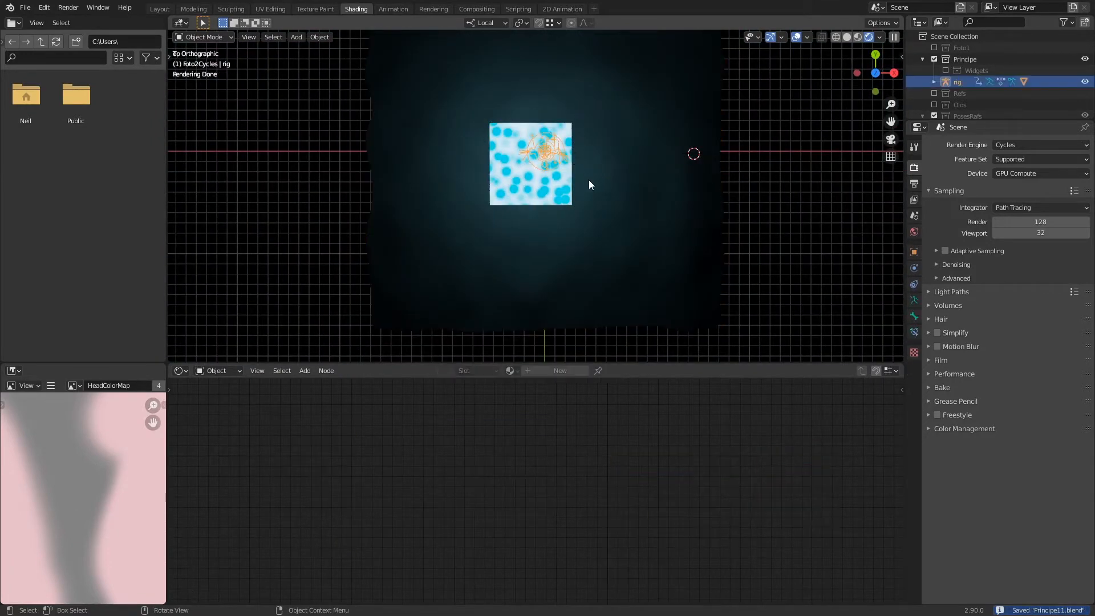
click(574, 199)
key(shift+d)
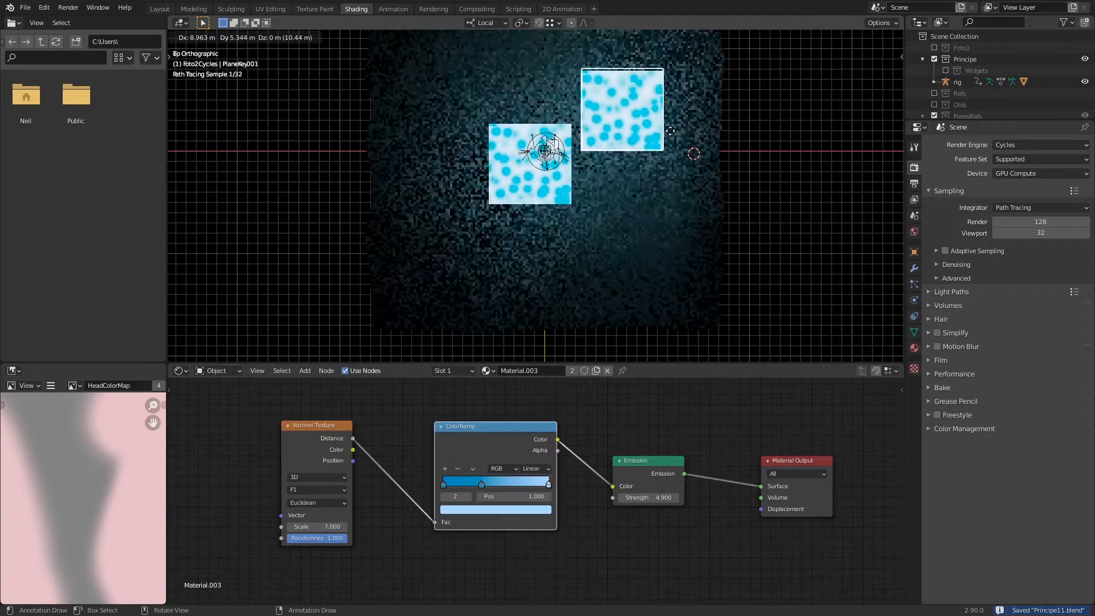
click(668, 122)
Stand the duplicated plane upright by rotating it about 88° in side view, turn it about 53° in top view, and reposition it.
key(KP_3)
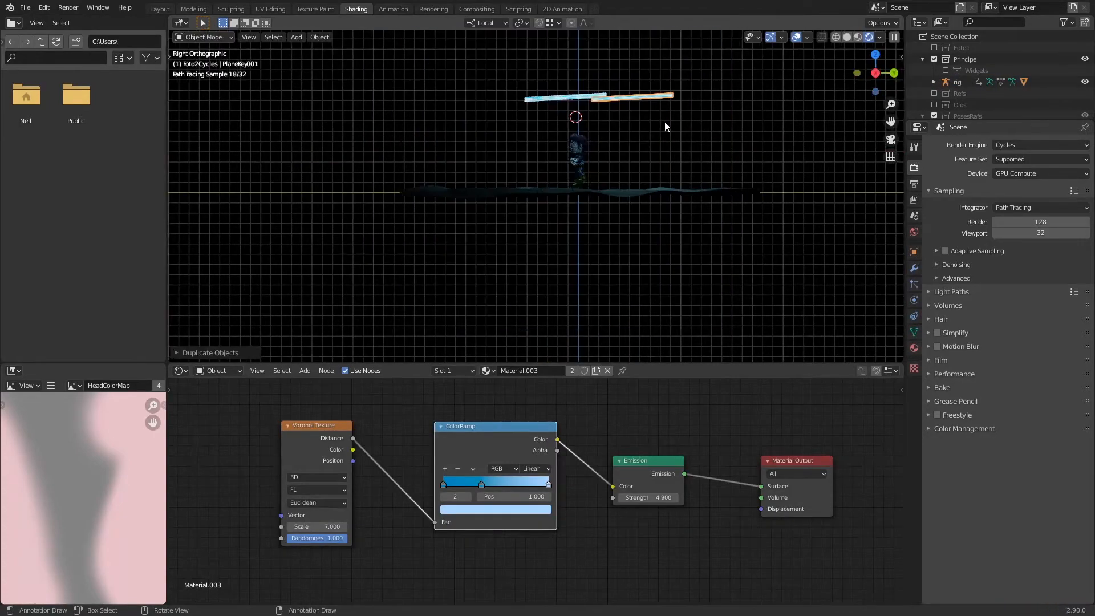
key(r)
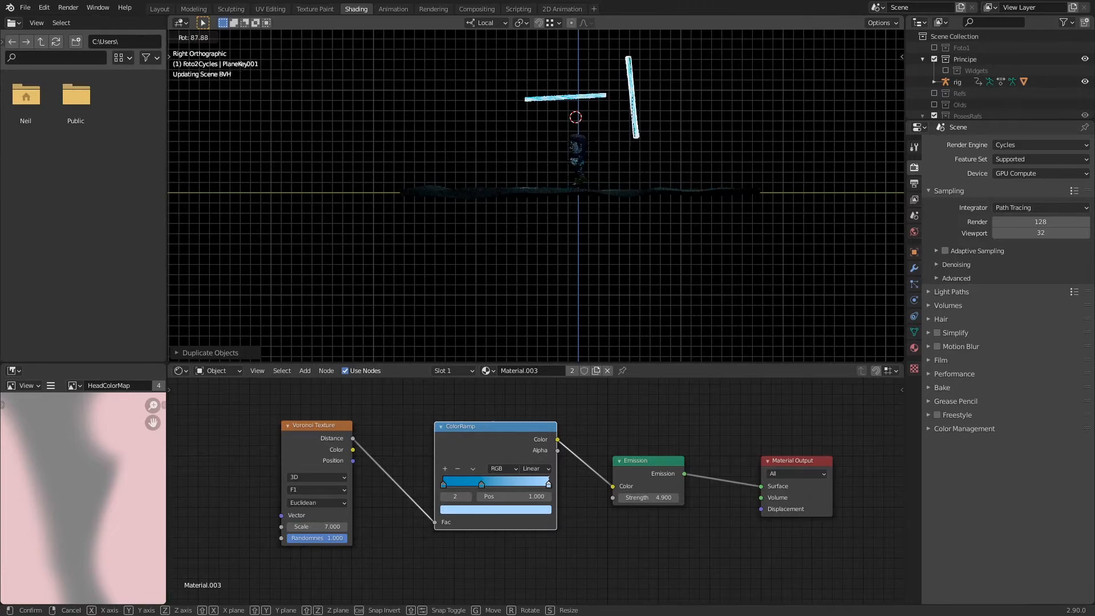
click(665, 122)
key(KP_7)
key(r)
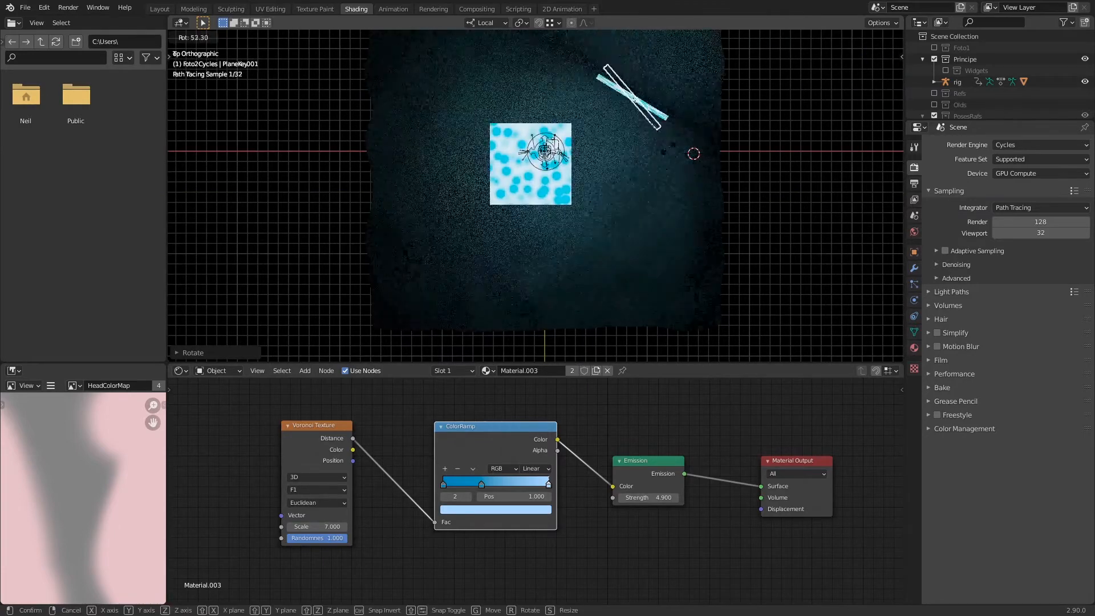
click(654, 135)
key(g)
click(636, 163)
Shrink the duplicated plane and place it beside the character at the edge of the camera frame.
key(KP_0)
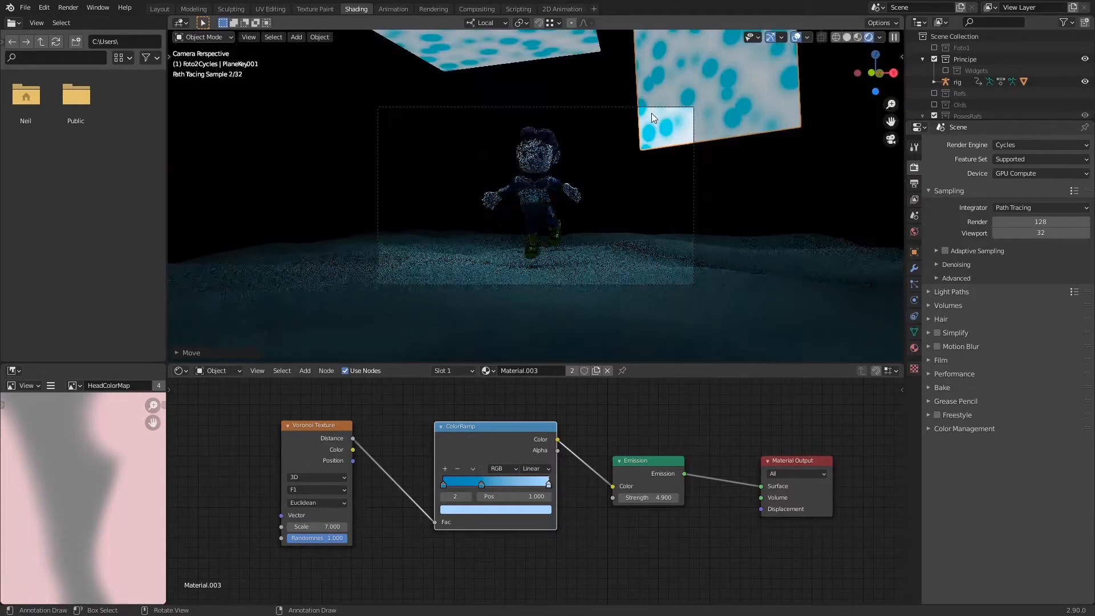
key(g)
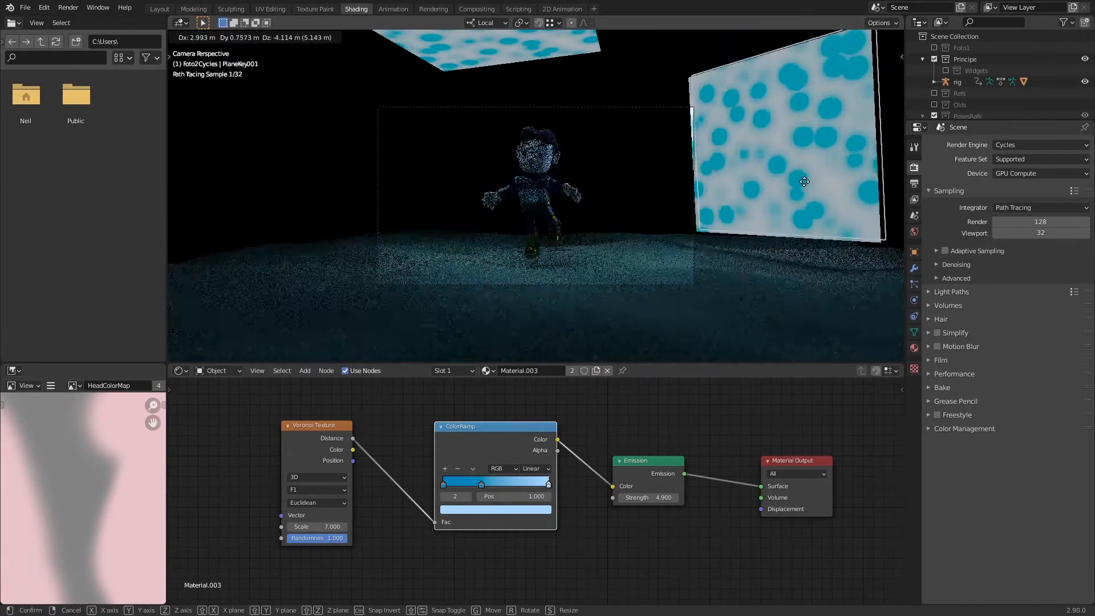
key(s)
click(769, 170)
key(g)
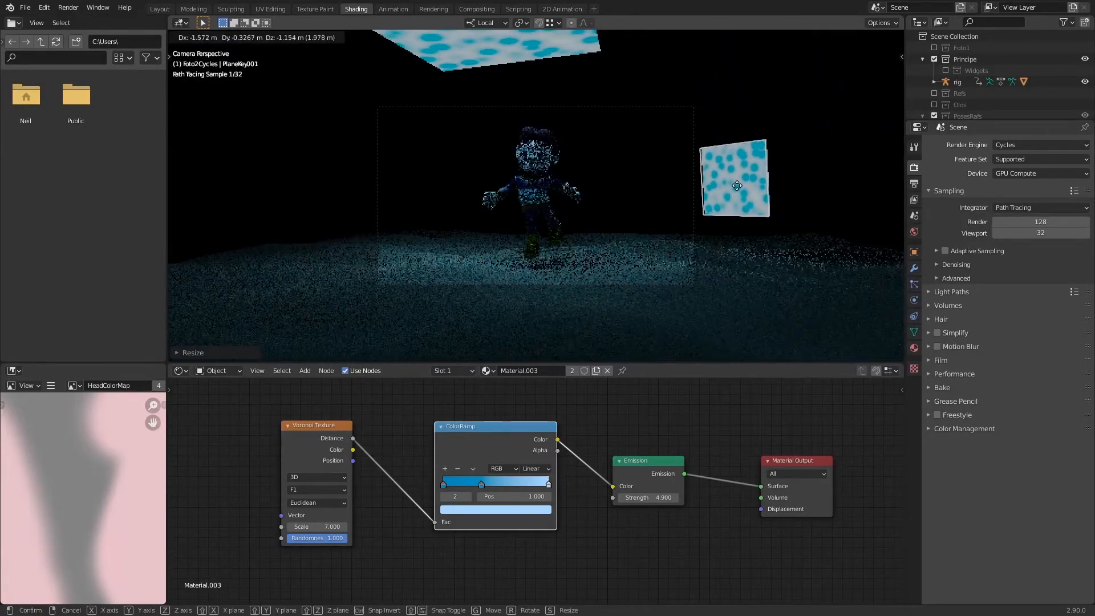
click(732, 194)
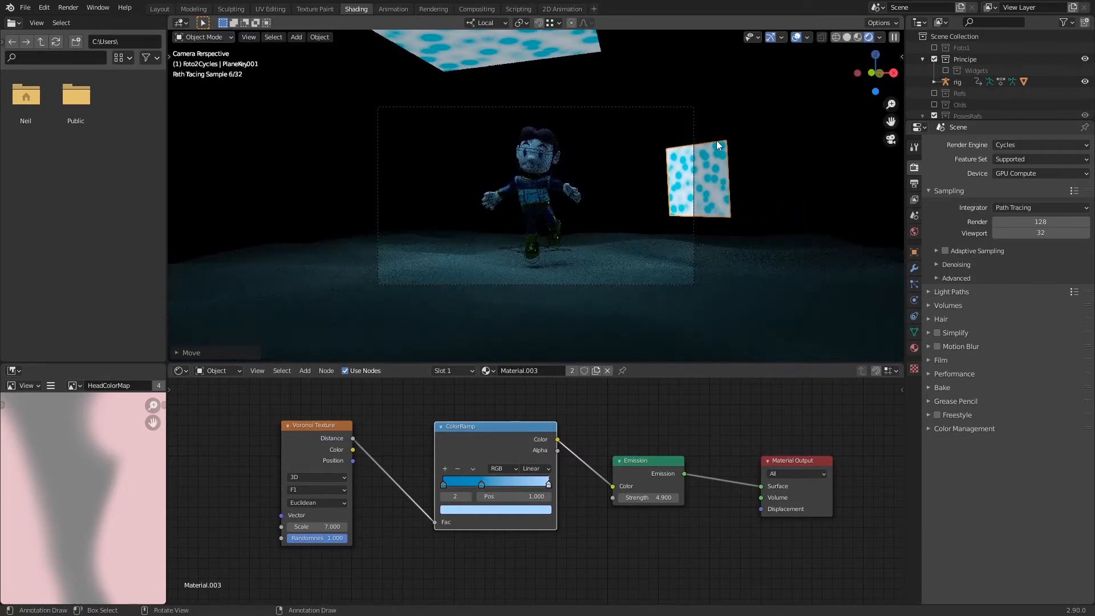
Render a test image of the scene, close the render window and inspect the character in camera view.
key(F12)
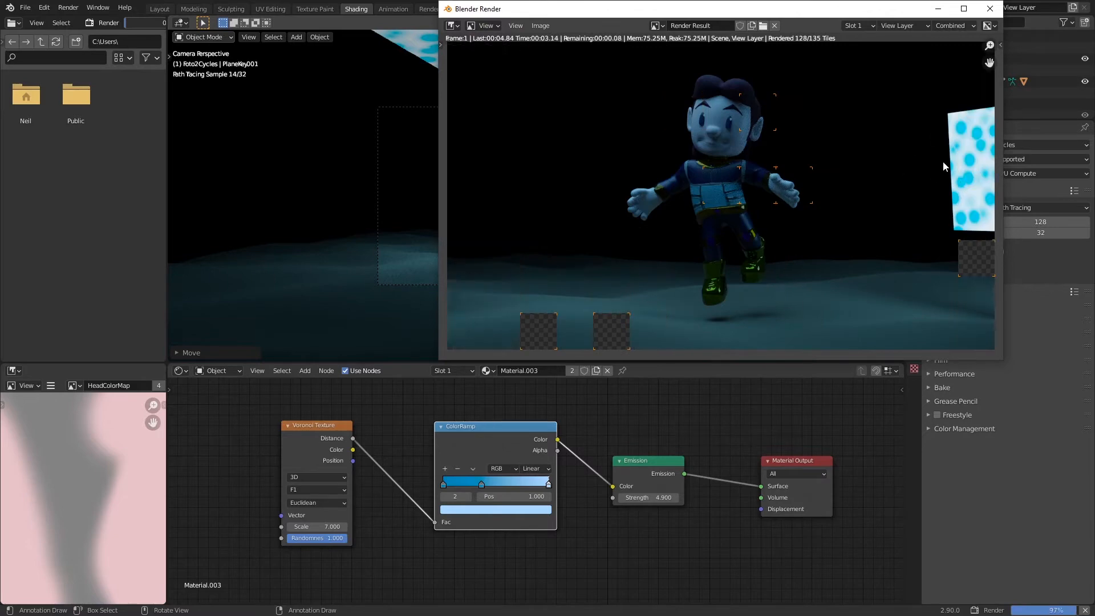
click(991, 9)
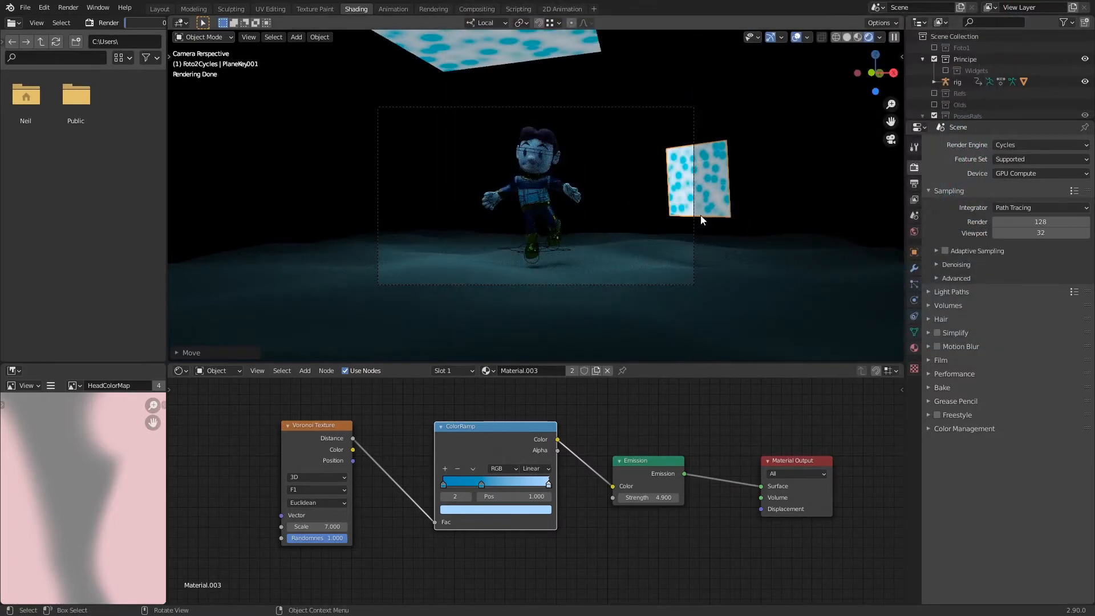
scroll(684, 172, up, 3)
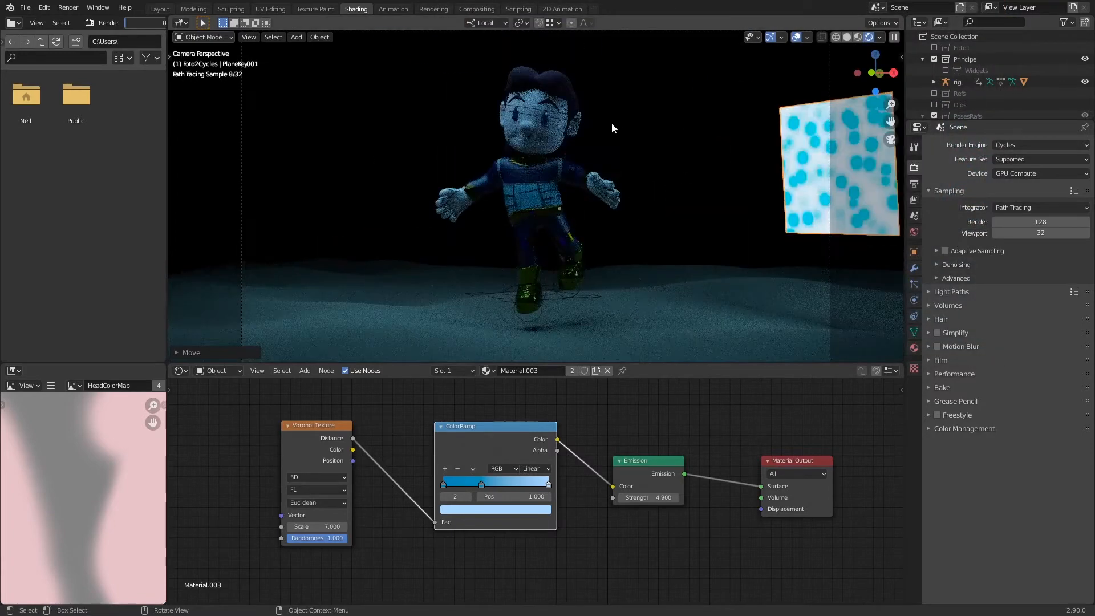
Reduce the ColorRamp to two stops, recolour the first one a deeper blue and place it at position 0.027.
mouse_move(482, 484)
mouse_down()
mouse_move(515, 494)
mouse_move(471, 488)
mouse_up()
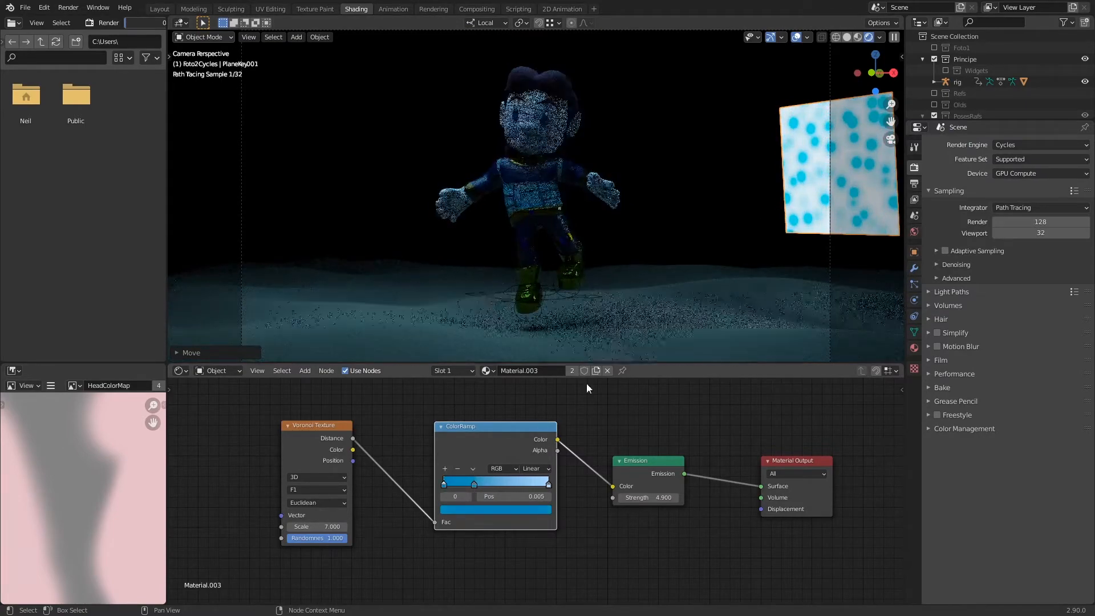
click(457, 468)
click(517, 509)
click(500, 374)
mouse_move(528, 386)
mouse_down()
mouse_move(528, 368)
mouse_move(527, 384)
mouse_up()
mouse_move(446, 485)
mouse_down()
mouse_move(504, 484)
mouse_move(449, 485)
mouse_up()
Switch the Voronoi Texture to 4D with a scale of 6.9 and move the ColorRamp's first stop to position 0.
key(KP_7)
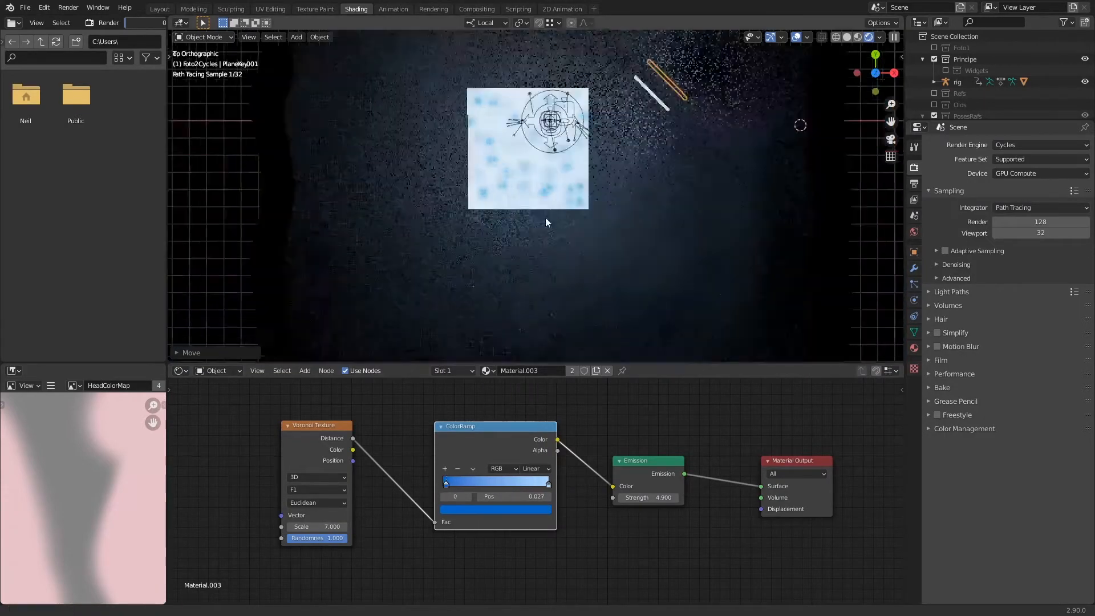
scroll(545, 218, up, 5)
drag(326, 528, 327, 527)
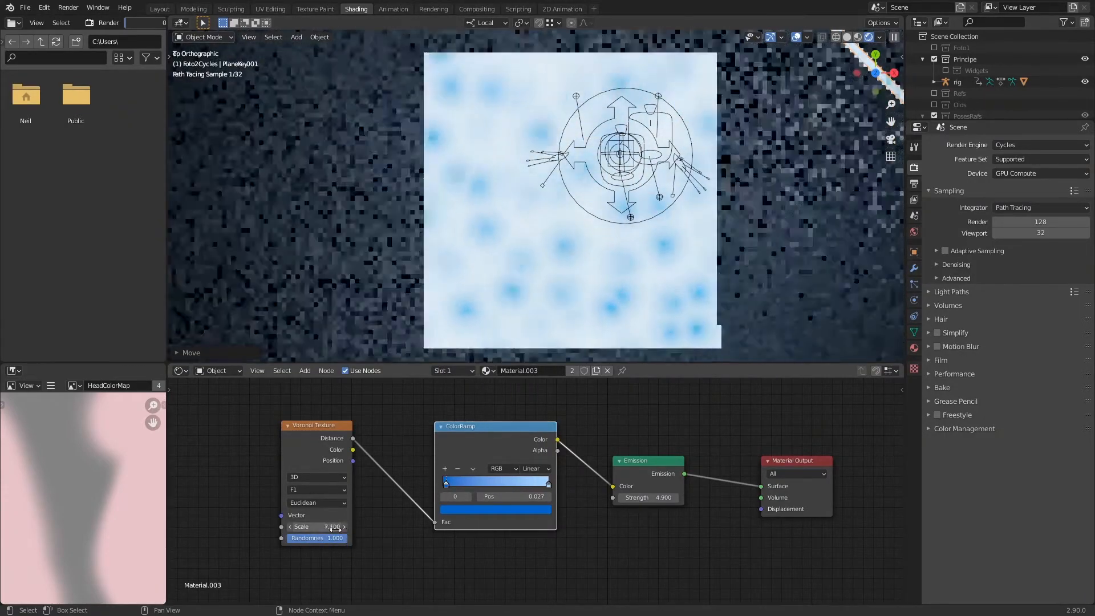
mouse_move(446, 485)
mouse_down()
mouse_move(434, 485)
mouse_move(494, 485)
mouse_move(435, 484)
mouse_move(451, 483)
mouse_move(431, 470)
mouse_up()
click(334, 489)
click(336, 514)
click(323, 477)
click(323, 523)
click(327, 502)
click(327, 514)
mouse_move(435, 470)
mouse_down()
mouse_move(470, 471)
mouse_move(434, 470)
mouse_up()
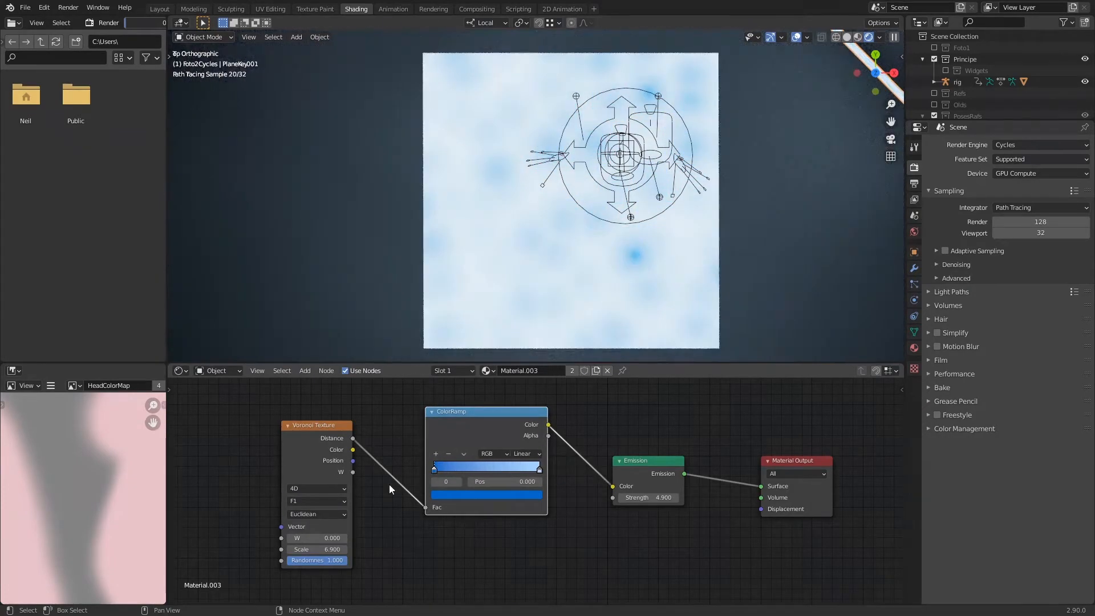
Feed the ColorRamp from the Voronoi Texture's Color output, add a stop at position 0.65 and check through the camera.
drag(353, 450, 505, 472)
click(436, 453)
drag(508, 413, 486, 411)
key(KP_0)
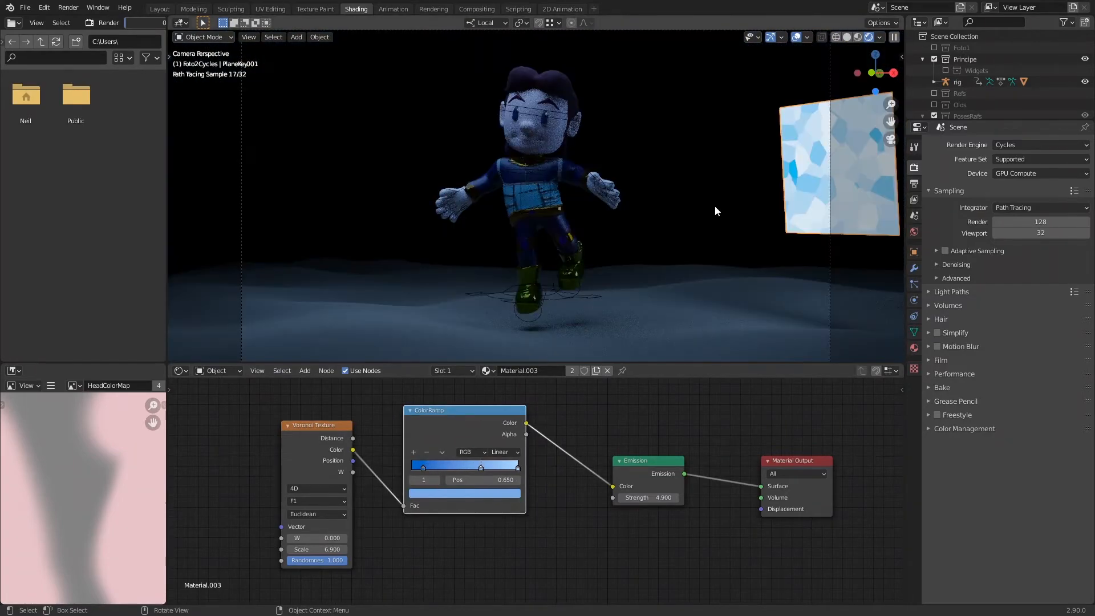
Raise the Emission strength to 16.4, then shrink the side plane and move it out of the camera frame.
drag(656, 498, 714, 497)
key(s)
click(819, 162)
key(g)
click(852, 187)
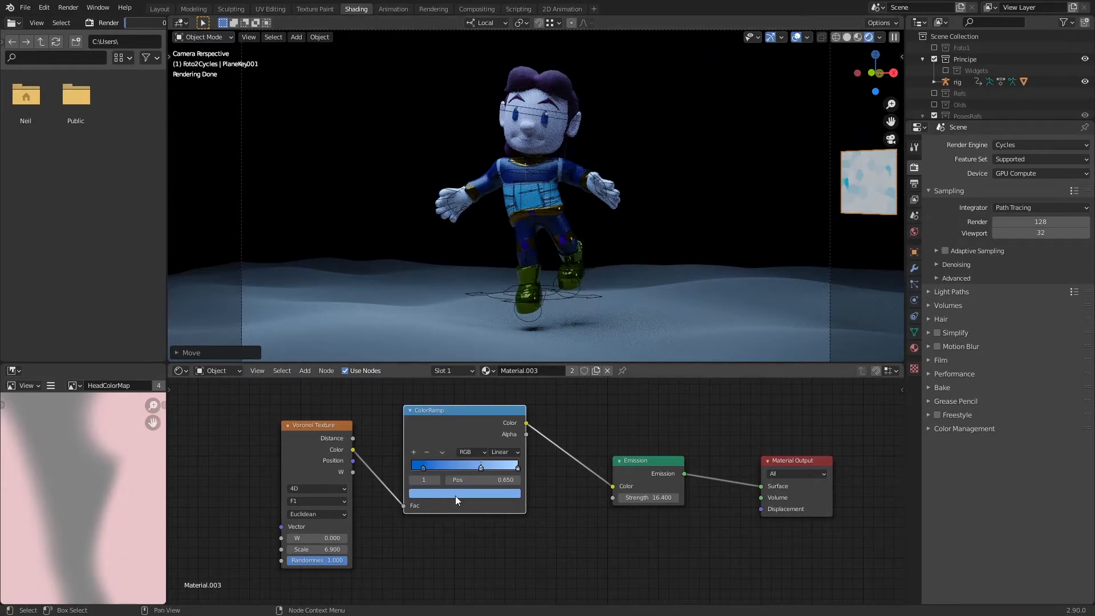
Set the Voronoi Texture's scale to 0 and reconnect its Distance output to the ColorRamp.
click(317, 549)
text(0)
key(Return)
key(KP_7)
middle_drag(646, 235, 536, 336)
drag(423, 468, 353, 437)
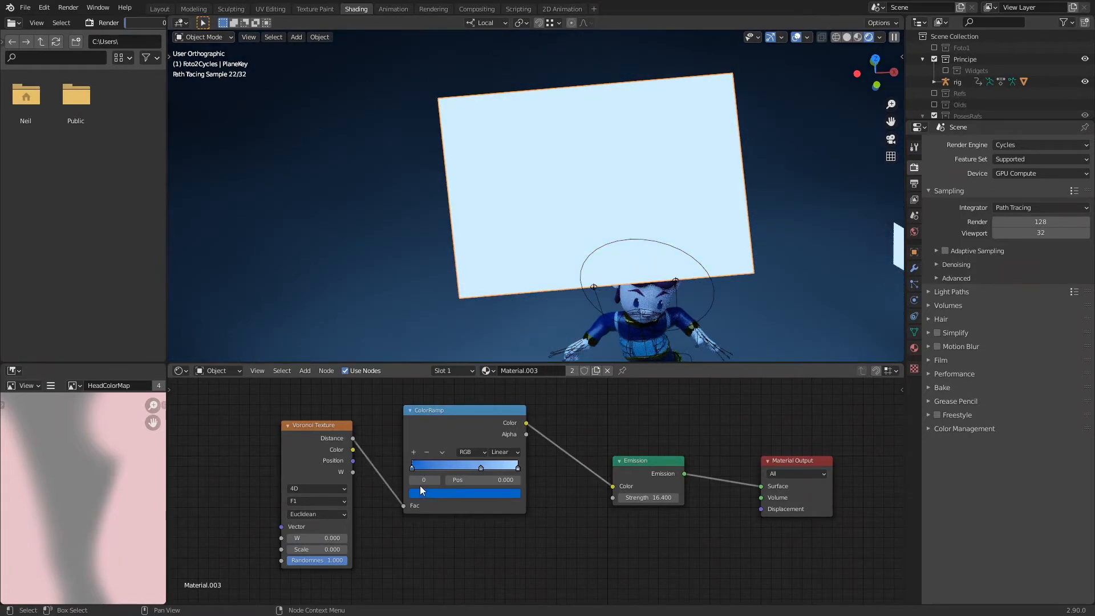
Try the Voronoi Texture in 3D with the Distance To Edge feature and a different ColorRamp stop colour.
click(317, 488)
click(327, 521)
click(329, 491)
click(323, 537)
click(465, 492)
drag(494, 365, 494, 394)
middle_drag(558, 288, 559, 247)
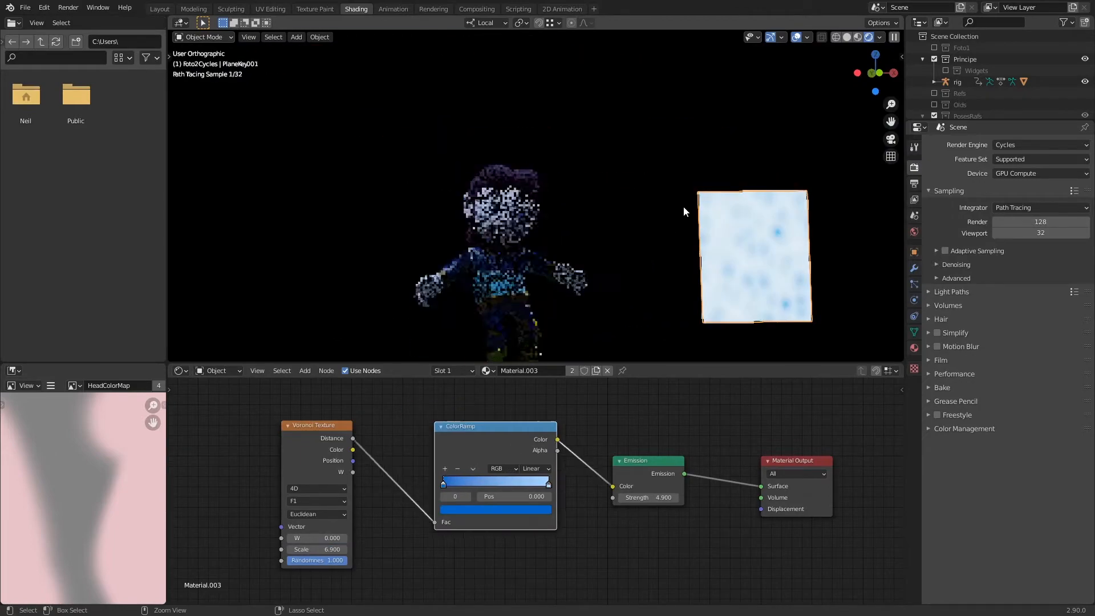
Save the file, rearrange the ColorRamp's stops with the first at position 0.123, and recolour that stop a deeper blue.
key(ctrl+s)
scroll(699, 220, down, 3)
middle_drag(674, 224, 639, 217)
drag(473, 484, 414, 485)
drag(547, 484, 510, 482)
click(429, 466)
drag(429, 481, 442, 482)
click(450, 508)
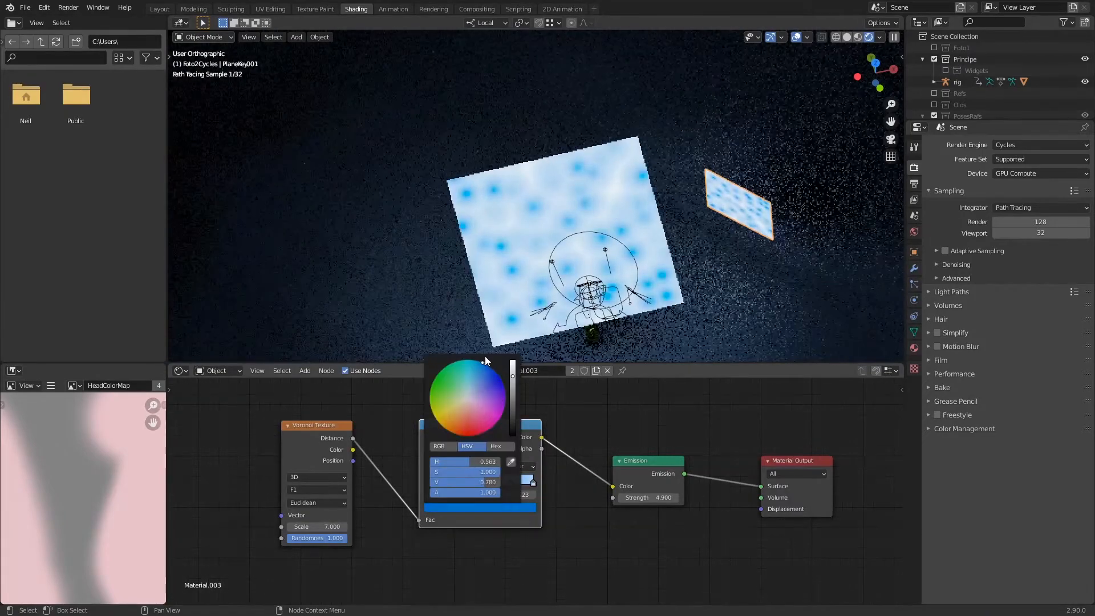
Try the Smooth F1 feature on the Voronoi Texture and switch it to Distance To Edge.
click(328, 489)
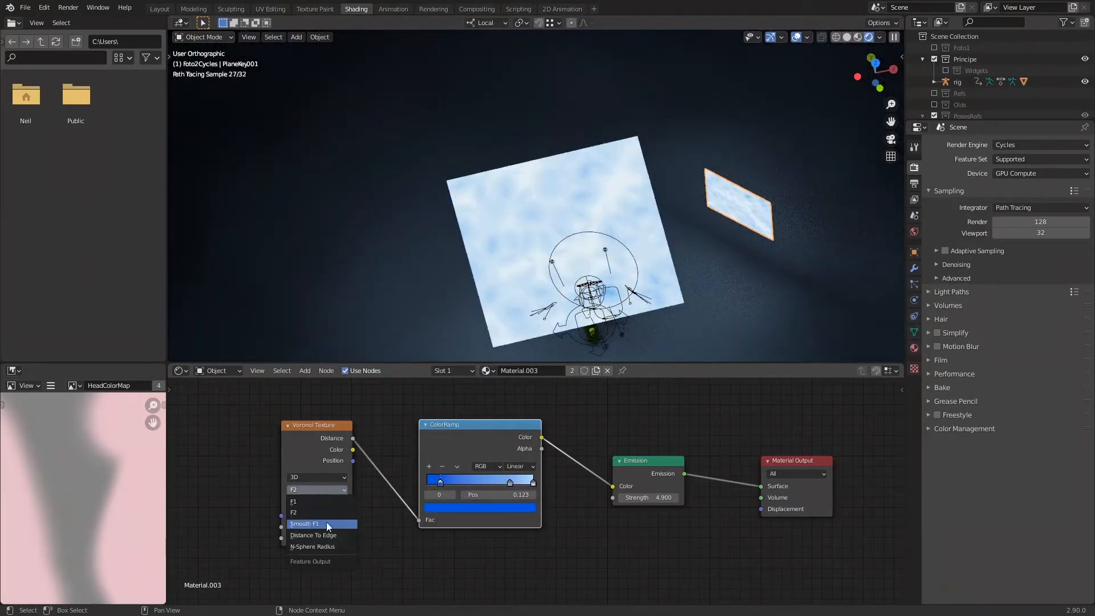
click(328, 523)
click(328, 491)
click(329, 535)
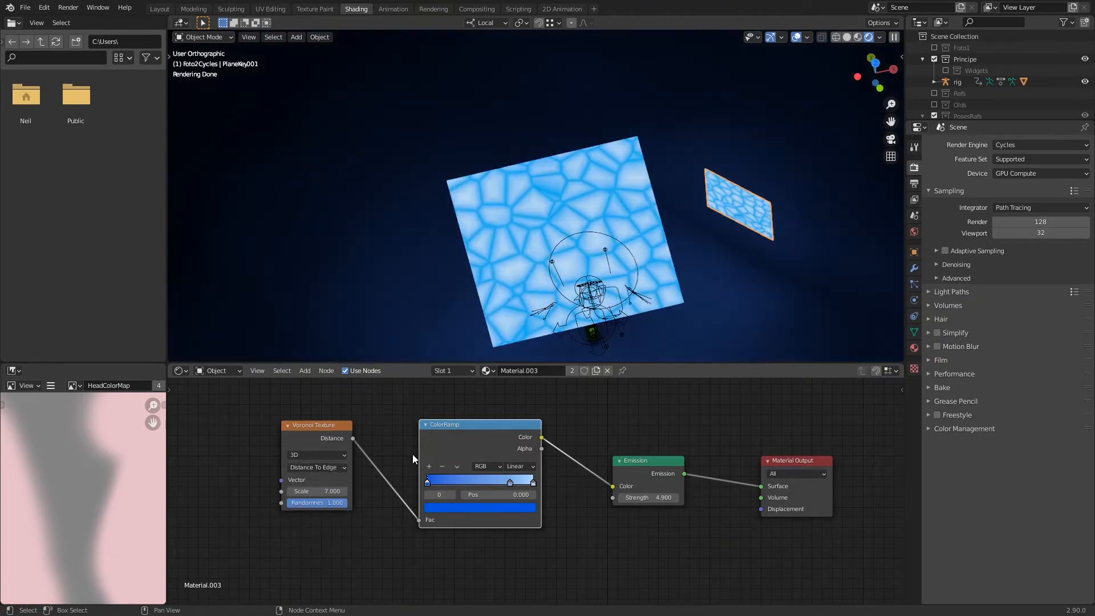
Recolour the ColorRamp's middle stop, pull the pale end stop toward the first one and move the recoloured stop near the end.
click(506, 480)
mouse_move(507, 479)
mouse_down()
mouse_move(531, 479)
mouse_move(442, 482)
mouse_move(515, 478)
mouse_up()
click(485, 503)
click(479, 369)
drag(510, 388, 511, 380)
drag(530, 478, 455, 479)
mouse_move(428, 479)
mouse_down()
mouse_move(522, 482)
mouse_move(426, 479)
mouse_up()
mouse_move(509, 474)
mouse_down()
mouse_move(441, 479)
mouse_move(525, 477)
mouse_up()
Insert a ColorRamp stop near the middle, recolour the first stop bright sky blue and delete the surplus stop.
click(429, 462)
drag(490, 478, 475, 477)
click(427, 478)
click(479, 503)
drag(477, 377, 511, 365)
click(446, 477)
click(441, 461)
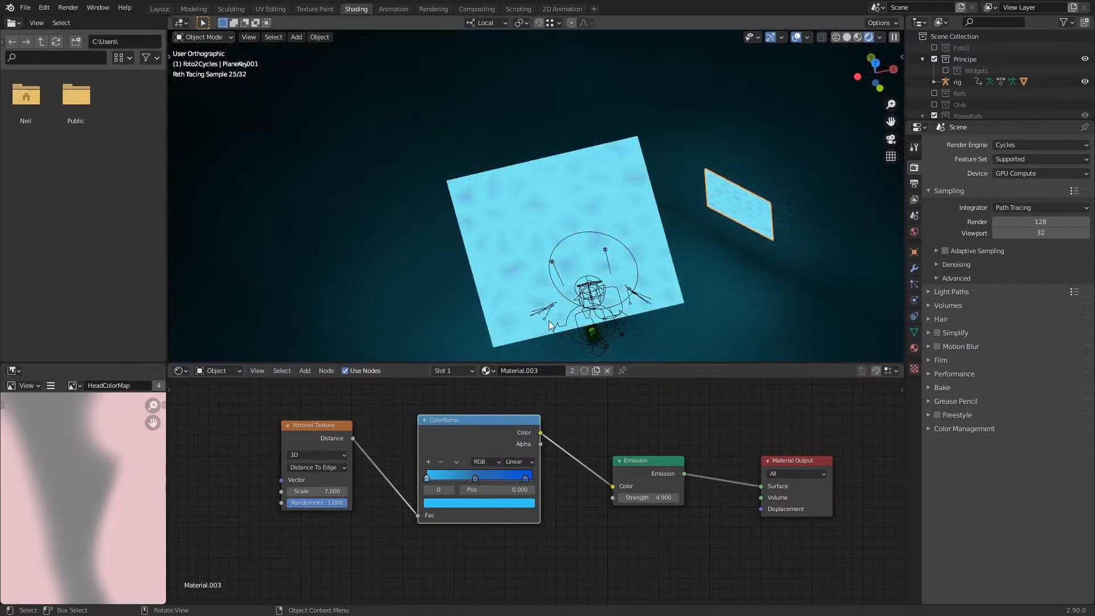
Save the file in camera view, recolour the ColorRamp's first stop pale cyan and move the last stop to position 1.
middle_drag(557, 308, 652, 219)
key(KP_0)
key(ctrl+s)
click(444, 504)
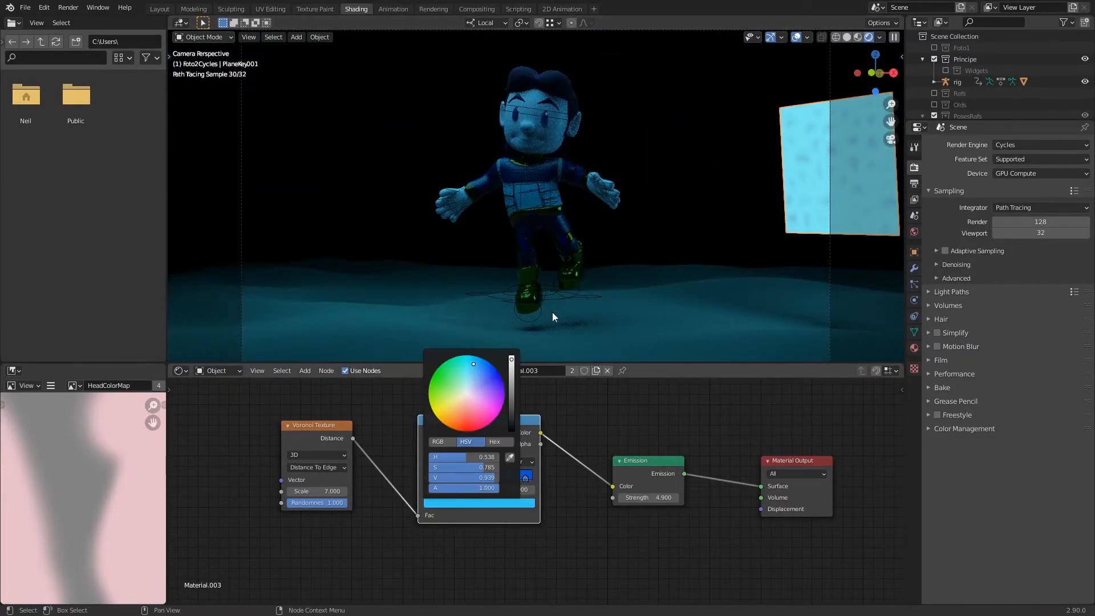
click(469, 386)
drag(525, 478, 534, 478)
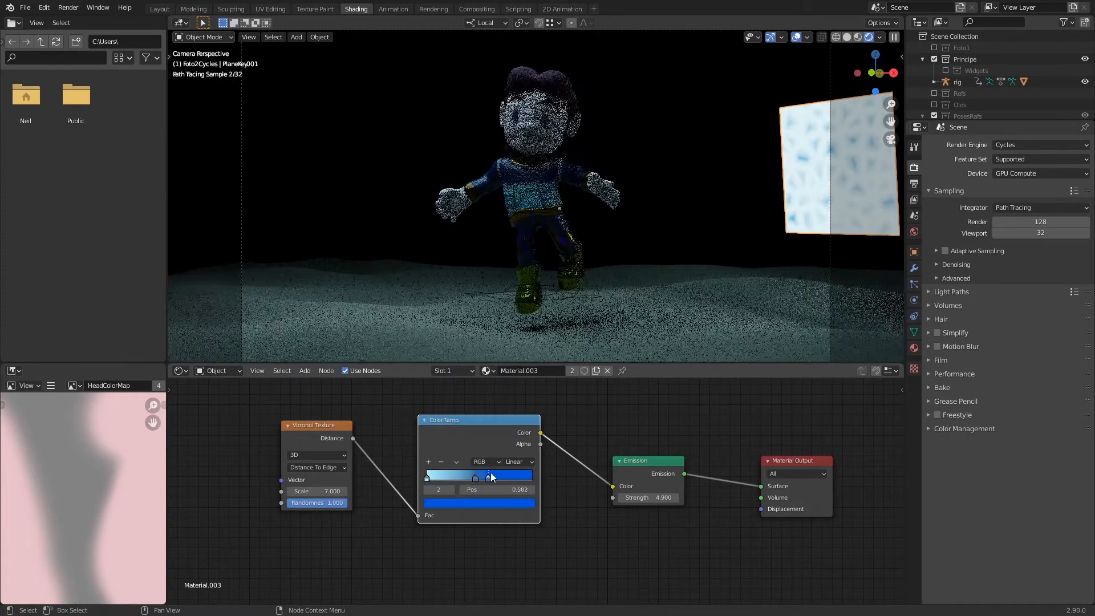
Move the side light plane out of the camera frame and set the Emission strength to 8.
key(g)
click(878, 148)
click(662, 497)
text(8)
key(Return)
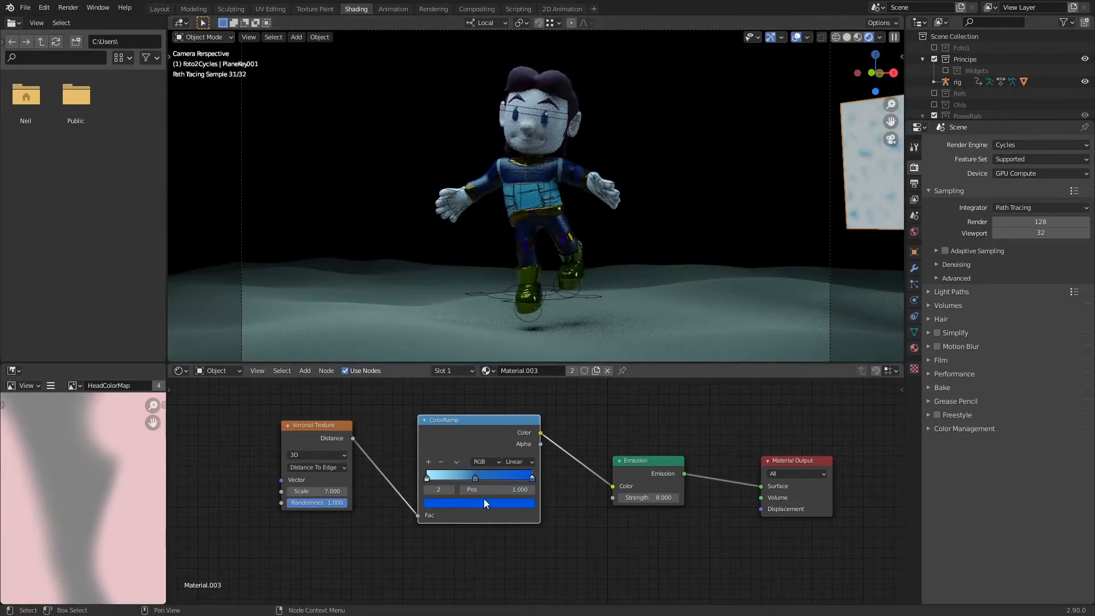
Recolour the ColorRamp's middle stop.
click(484, 502)
click(475, 478)
click(478, 502)
mouse_move(512, 367)
mouse_down()
mouse_move(514, 409)
mouse_move(514, 373)
mouse_up()
Set the Voronoi Texture to 3D with the Smooth F1 feature and move its node away from the ColorRamp.
click(317, 455)
click(309, 500)
click(316, 467)
click(327, 502)
click(327, 490)
click(329, 522)
drag(319, 428, 277, 420)
Move the ColorRamp's last stop to position 0.677, adjust its blue, save the file and return to the camera view.
drag(475, 478, 489, 478)
drag(482, 484, 473, 484)
mouse_move(481, 478)
mouse_down()
mouse_move(469, 478)
mouse_move(508, 477)
mouse_move(489, 475)
mouse_up()
click(489, 502)
mouse_move(479, 365)
mouse_down()
mouse_move(466, 359)
mouse_move(481, 365)
mouse_up()
click(502, 366)
key(ctrl+s)
key(KP_0)
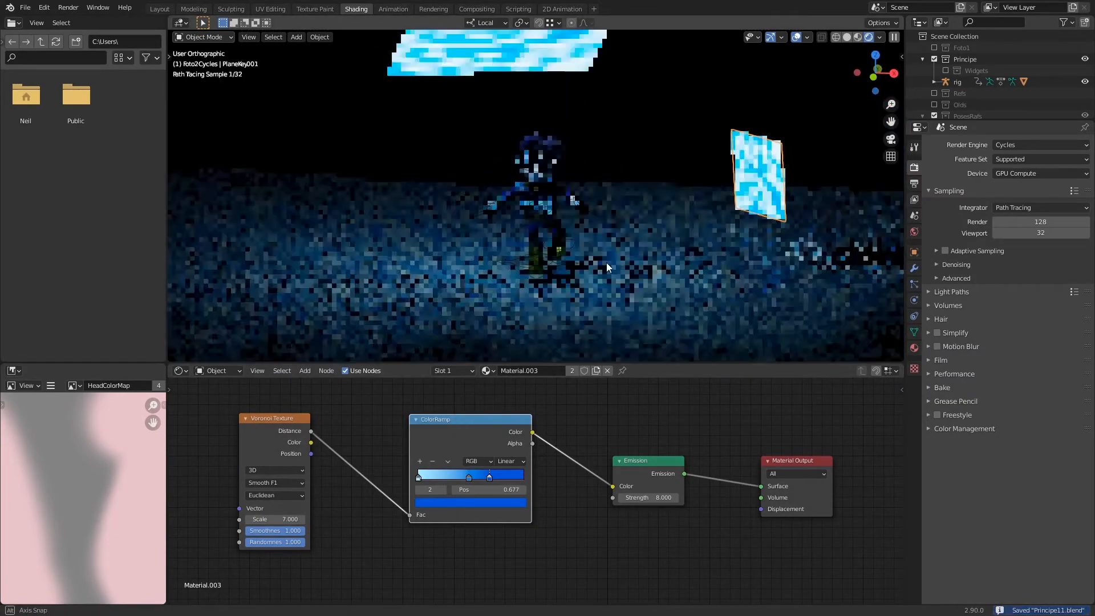
key(KP_0)
Select the overhead light plane, raise the Emission strength to 14.1 and push the ColorRamp's last two stops toward the end.
middle_drag(684, 214, 664, 285)
click(594, 156)
drag(653, 498, 688, 497)
drag(491, 475, 526, 476)
drag(469, 477, 517, 480)
Switch the Voronoi Texture to 4D F1, bring the ColorRamp's middle stop back toward the first one and save the file.
click(289, 470)
click(286, 515)
mouse_move(516, 477)
mouse_down()
mouse_move(438, 480)
mouse_move(524, 479)
mouse_up()
drag(489, 477, 453, 477)
click(418, 476)
key(KP_0)
key(ctrl+s)
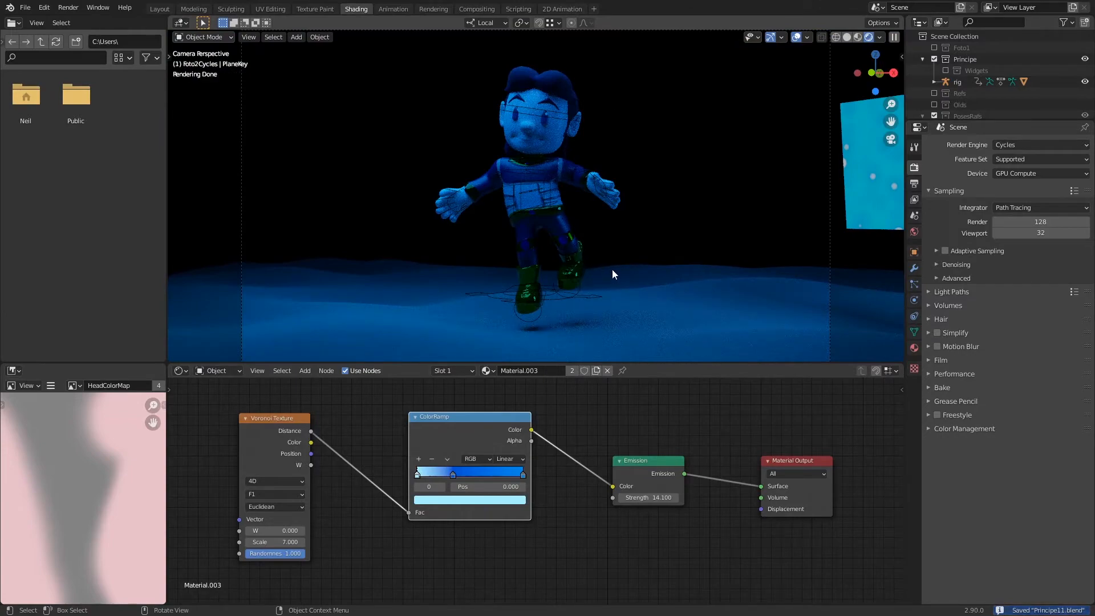
Shift the ColorRamp's middle stop to about 0.6, save the file, and recolour the last stop a deeper blue at position 0.991.
drag(453, 476, 487, 482)
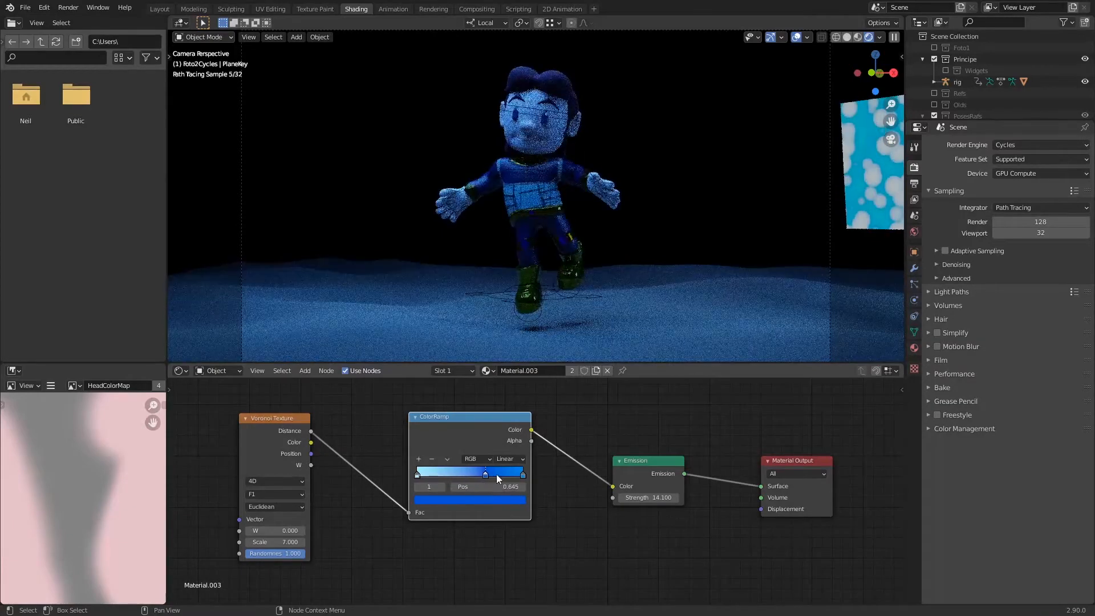
key(ctrl+s)
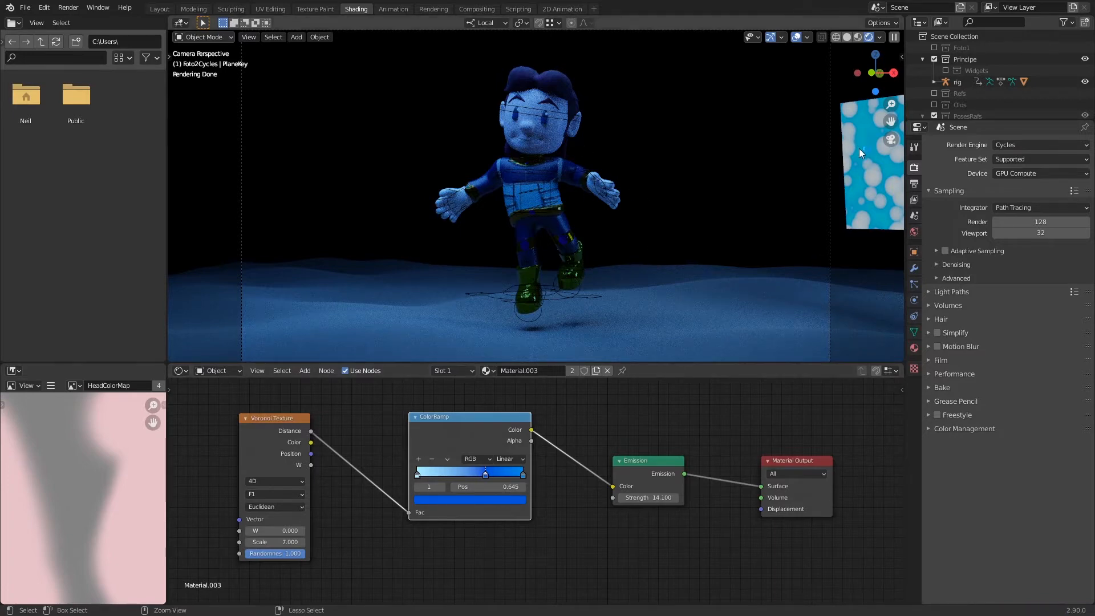
drag(486, 475, 522, 476)
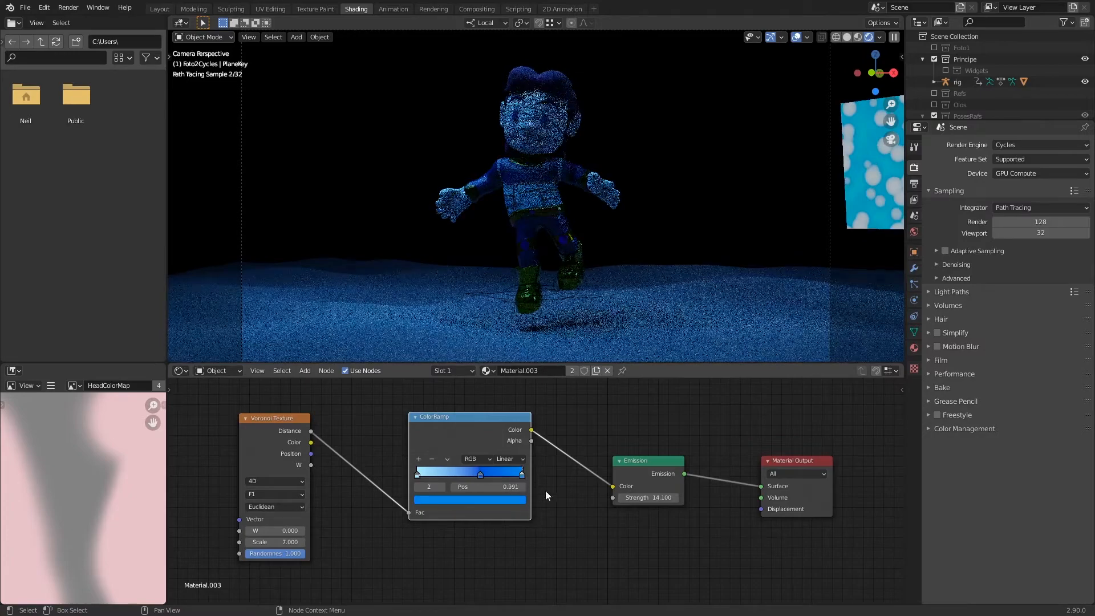
click(518, 500)
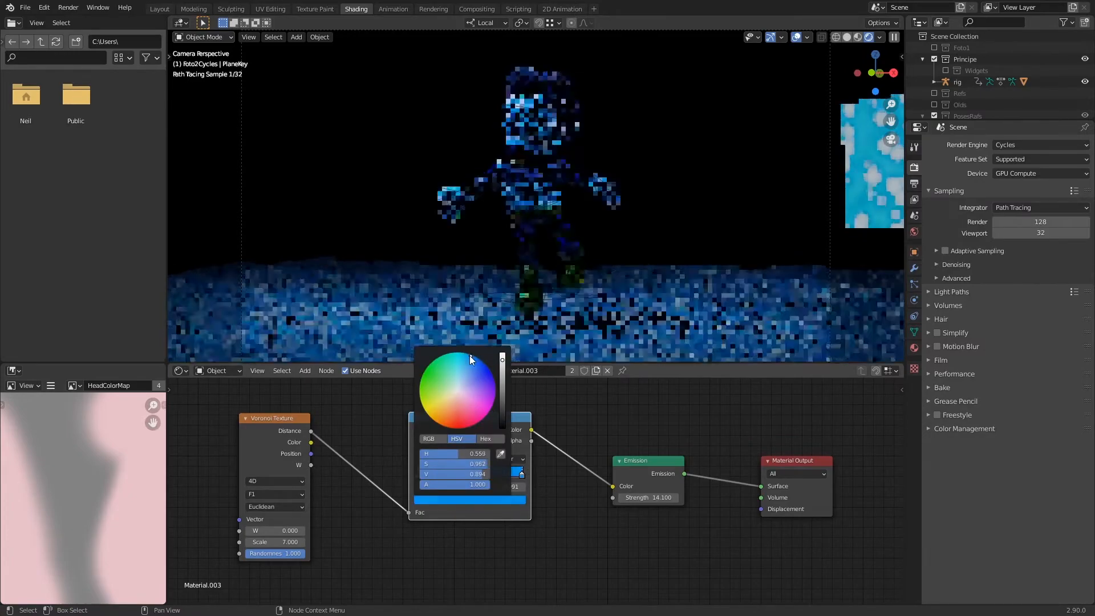
Copy the Voronoi Texture and ColorRamp nodes into the World shader and connect the ColorRamp's Color to the Background color.
scroll(570, 436, down, 3)
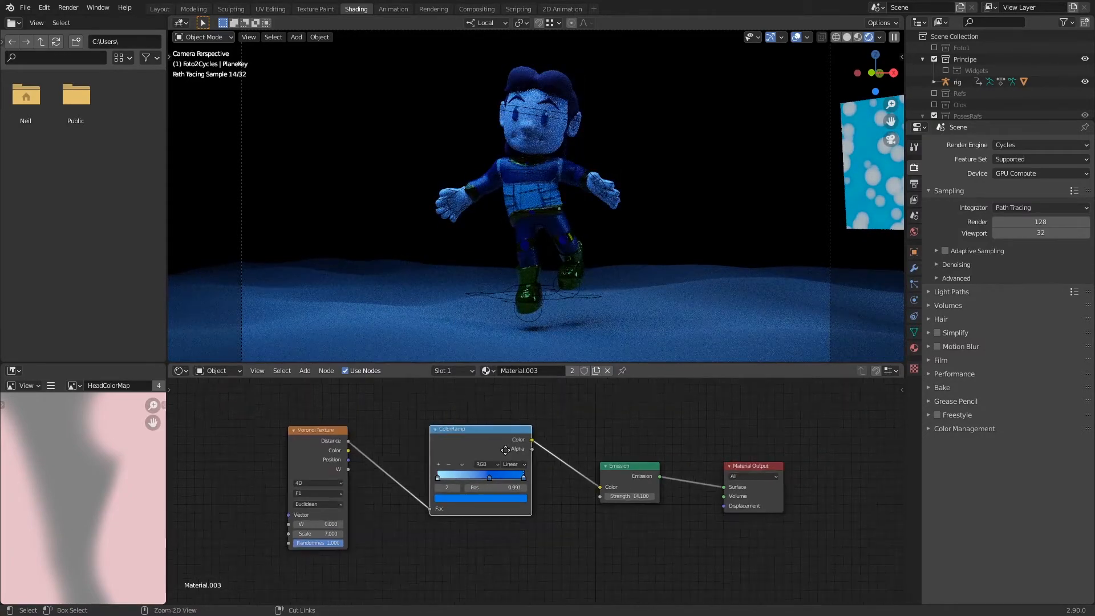
drag(276, 413, 530, 568)
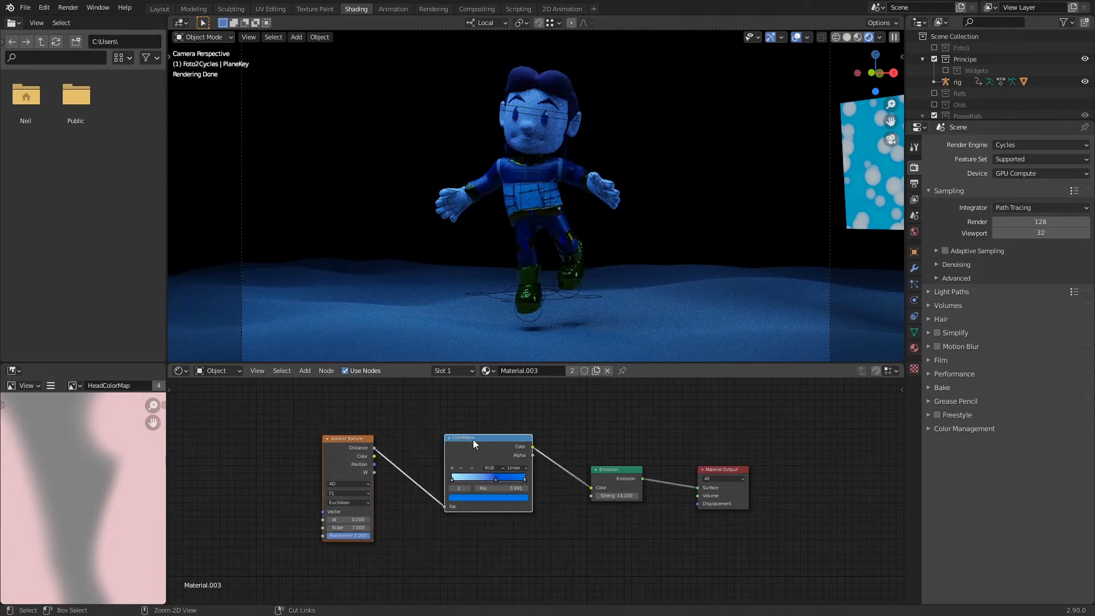
click(227, 370)
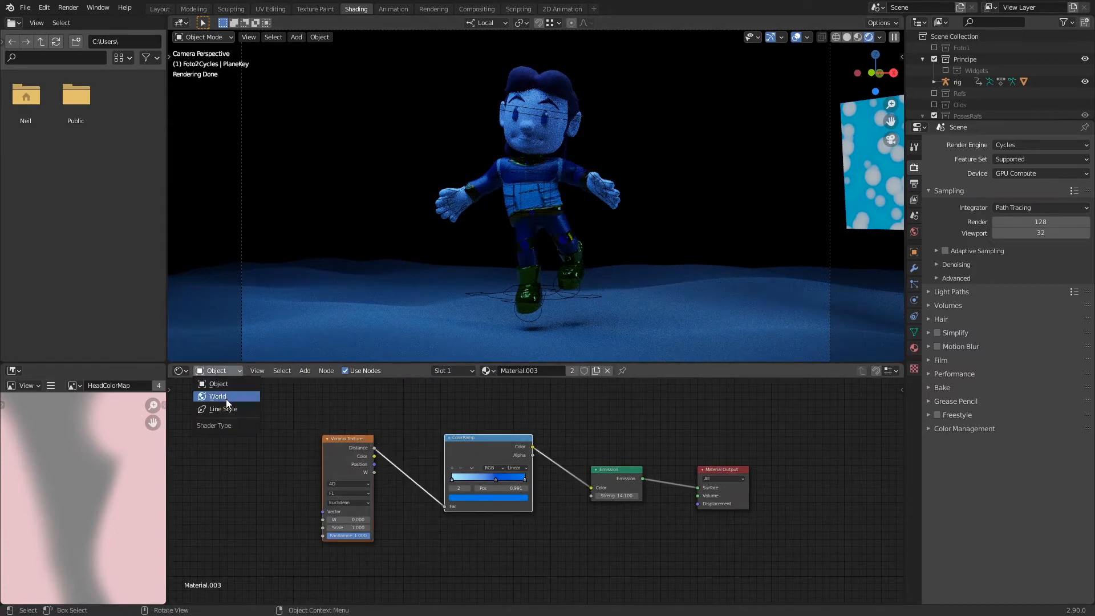
click(226, 398)
key(ctrl+v)
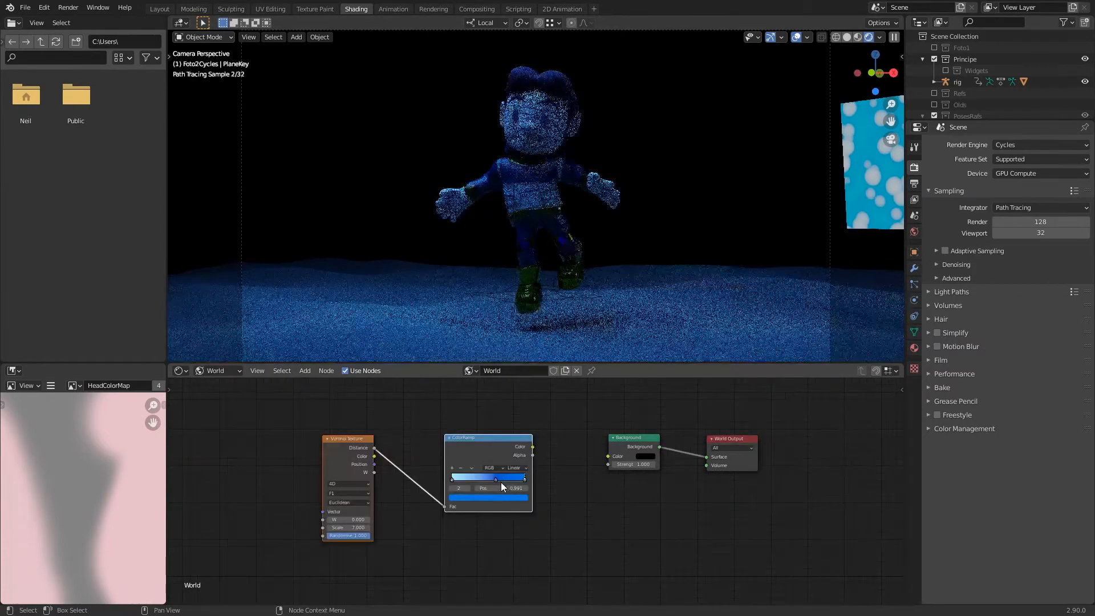
drag(533, 447, 607, 458)
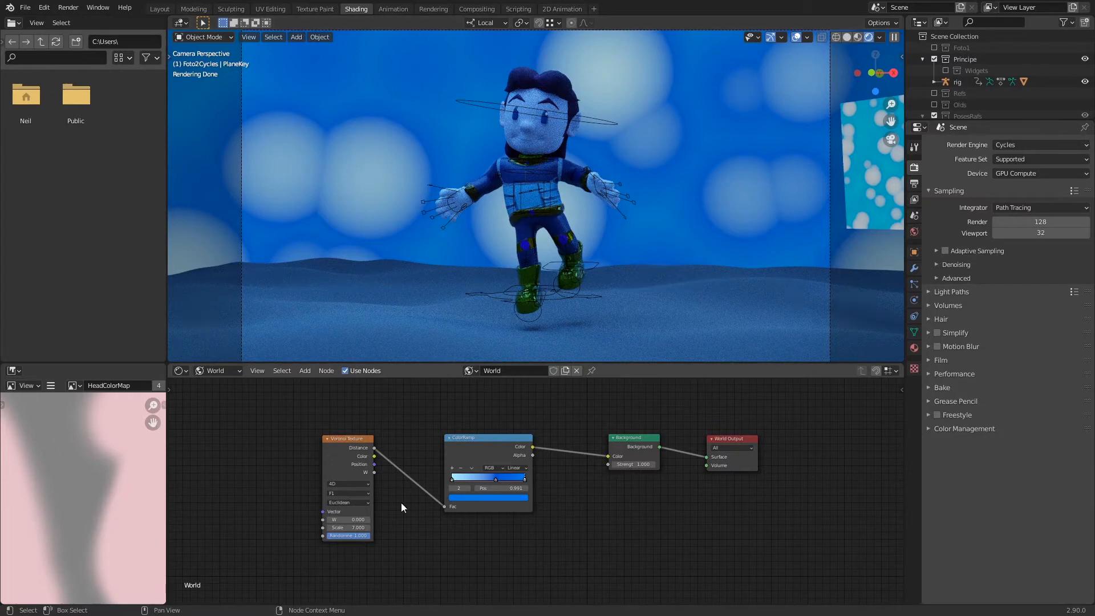
Set the world Voronoi Texture's scale to 15 and move the ColorRamp's middle stop to position 0.395.
click(362, 528)
text(15)
key(Return)
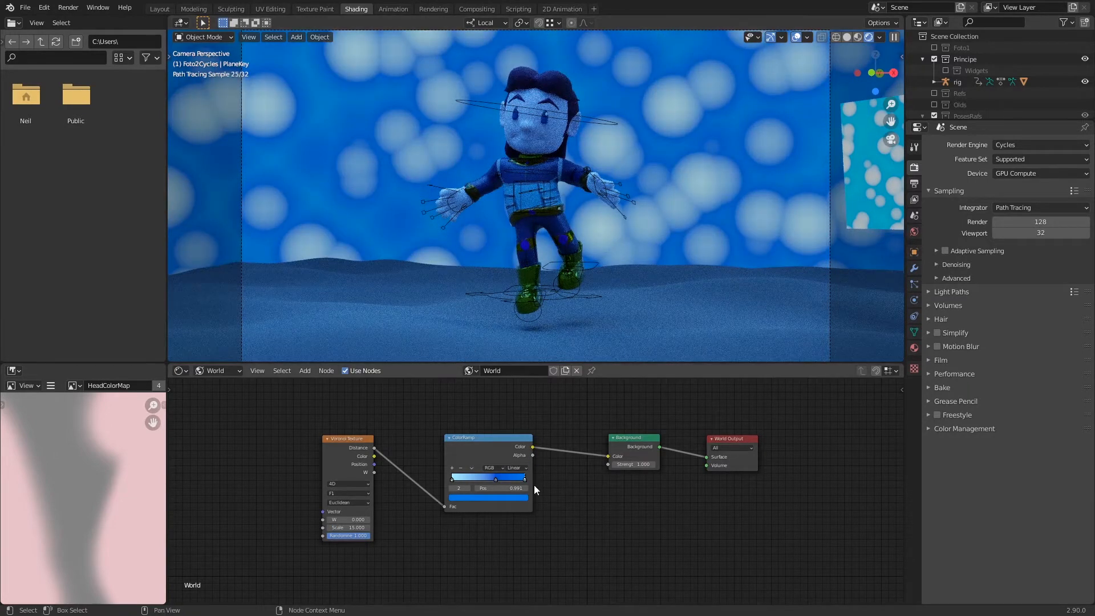
ctrl+middle_drag(559, 516, 567, 474)
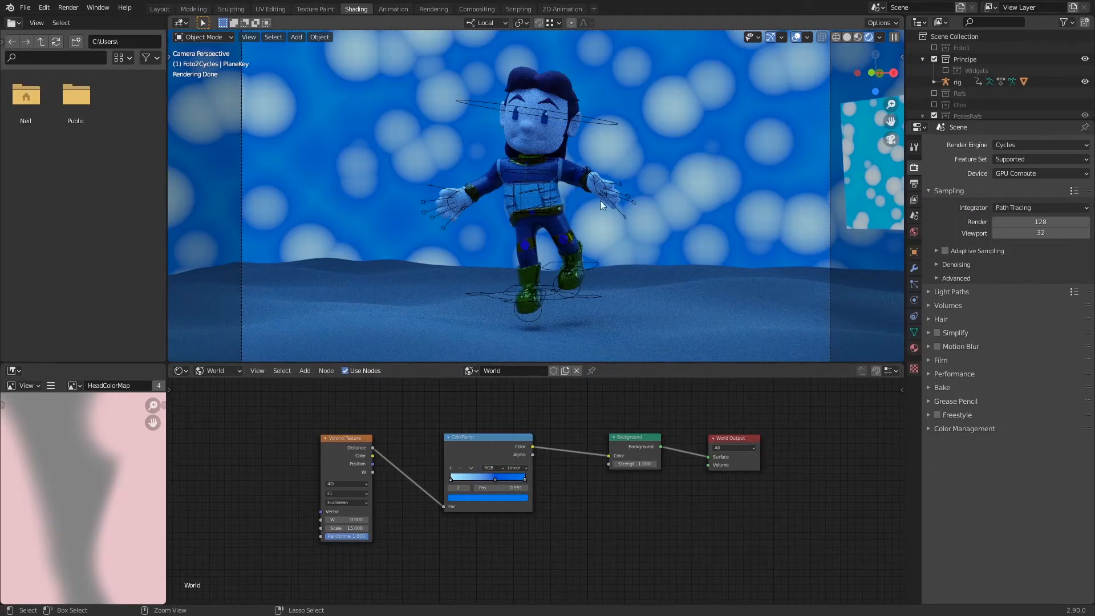
ctrl+middle_drag(422, 520, 491, 394)
drag(482, 475, 461, 477)
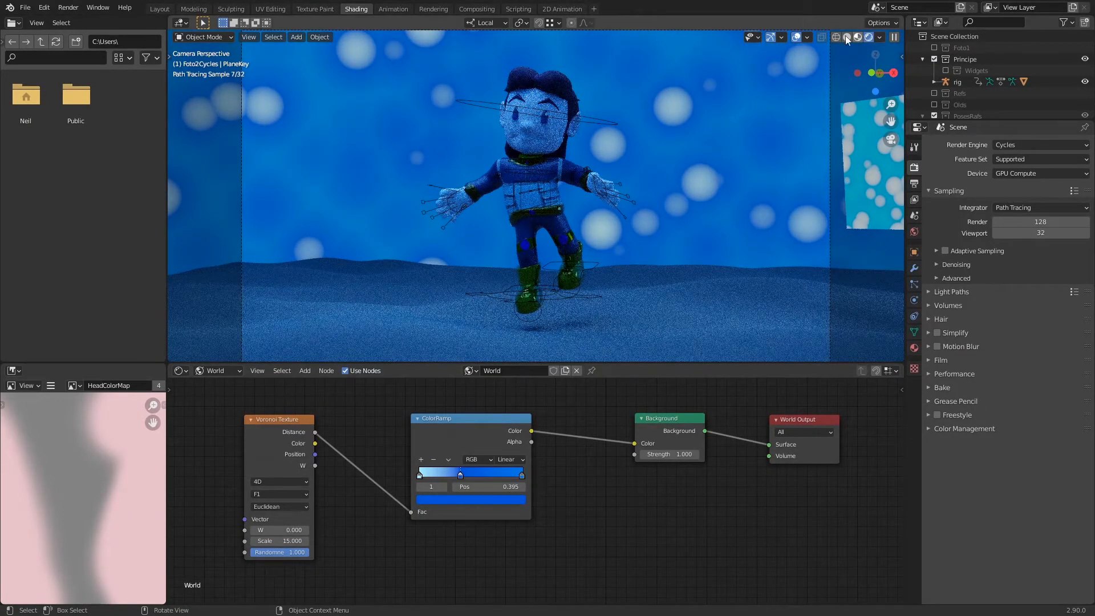
Switch the viewport to material preview shading and enable Scene World lighting.
click(858, 38)
click(894, 37)
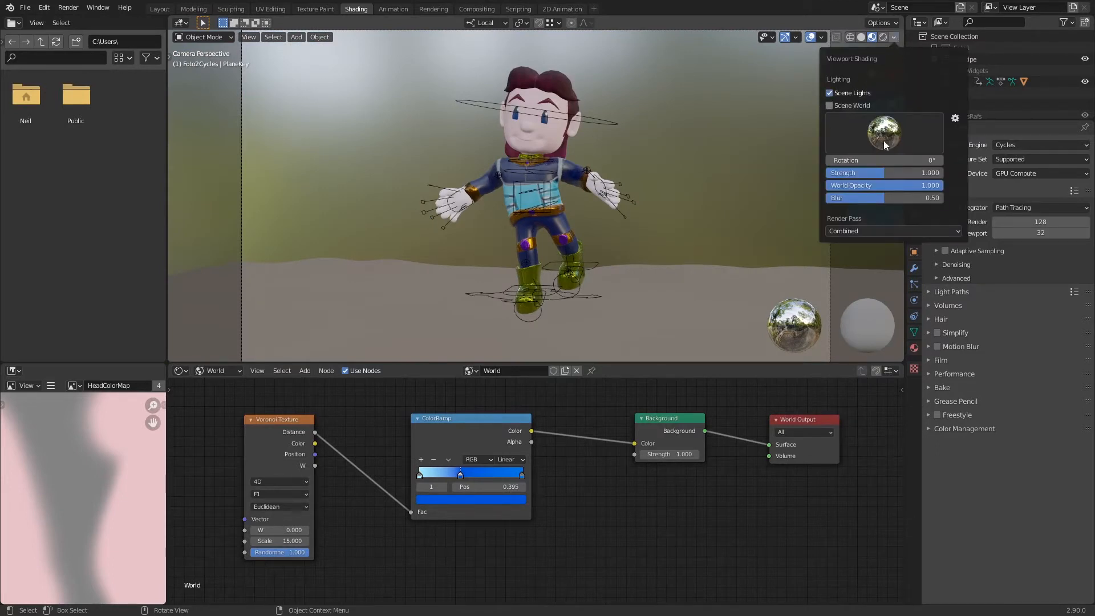
click(829, 106)
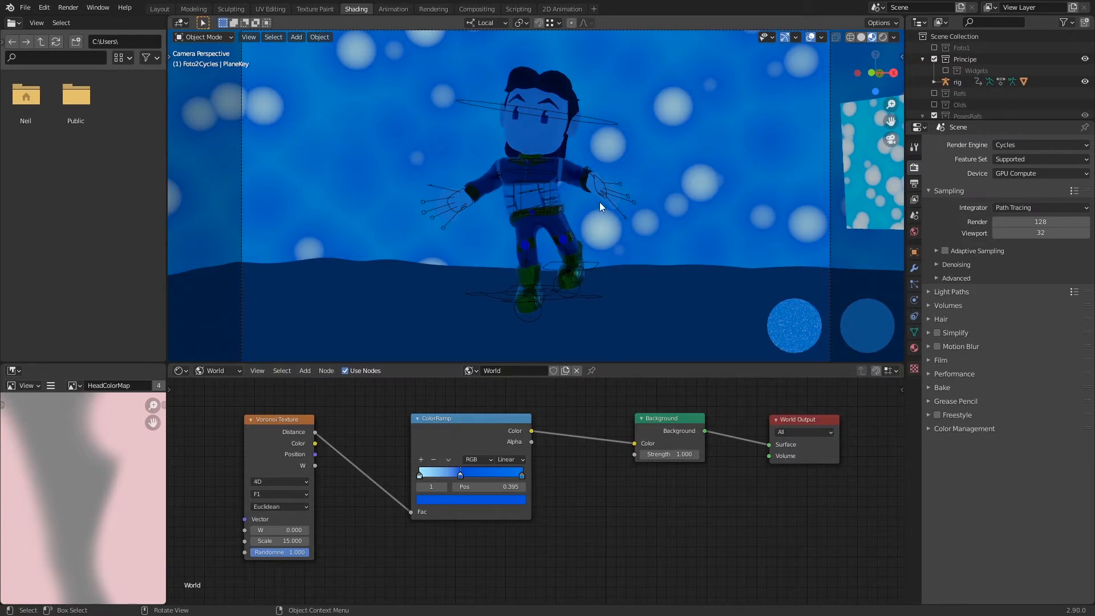
Reduce the world ColorRamp to two stops, placing the first near the start and brightening the blue of the one at position 1.000.
drag(461, 476, 523, 475)
click(434, 459)
drag(521, 475, 454, 474)
click(541, 475)
click(492, 498)
drag(487, 369, 488, 355)
Try a W value of about 1.8 on the world Voronoi Texture, and switch it to 3D.
drag(302, 531, 314, 533)
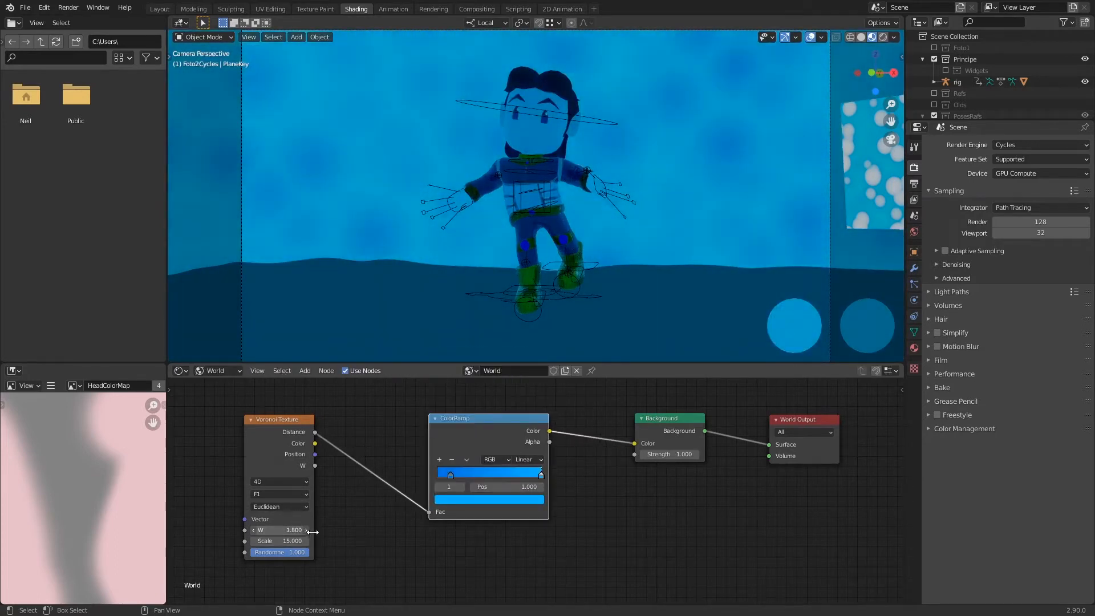
click(279, 482)
click(279, 520)
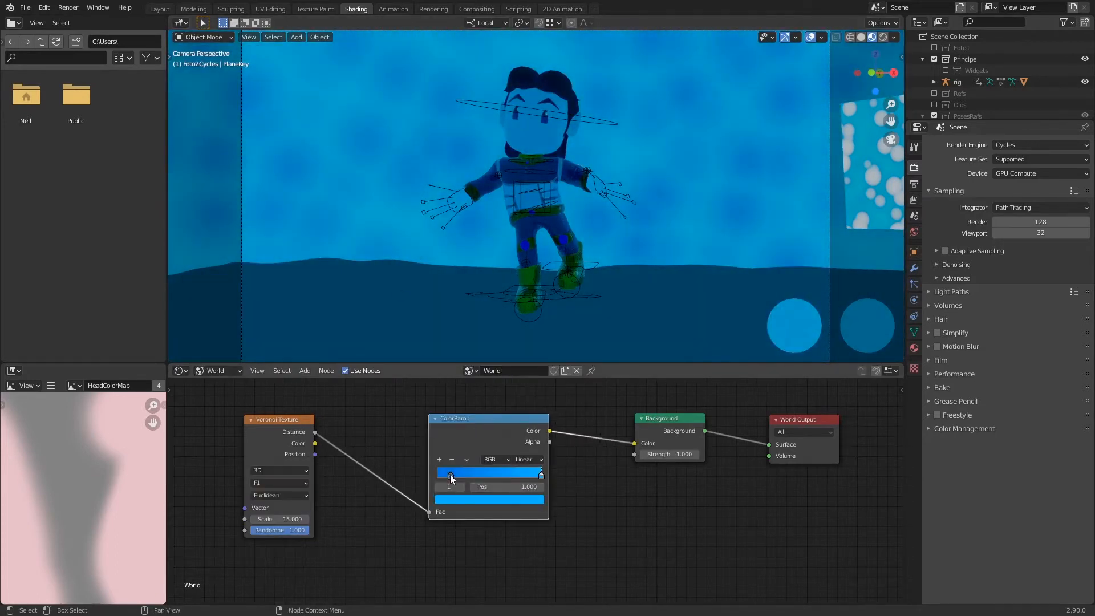
Move the world ColorRamp's first stop to position 0.182, save the file and return to rendered shading.
click(489, 499)
mouse_move(451, 475)
mouse_down()
mouse_move(468, 469)
mouse_move(457, 469)
mouse_up()
key(ctrl+s)
click(883, 37)
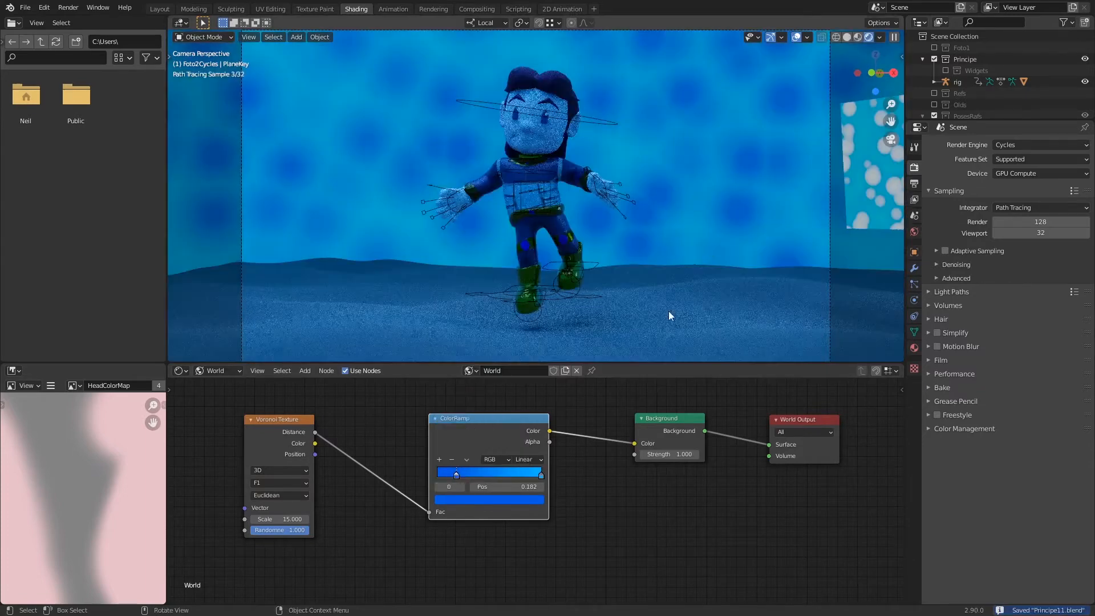
Make the world ColorRamp's first stop a deeper blue, adjust the last stop's light blue and save the file.
click(479, 500)
drag(520, 368, 490, 368)
click(541, 475)
click(502, 500)
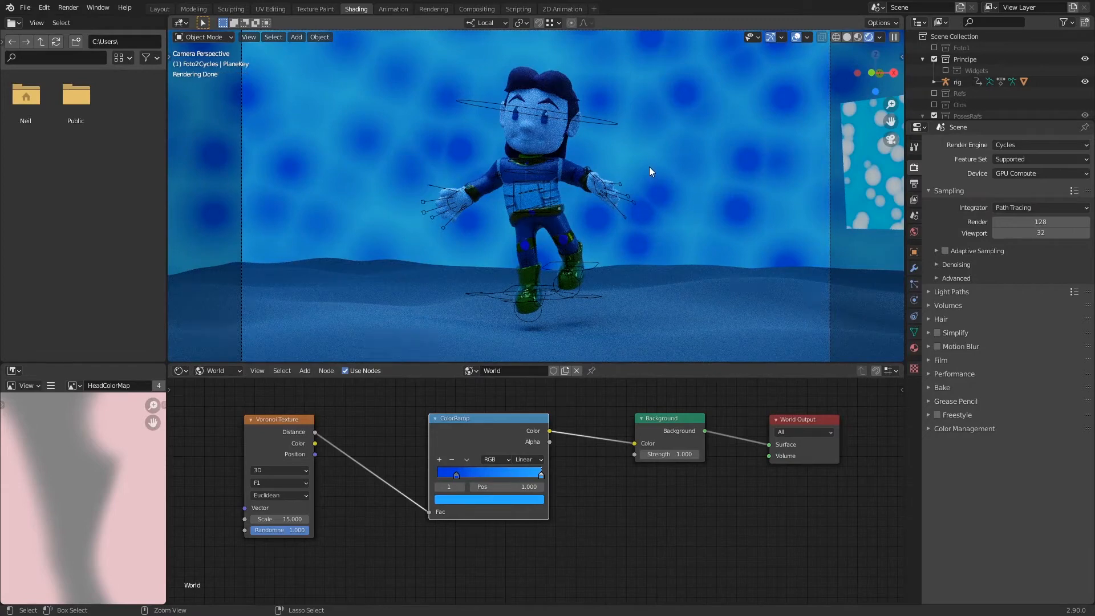
key(ctrl+s)
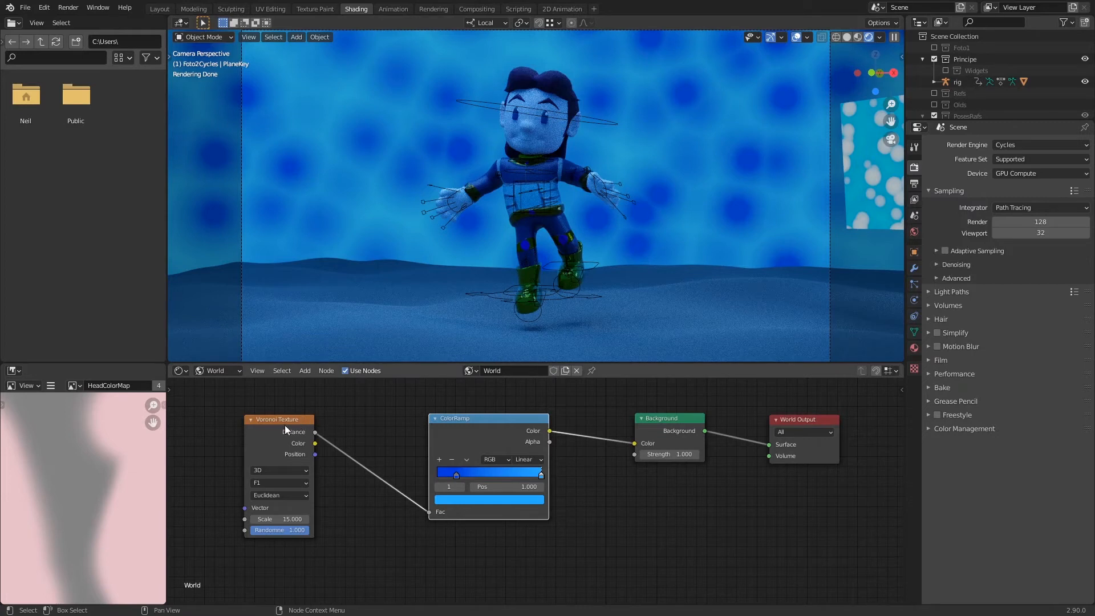
Select the world's Voronoi Texture and ColorRamp, return to the object shader and leave the camera view in solid shading.
drag(224, 399, 542, 523)
click(222, 370)
click(235, 379)
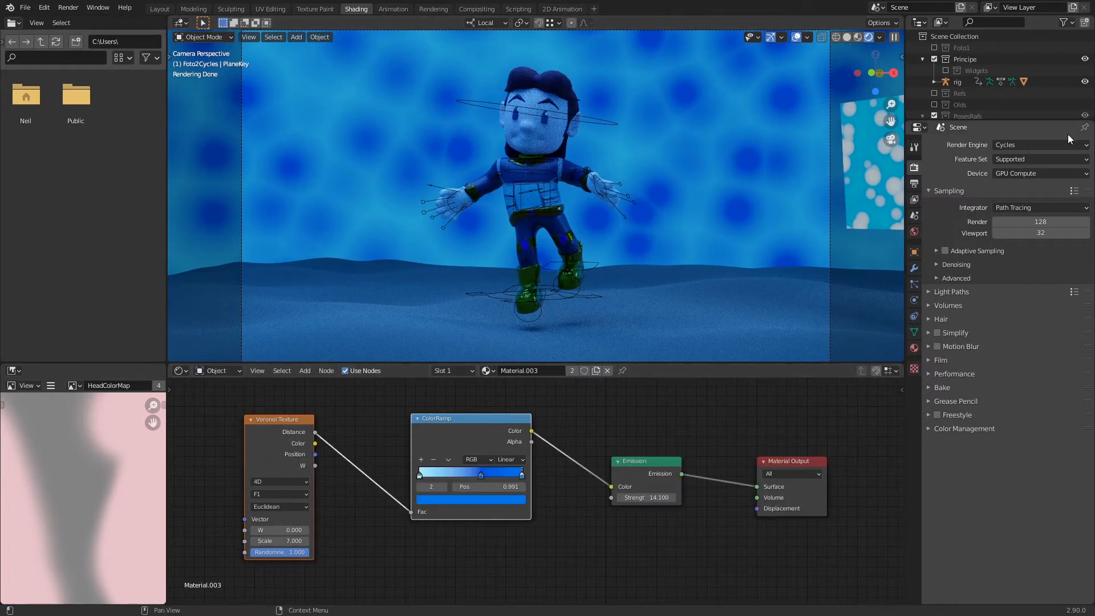
click(847, 37)
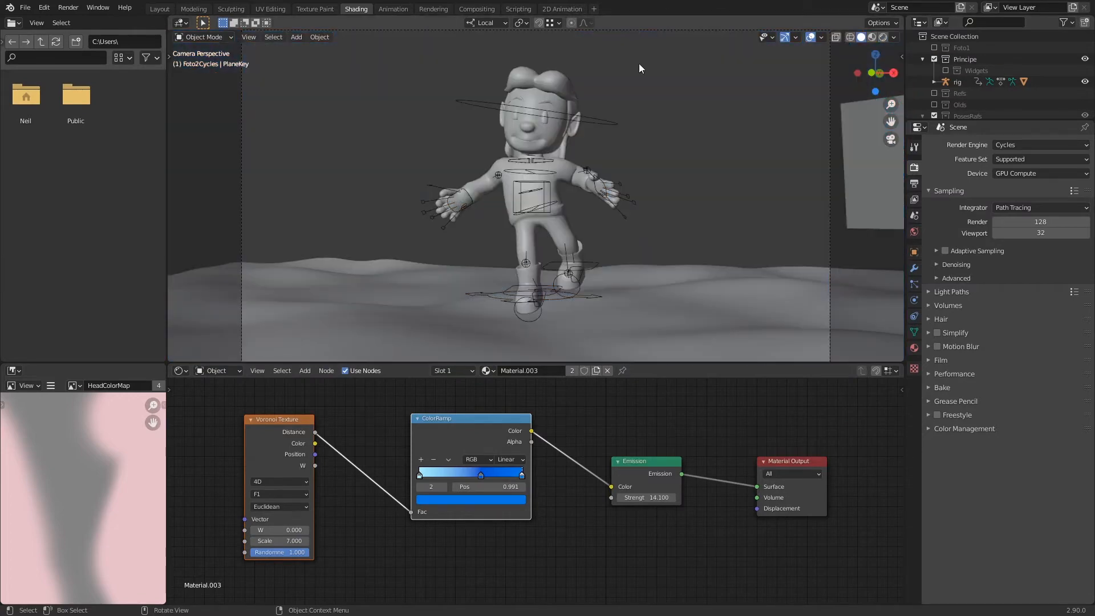
key(KP_0)
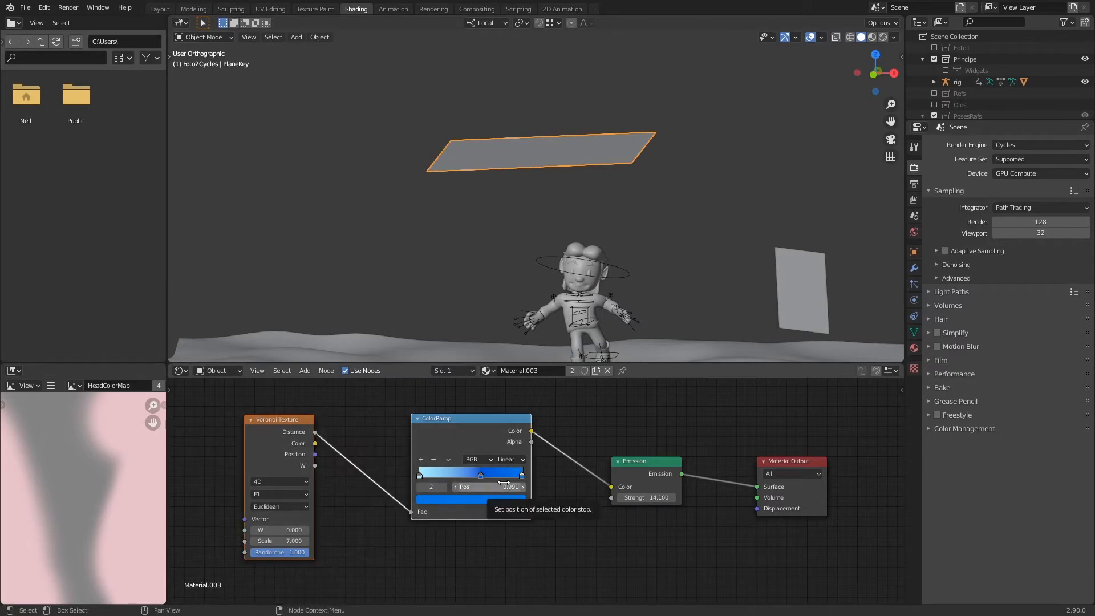
key(x)
key(shift+a)
key(Escape)
key(ctrl+z)
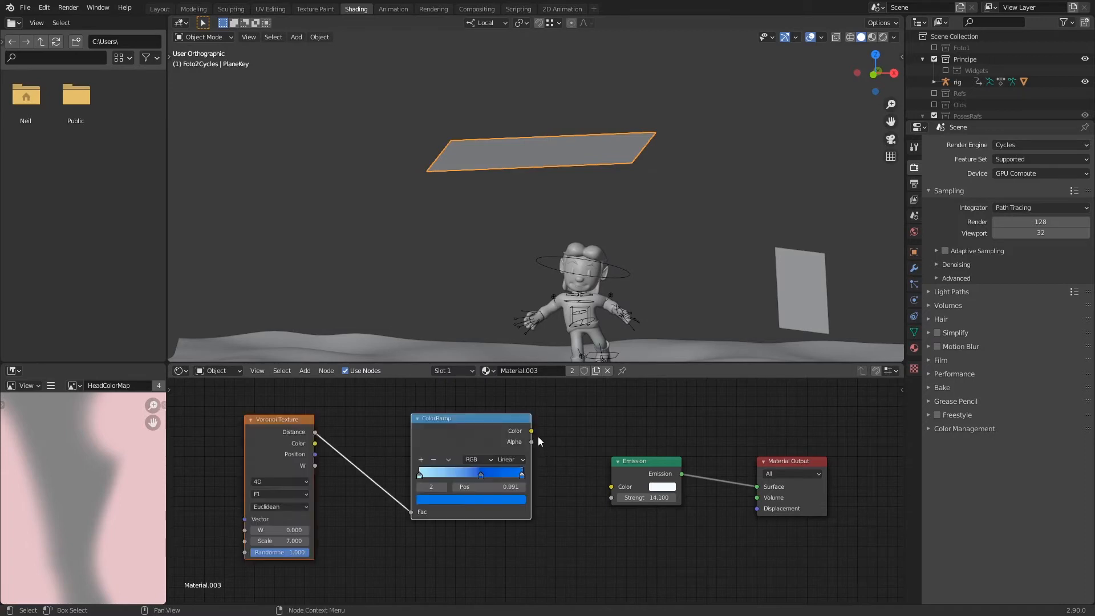
drag(532, 430, 612, 486)
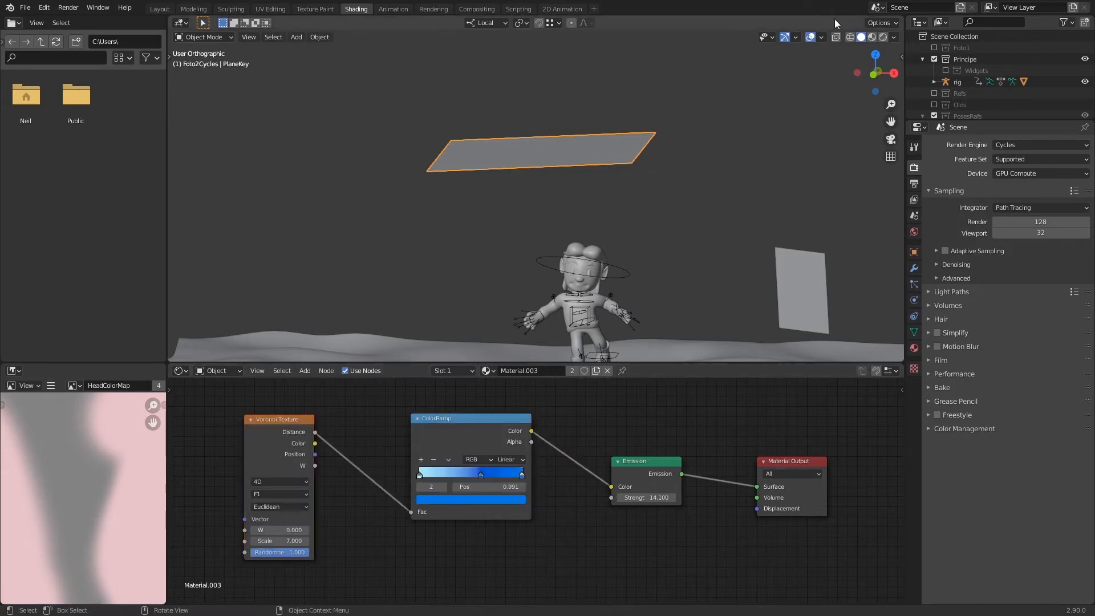
Copy the world's Voronoi Texture and ColorRamp into the overhead light plane's material and connect the pasted ColorRamp to the Emission color.
click(884, 37)
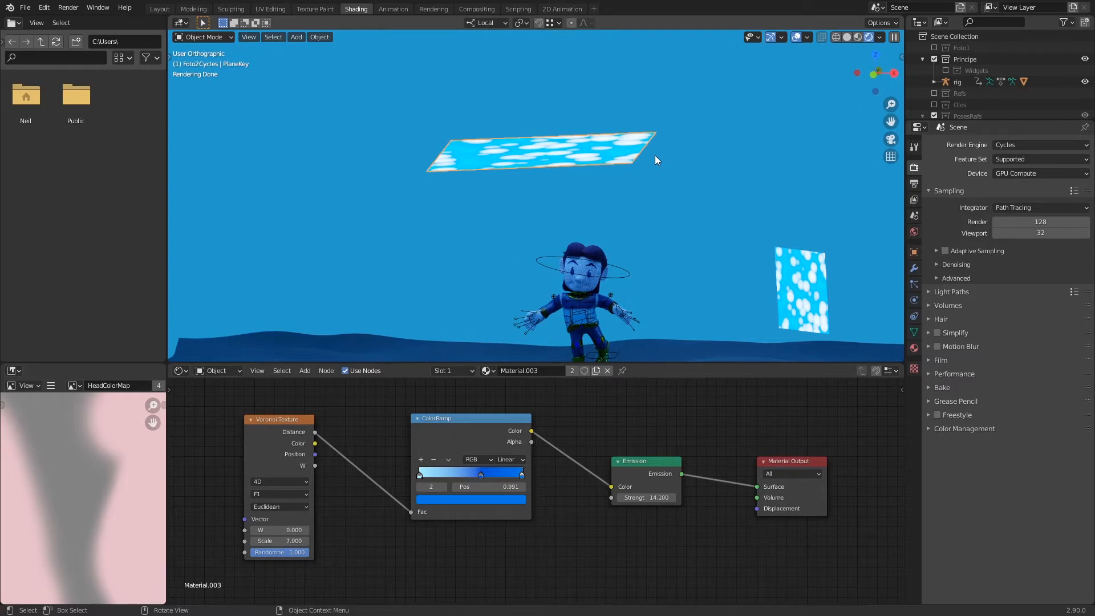
click(219, 372)
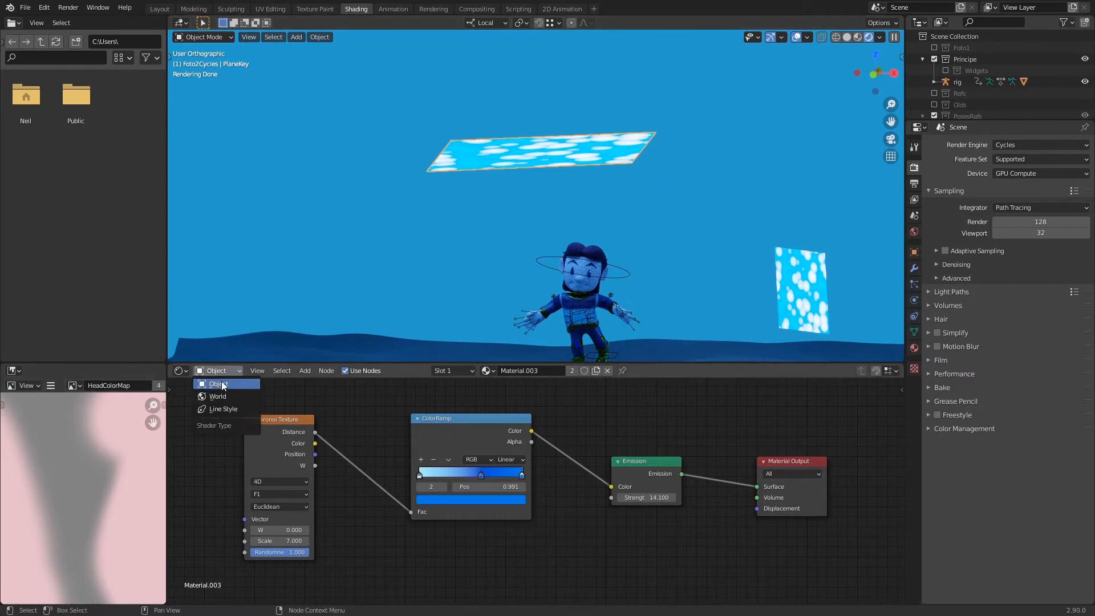
click(228, 393)
drag(210, 397, 477, 456)
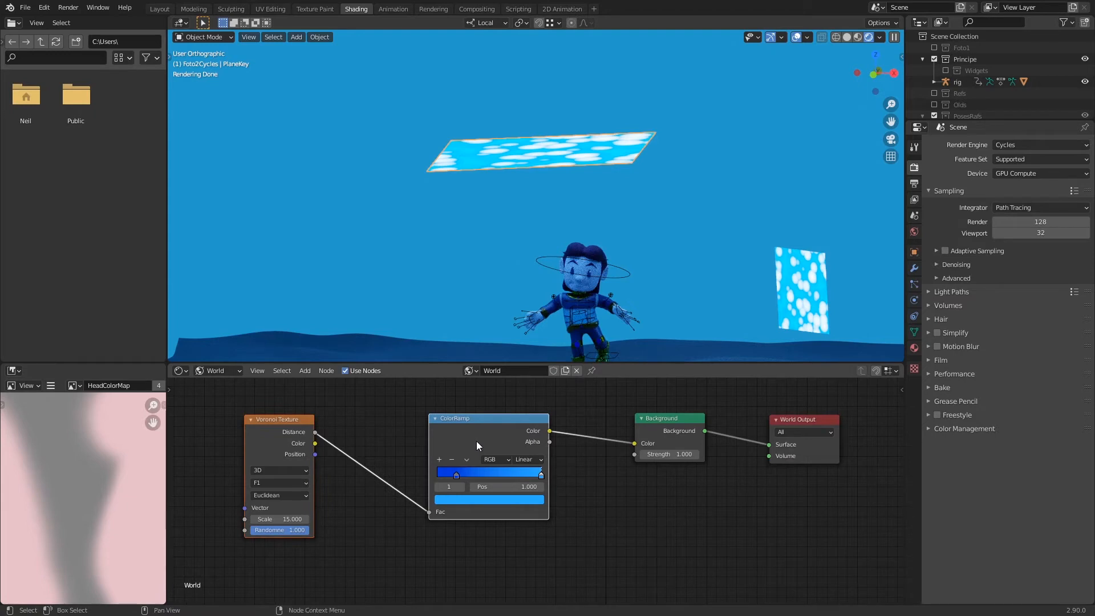
click(212, 370)
click(212, 384)
drag(216, 399, 369, 462)
scroll(373, 495, down, 1)
middle_drag(433, 553, 417, 495)
key(ctrl+v)
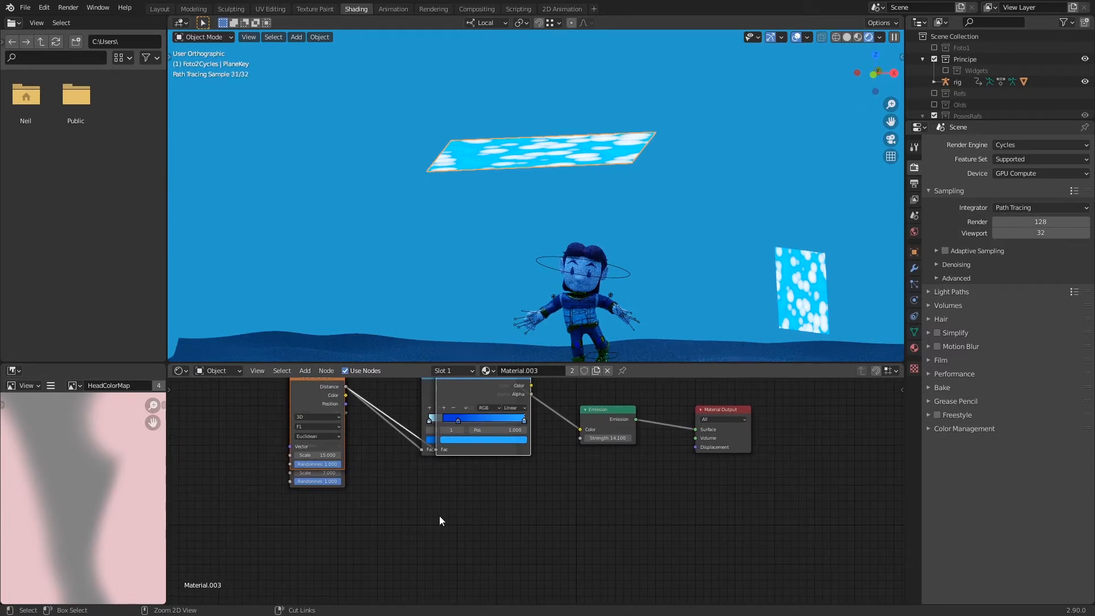
drag(531, 386, 581, 430)
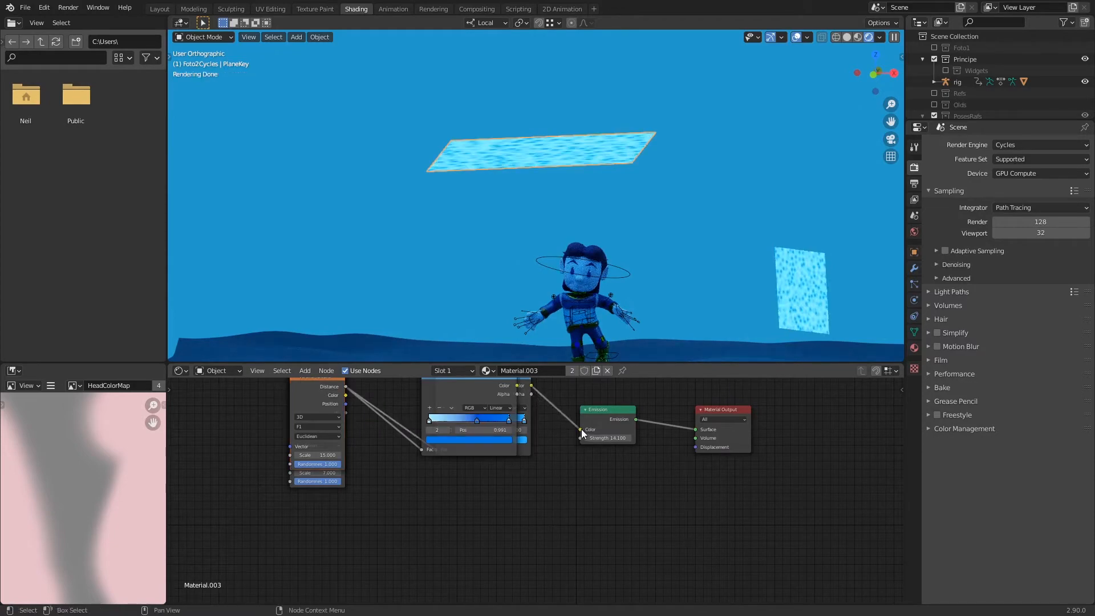
Spread the overlapping nodes apart and delete the old 4D Voronoi Texture and its three-stop ColorRamp.
middle_drag(617, 234, 573, 282)
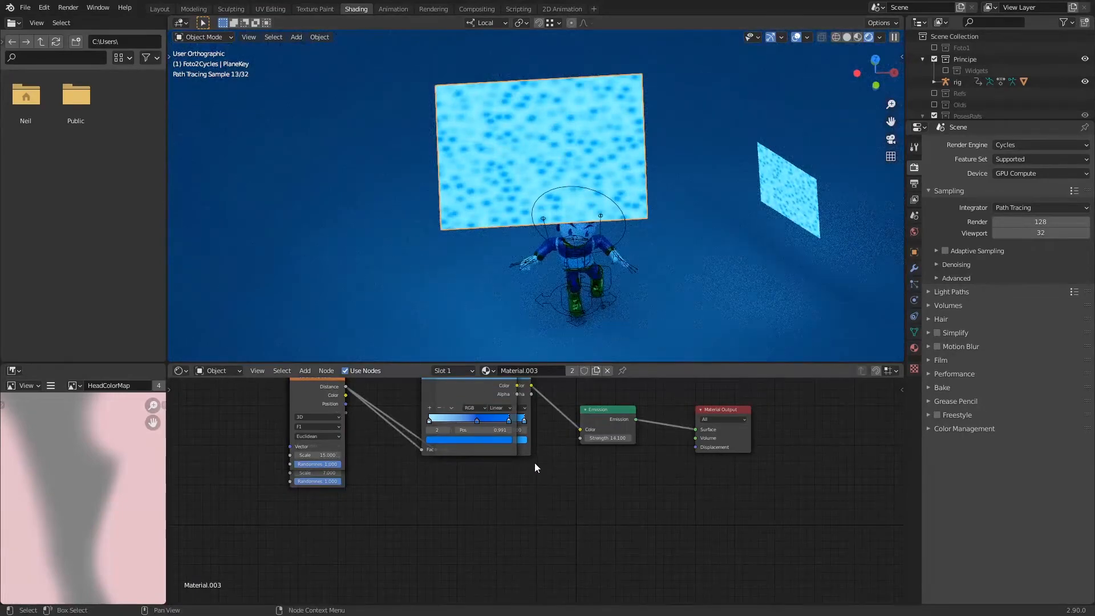
key(Home)
drag(522, 455, 471, 547)
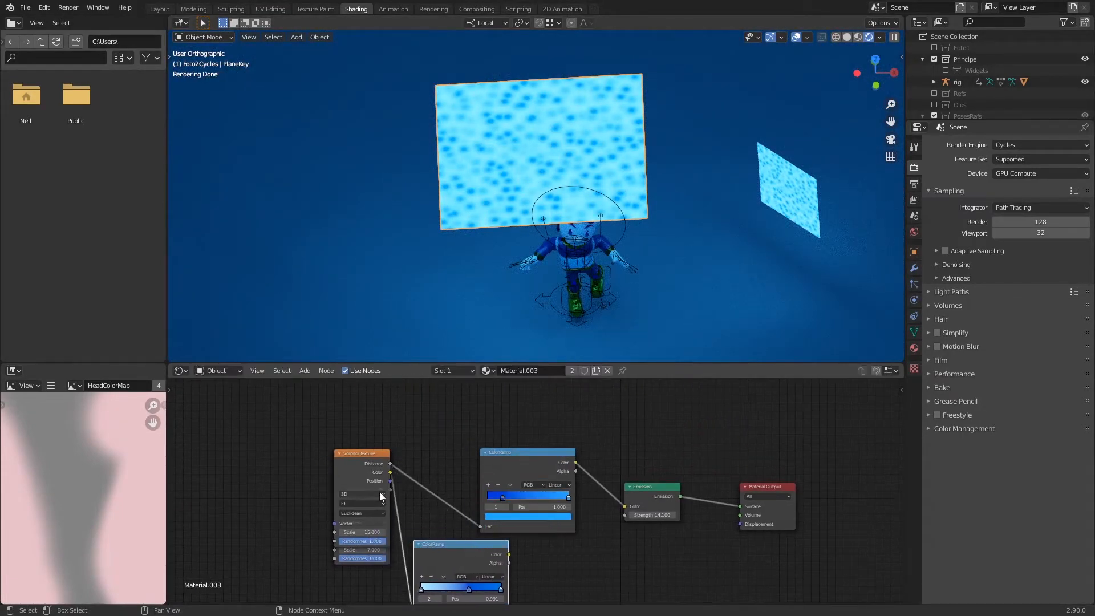
drag(357, 451, 246, 464)
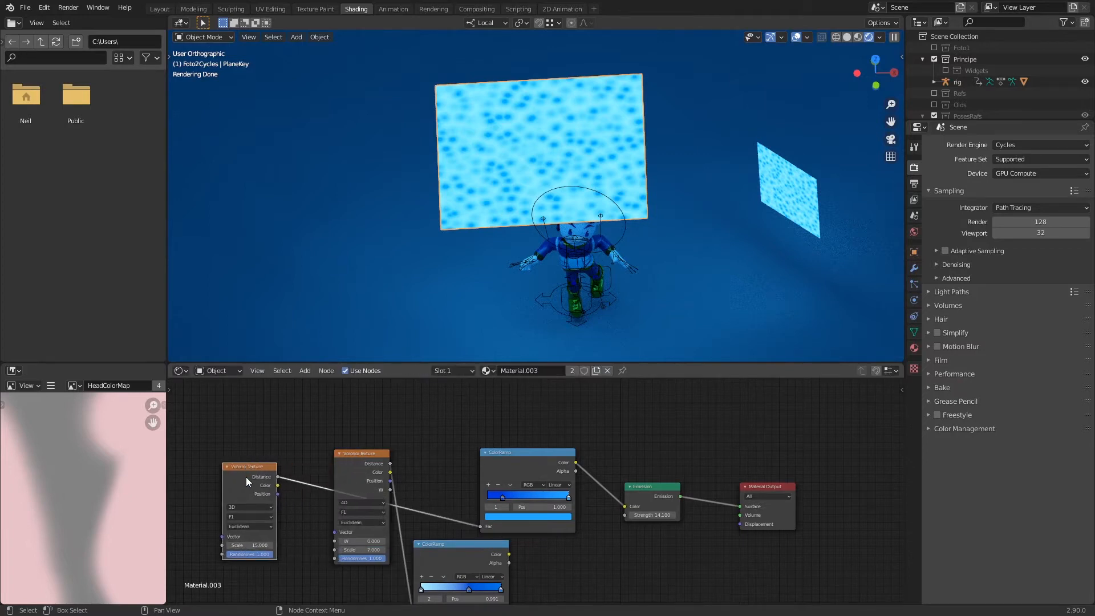
drag(351, 456, 355, 390)
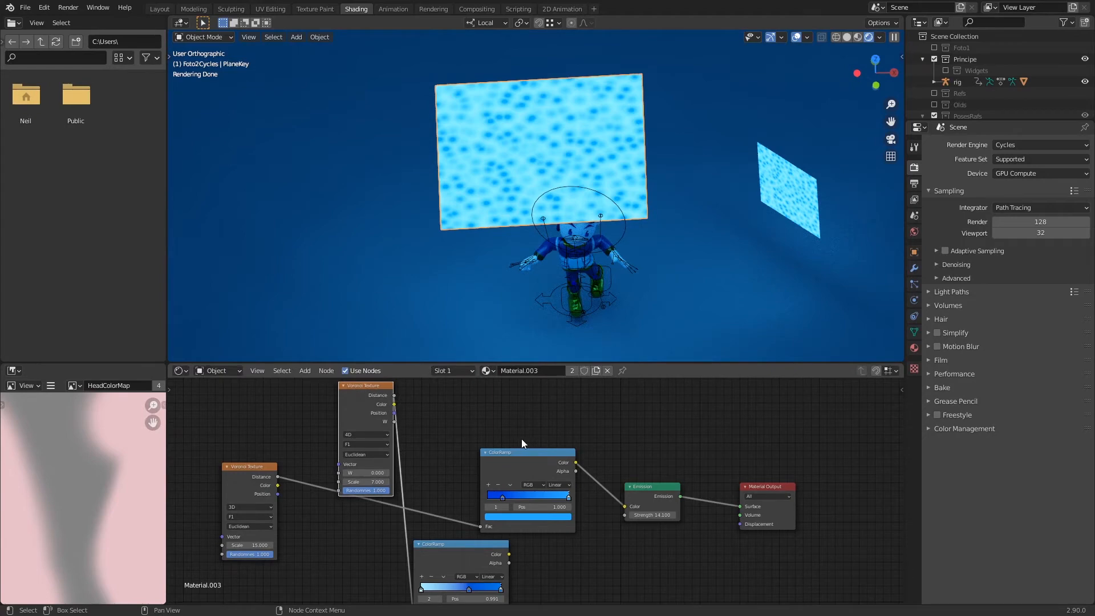
drag(539, 454, 526, 432)
click(364, 397)
key(x)
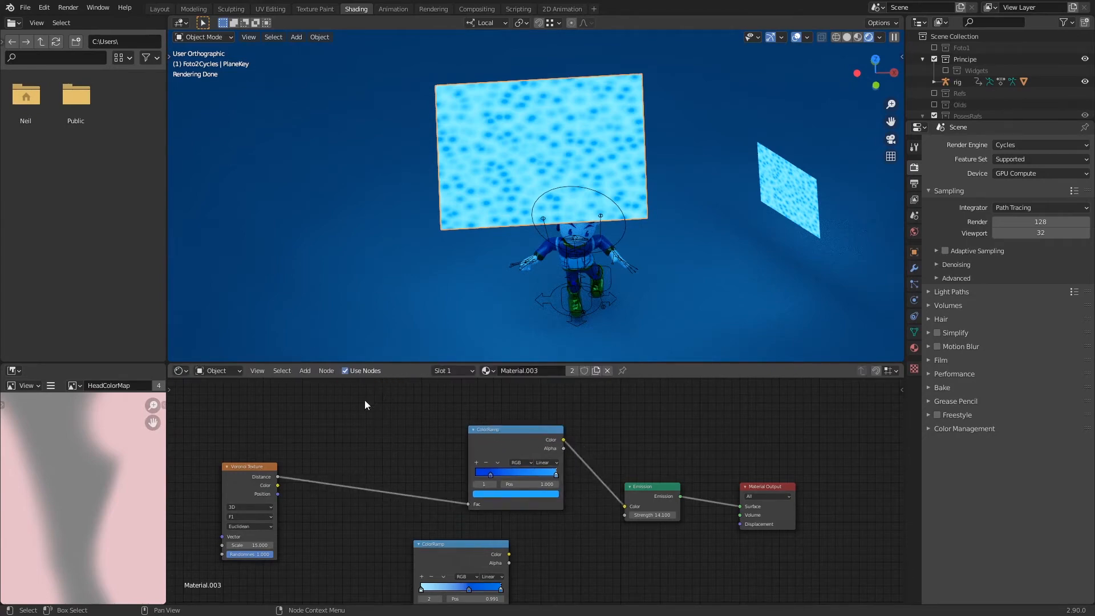
click(443, 549)
key(x)
Set the light material's Voronoi scale to about 6.2, return to the camera view and select the side light plane.
click(267, 546)
key(Return)
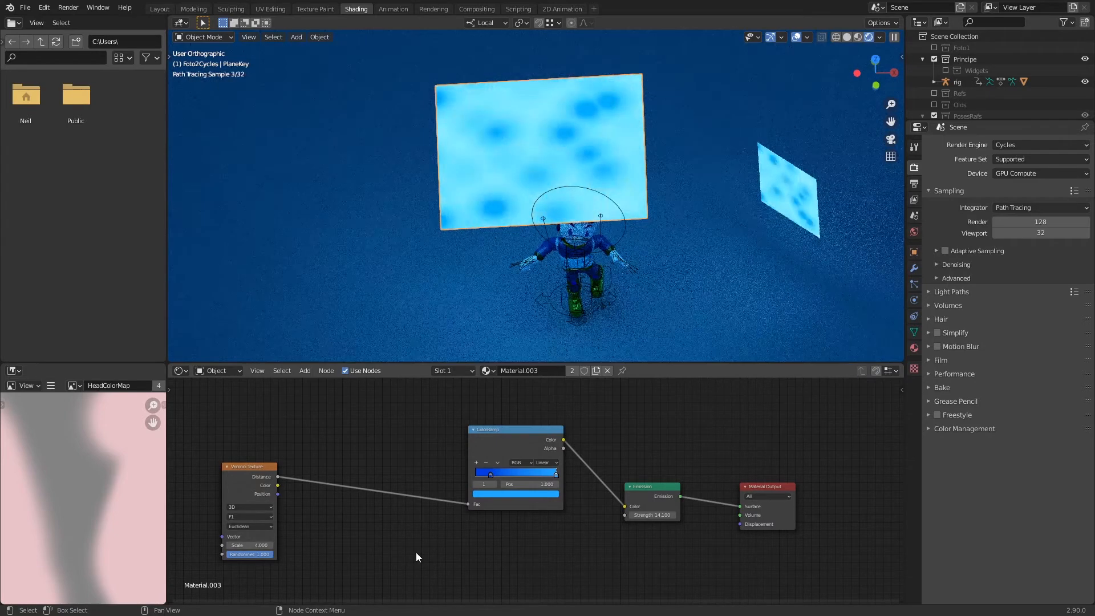
mouse_move(256, 545)
mouse_down()
mouse_move(287, 547)
mouse_move(270, 547)
mouse_up()
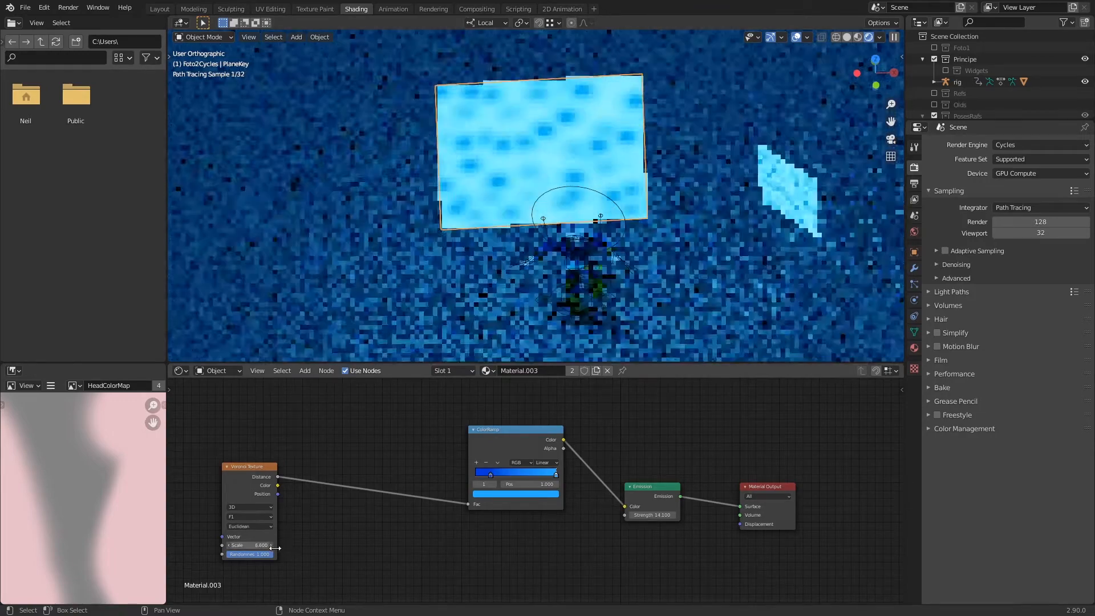
key(KP_1)
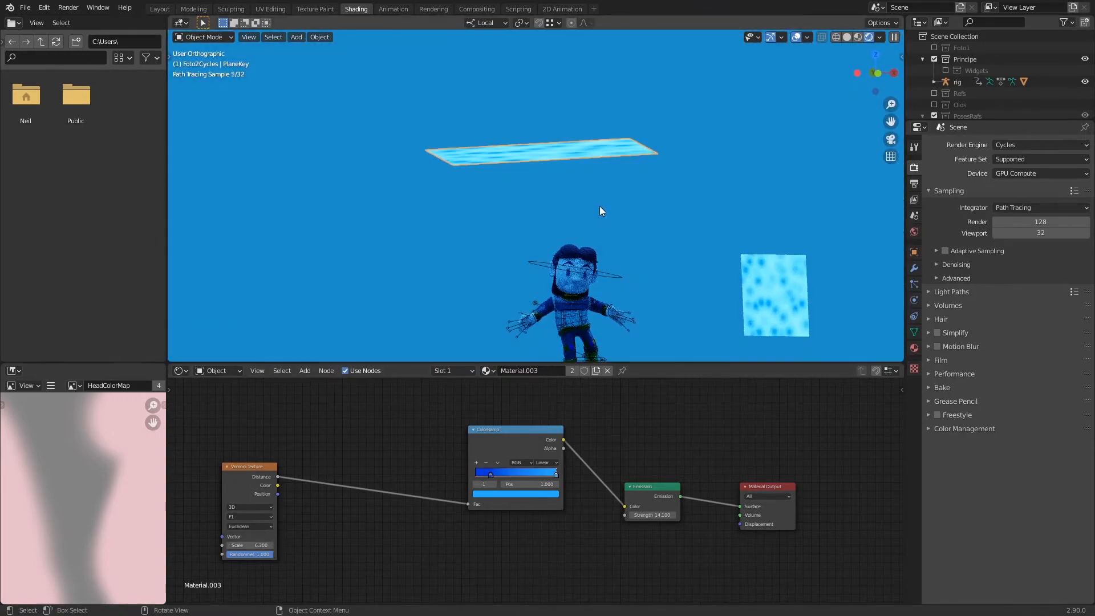
key(KP_0)
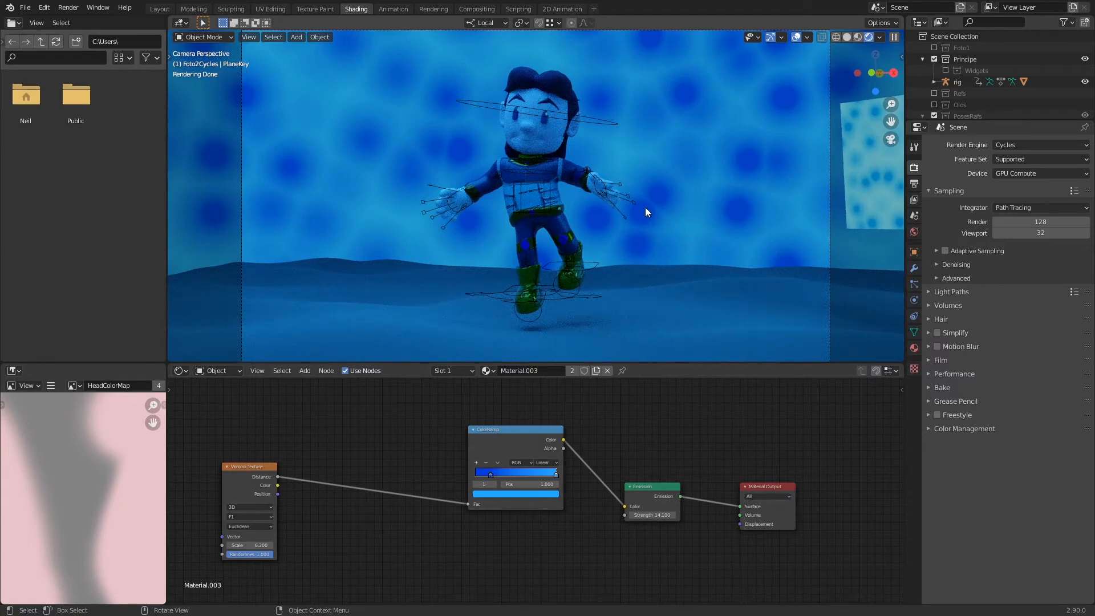
click(887, 184)
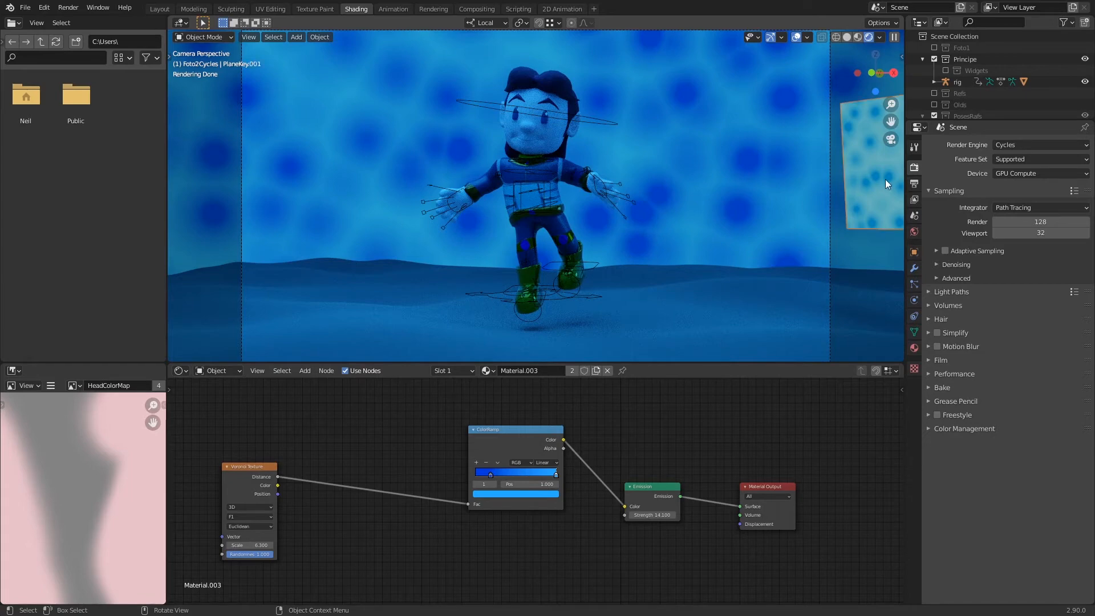
Raise the emission strength to 24.1, and give the side light plane its own material copy named BackMat.
drag(658, 515, 681, 515)
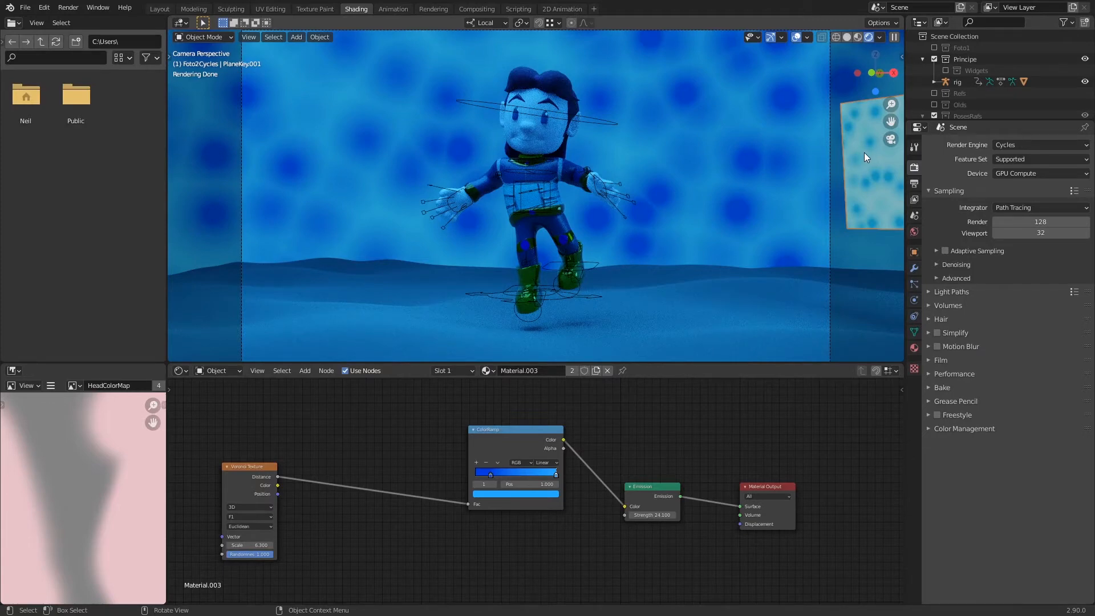
click(915, 348)
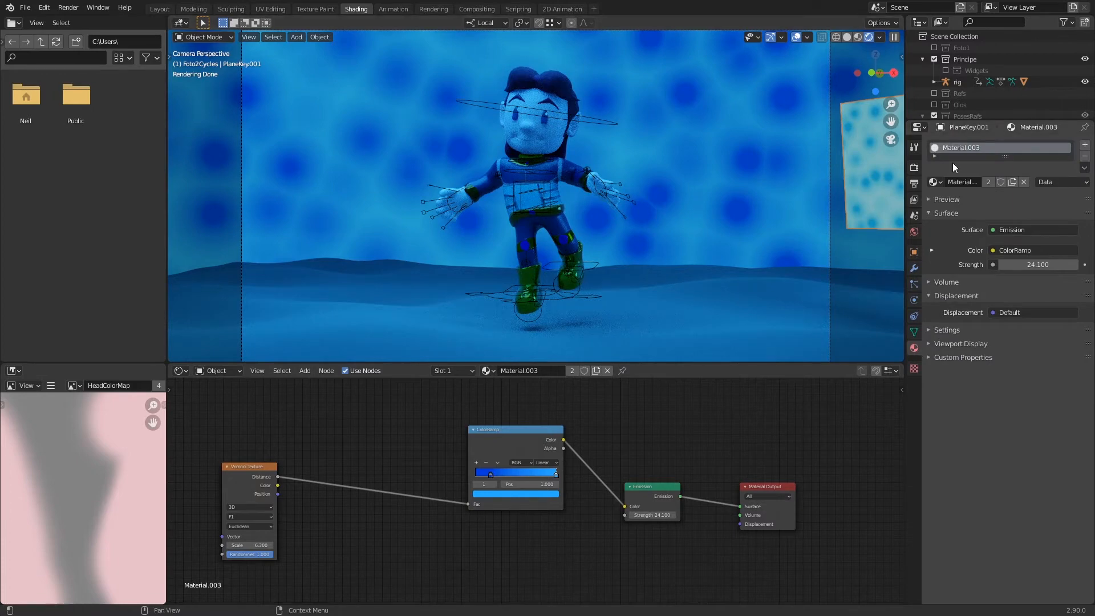
drag(906, 194, 873, 194)
click(977, 181)
double_click(963, 181)
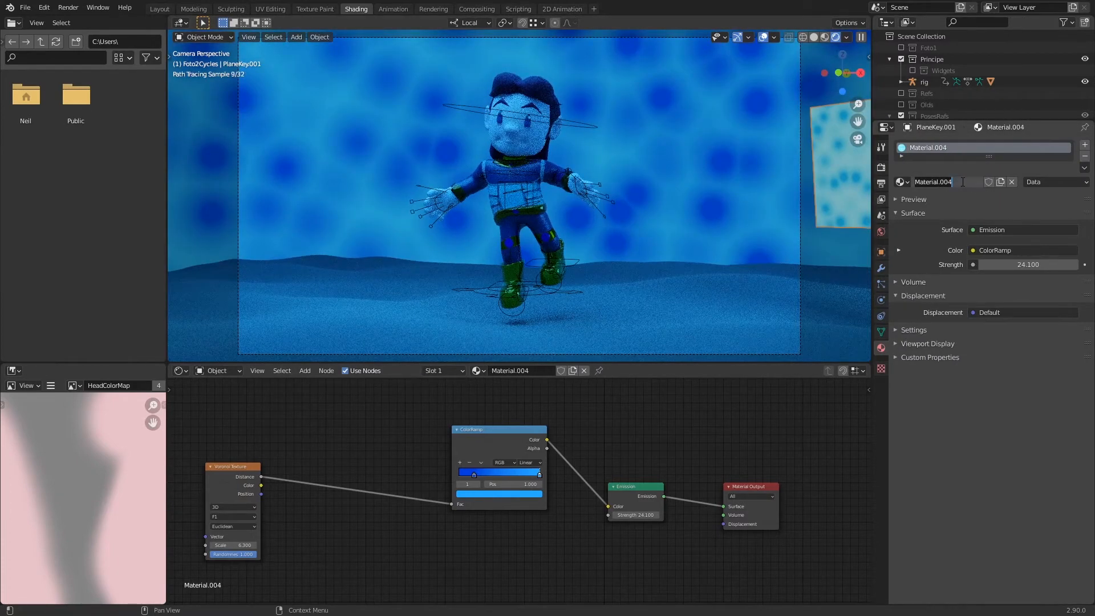
text(BackMat)
key(Return)
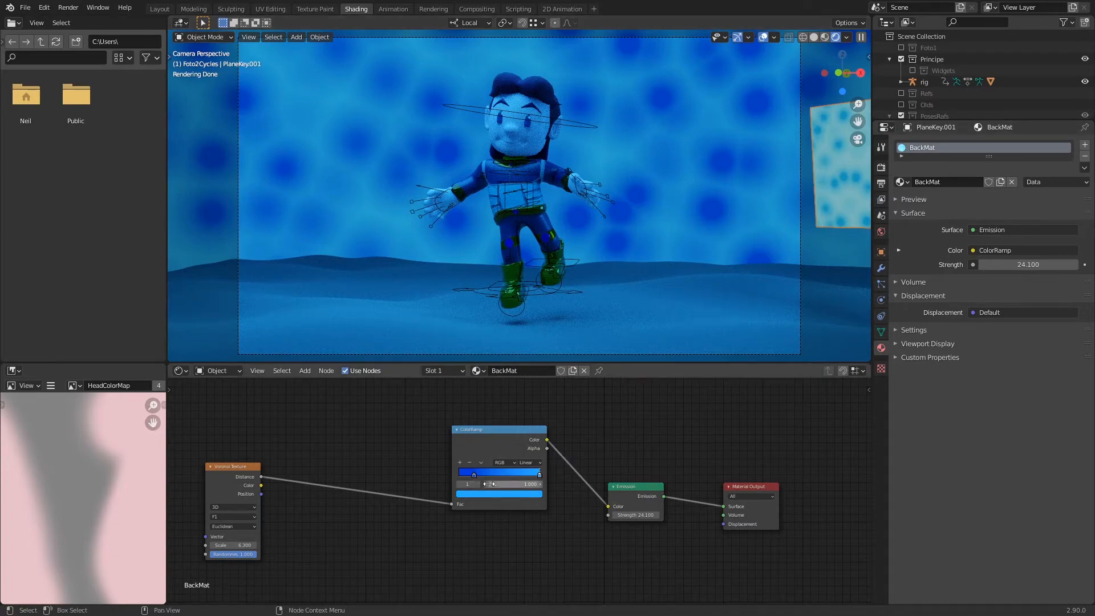
Shift BackMat's dark blue ColorRamp stop to the start of the ramp and recolour the end stop pale cyan.
click(473, 476)
drag(473, 476, 460, 476)
click(539, 473)
click(540, 493)
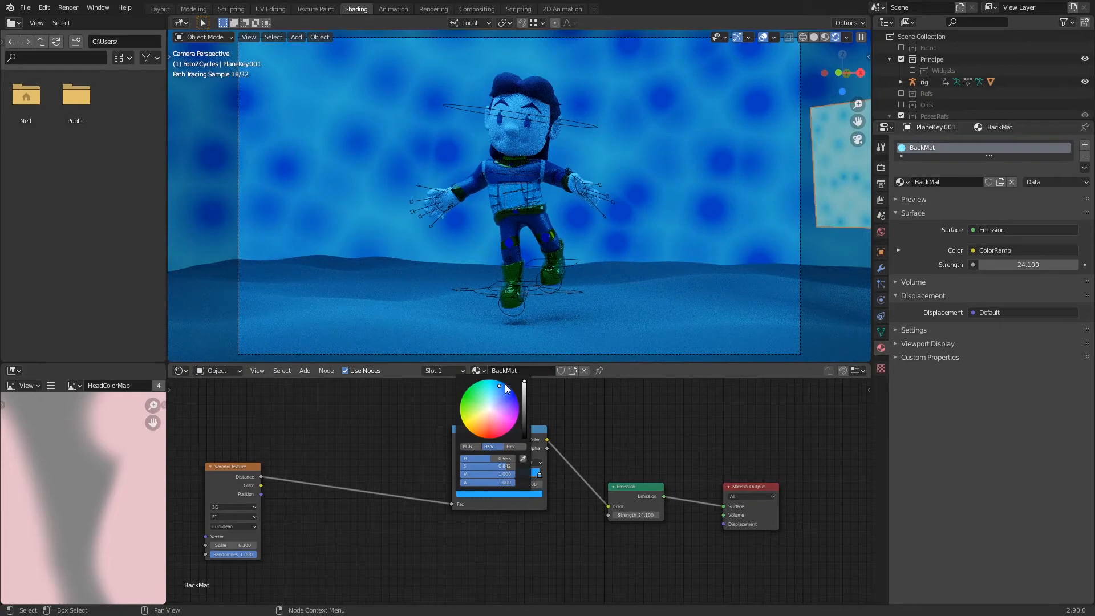
drag(501, 385, 490, 398)
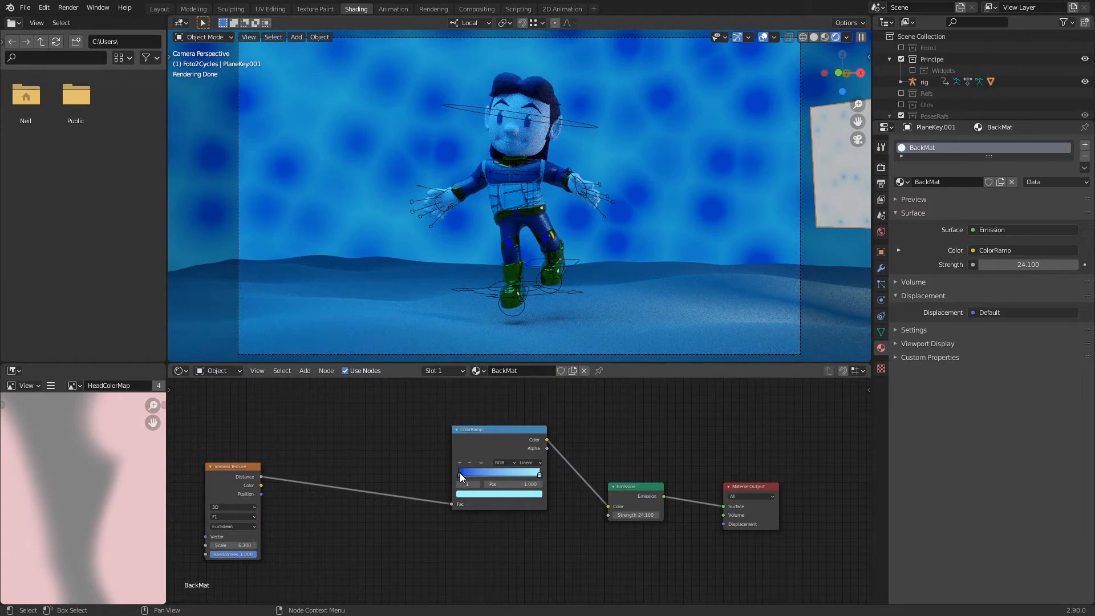
Recolour the first stop of BackMat's ColorRamp from blue to a warm yellow.
click(460, 475)
click(474, 493)
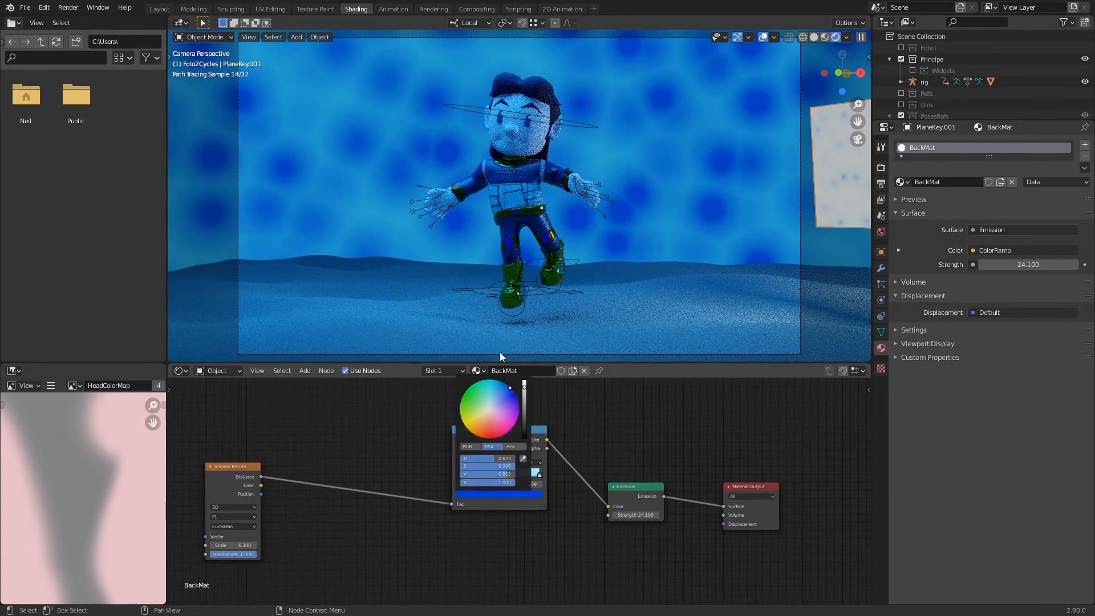
click(494, 494)
mouse_move(492, 420)
mouse_down()
mouse_move(477, 430)
mouse_move(485, 418)
mouse_move(512, 429)
mouse_move(474, 420)
mouse_up()
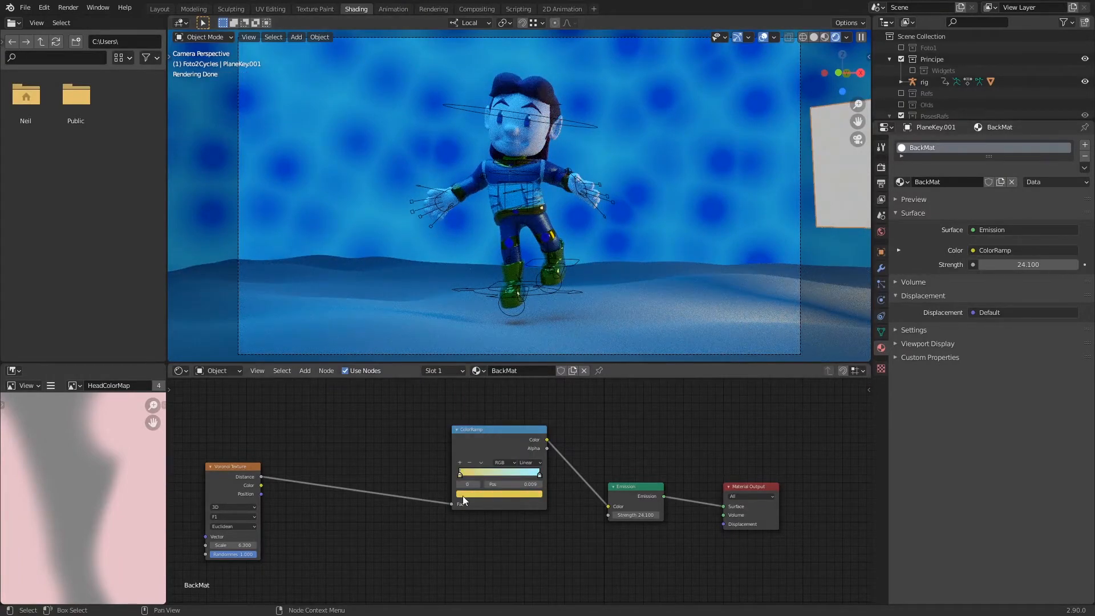
Recolour the end stop of BackMat's ColorRamp to a pale cream and save the file.
click(541, 478)
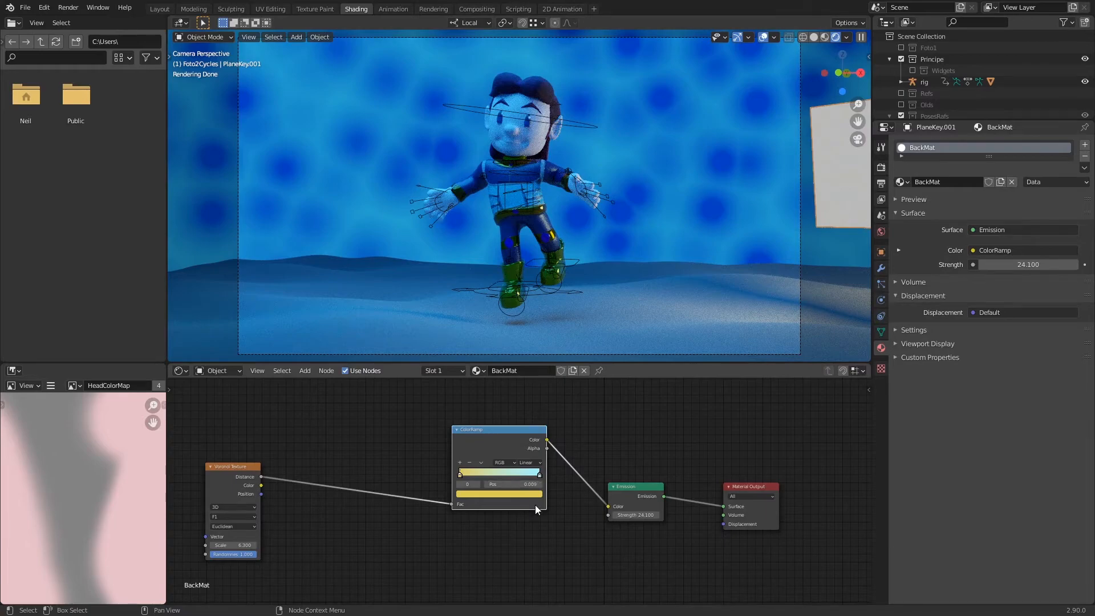
click(541, 477)
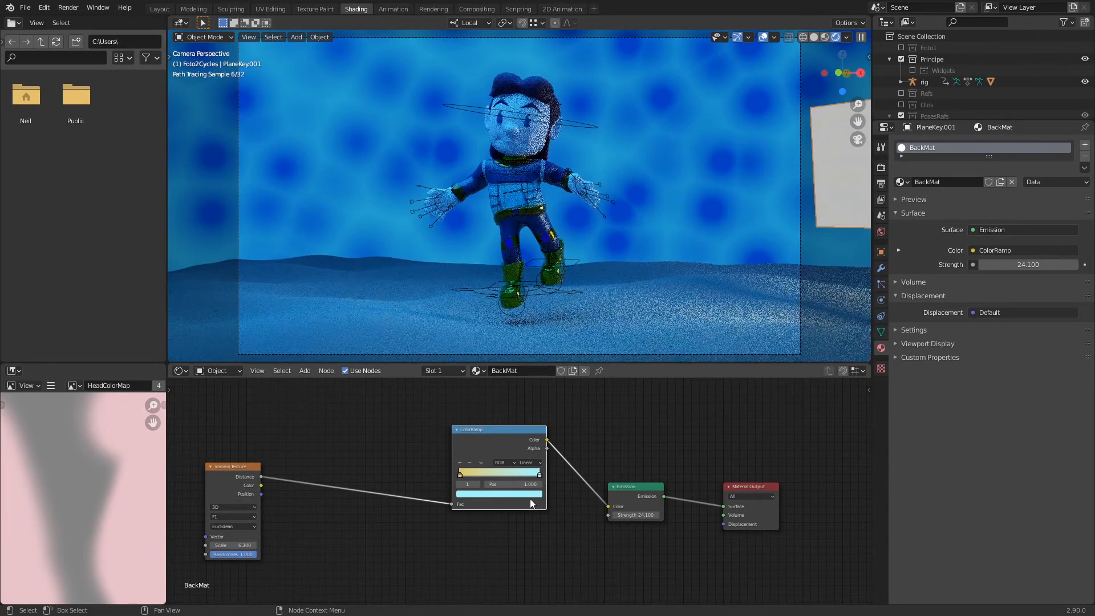
click(530, 494)
drag(504, 403, 486, 412)
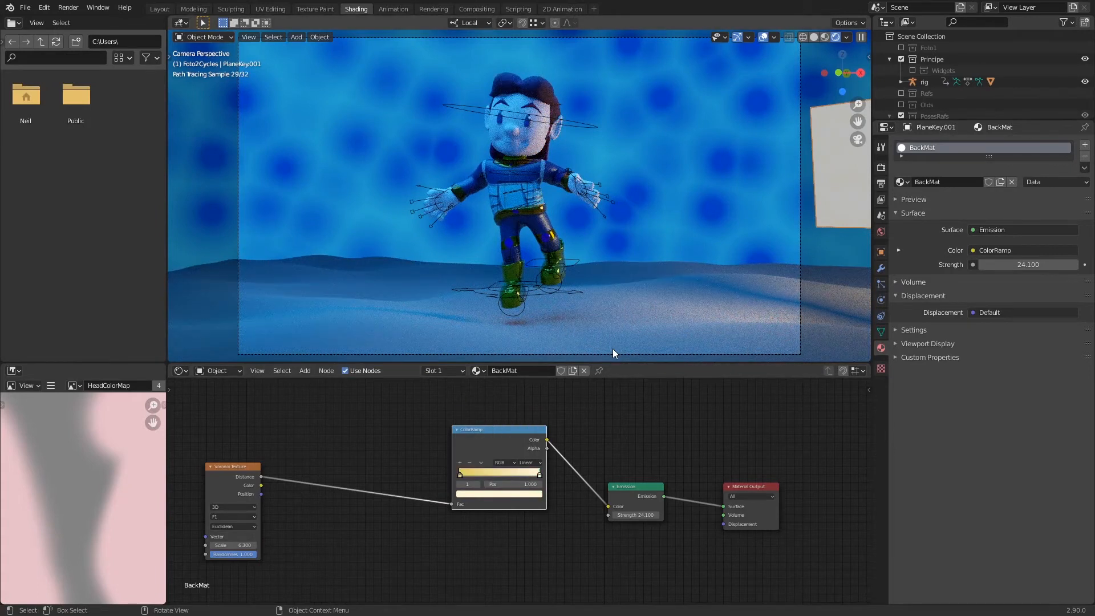
key(ctrl+s)
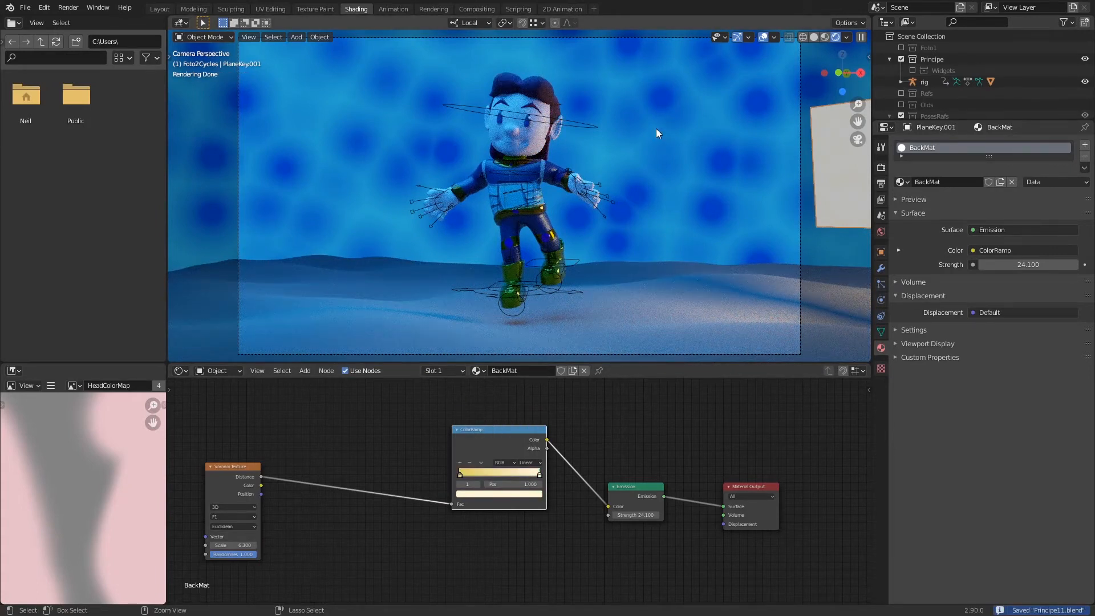
Hide the viewport overlays, enlarge the outliner enough to list all collections, and save the file.
click(763, 36)
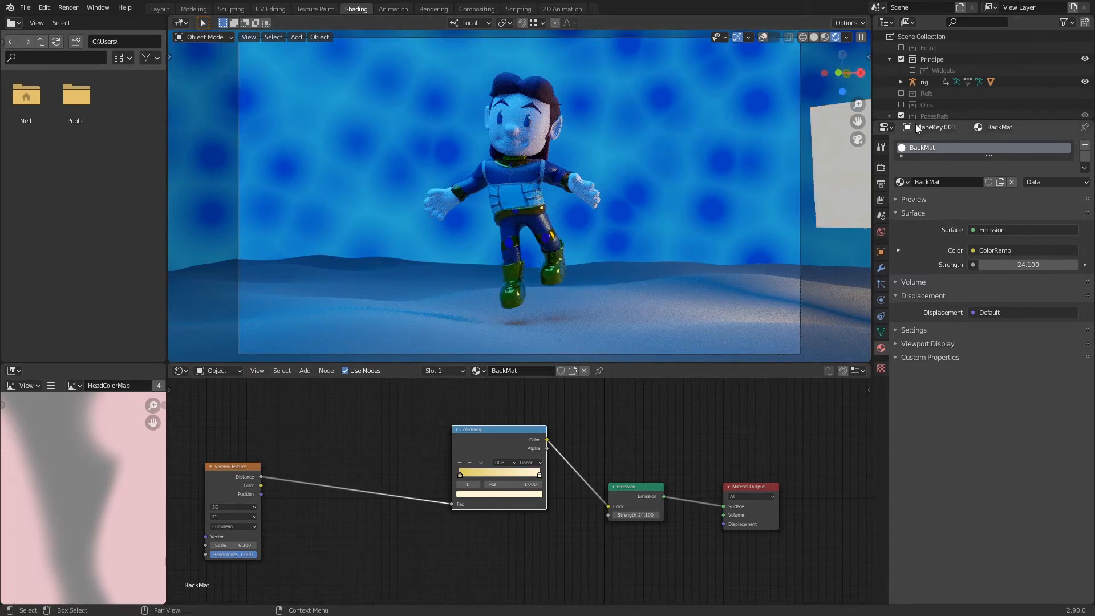
drag(939, 119, 939, 256)
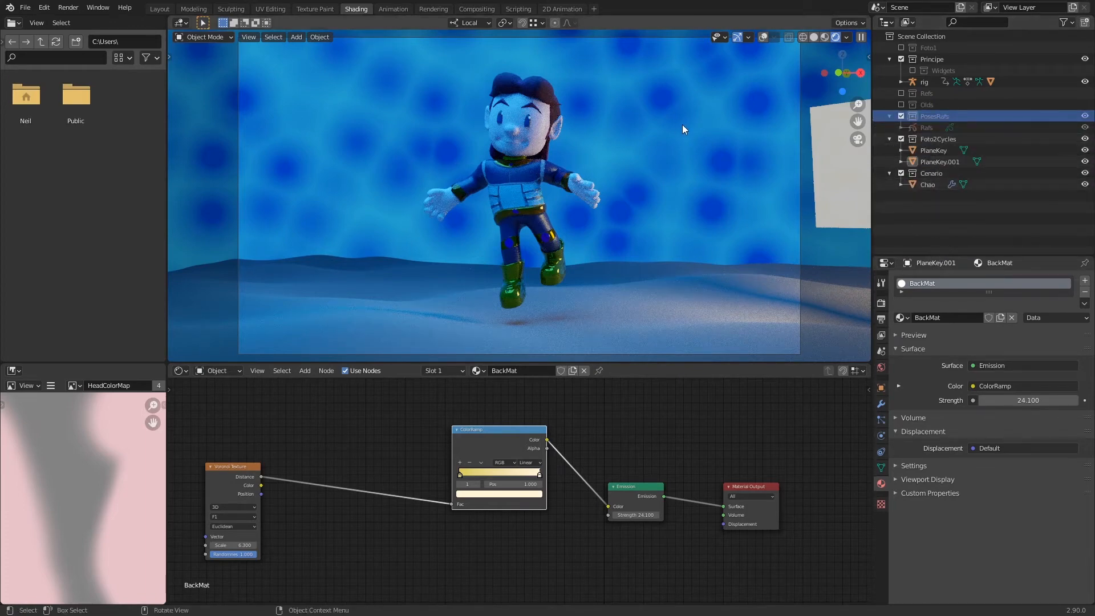
key(ctrl+s)
Switch the viewport to material preview, enable the Foto1 collection and compare the scene with Foto2Cycles excluded and included.
click(825, 36)
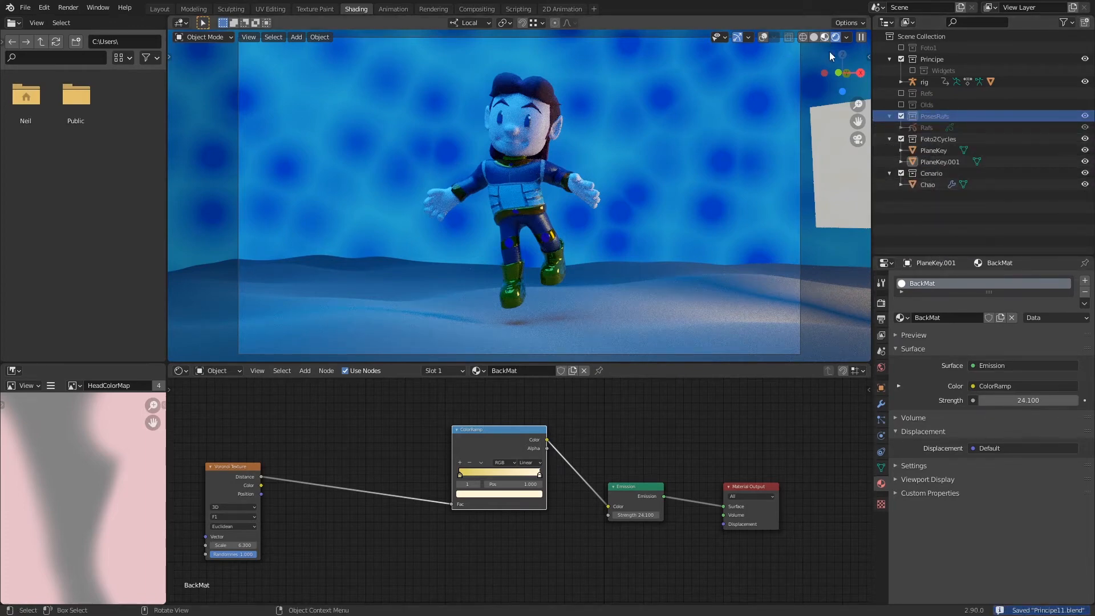
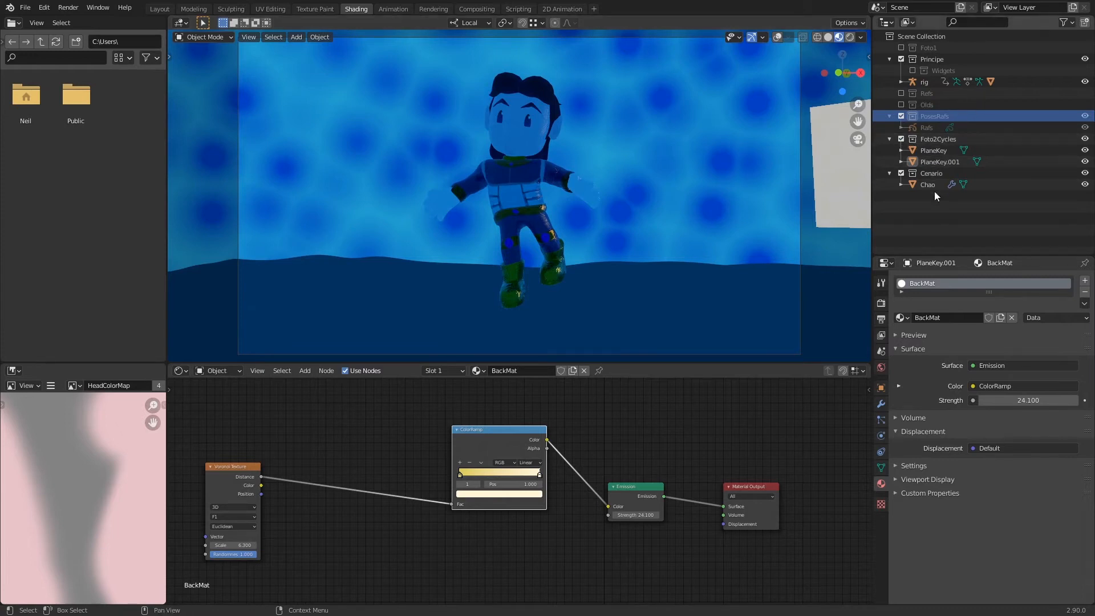
click(902, 47)
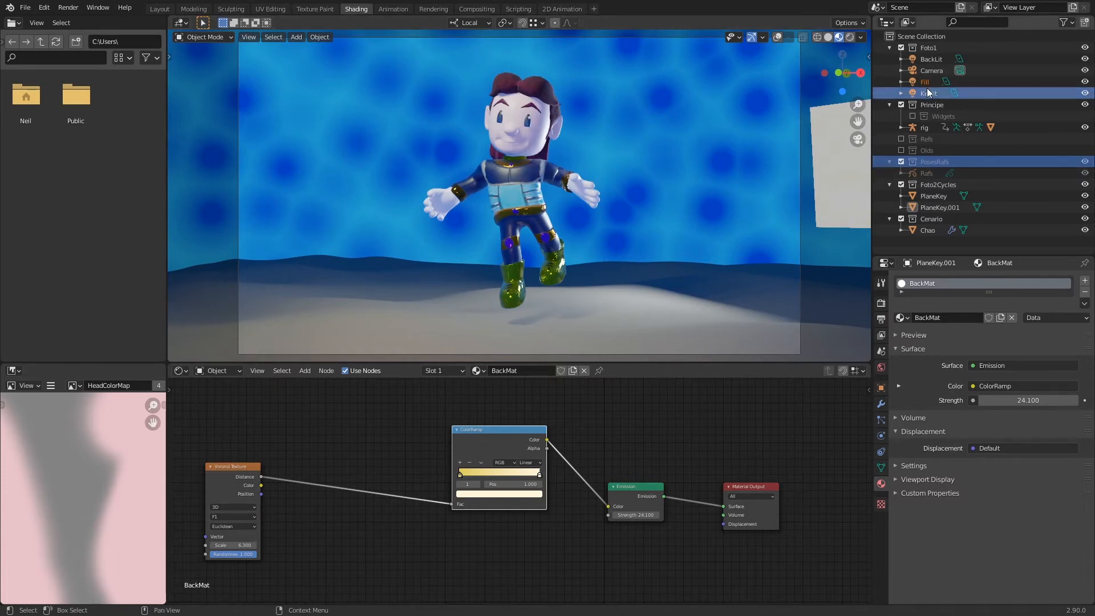
click(850, 186)
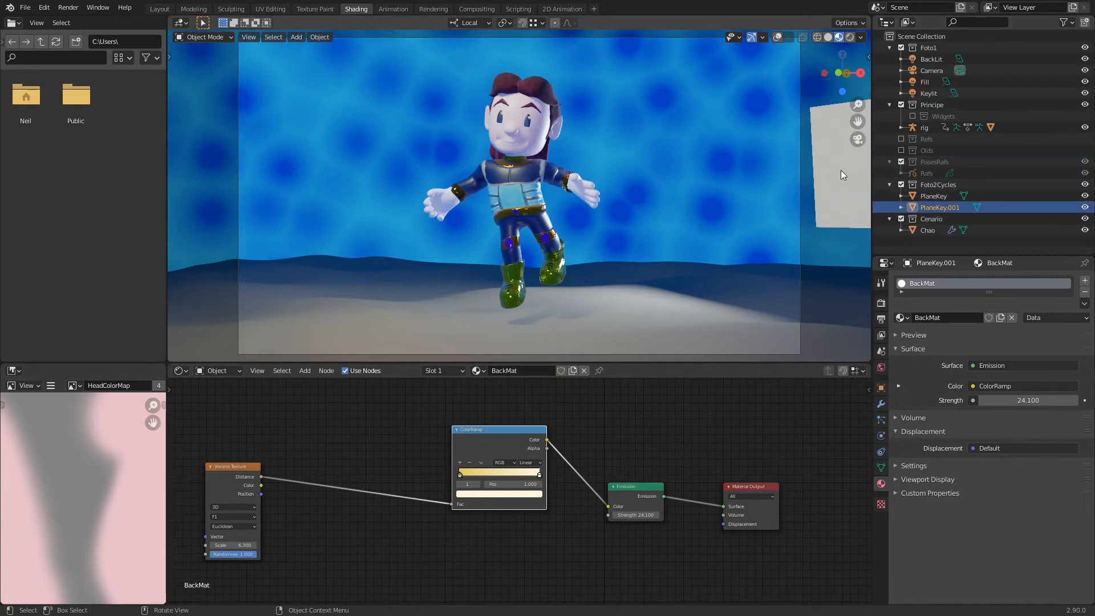
click(902, 185)
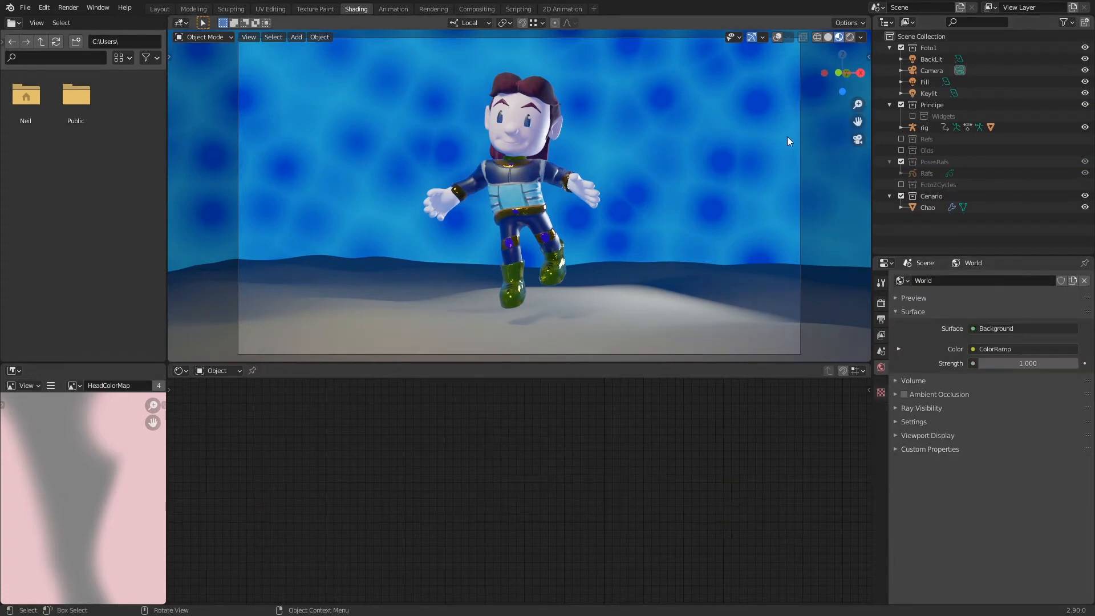
click(902, 185)
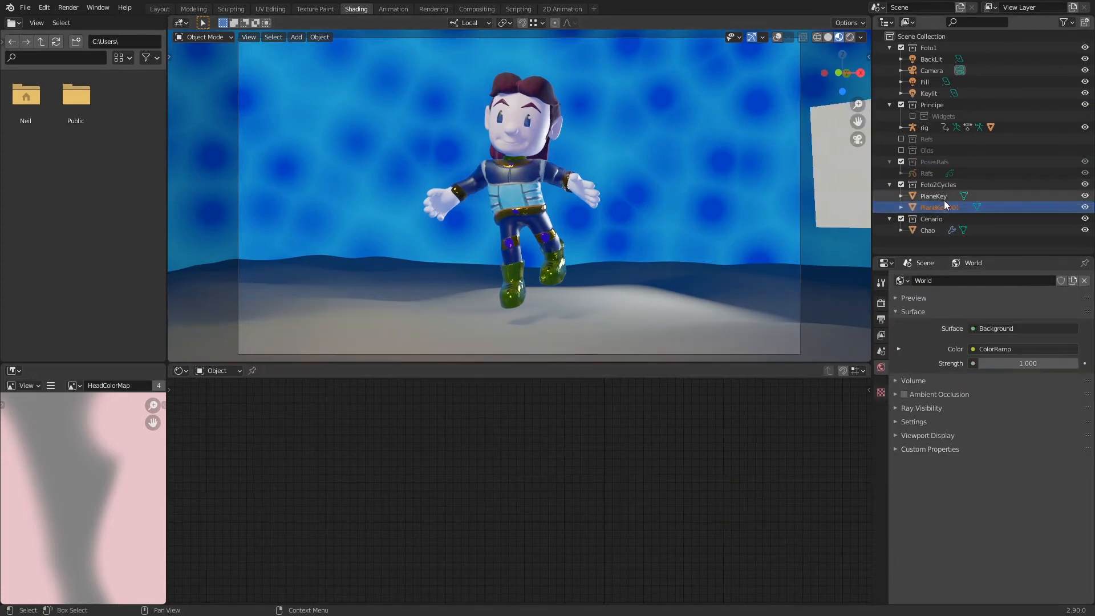
Select the PlaneKey object and the Voronoi Texture and ColorRamp nodes in its material.
click(933, 196)
click(949, 207)
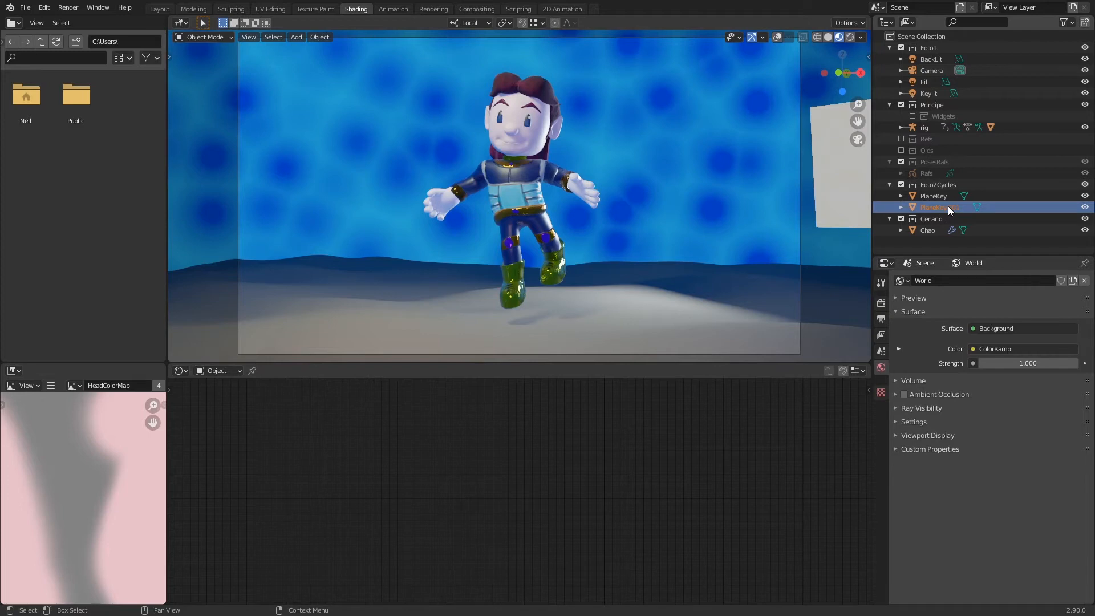
click(940, 196)
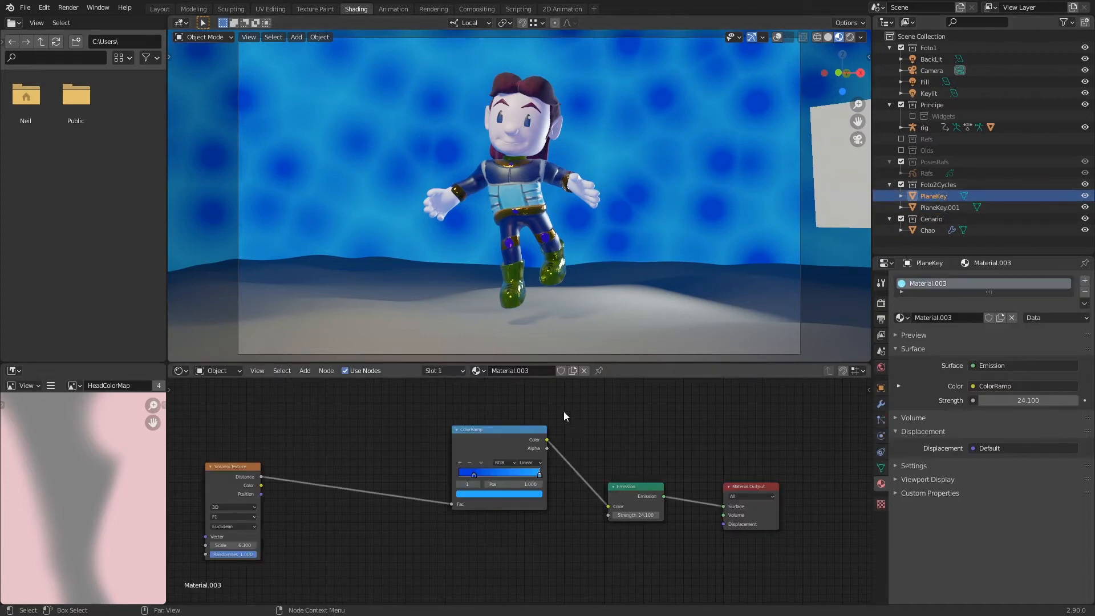
drag(193, 421, 570, 555)
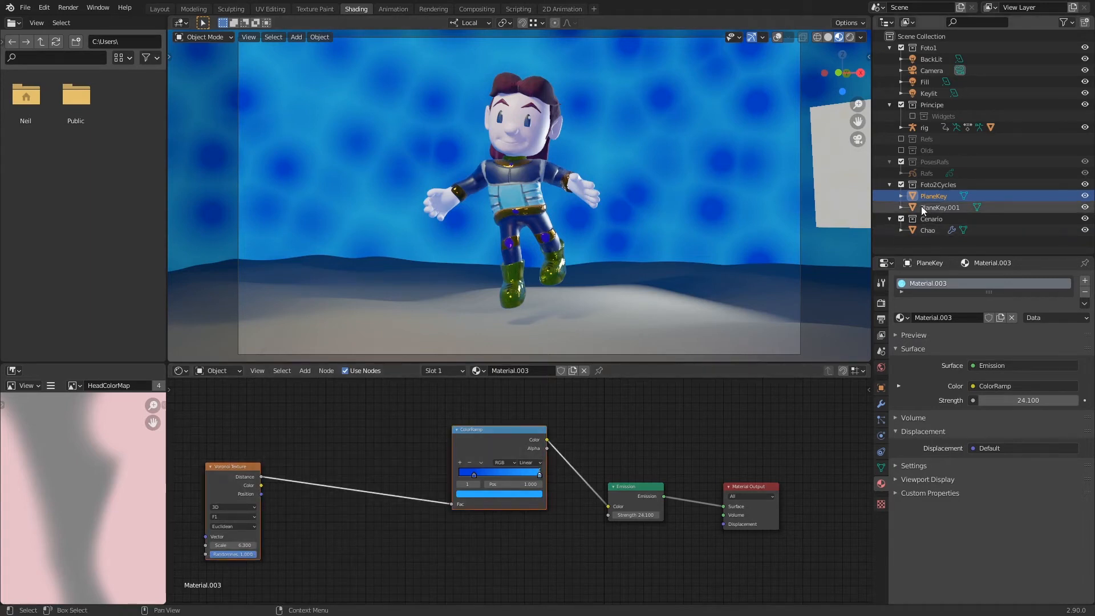
Exclude the Foto2Cycles collection and select the Keylit area light in Foto1.
click(902, 184)
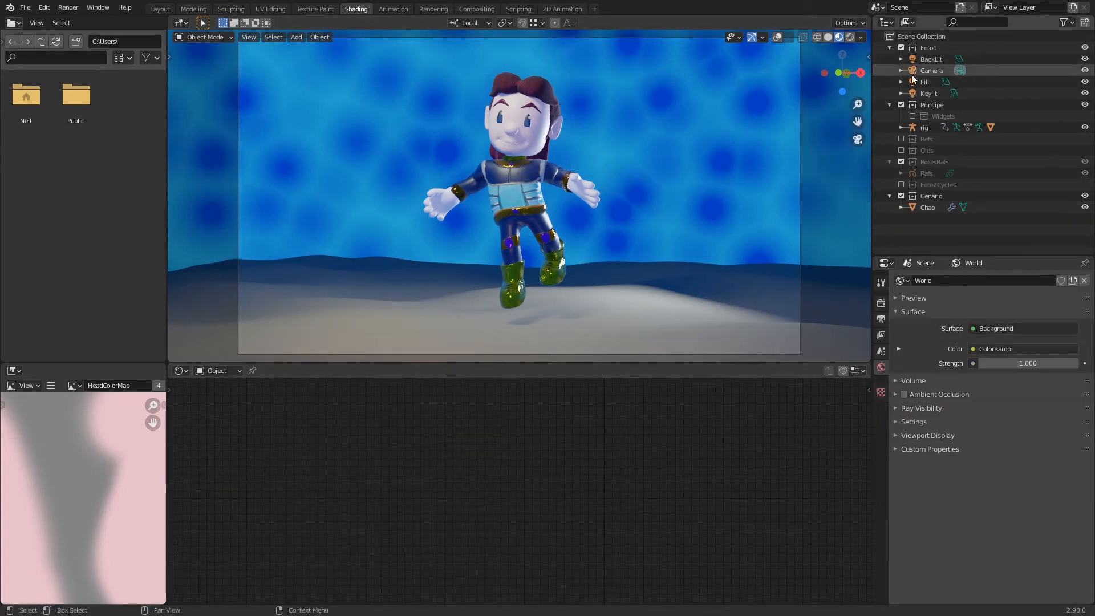
click(927, 47)
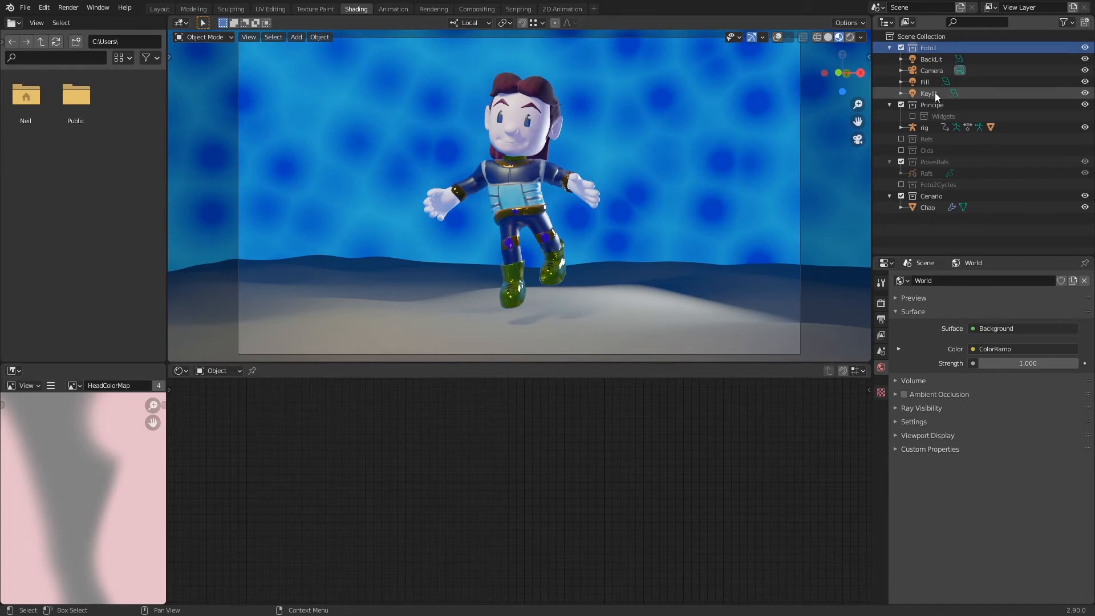
click(935, 92)
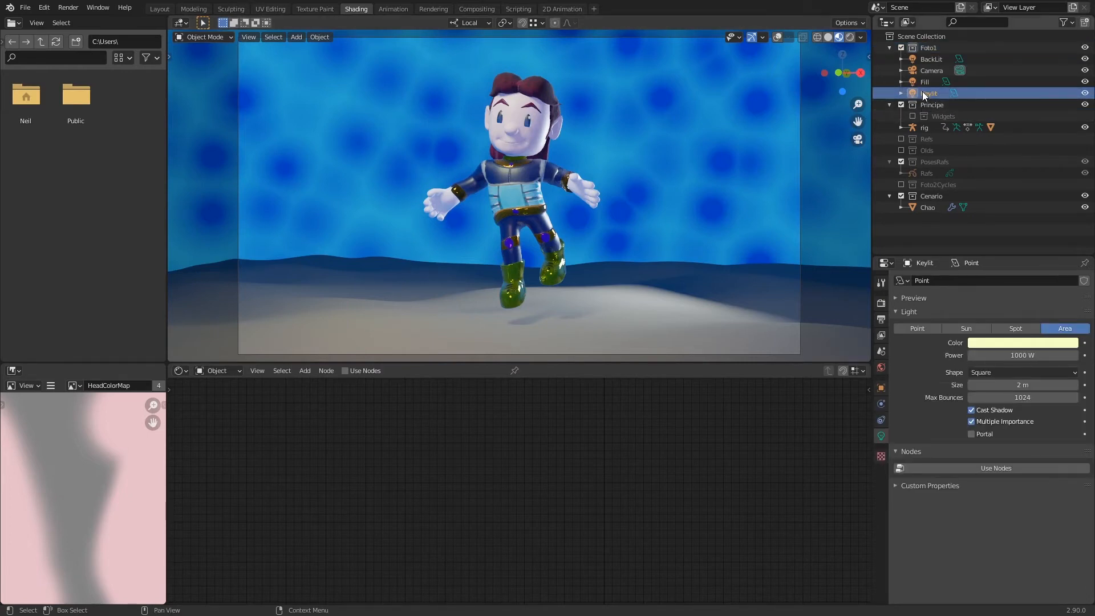
Enable nodes on the Keylit light, paste the Voronoi Texture and ColorRamp, and connect the ramp to the Emission color.
key(KP_0)
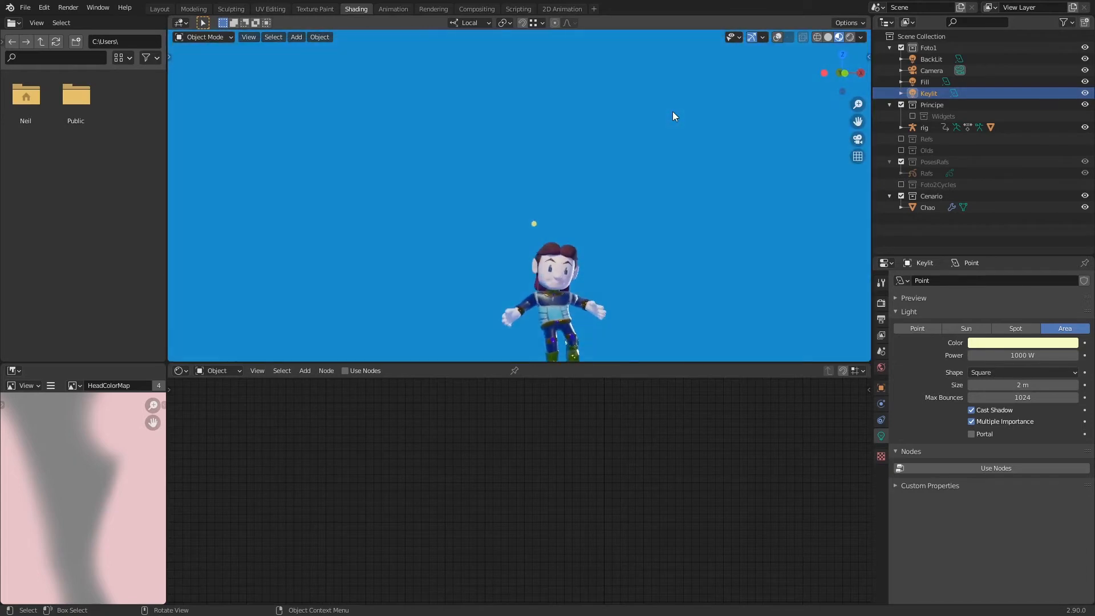
click(776, 36)
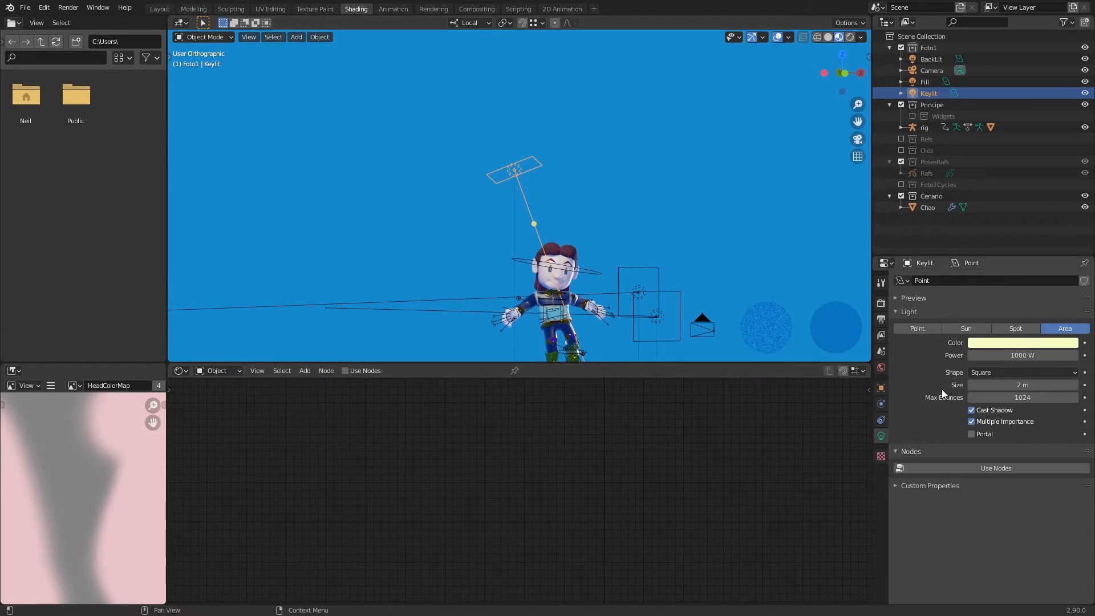
click(966, 468)
key(ctrl+v)
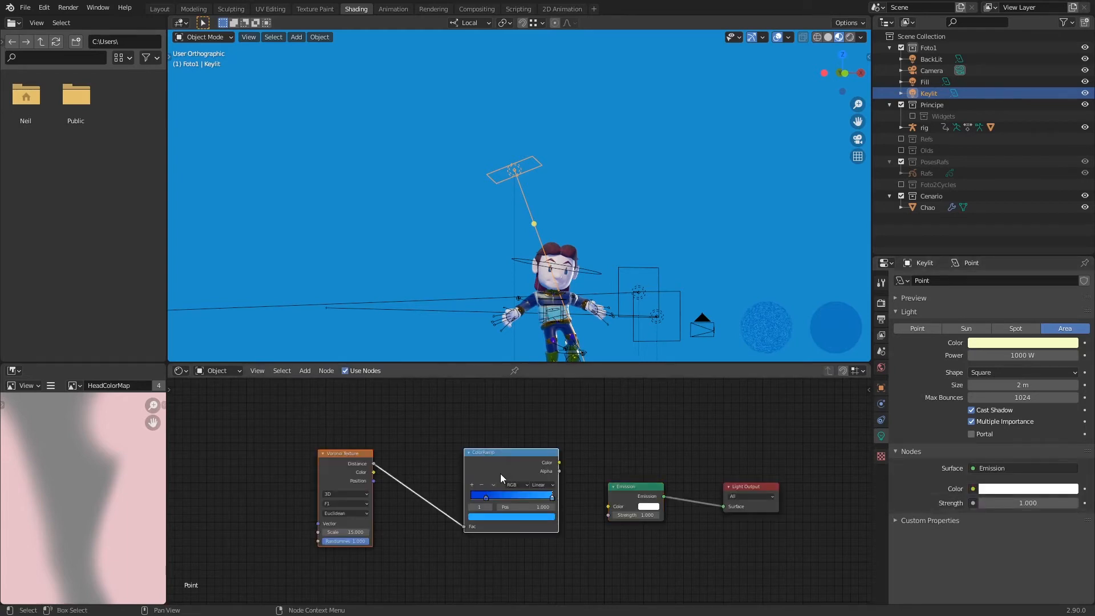
drag(560, 463, 608, 507)
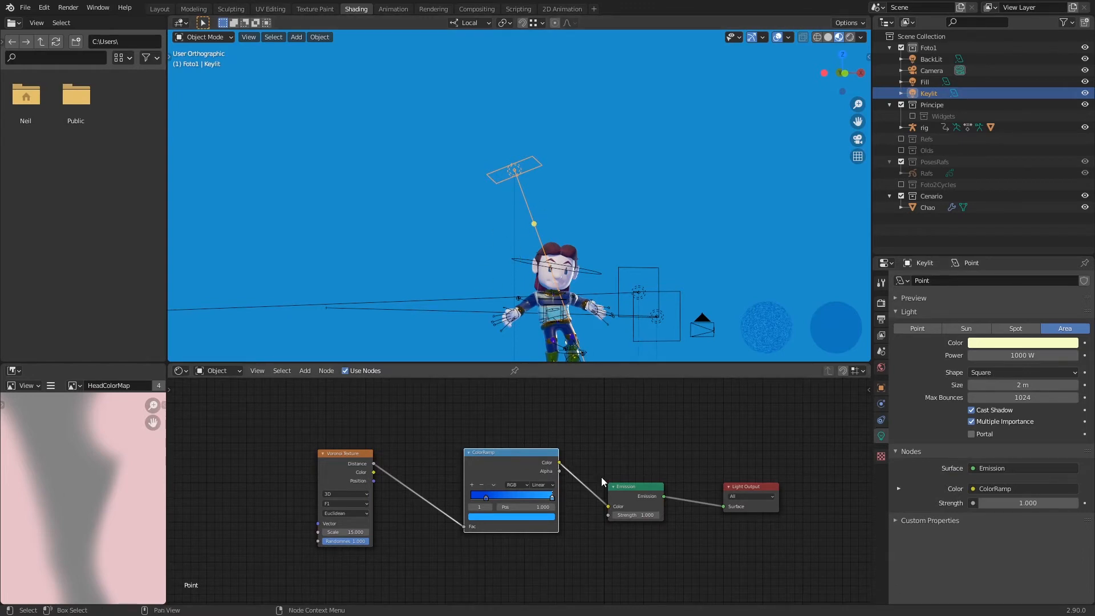
Rotate the Keylit area light in the top view so that it aims closer to the character.
scroll(602, 477, up, 3)
middle_drag(599, 283, 573, 324)
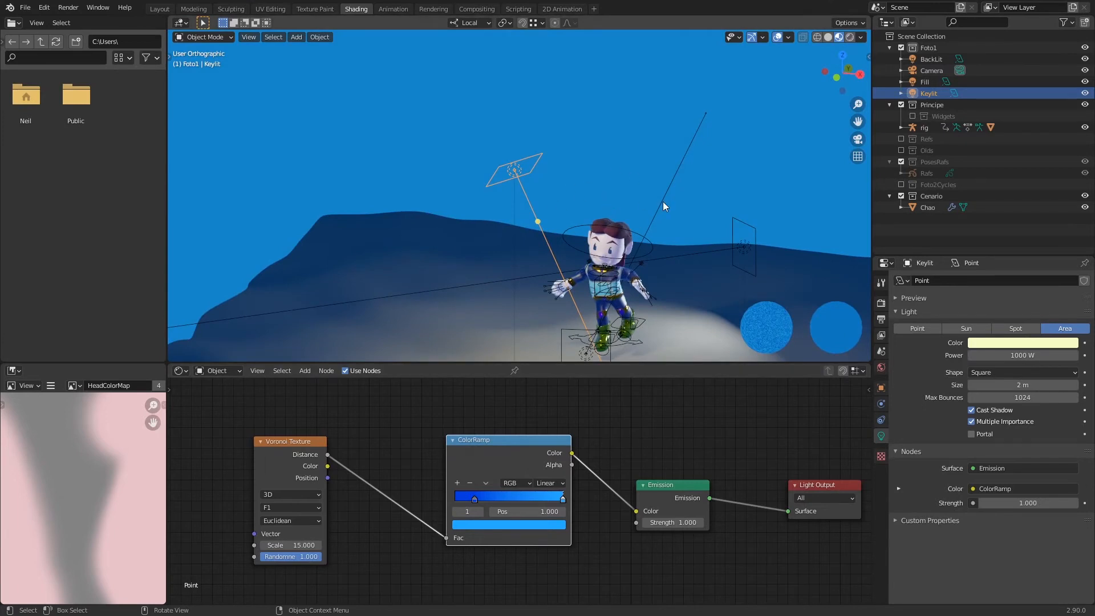
key(KP_7)
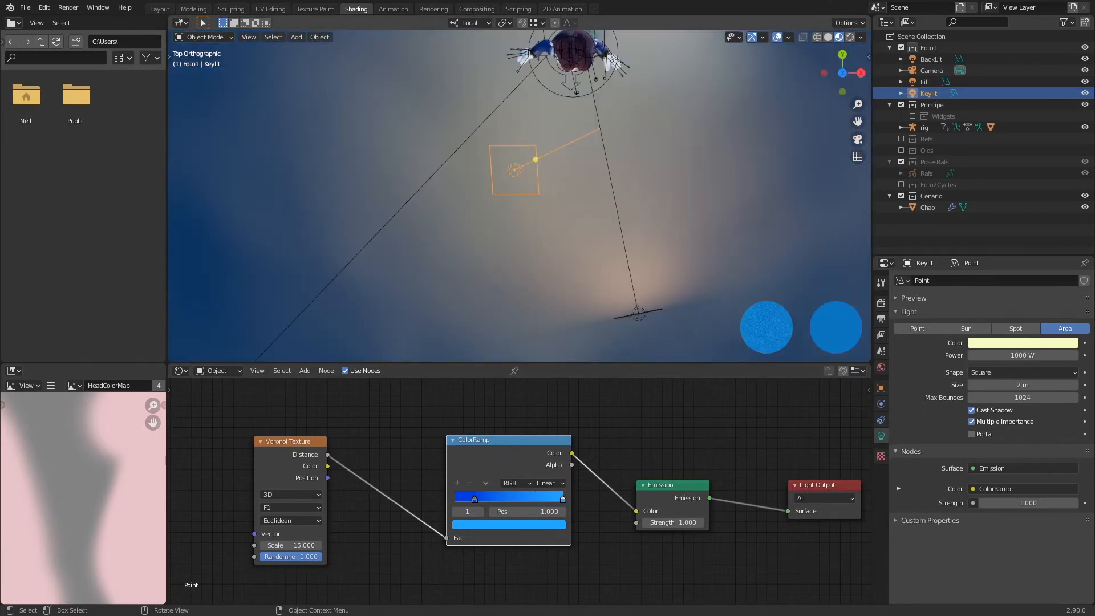
key(r)
click(625, 125)
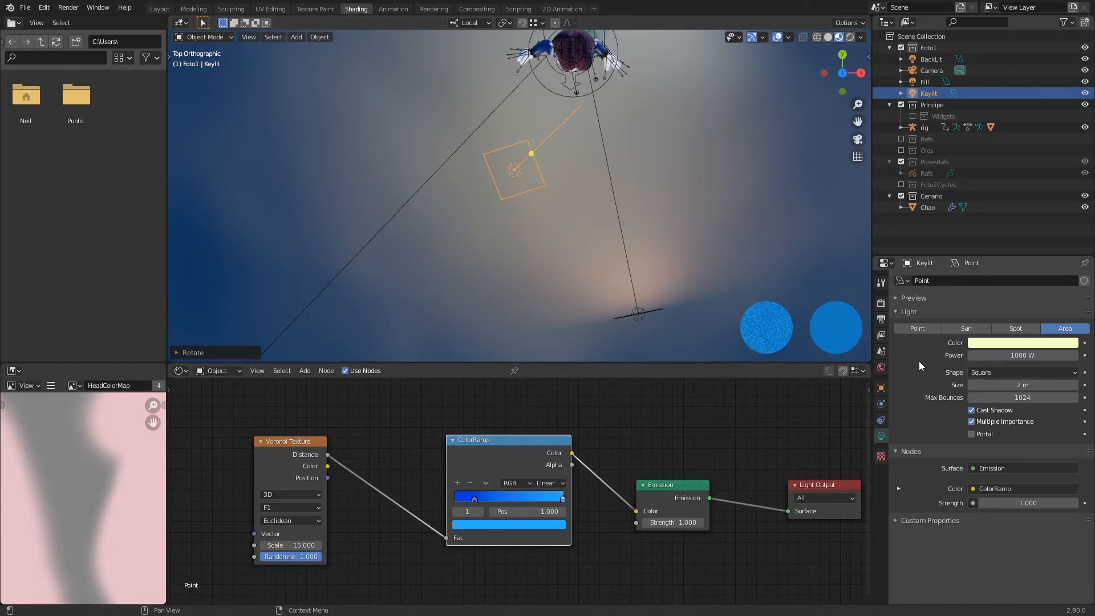
Set the Keylit light's size to 5 m, return to the camera view and save the file.
click(1011, 386)
text(5)
key(Return)
key(KP_0)
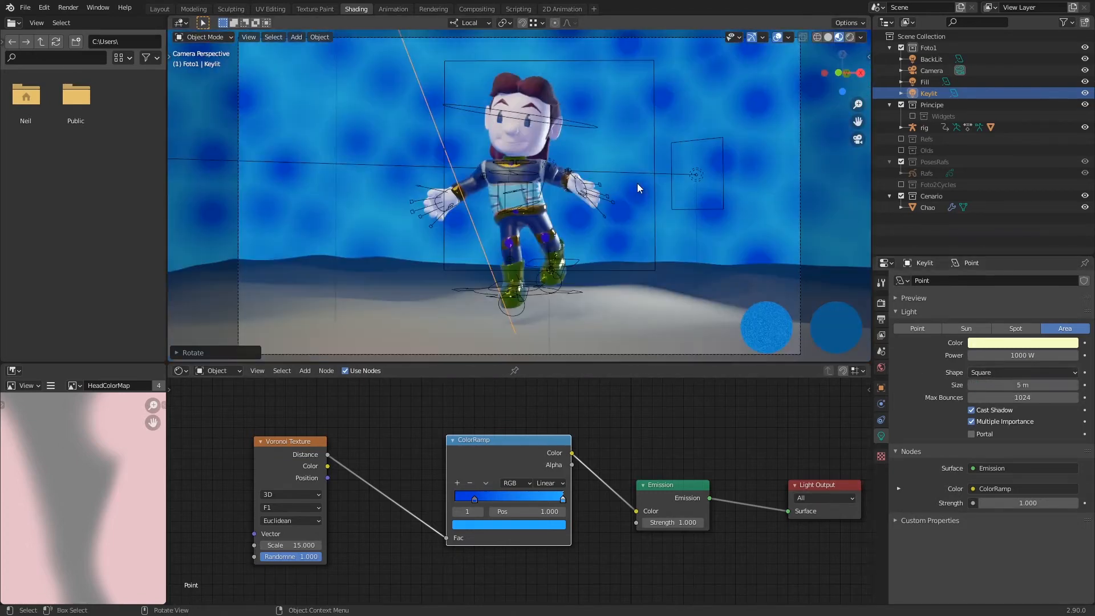
key(ctrl+s)
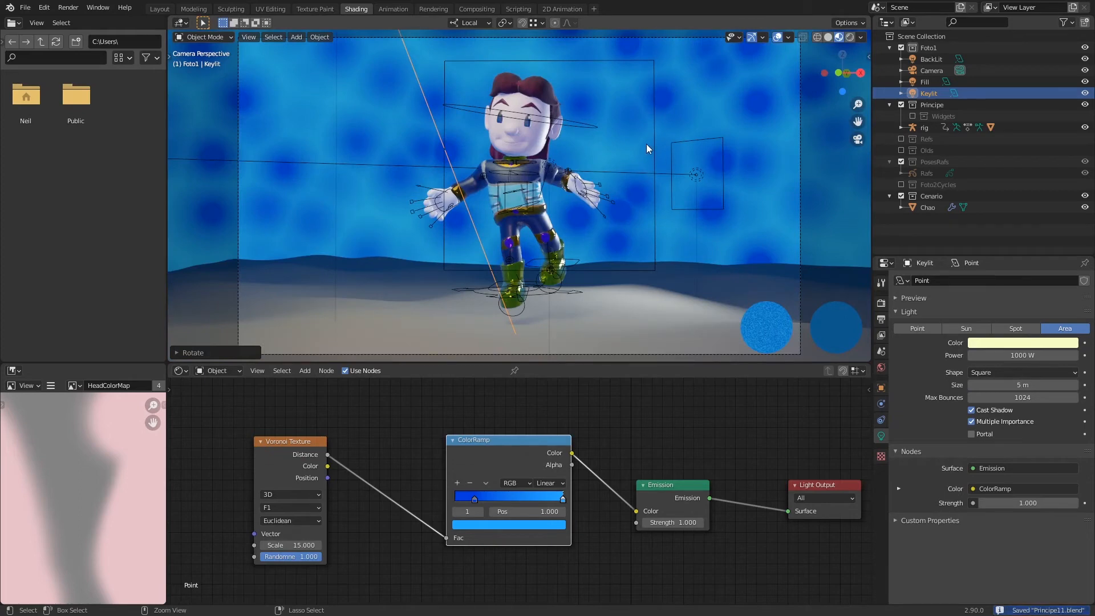
Check the BackLit area light's settings, reselect the Keylit light and save the file.
click(720, 208)
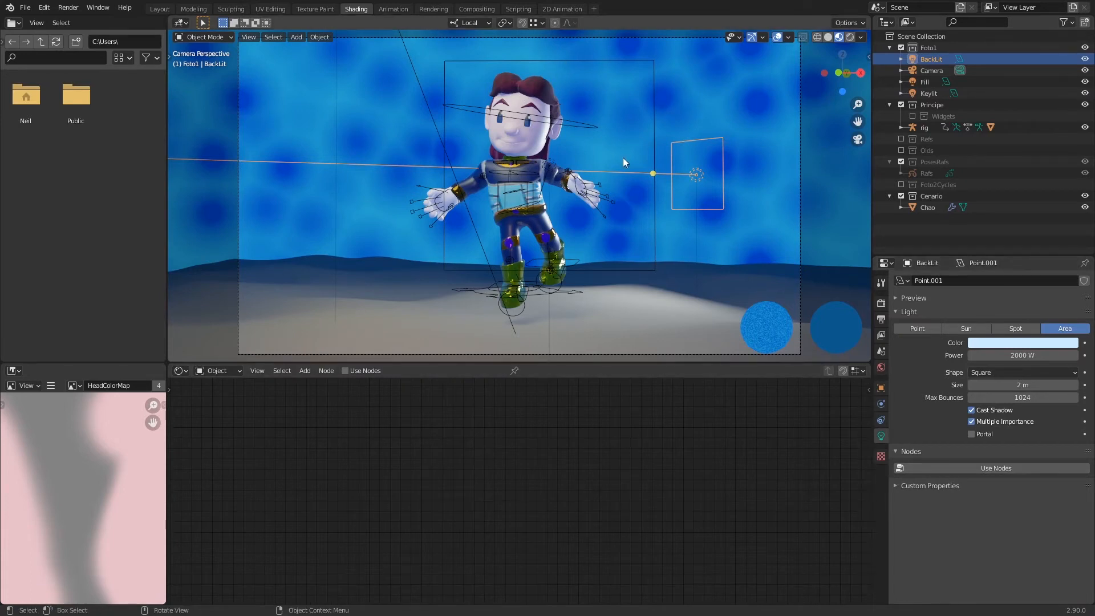
ctrl+middle_drag(622, 198, 563, 115)
click(486, 36)
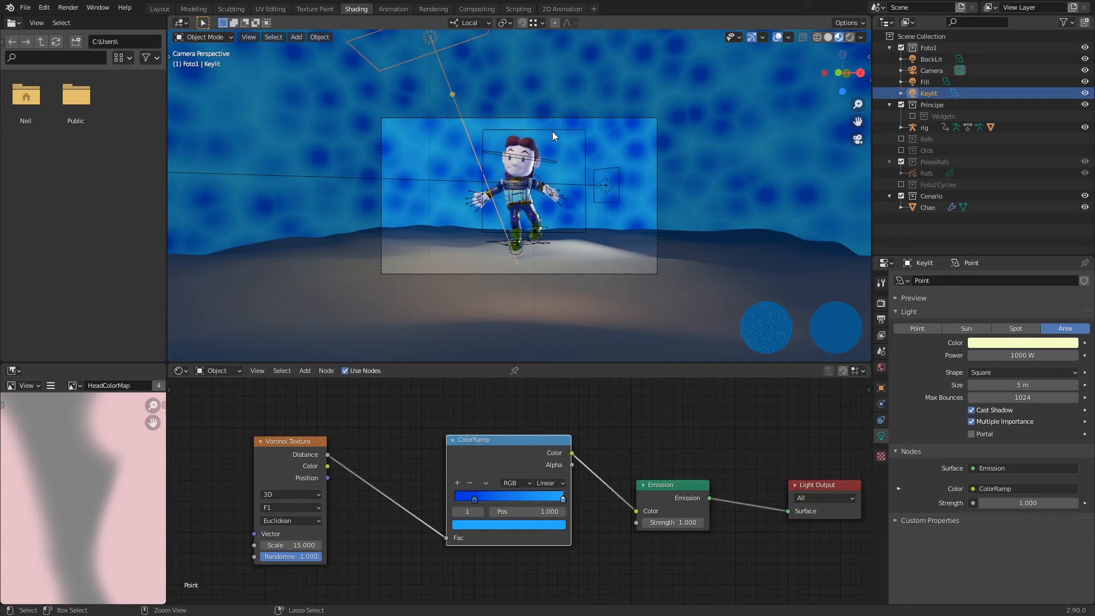
key(ctrl+s)
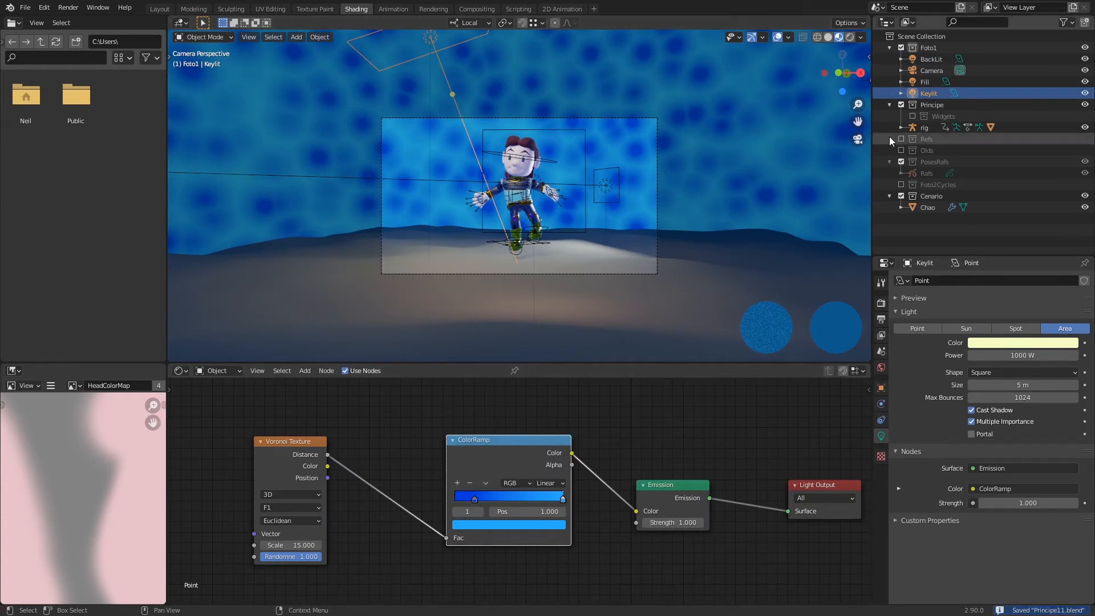
Toggle the Keylit, Fill and BackLit lights' visibility to compare their effect, leave only Fill hidden and save the file.
click(1086, 93)
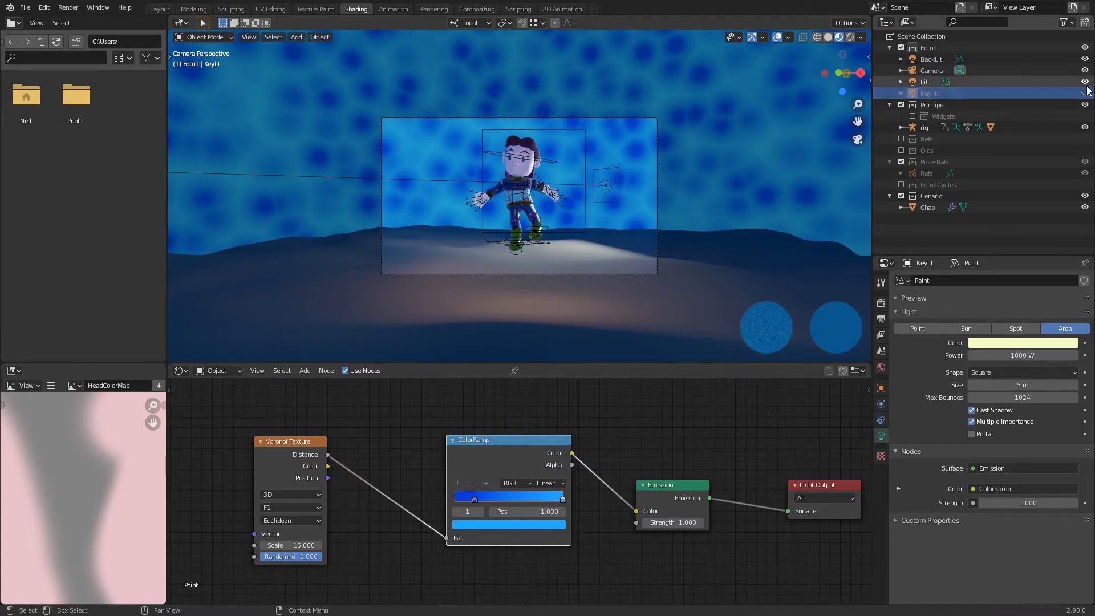
click(1086, 82)
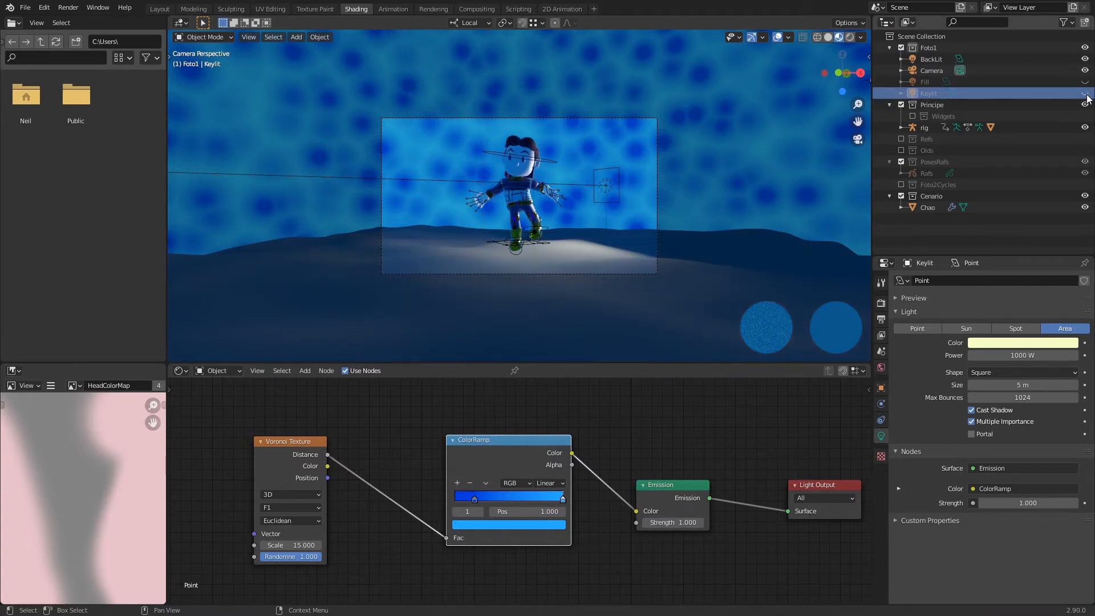
click(1086, 82)
click(1086, 82)
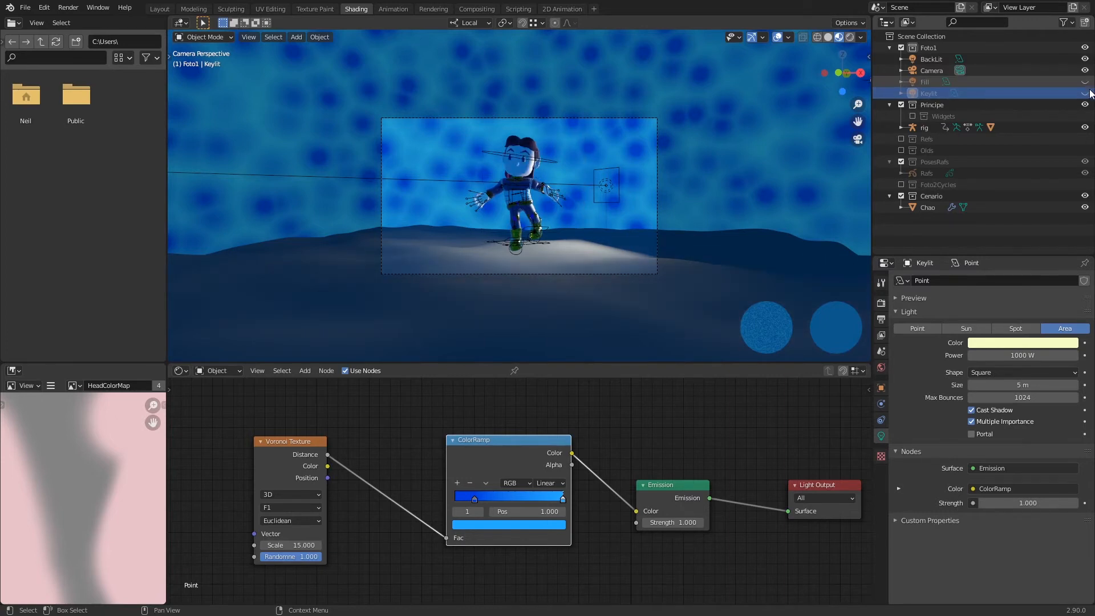
click(1087, 94)
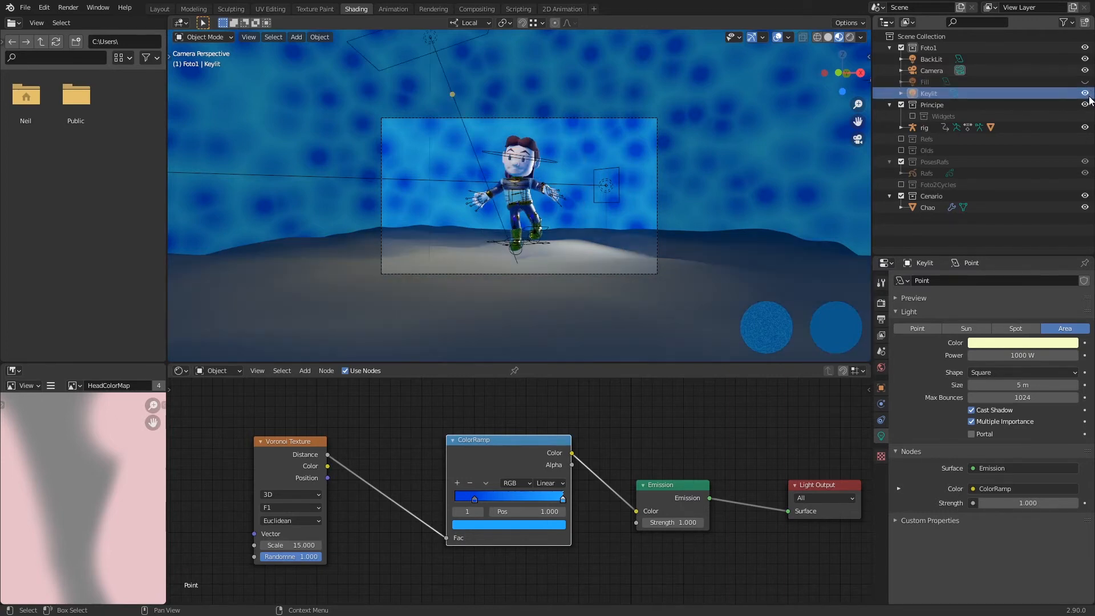
click(1086, 59)
click(1086, 59)
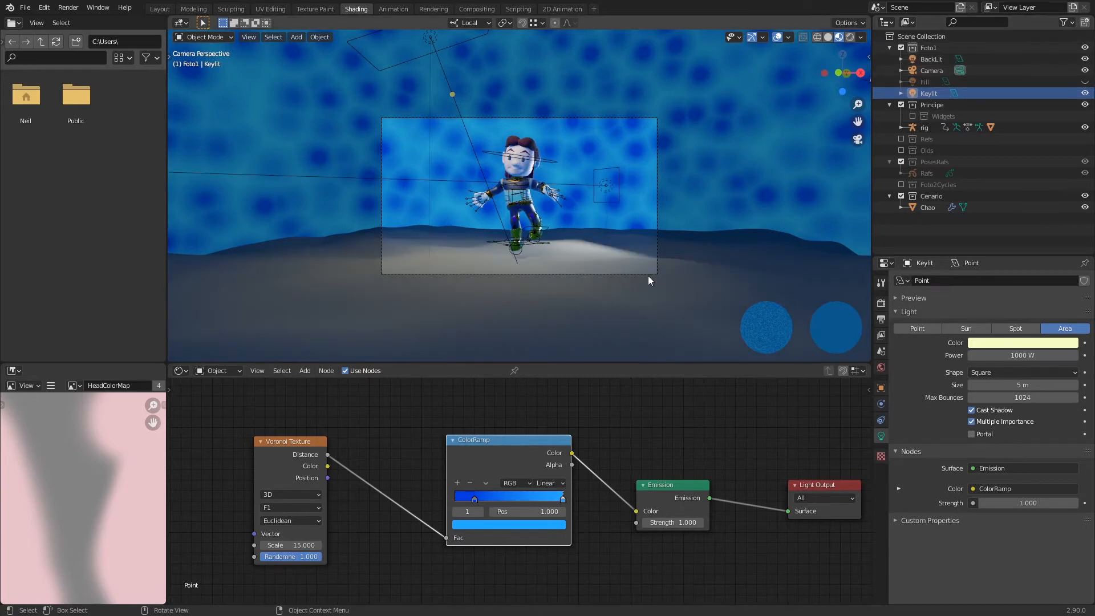
key(ctrl+s)
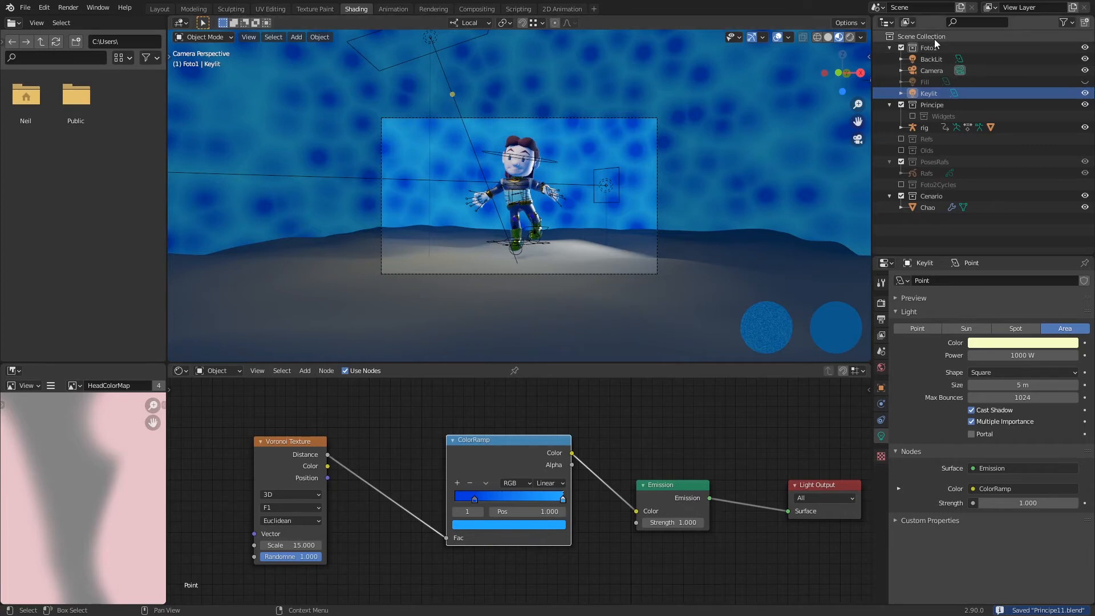
Switch the viewport to rendered shading, exclude the Foto1 collection, include Foto2Cycles and save the file.
click(850, 37)
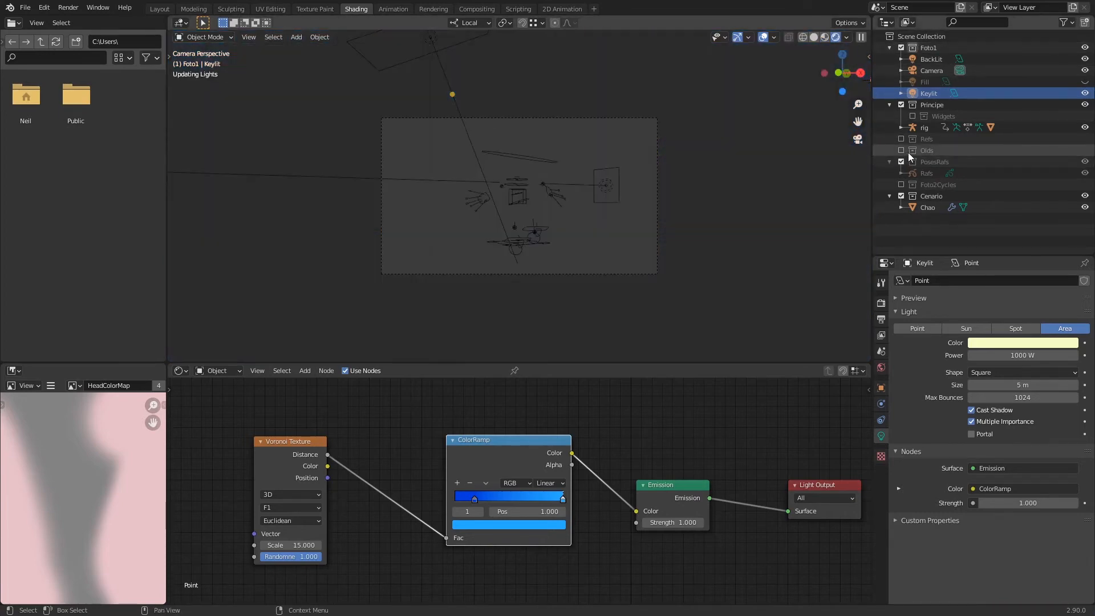
click(901, 47)
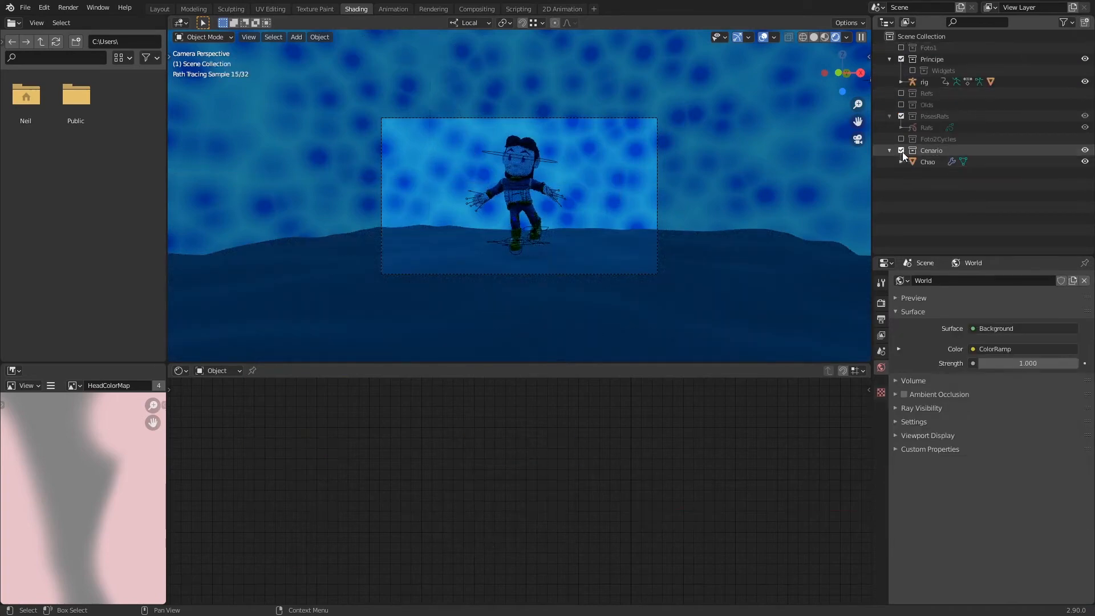
click(901, 139)
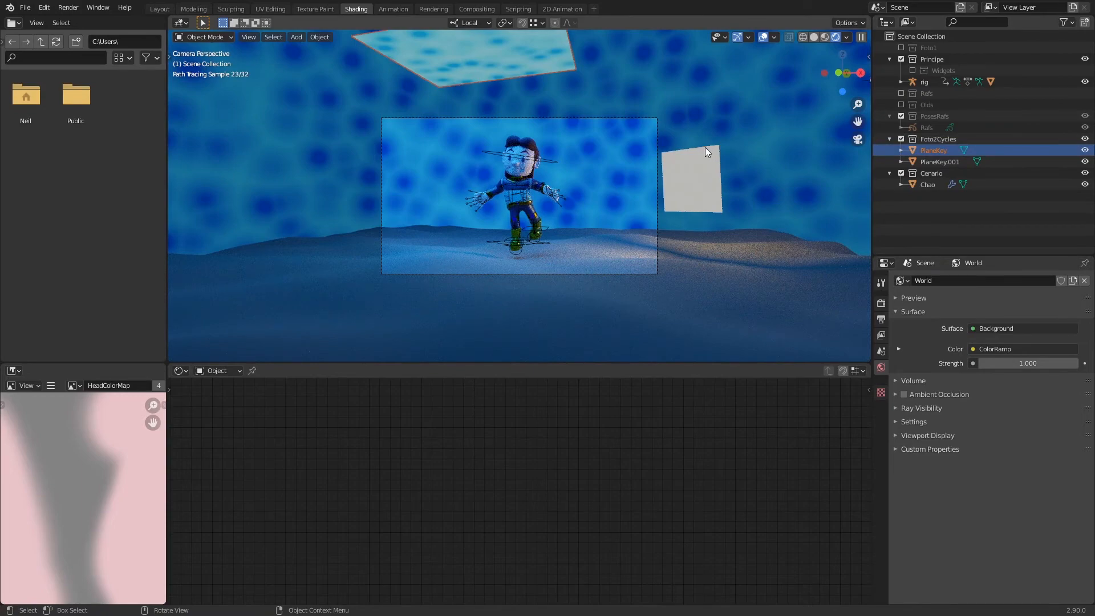
scroll(706, 149, up, 4)
key(ctrl+s)
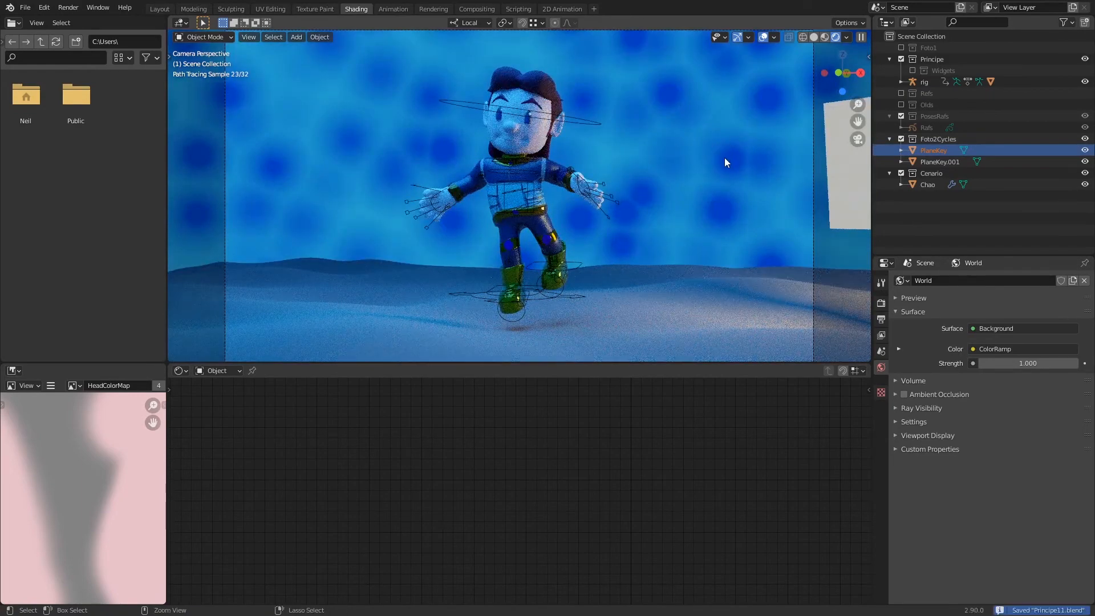
In Pose Mode, rotate the left foot IK control about Z, move the left knee target upward and save the file.
click(577, 266)
key(ctrl+Tab)
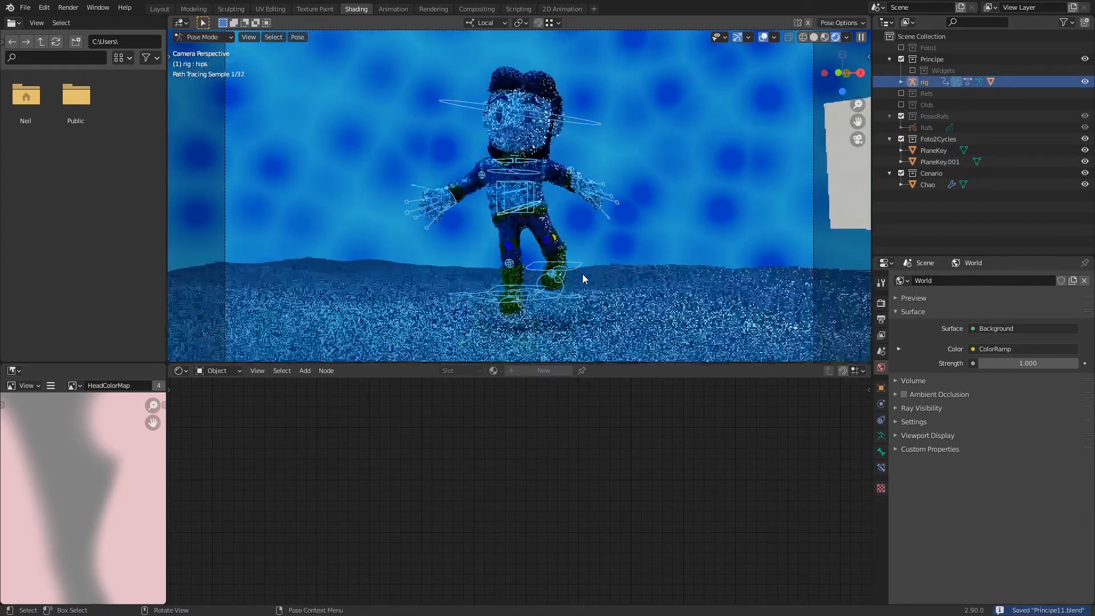
key(r)
key(z)
click(591, 267)
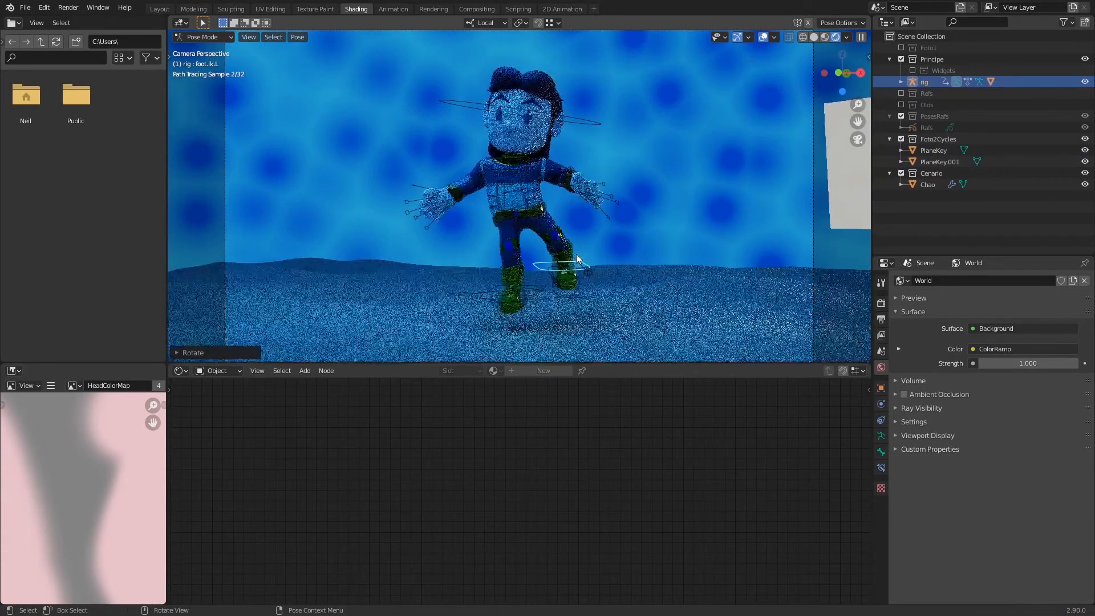
click(595, 276)
key(g)
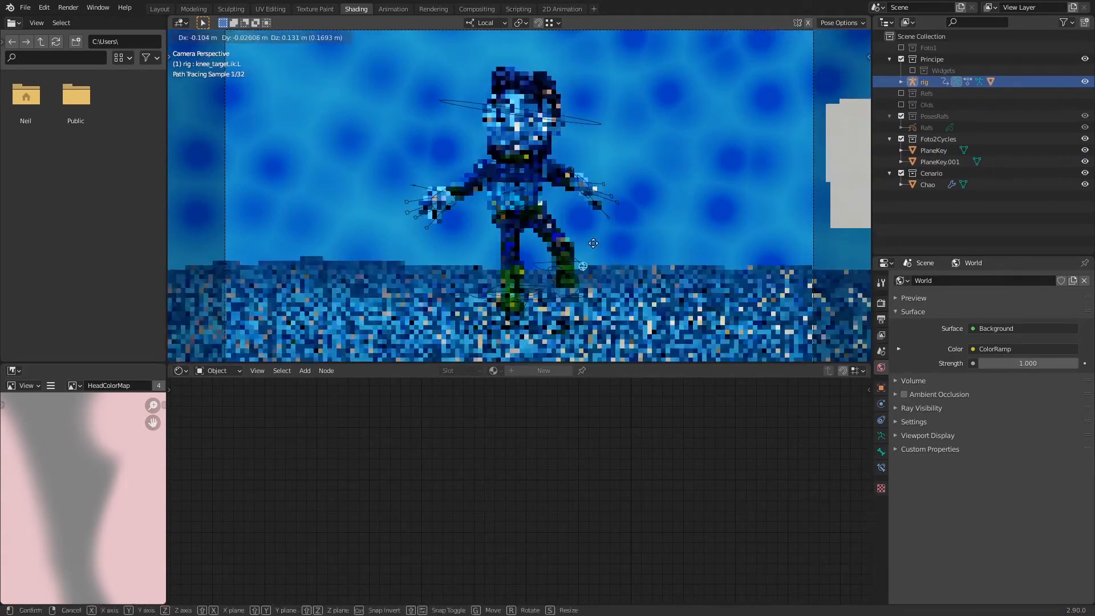
click(588, 237)
key(ctrl+s)
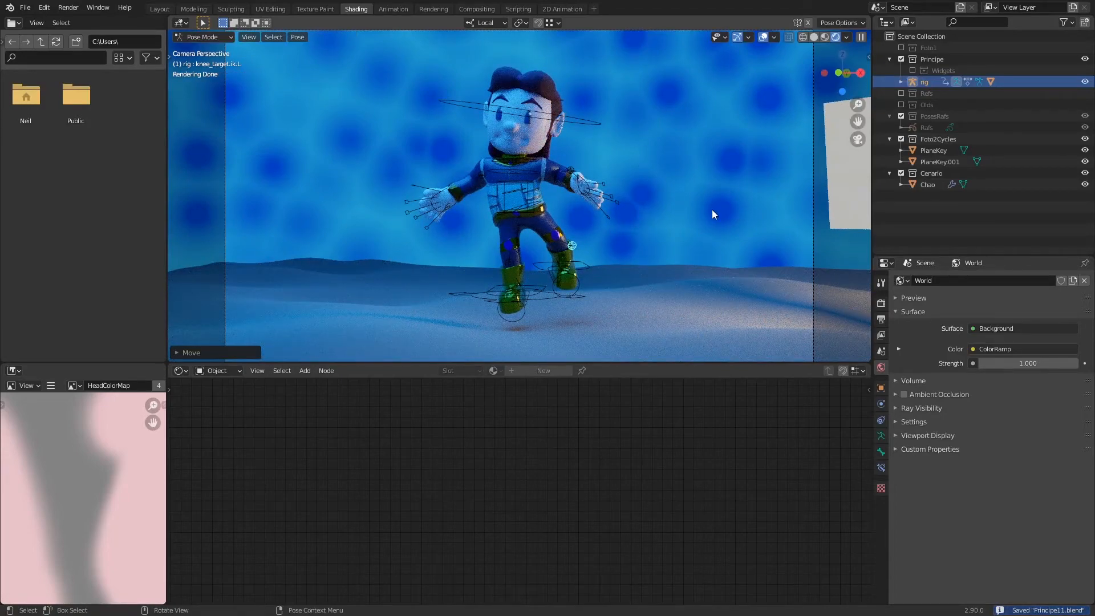
Render the Foto2Cycles setup with Cycles, close the render window and save the file.
key(F12)
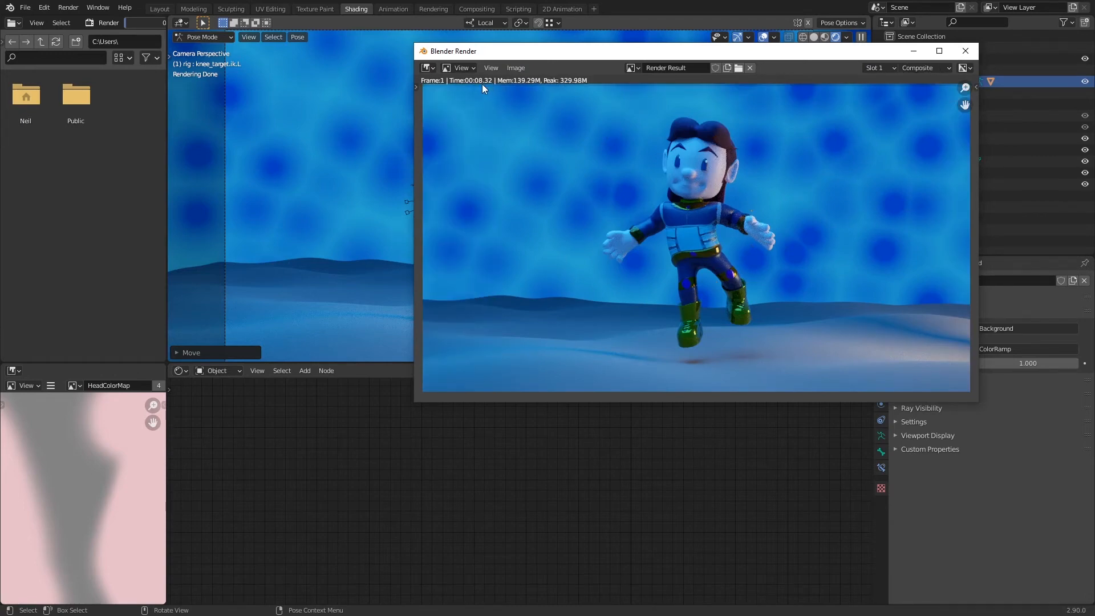
click(965, 51)
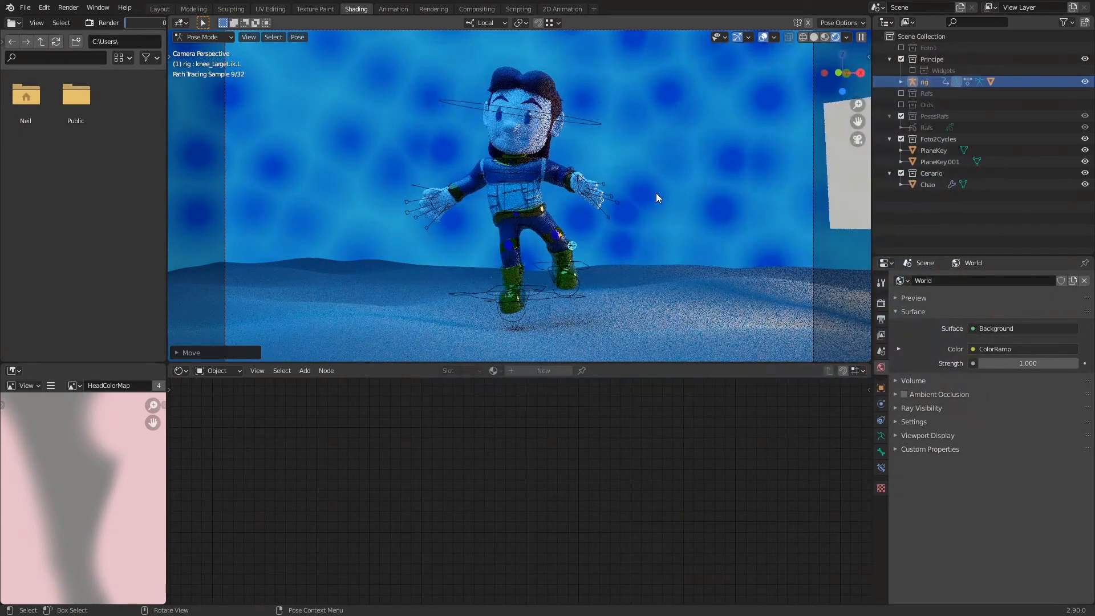
key(ctrl+s)
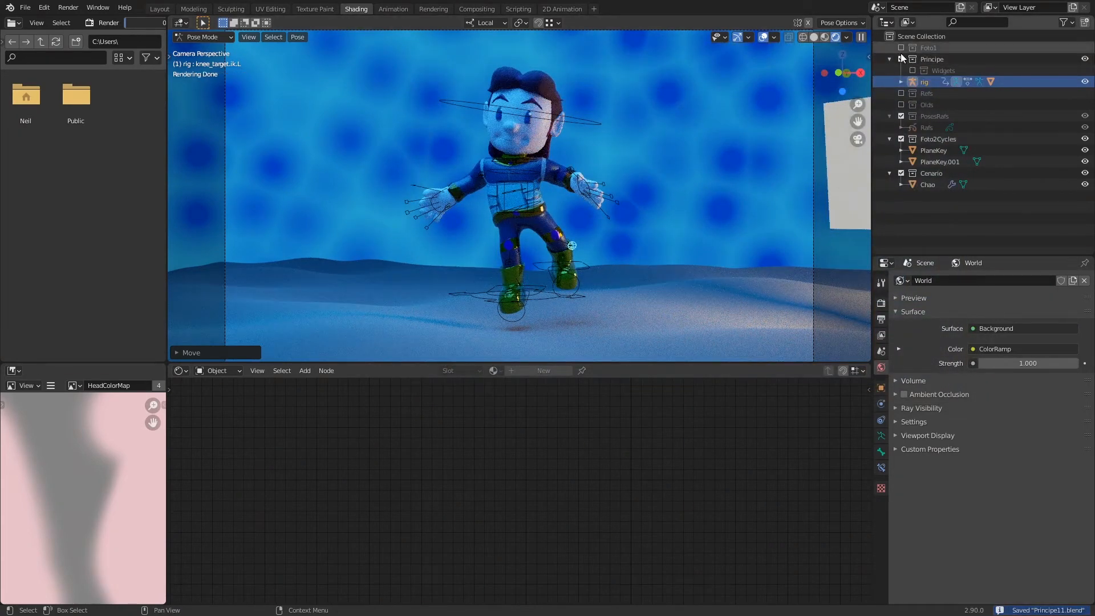
Exclude the Foto2Cycles collection, include Foto1, set the render engine to Eevee and save the file.
click(902, 139)
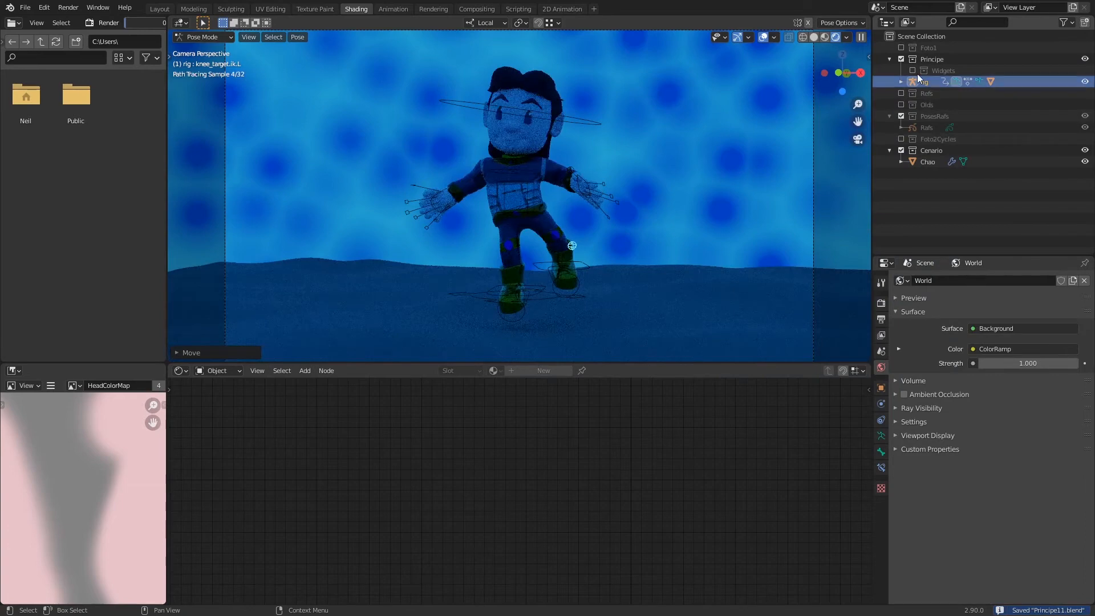
click(902, 47)
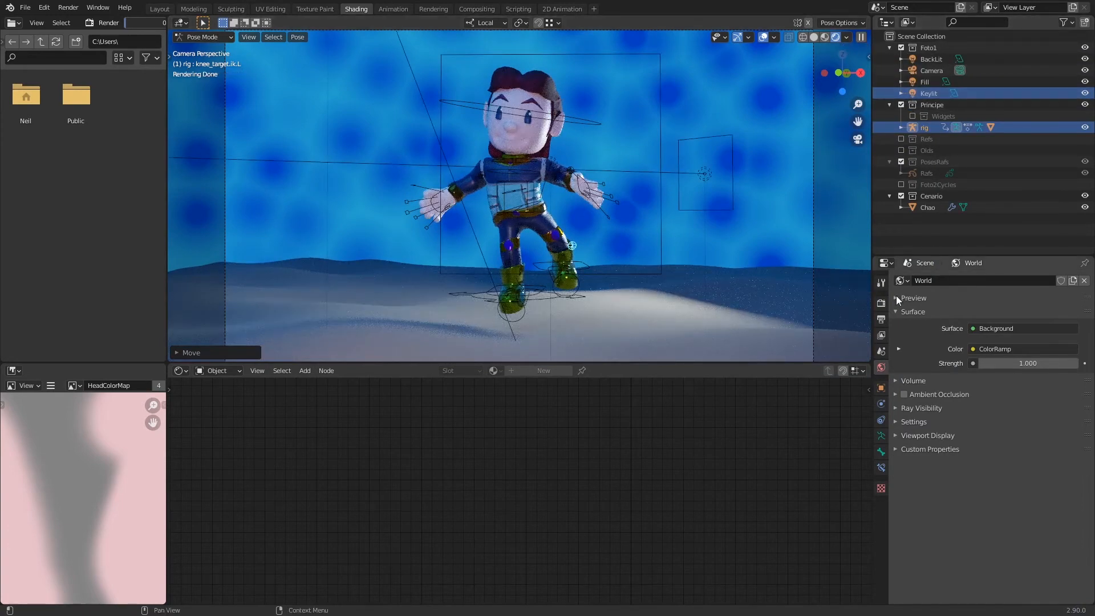
click(882, 304)
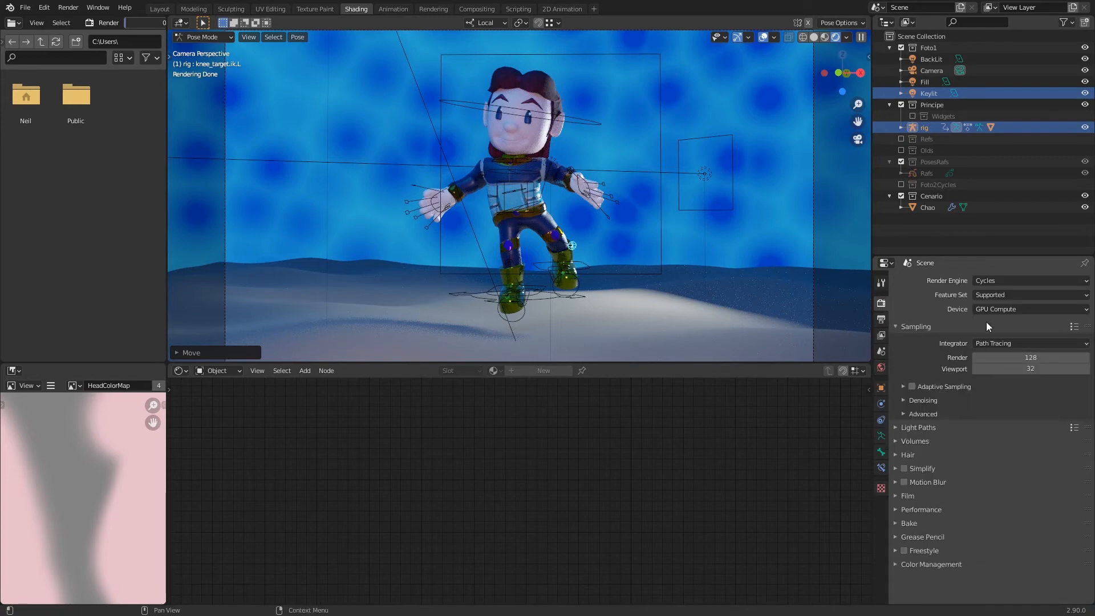
click(995, 280)
click(990, 293)
key(ctrl+s)
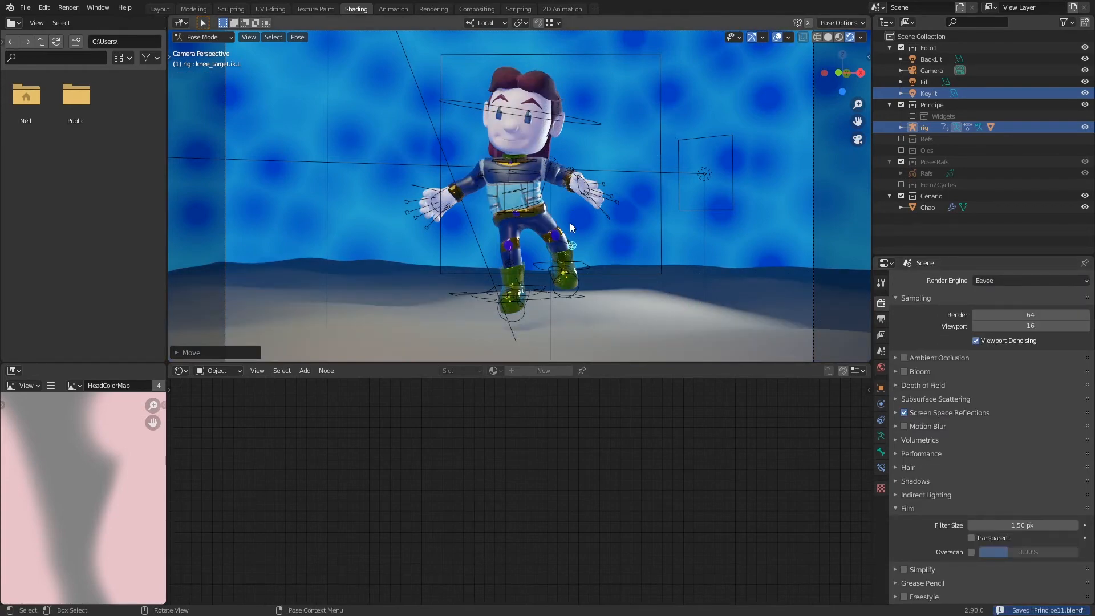
Render the Foto1 setup with Eevee, close the render window and save the file.
key(F12)
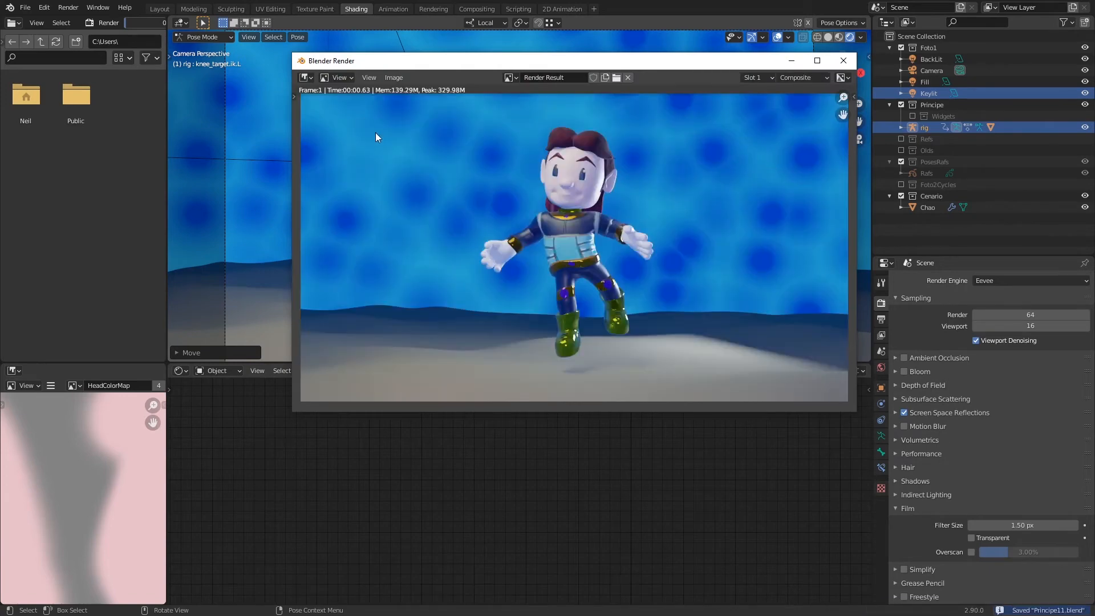
click(843, 60)
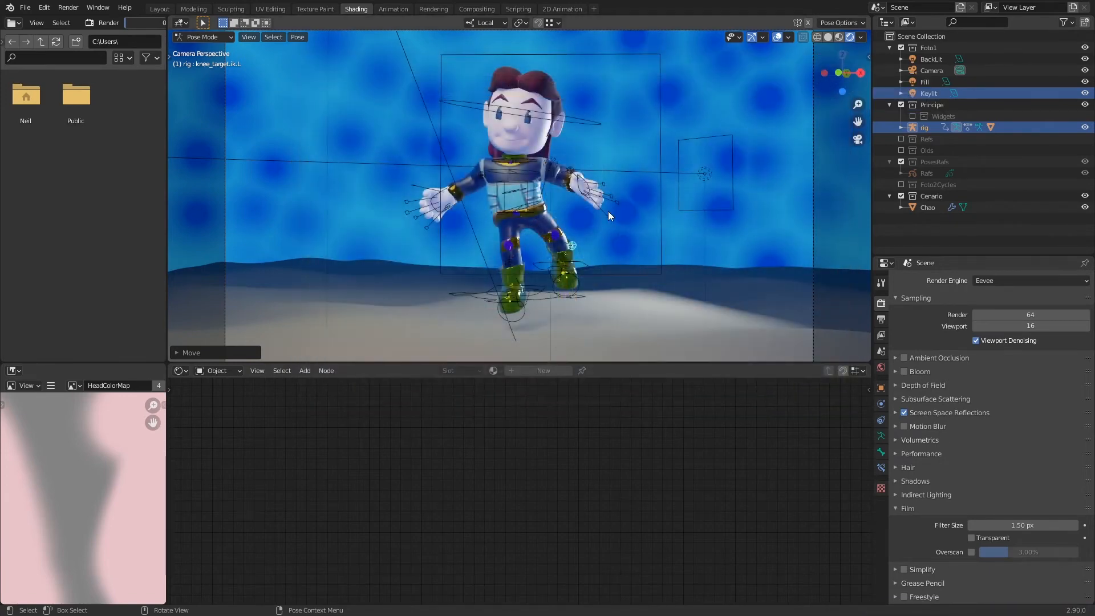
key(ctrl+s)
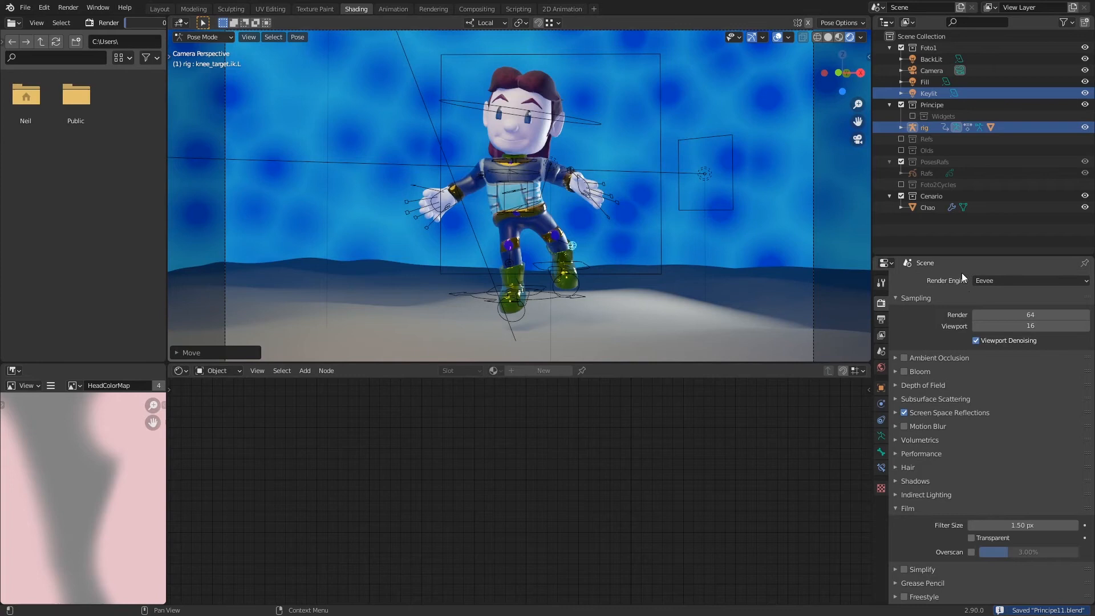
Show the World's node tree in the shader editor and look through the node types that can be added.
click(218, 371)
click(214, 400)
middle_drag(602, 464, 560, 468)
middle_drag(619, 520, 572, 485)
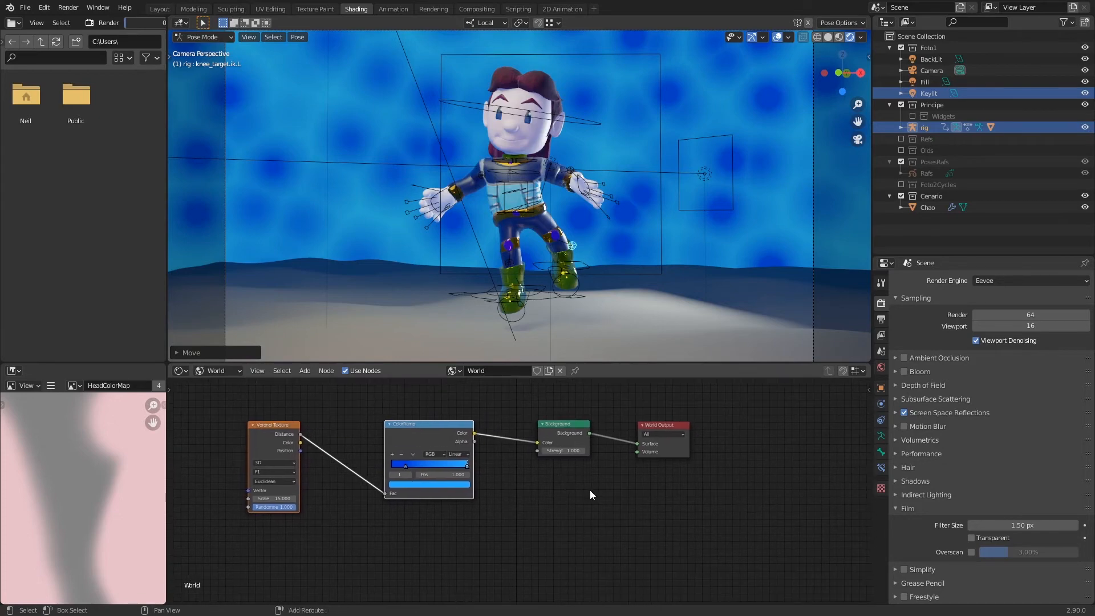
key(shift+a)
mouse_move(590, 490)
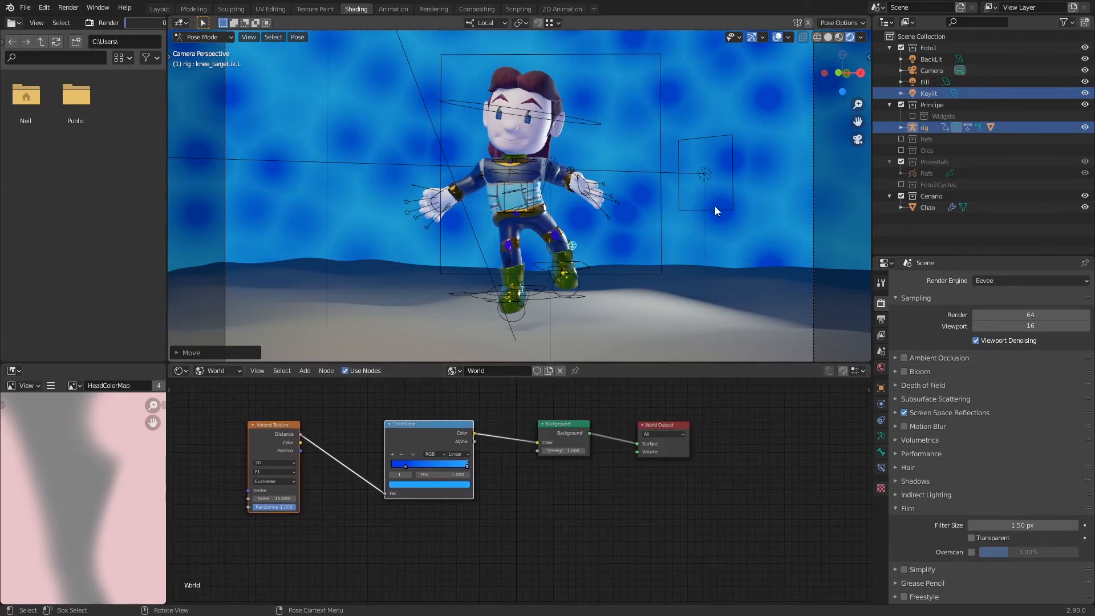
click(428, 105)
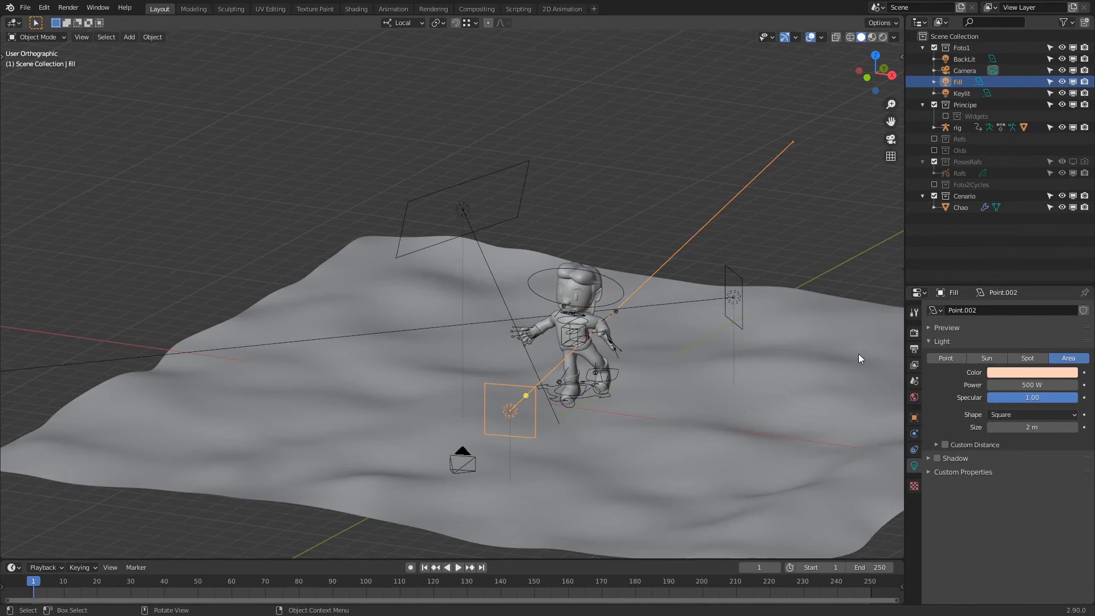
In rendered shading, set the Fill area light's power to 150 W, return to the camera view and save the file.
click(1032, 385)
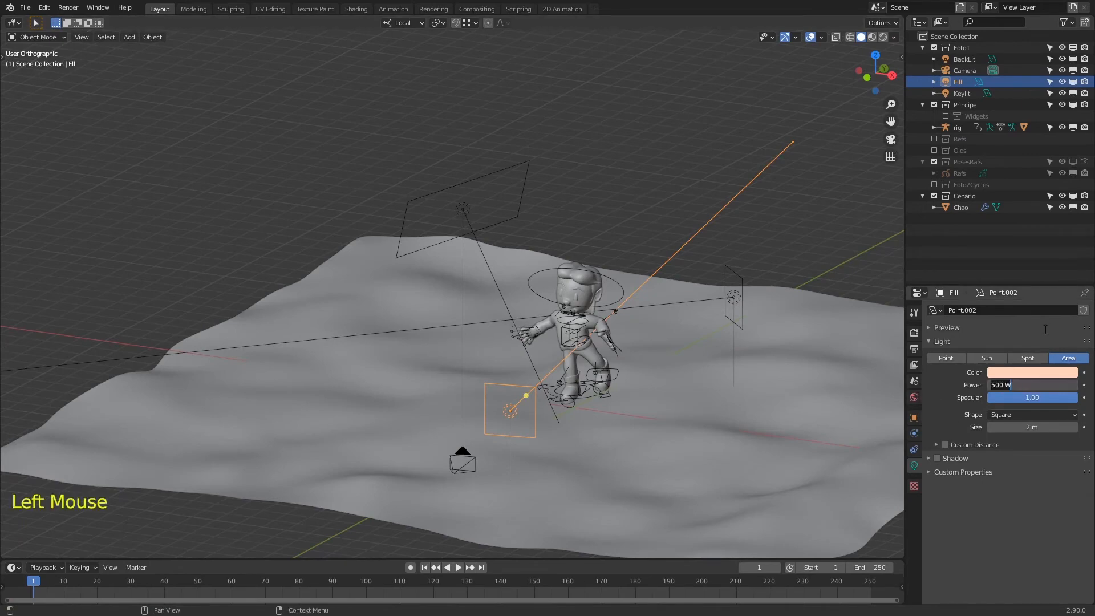
click(873, 40)
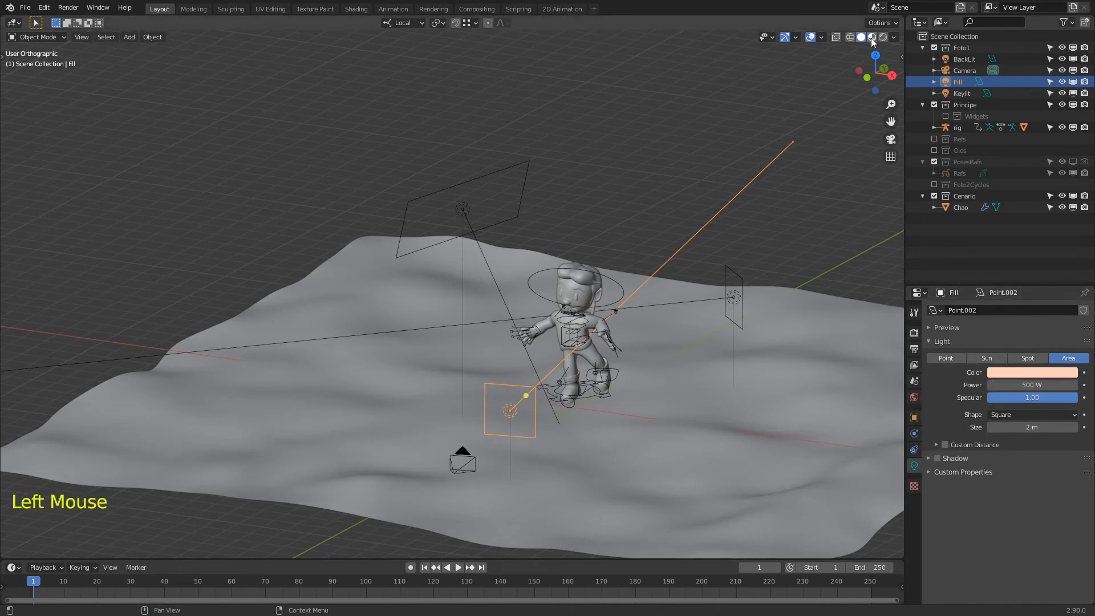
click(883, 37)
click(1048, 385)
text(150)
key(Return)
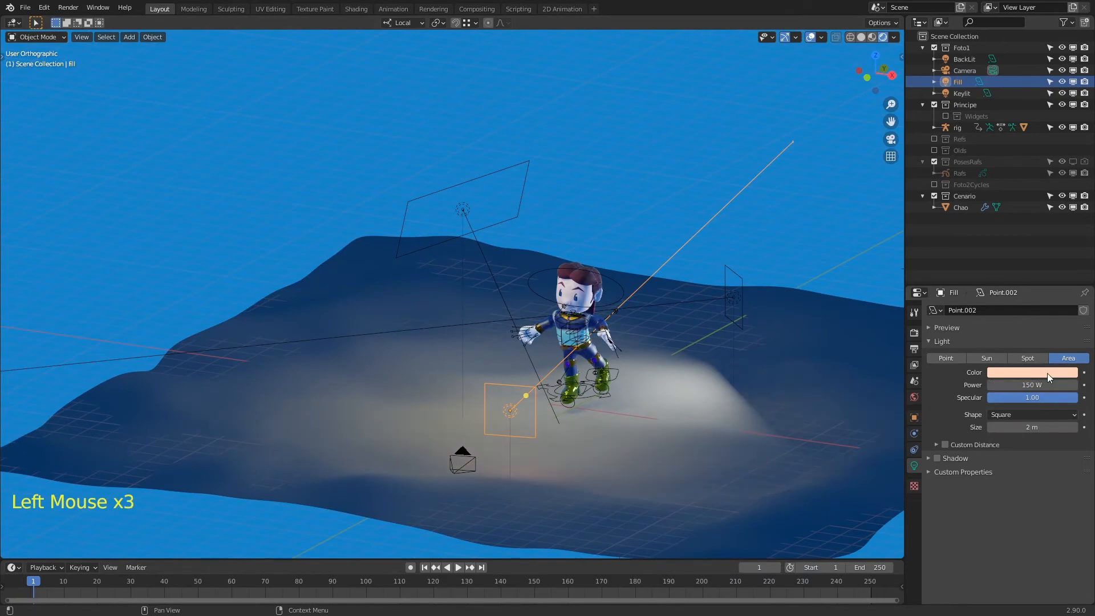
middle_drag(695, 237, 686, 292)
key(KP_0)
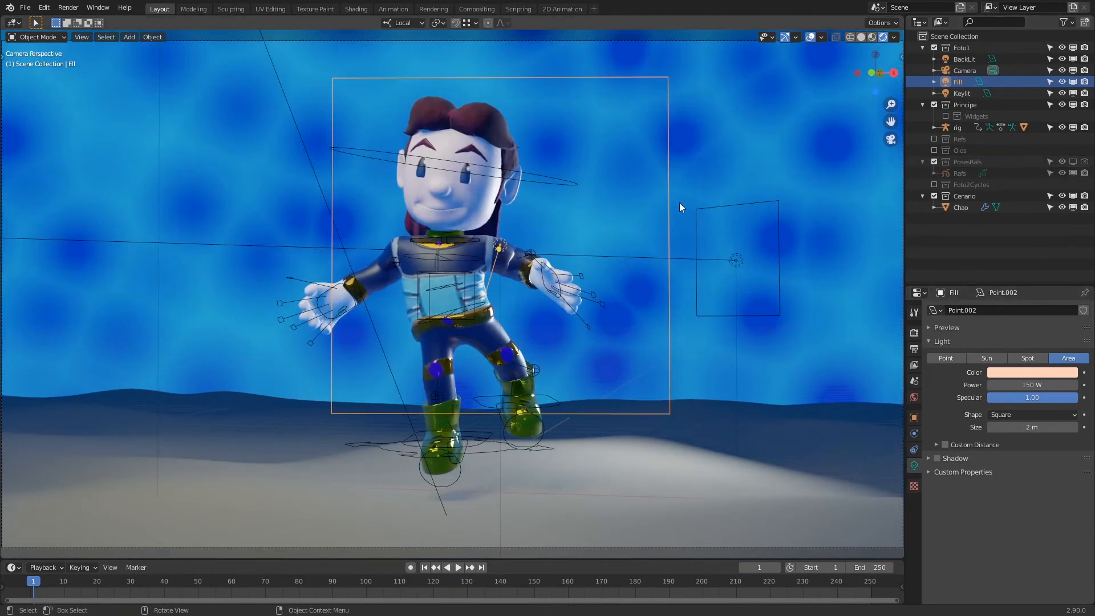
key(ctrl+s)
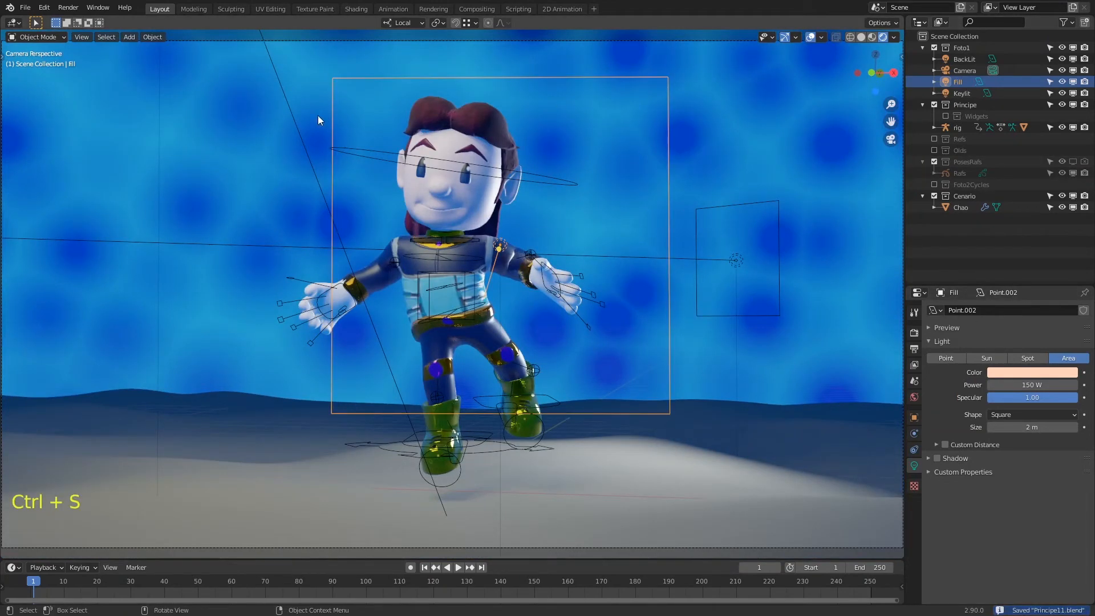
Set the Keylit area light's power to 500 W, select the BackLit light and save the file.
click(299, 137)
double_click(1053, 385)
text(500)
key(Return)
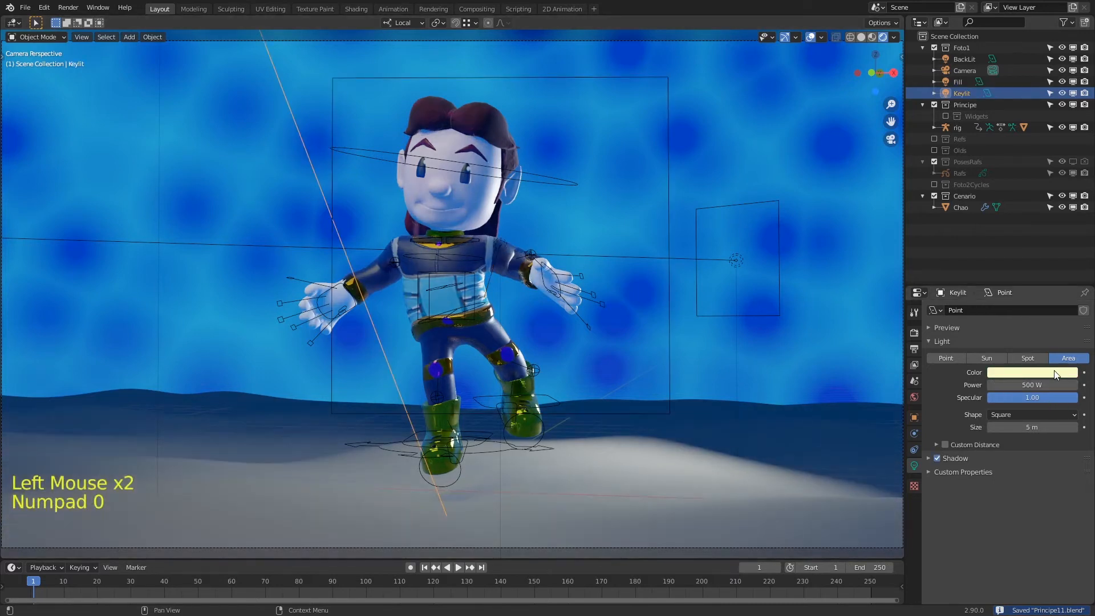
click(697, 257)
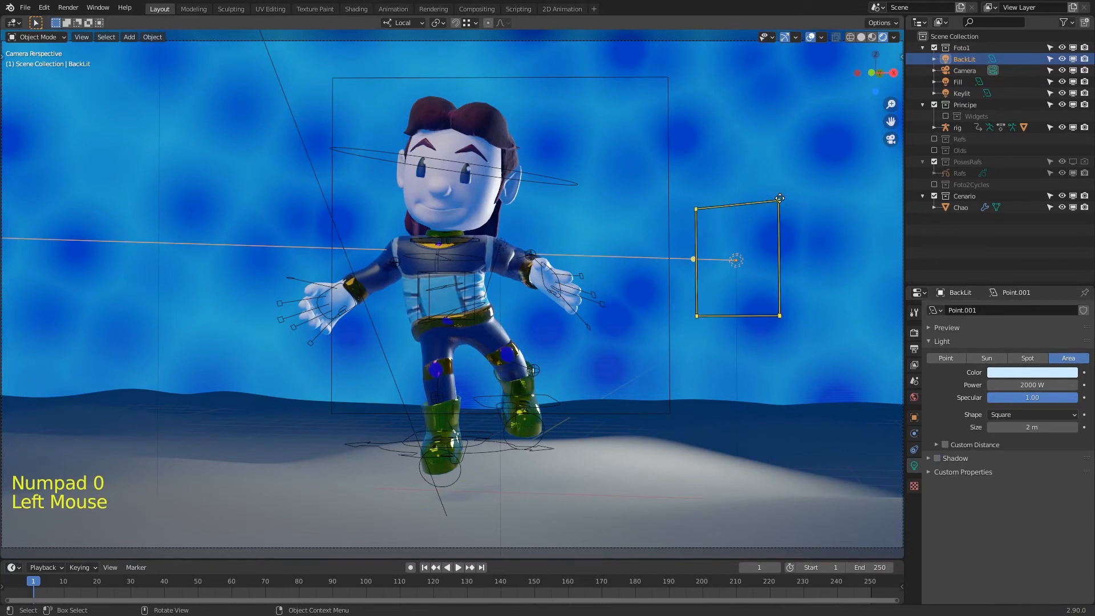
key(ctrl+s)
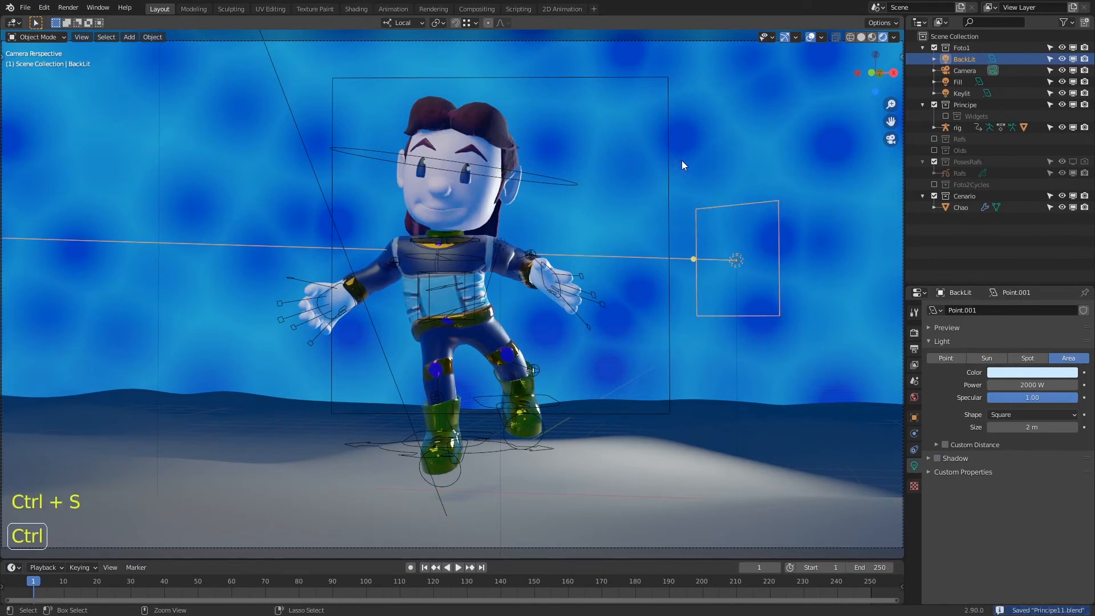
Set the World background strength to 0.5 and save the file.
click(915, 397)
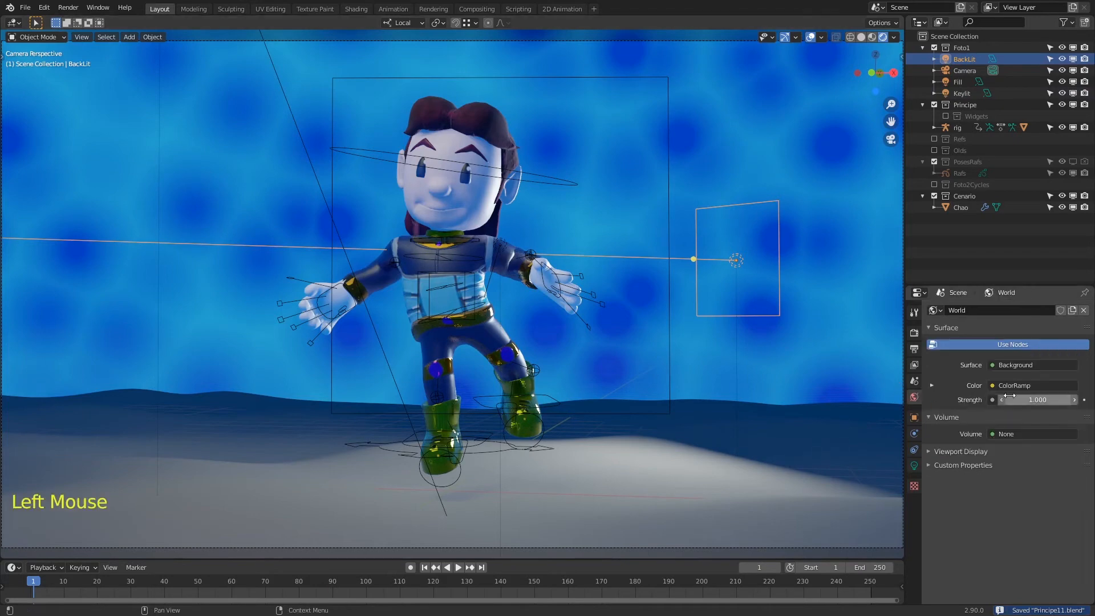
click(1009, 398)
text(0.5)
key(Return)
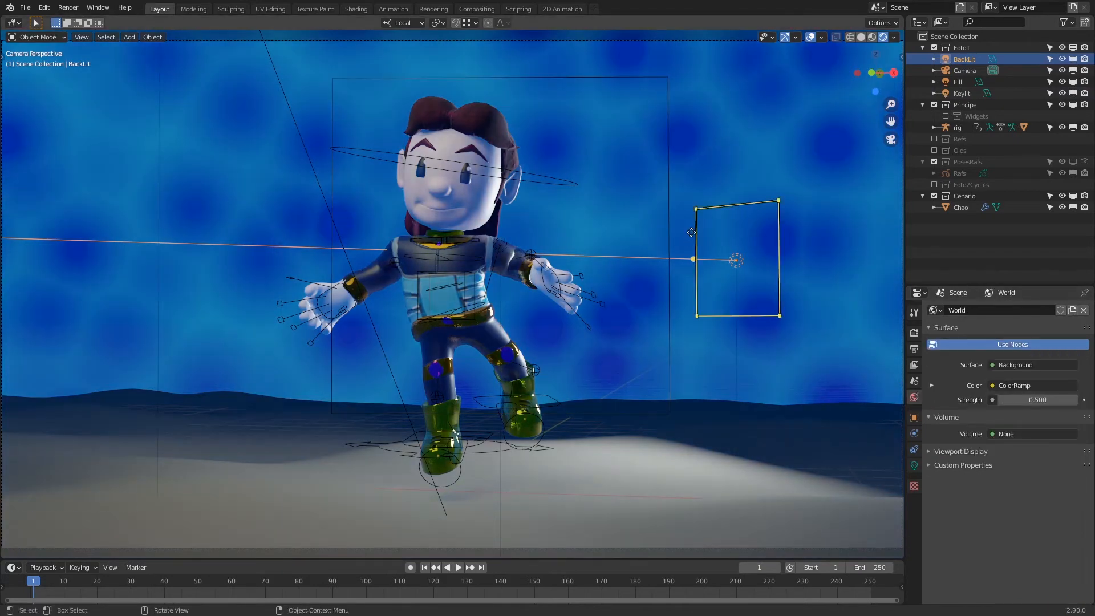
key(ctrl+s)
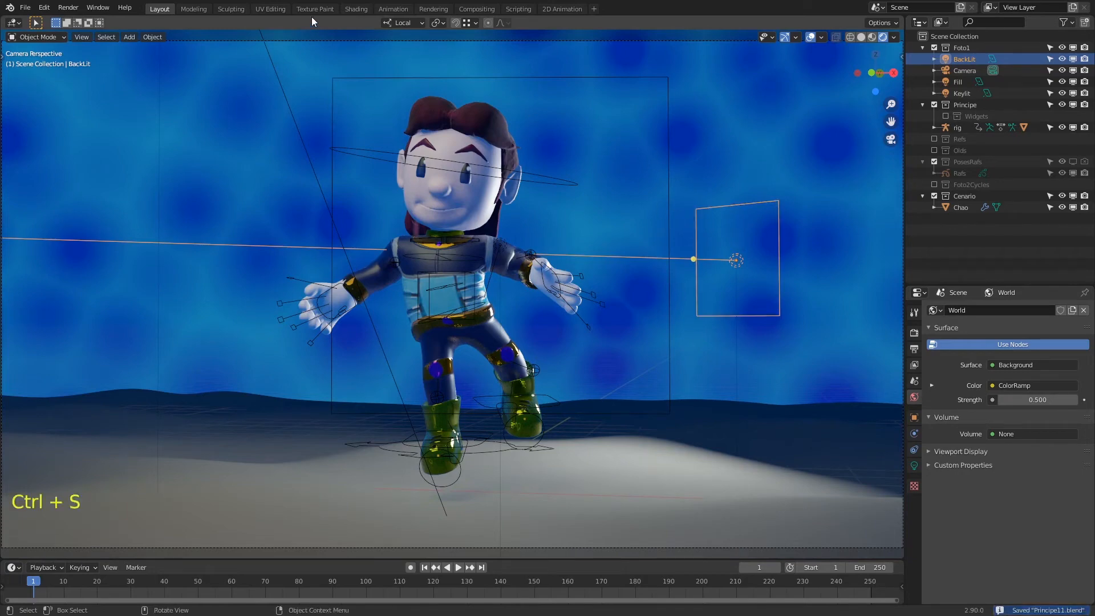
In the Shading workspace, move the World Output node away from Background, show the camera view and save the file.
click(357, 9)
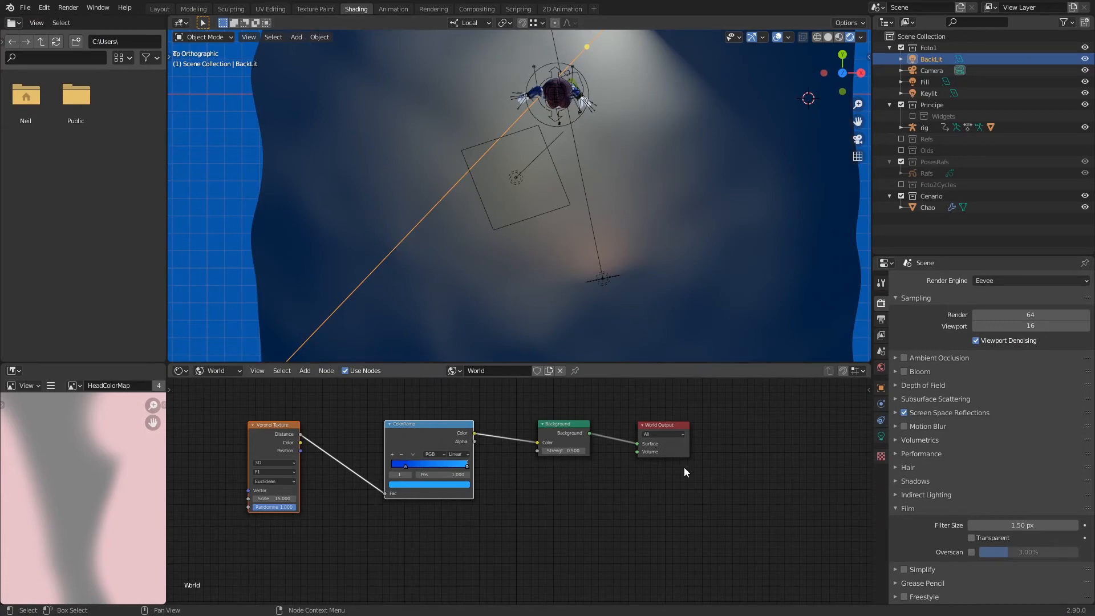
drag(673, 428, 692, 445)
scroll(685, 462, up, 2)
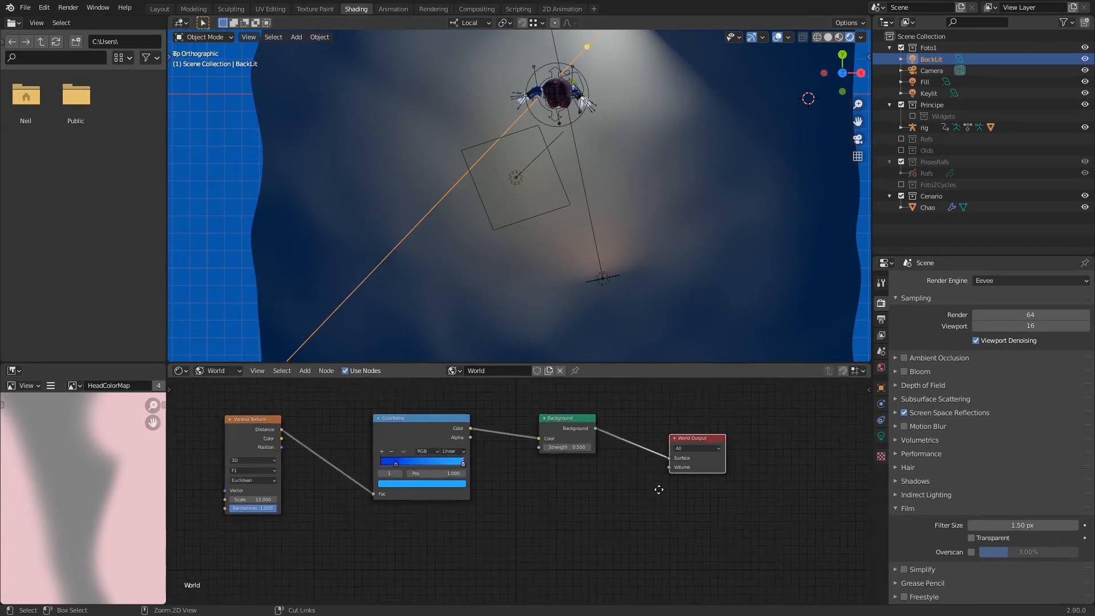
key(KP_0)
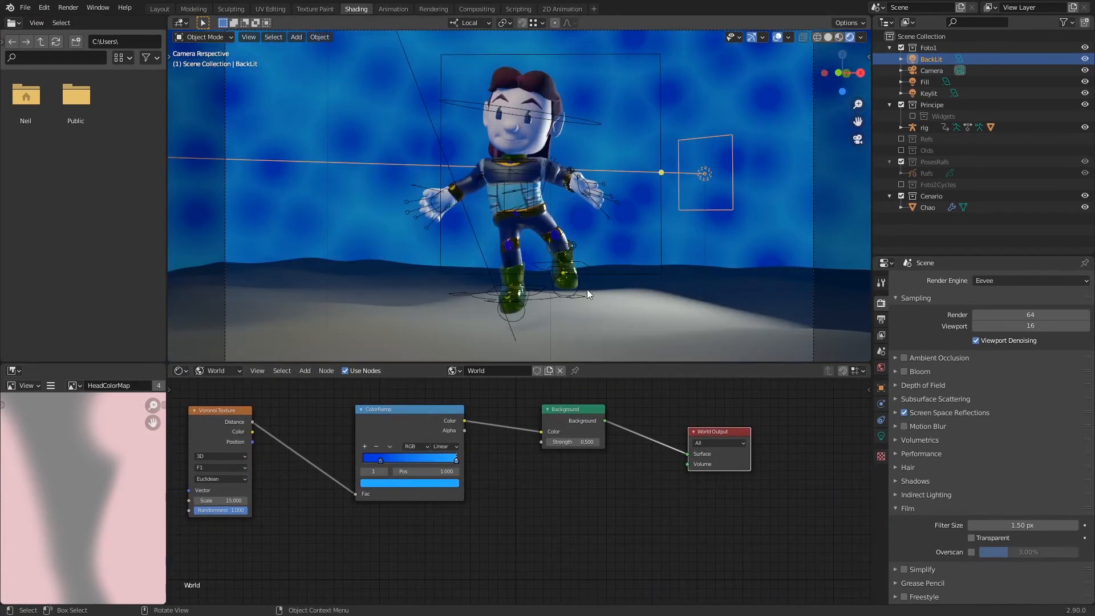
key(ctrl+s)
key(ctrl+s)
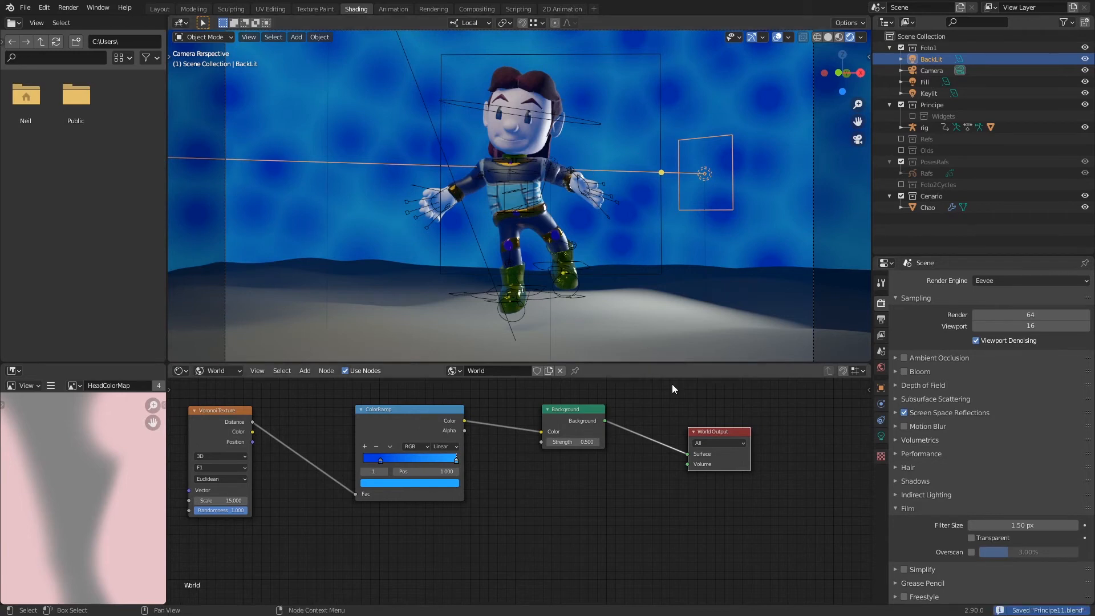
Add a Volume Scatter node below Background and connect its Volume output to the World Output's Volume input.
key(alt+a)
drag(731, 432, 747, 432)
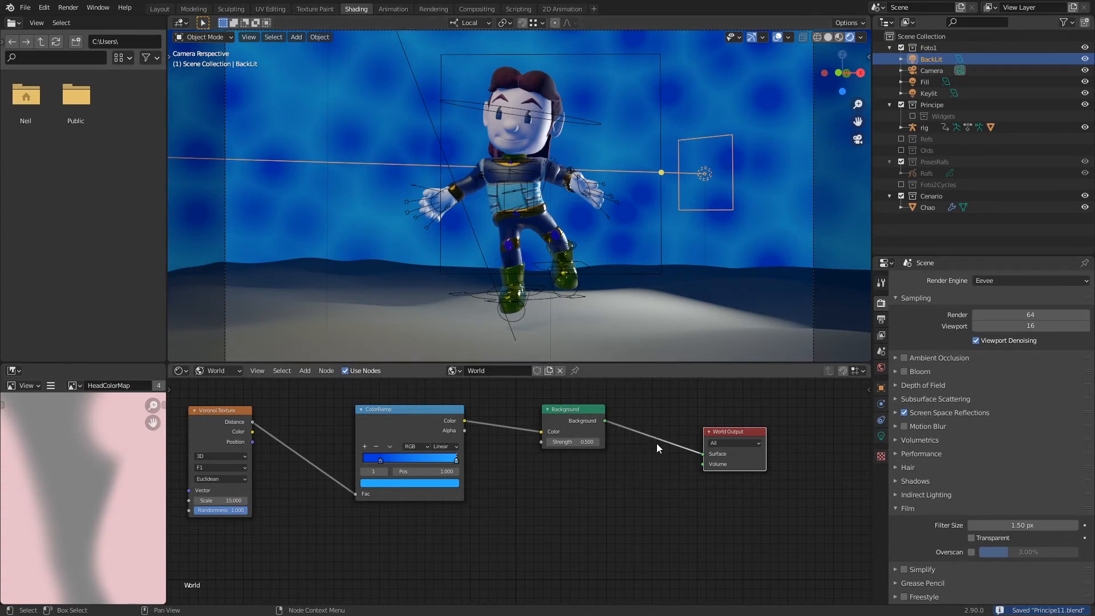
key(shift+a)
mouse_move(655, 468)
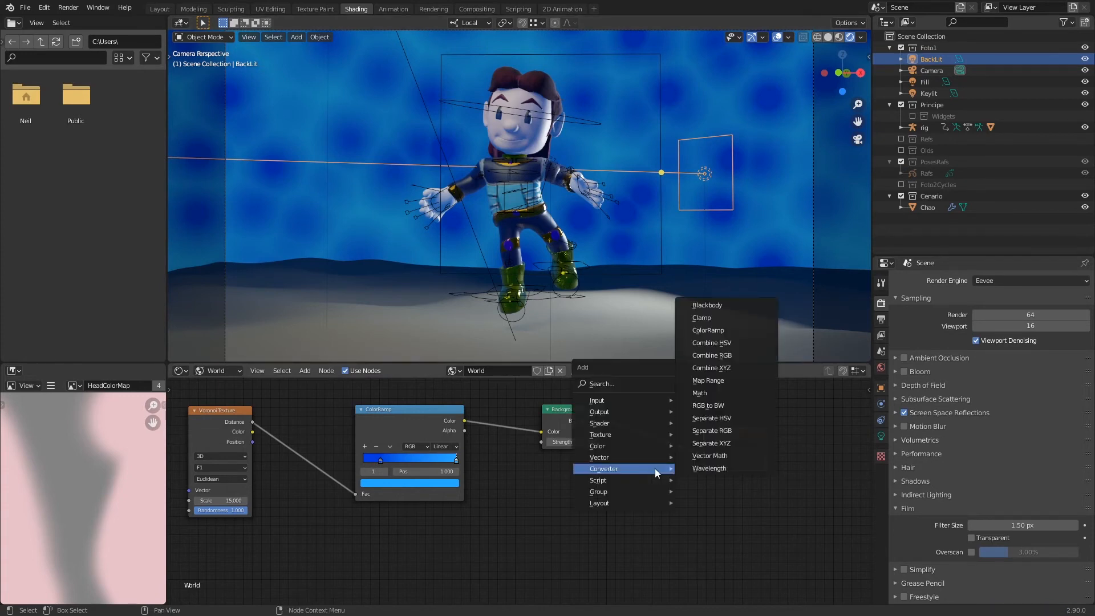
mouse_move(653, 425)
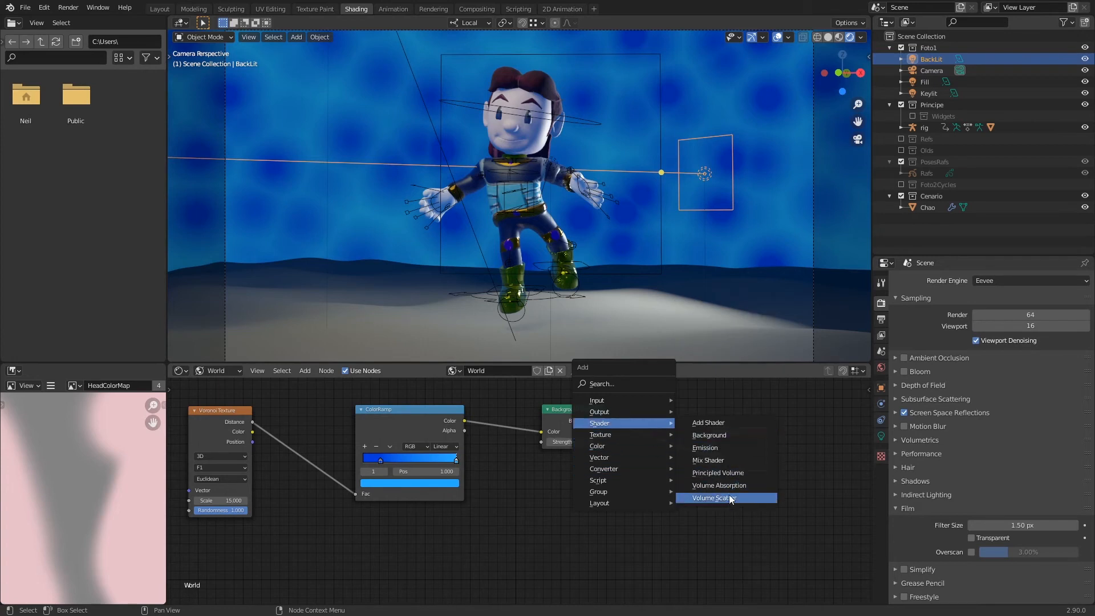
click(730, 498)
click(584, 488)
drag(644, 504, 703, 464)
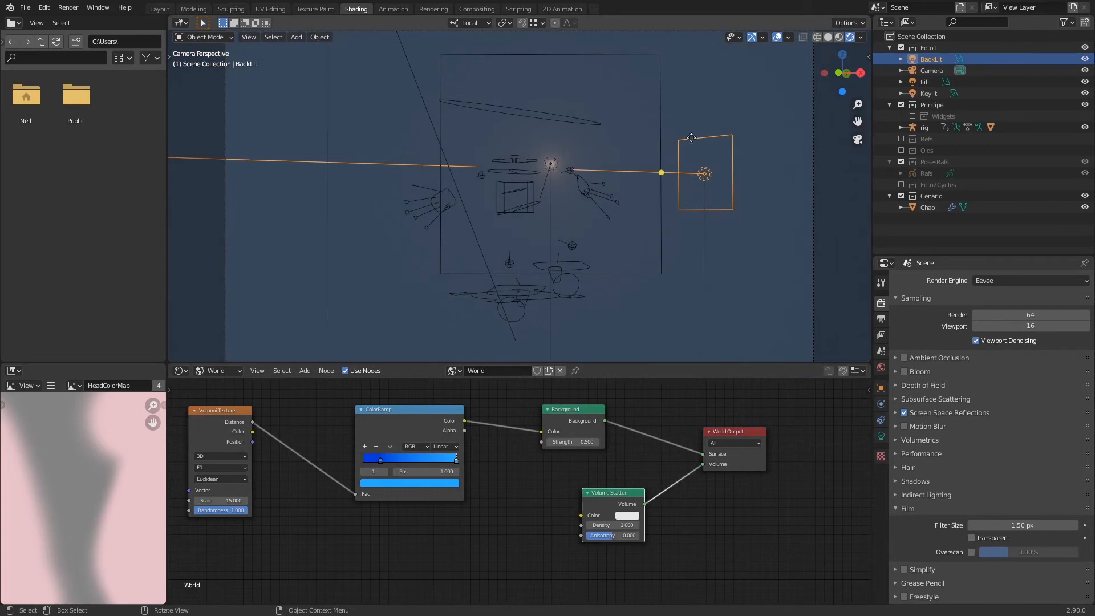
Give the Volume Scatter node a pale lavender-blue colour and a density of 0.1.
click(627, 515)
drag(660, 419, 658, 415)
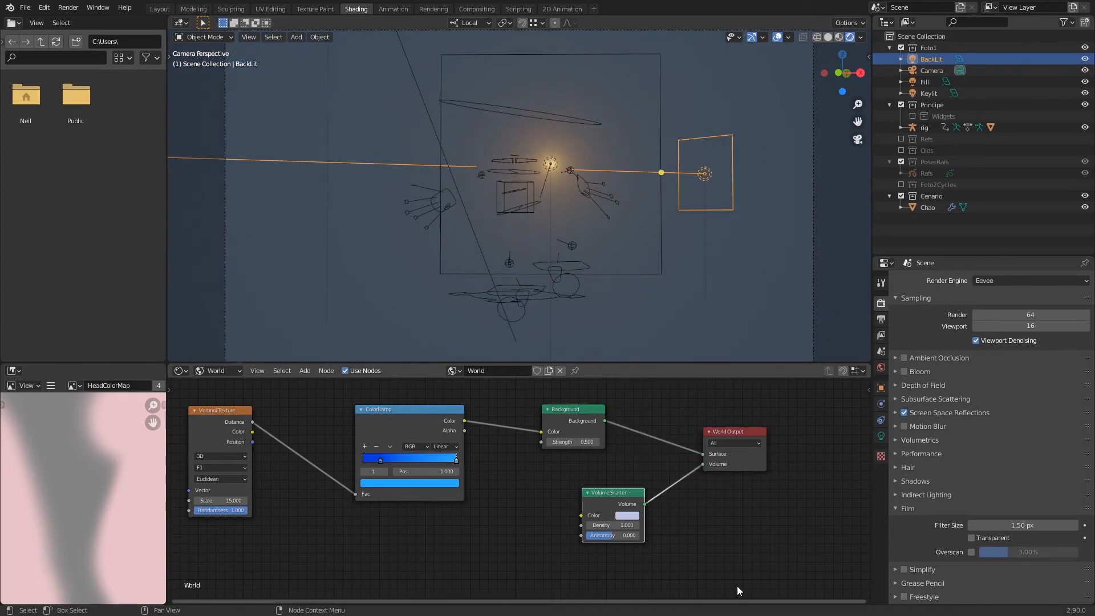
click(626, 526)
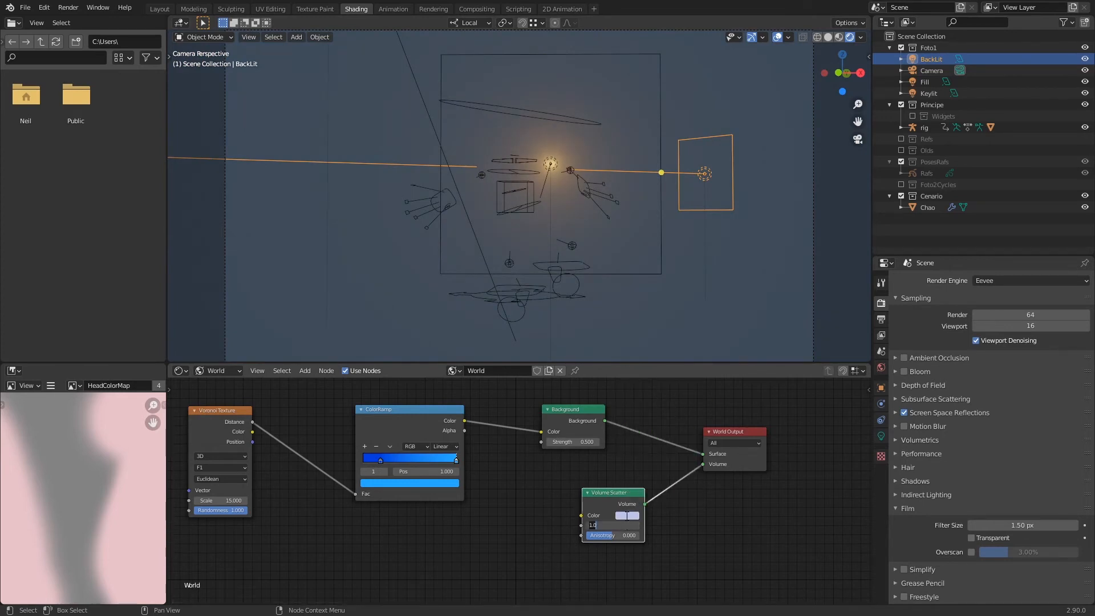
text(0.1)
key(Return)
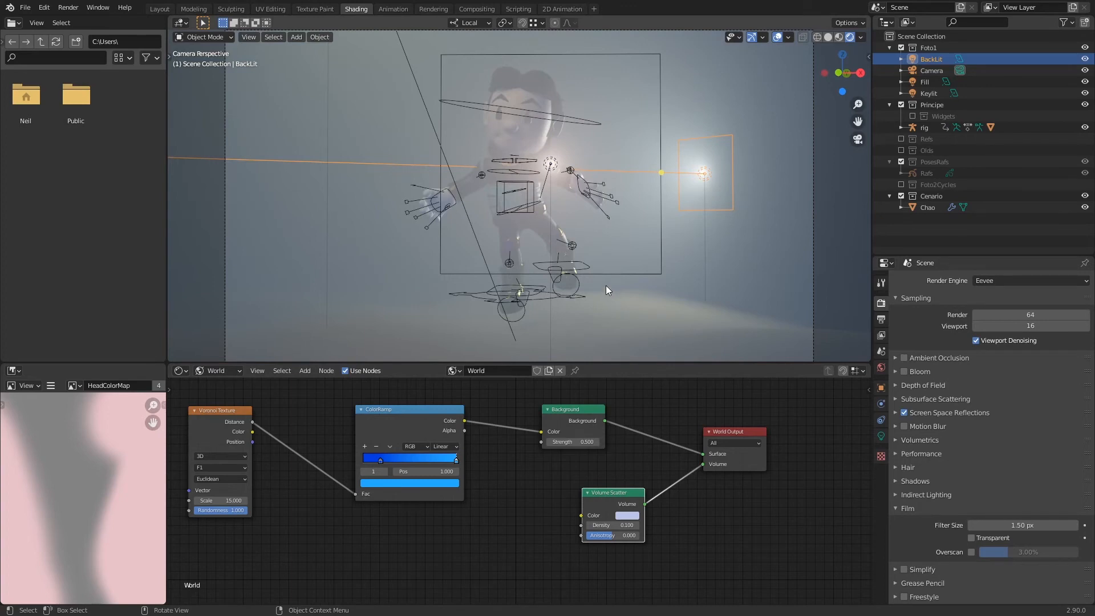
Hide the viewport overlays and change the Volume Scatter colour to a saturated blue.
click(777, 37)
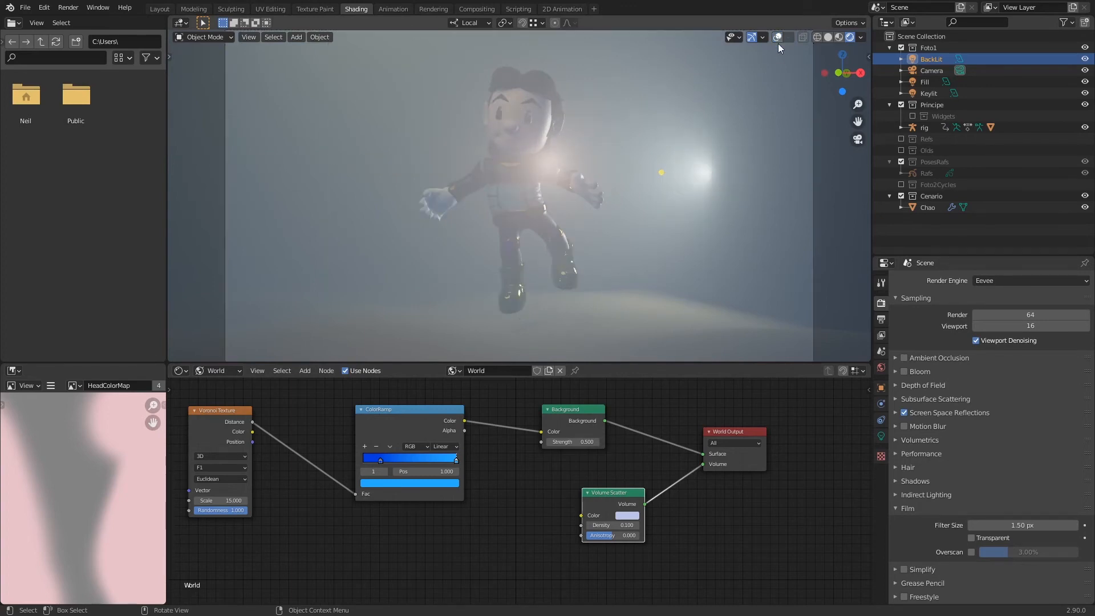
click(627, 515)
click(676, 394)
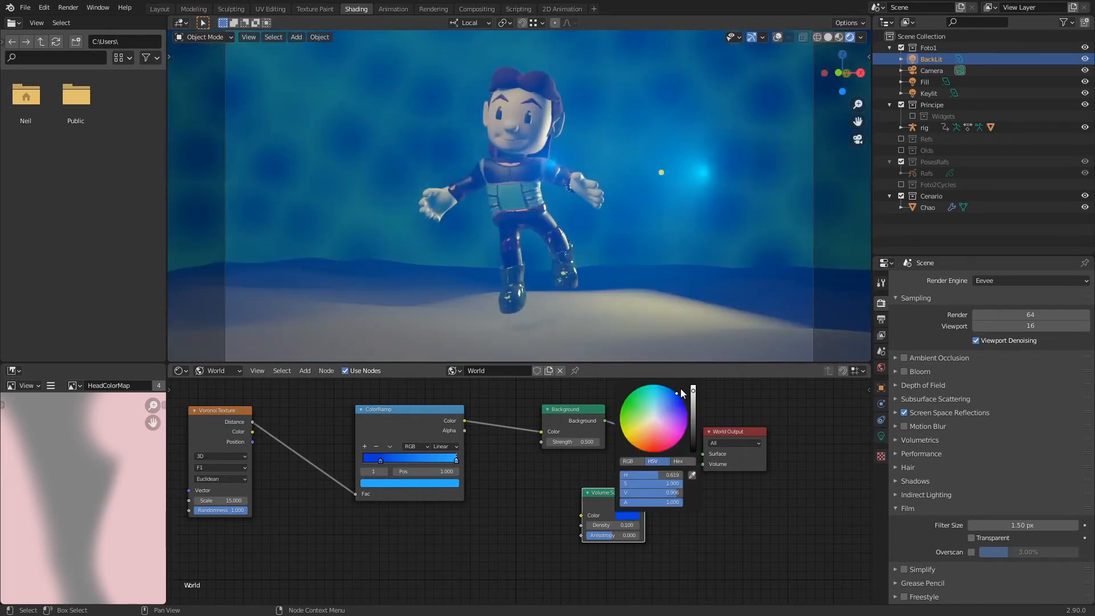
click(674, 391)
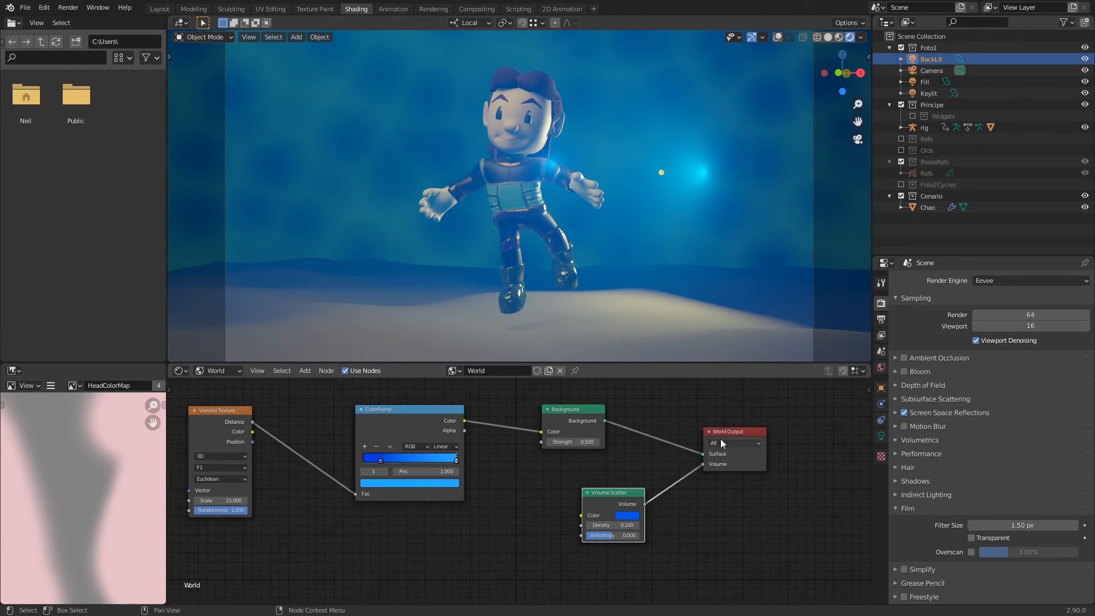
Raise the Volume Scatter density to 0.2, brighten its blue colour to full value and save the file.
click(638, 525)
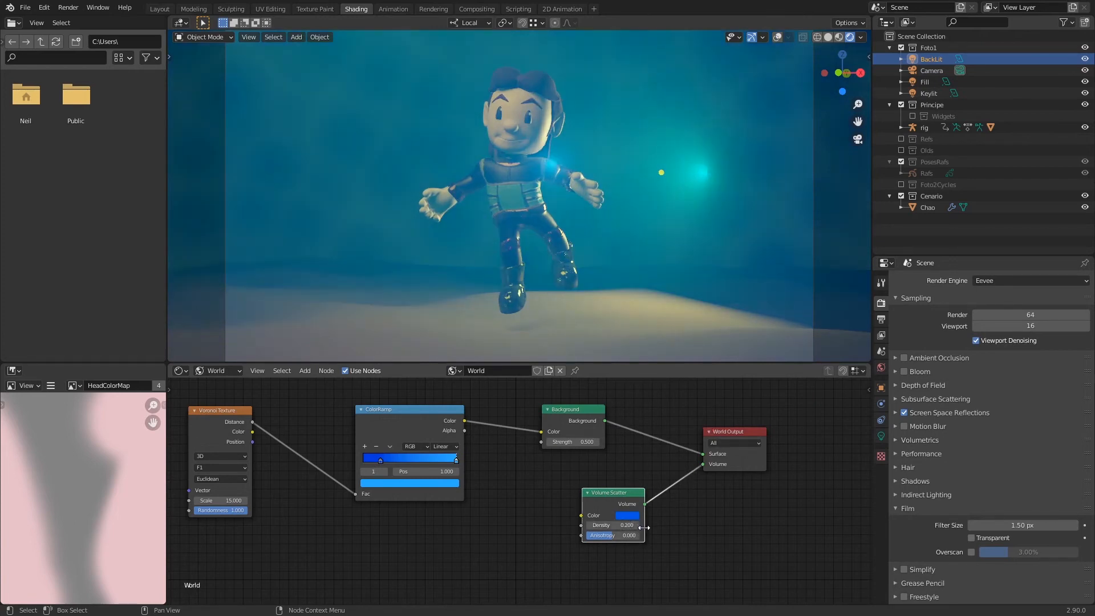
click(633, 516)
drag(692, 433, 700, 392)
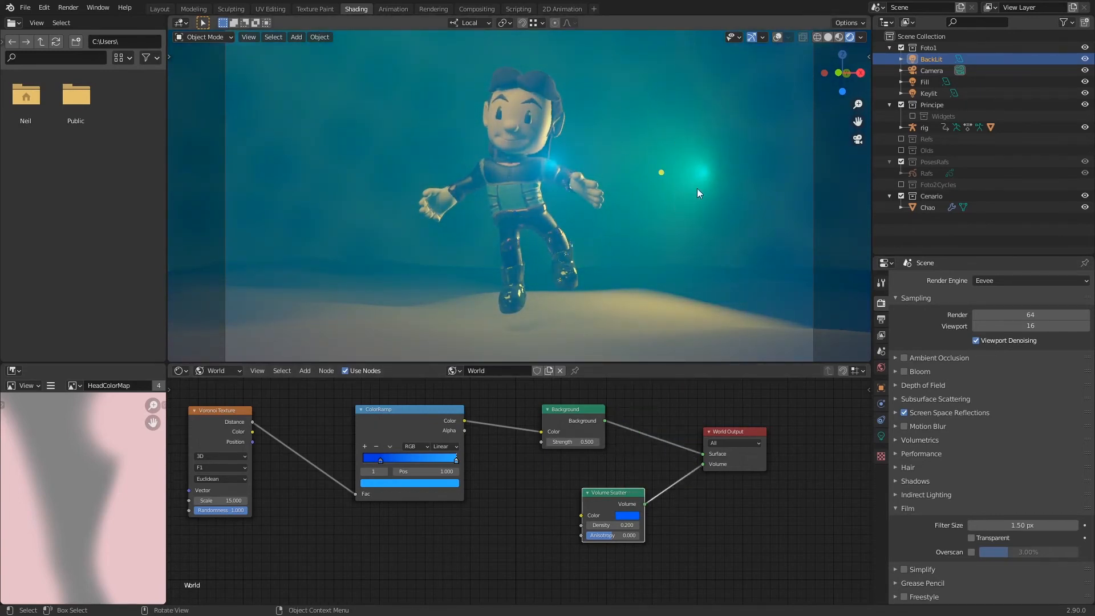
key(ctrl+s)
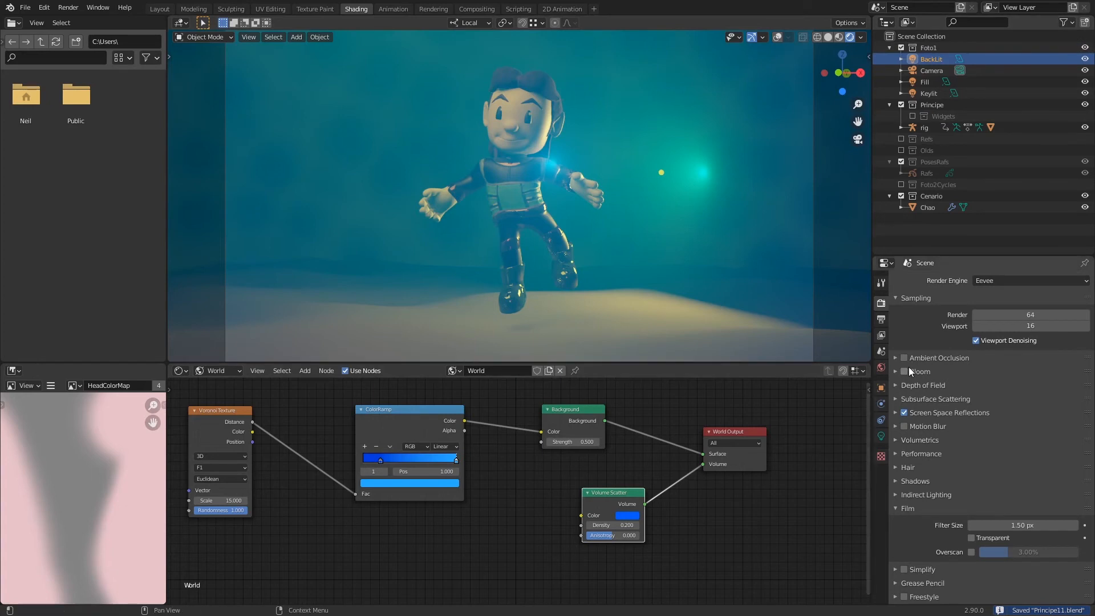
Enable Ambient Occlusion and Bloom in the Eevee render settings.
drag(906, 361, 912, 375)
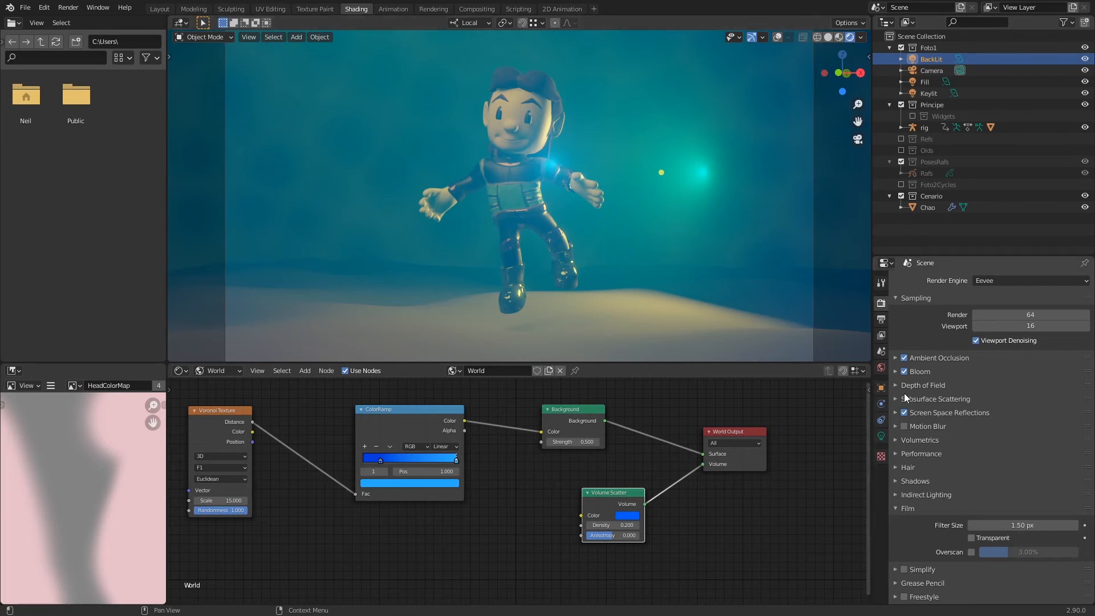
click(904, 371)
click(905, 372)
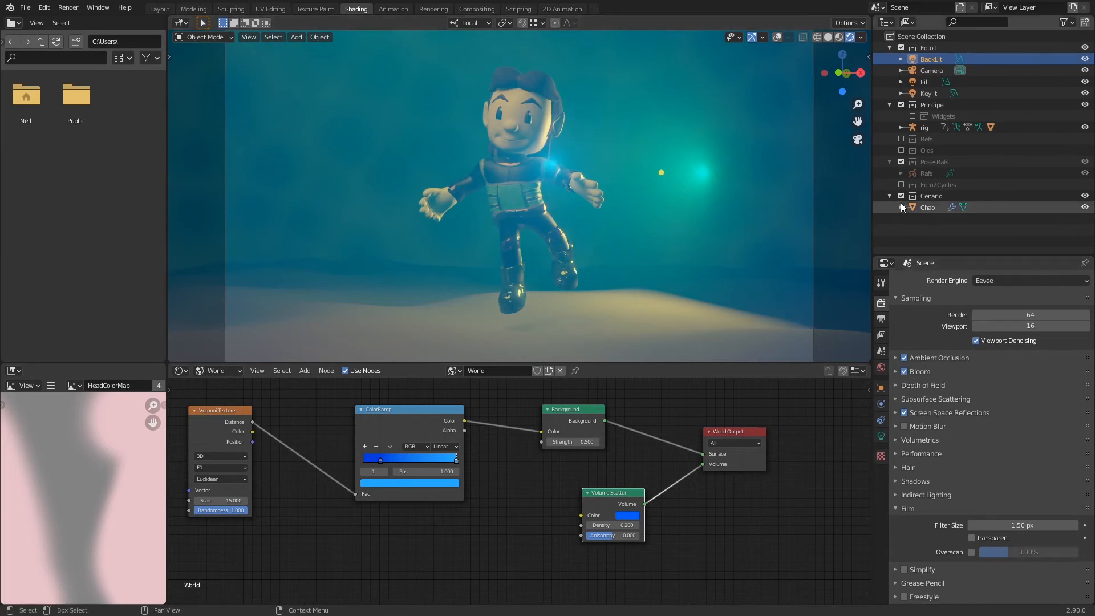
Try including the Foto2Cycles collection in the scene, exclude it again and save the file.
click(901, 184)
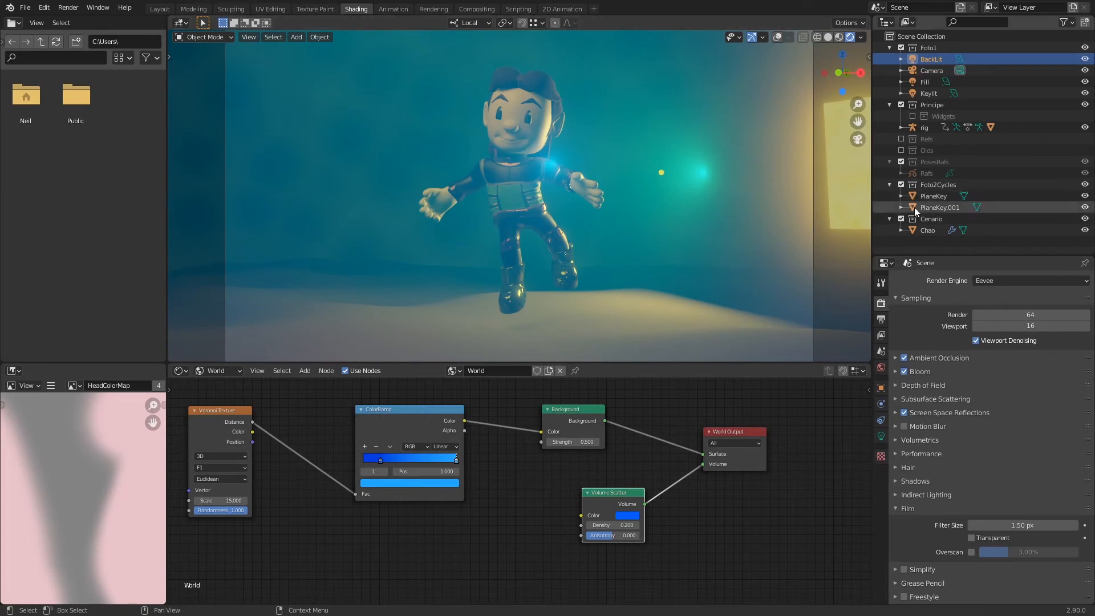
click(901, 185)
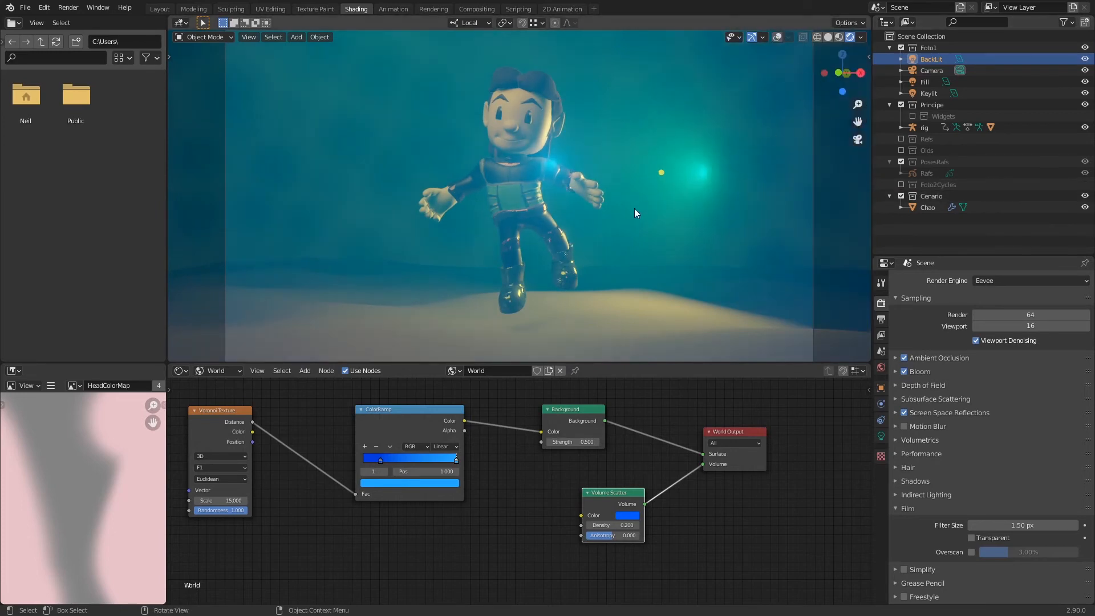
key(ctrl+s)
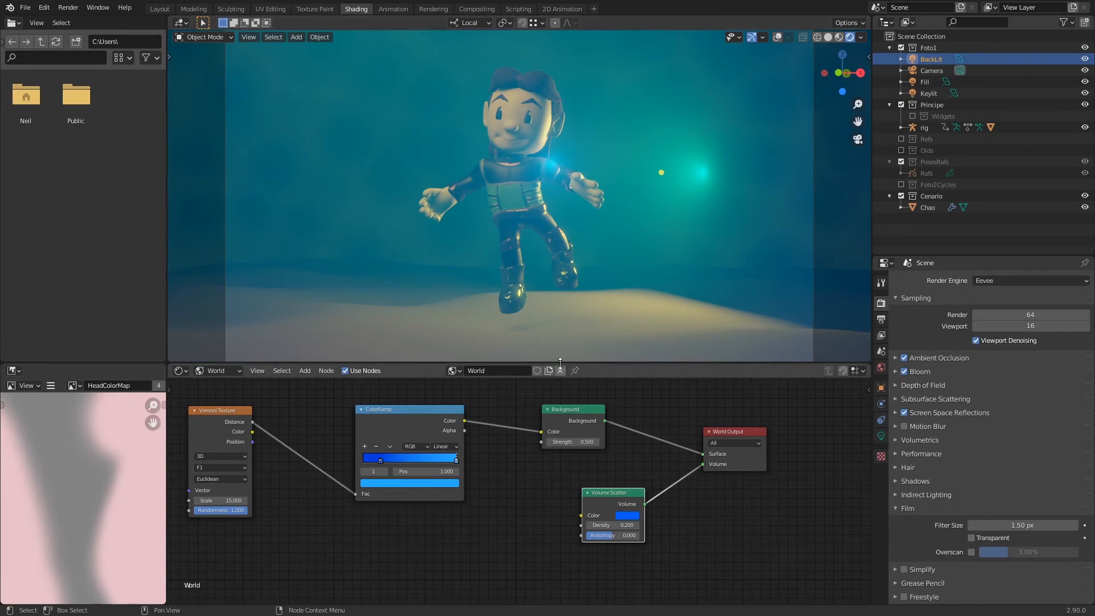
Select the Fill area light, set its power to 300 W and save the file.
click(930, 93)
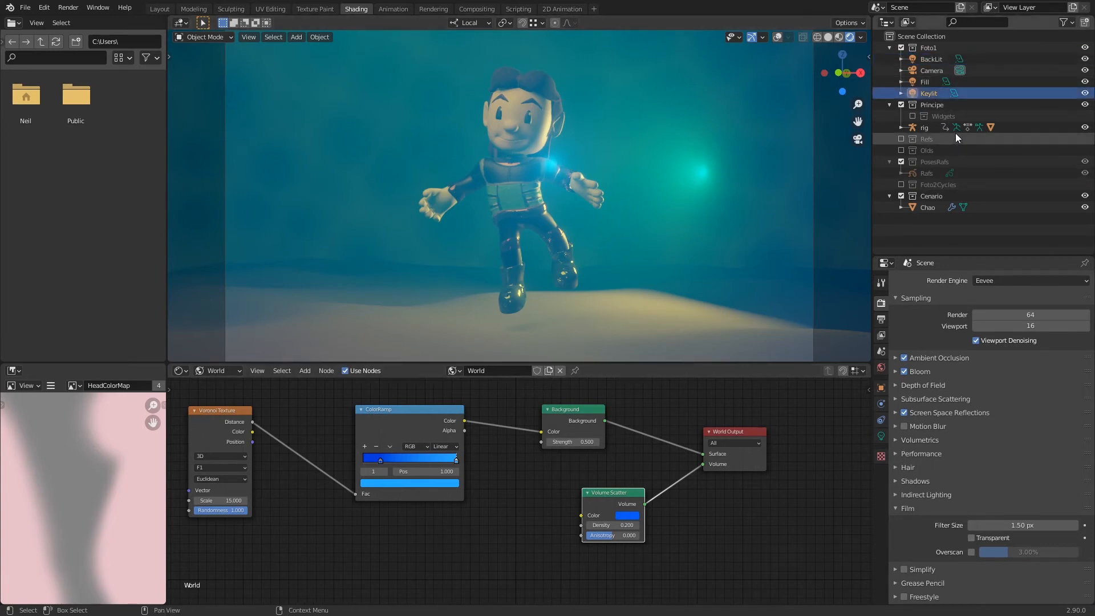
click(940, 60)
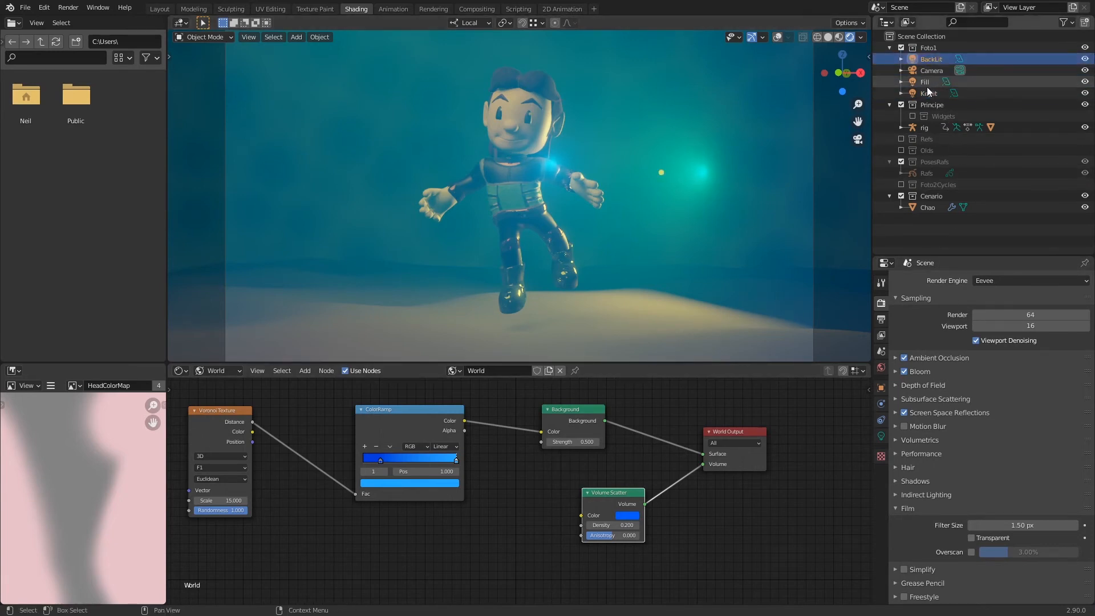
click(927, 82)
click(881, 437)
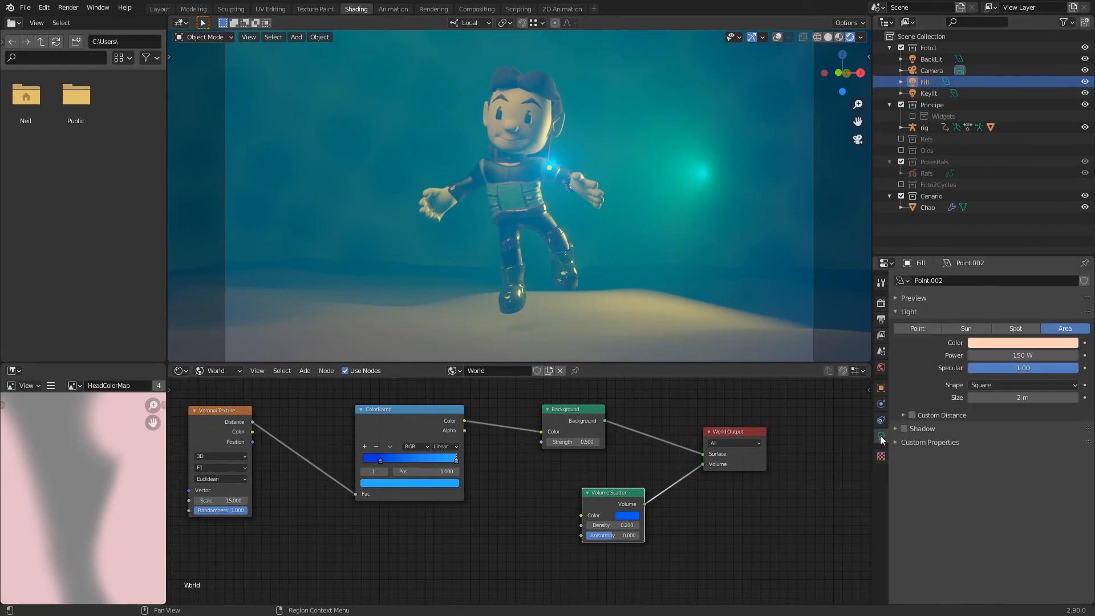
click(1024, 356)
text(300)
key(Return)
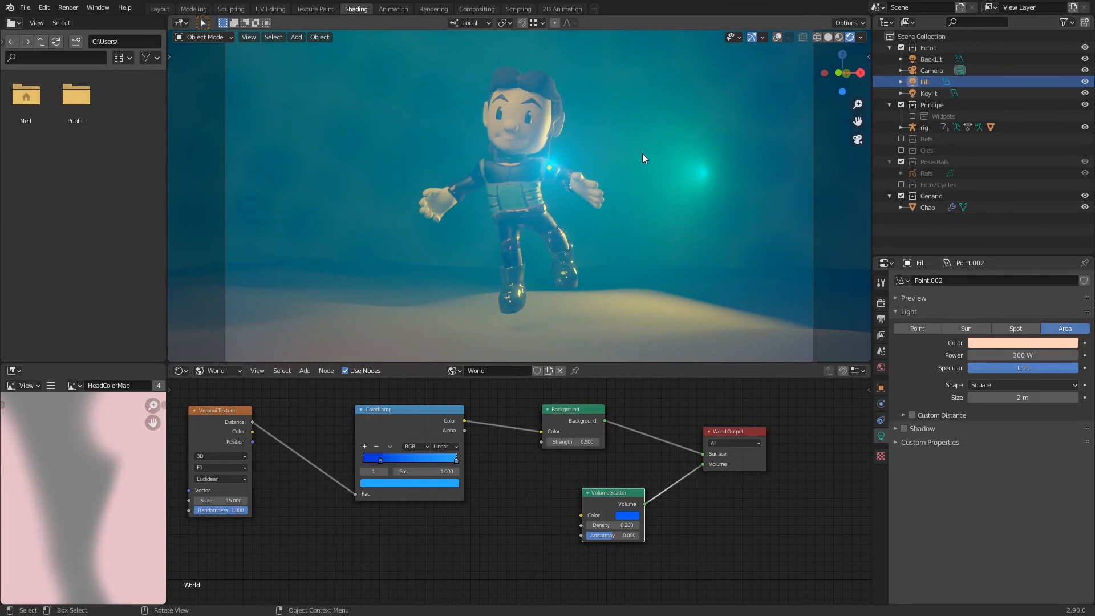
key(ctrl+s)
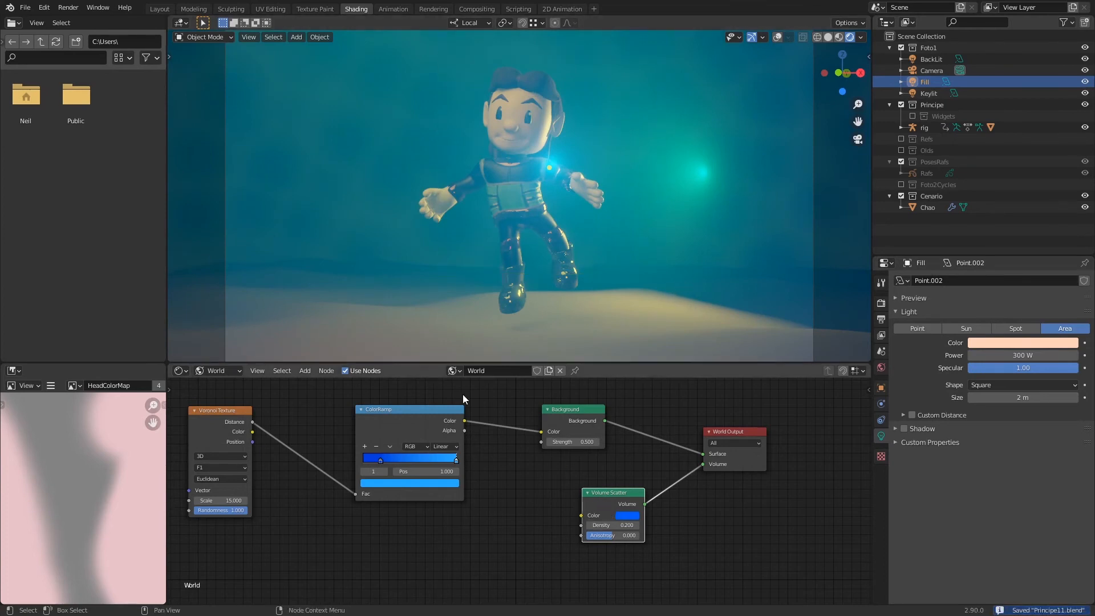
Connect the ColorRamp's Color output to the Volume Scatter's Color input and raise the scatter anisotropy to 1.0.
drag(465, 420, 580, 513)
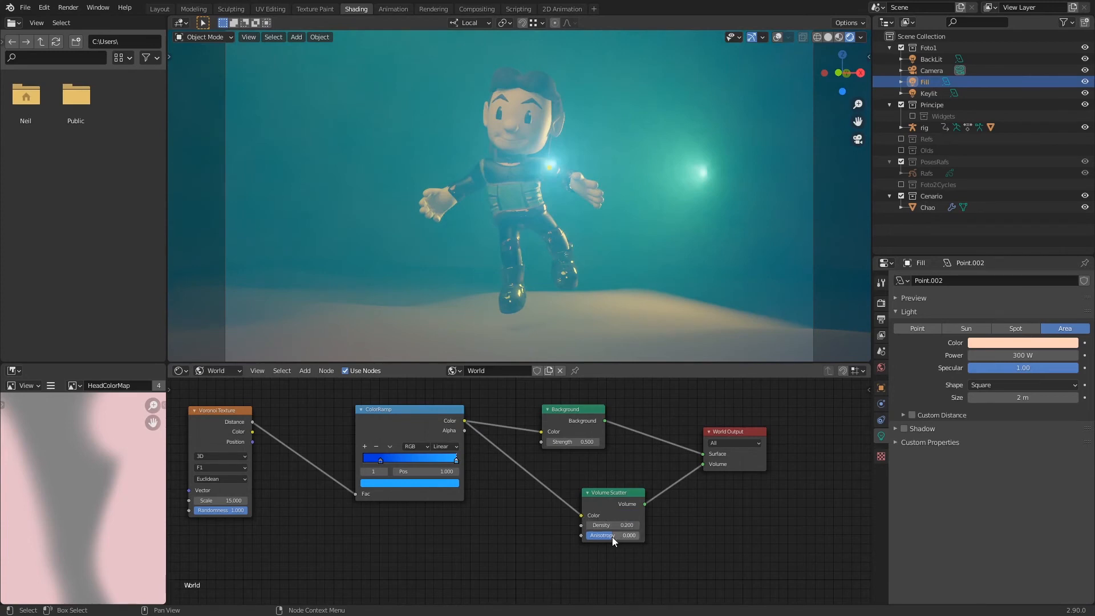
drag(614, 536, 649, 537)
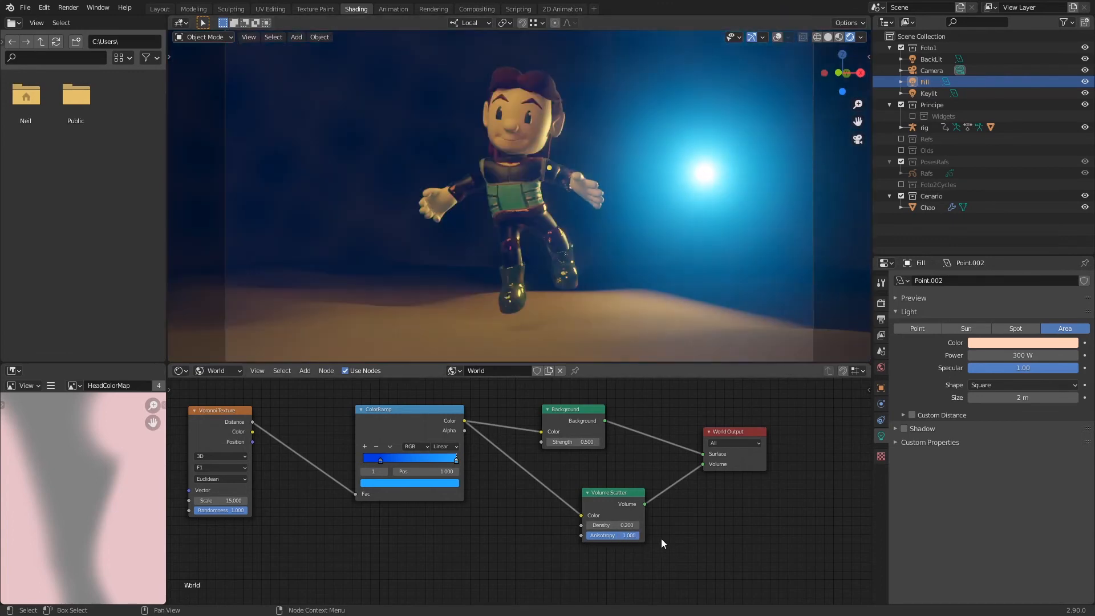
Try slightly lower anisotropy values on the Volume Scatter node and render a test image.
mouse_move(632, 536)
mouse_down()
mouse_move(563, 539)
mouse_move(642, 543)
mouse_move(631, 540)
mouse_up()
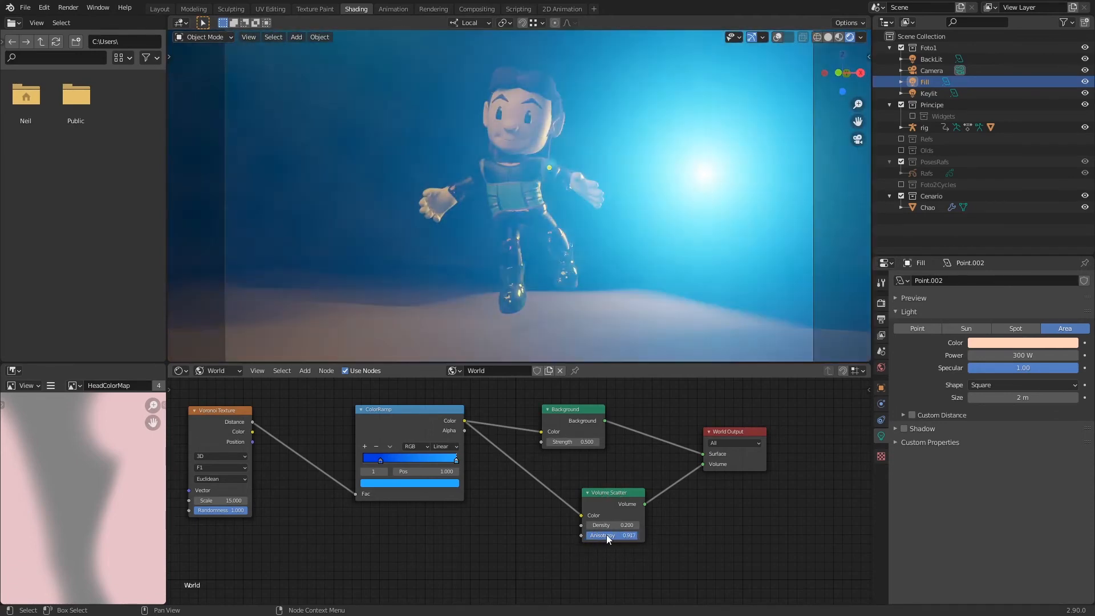
drag(641, 526, 628, 524)
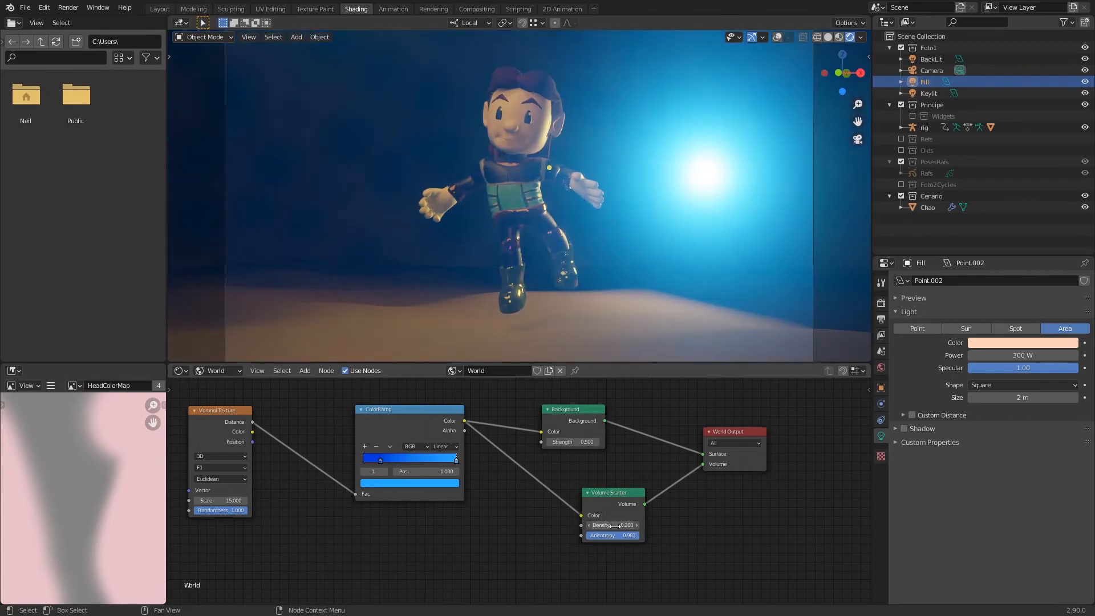
key(F12)
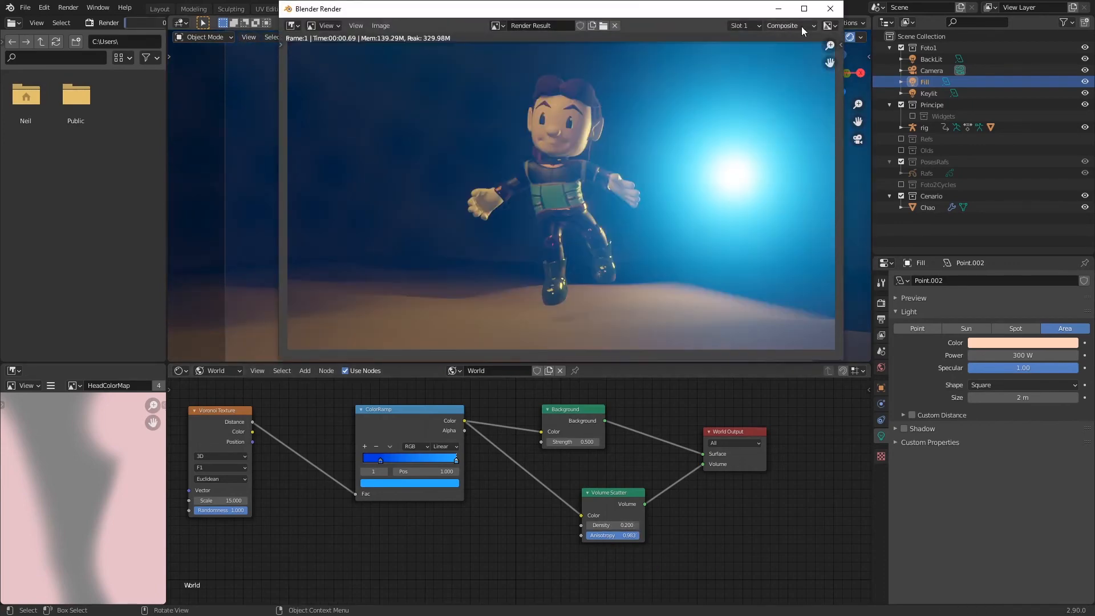
click(831, 8)
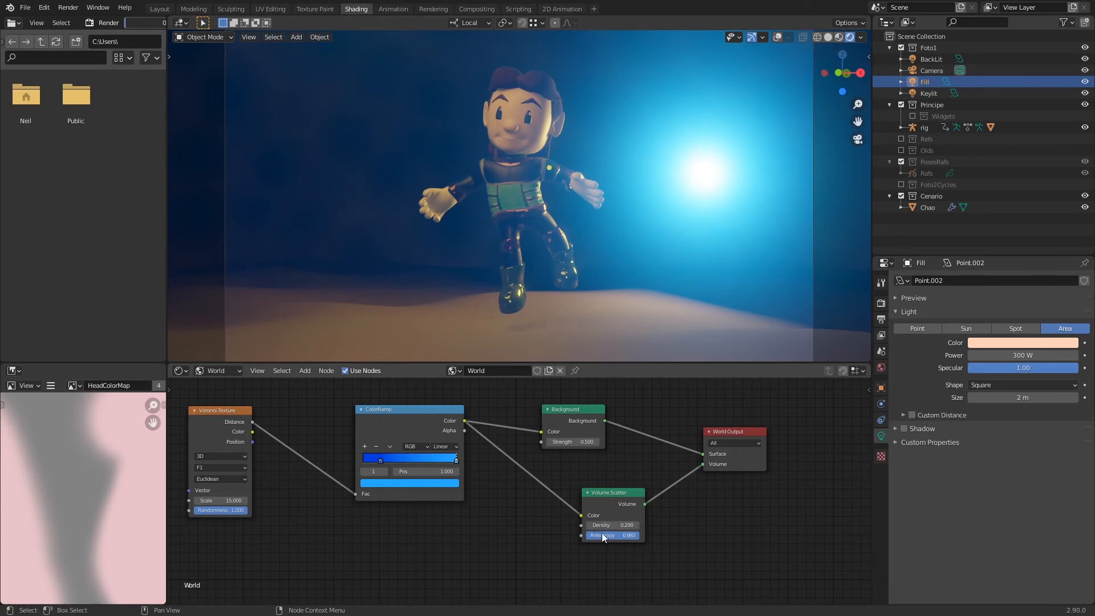
Set the Volume Scatter density to 0.3 and its anisotropy to 1.0, and save the file.
click(590, 526)
drag(593, 526, 656, 528)
drag(589, 537, 607, 536)
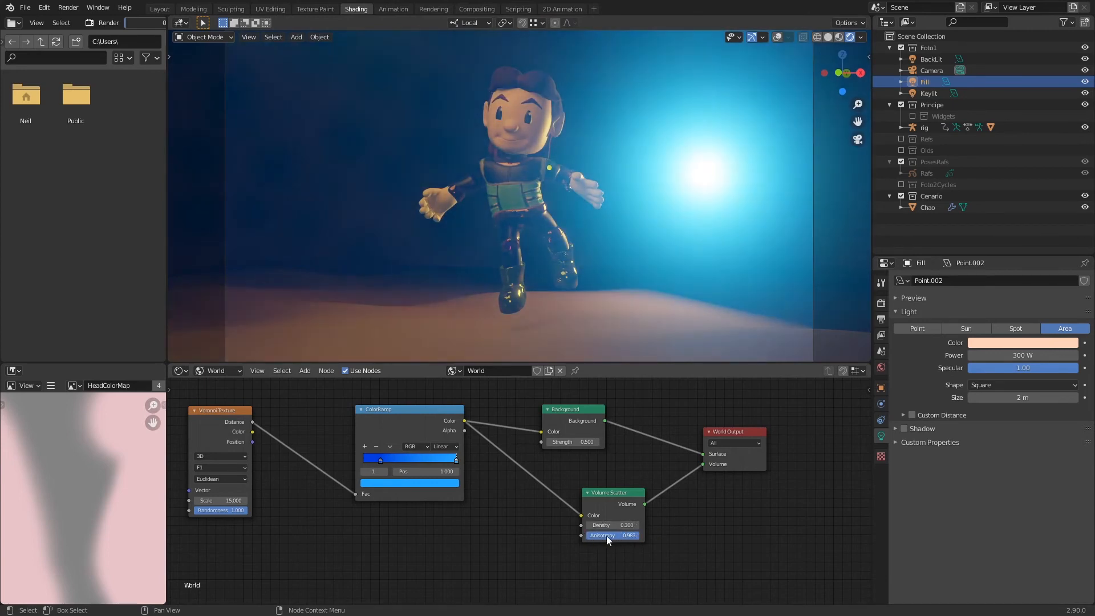
key(Return)
key(ctrl+s)
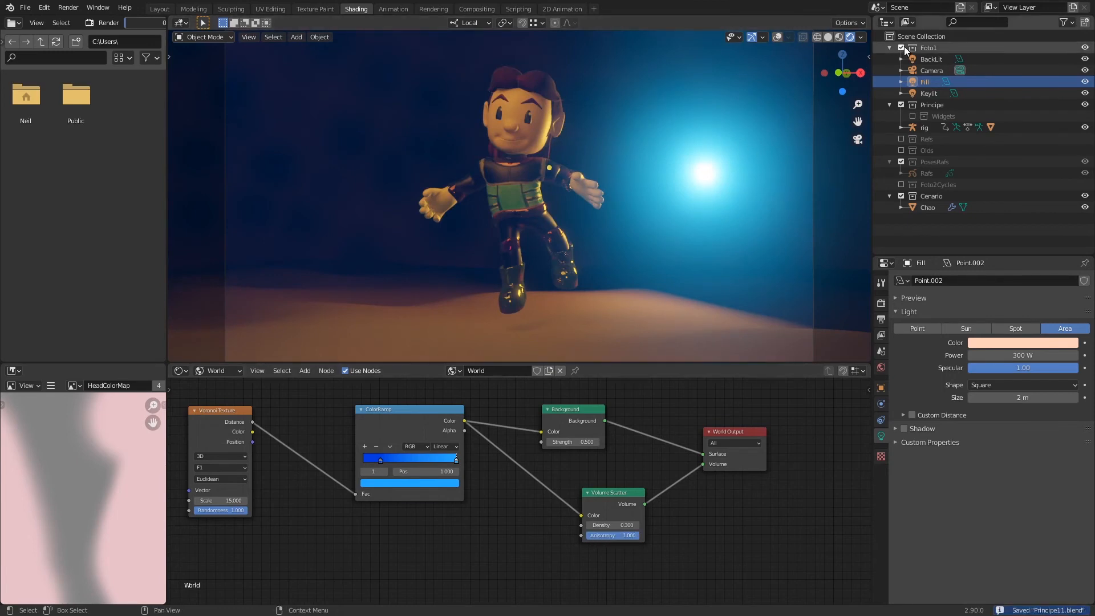
key(ctrl+s)
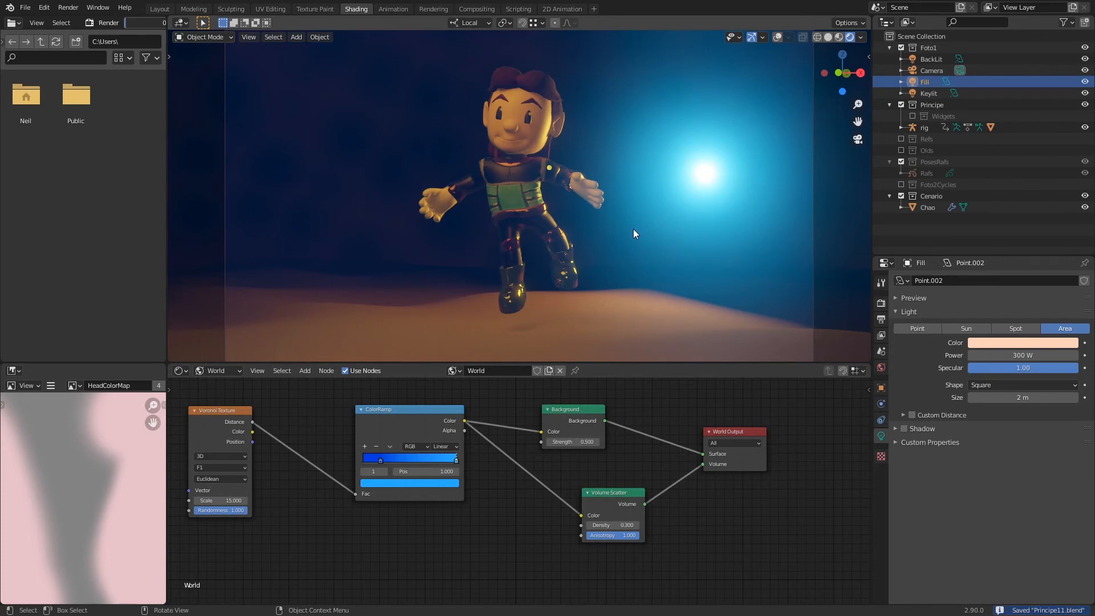
Switch the render engine to Cycles, save the file and preview the scene with rendered shading.
click(881, 303)
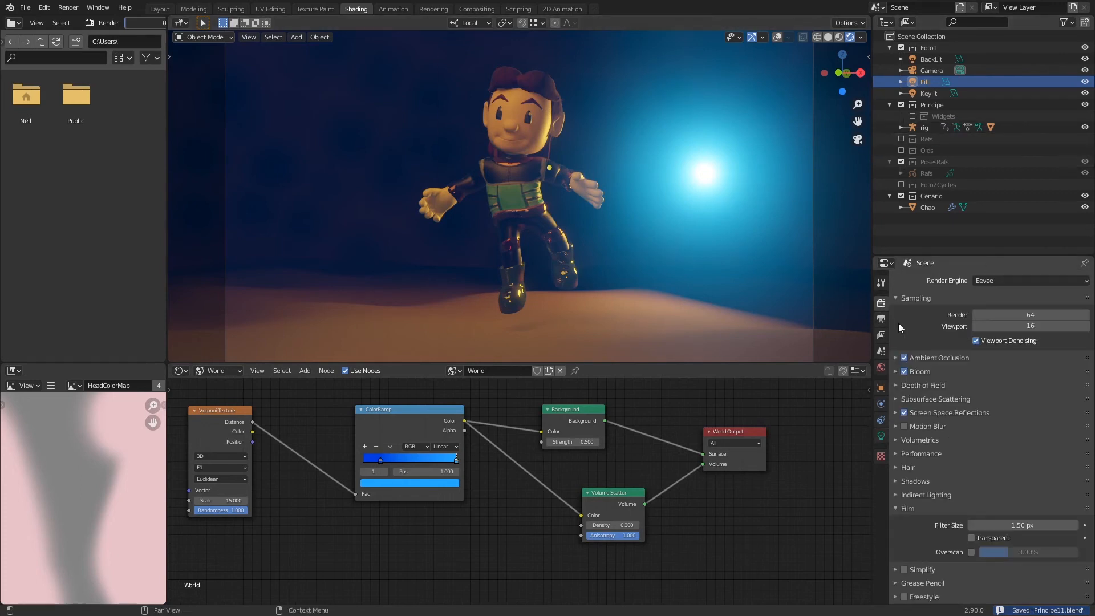
click(987, 280)
click(991, 319)
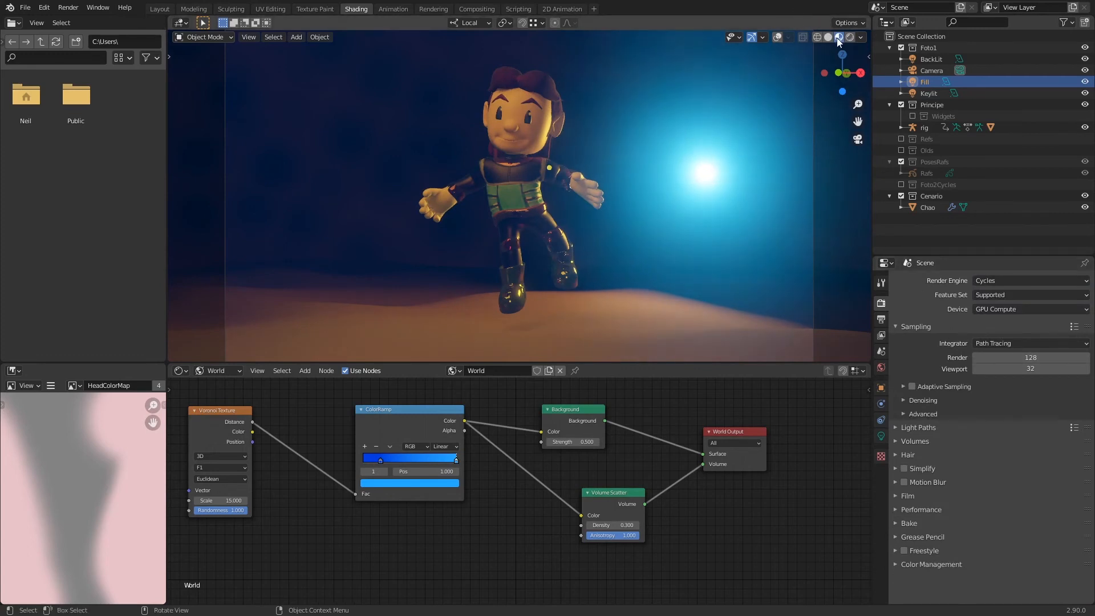
key(ctrl+s)
click(851, 36)
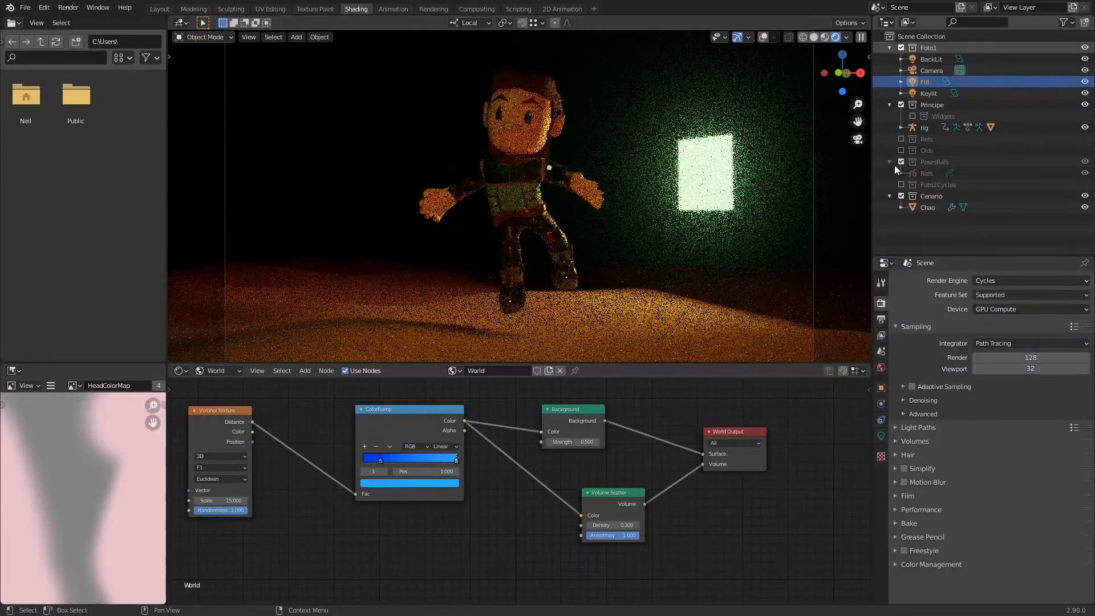
Exclude the Foto1 collection from the view layer and include the Foto2Cycles collection.
click(901, 47)
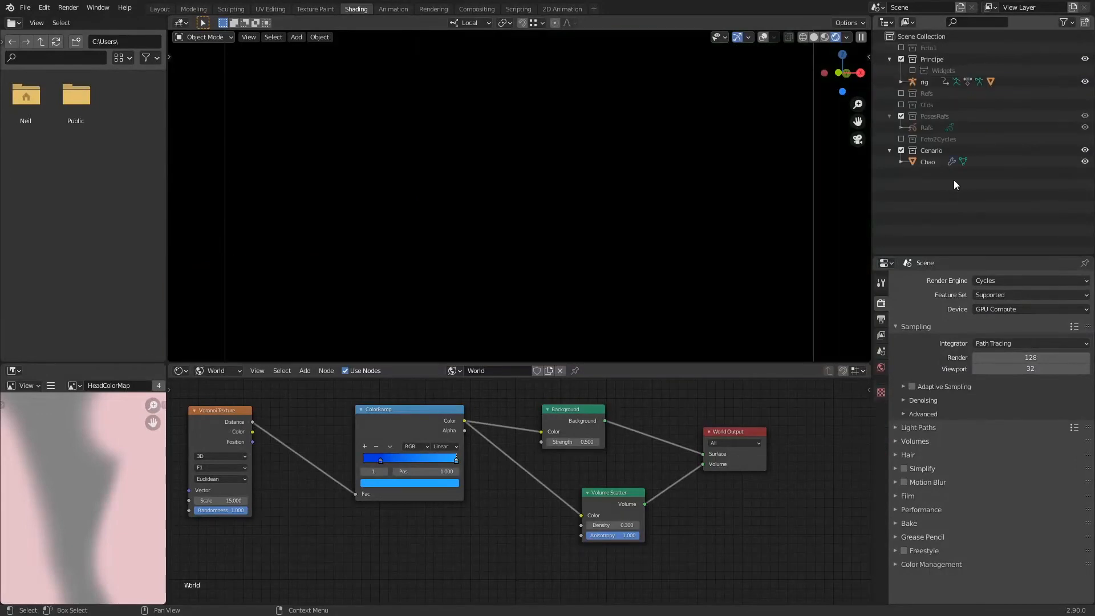
click(901, 139)
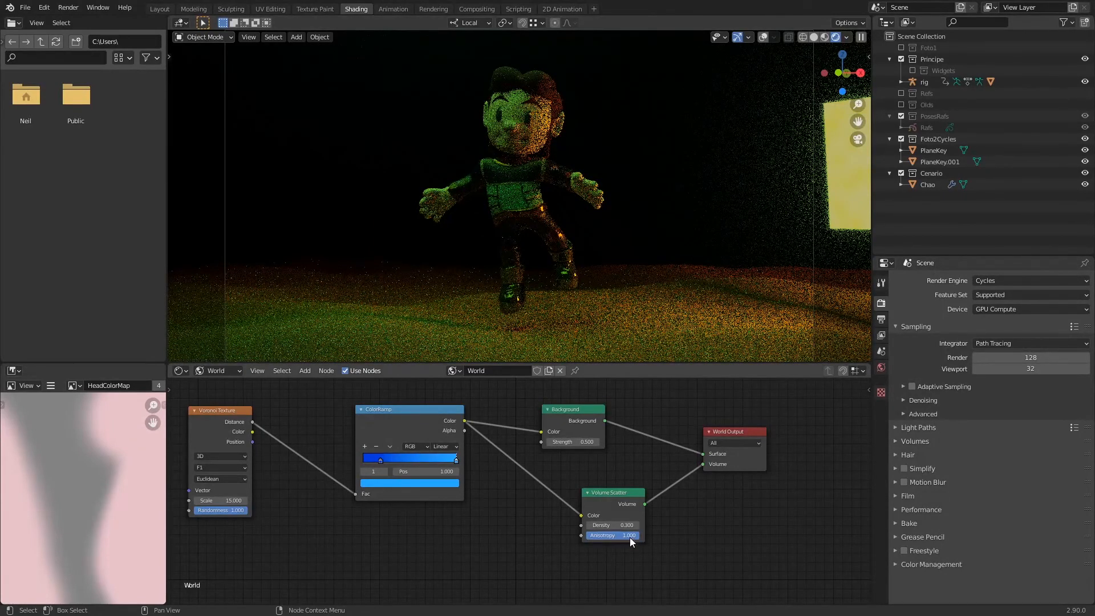
Switch the viewport to material preview and set the Volume Scatter anisotropy to 0.2 and density to 0.5.
click(826, 39)
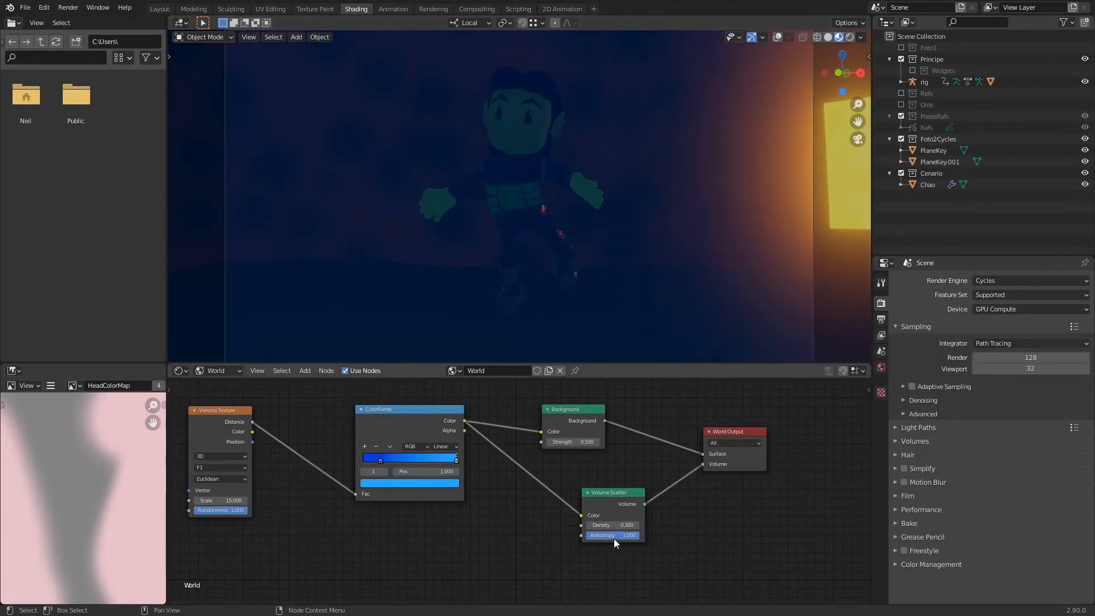
text(0)
text(.2)
key(Tab)
text(0.5)
key(Return)
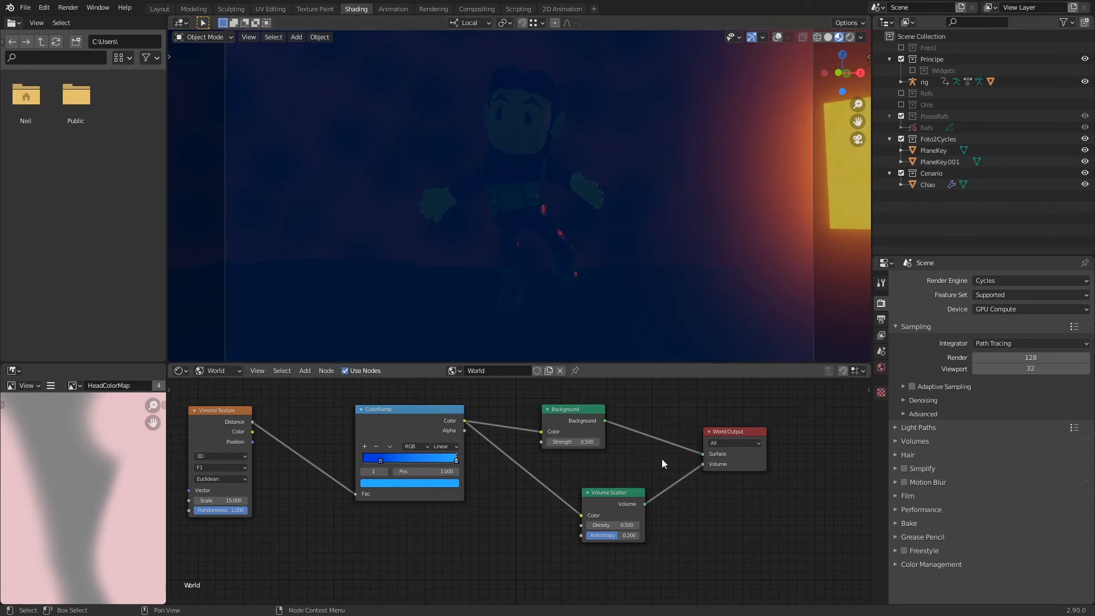
Check the volumetric scene in the Cycles viewport, return to material preview and render a full image.
click(850, 37)
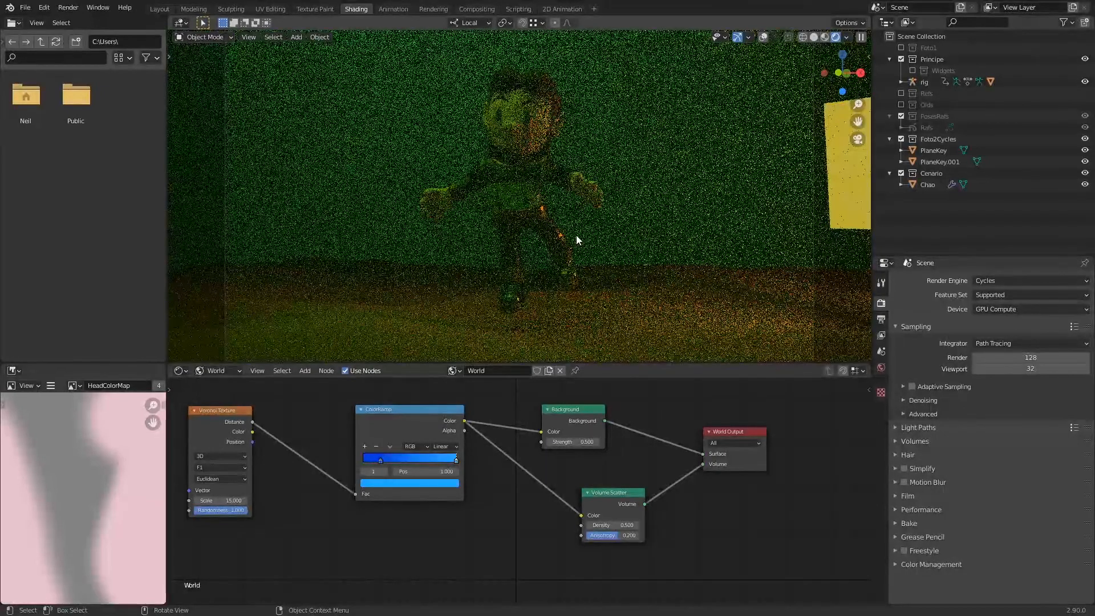
click(826, 38)
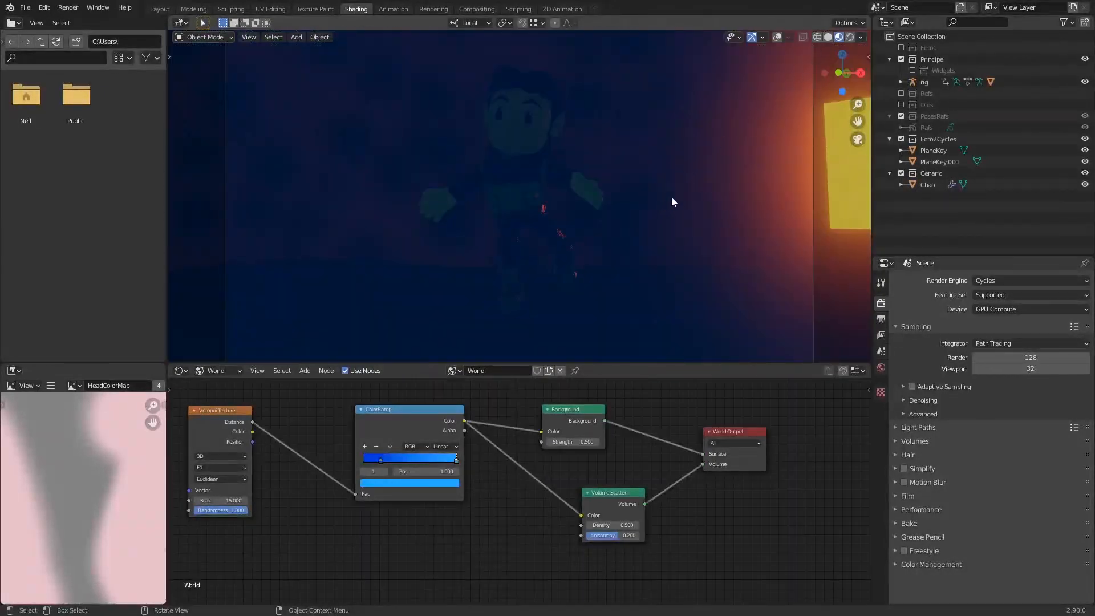
key(F12)
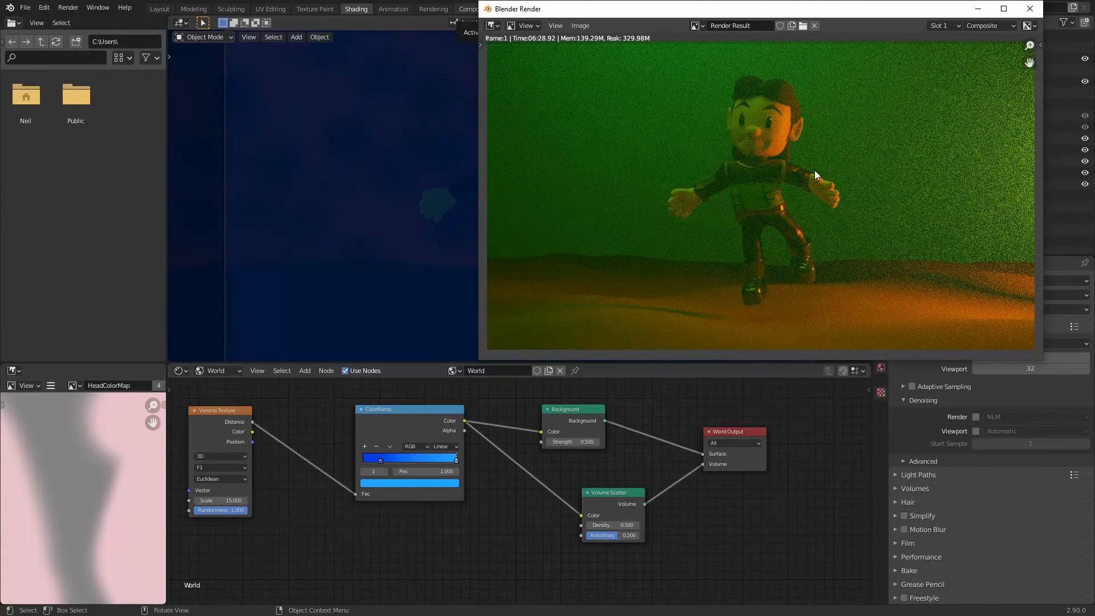
click(1032, 8)
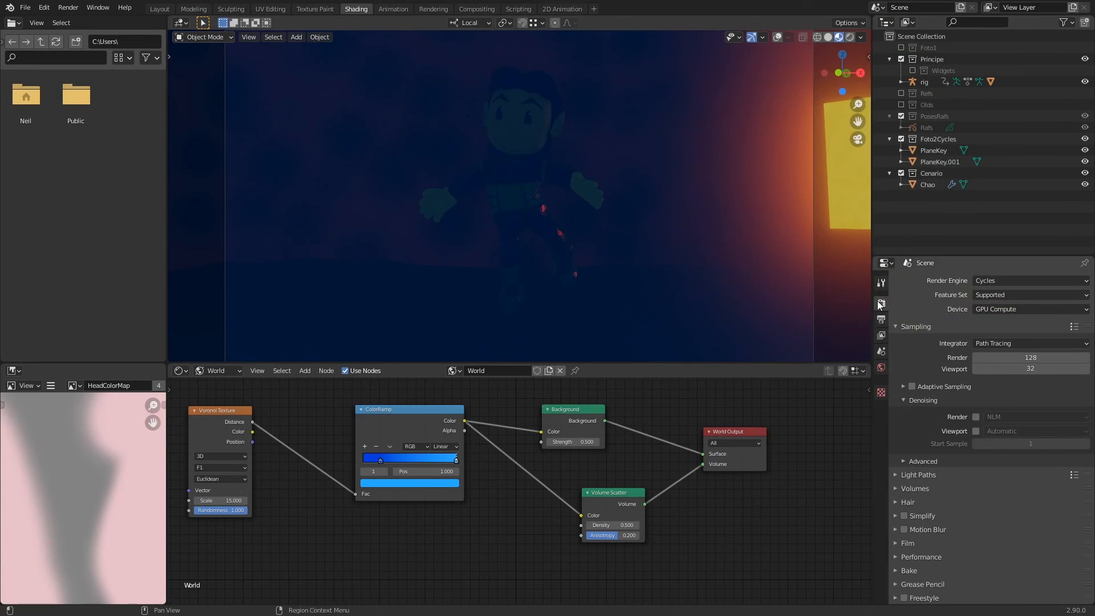
Enable NLM render denoising in the Cycles settings, start a test render and cancel it.
click(976, 417)
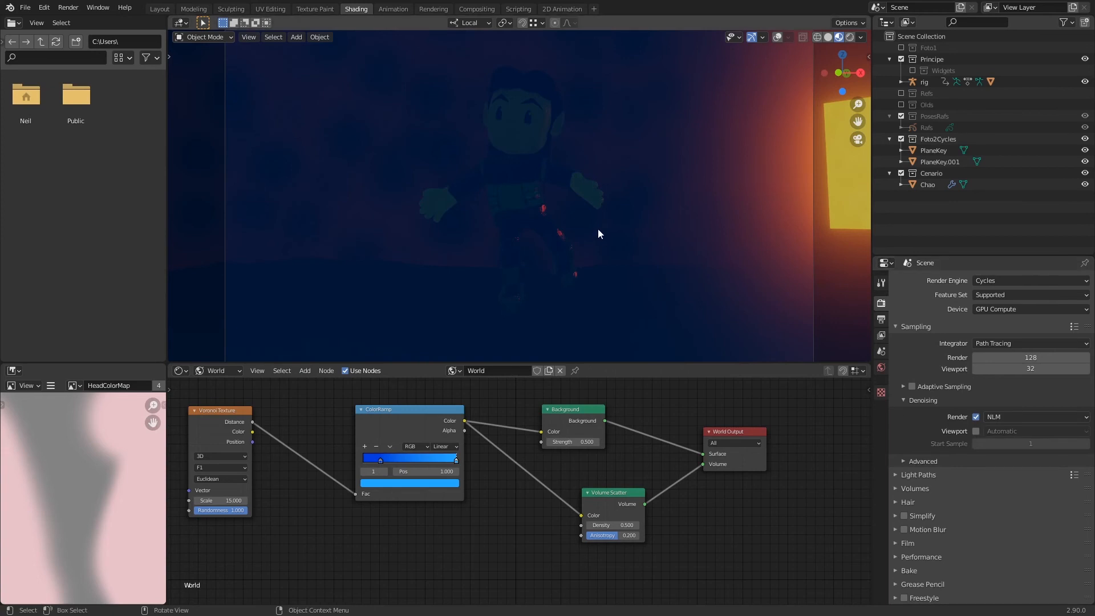
key(F12)
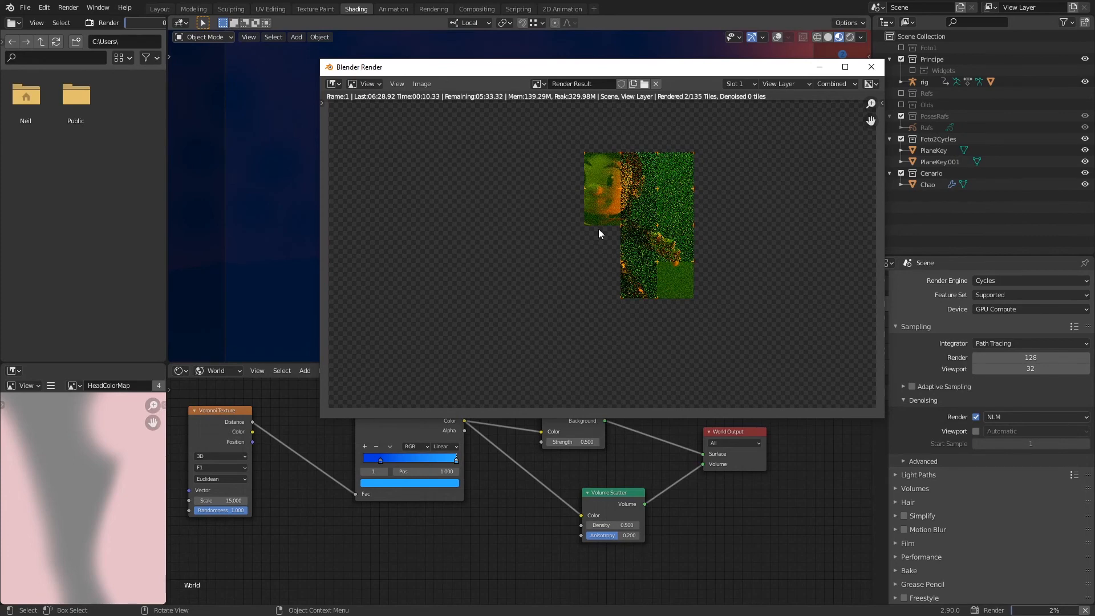
key(Escape)
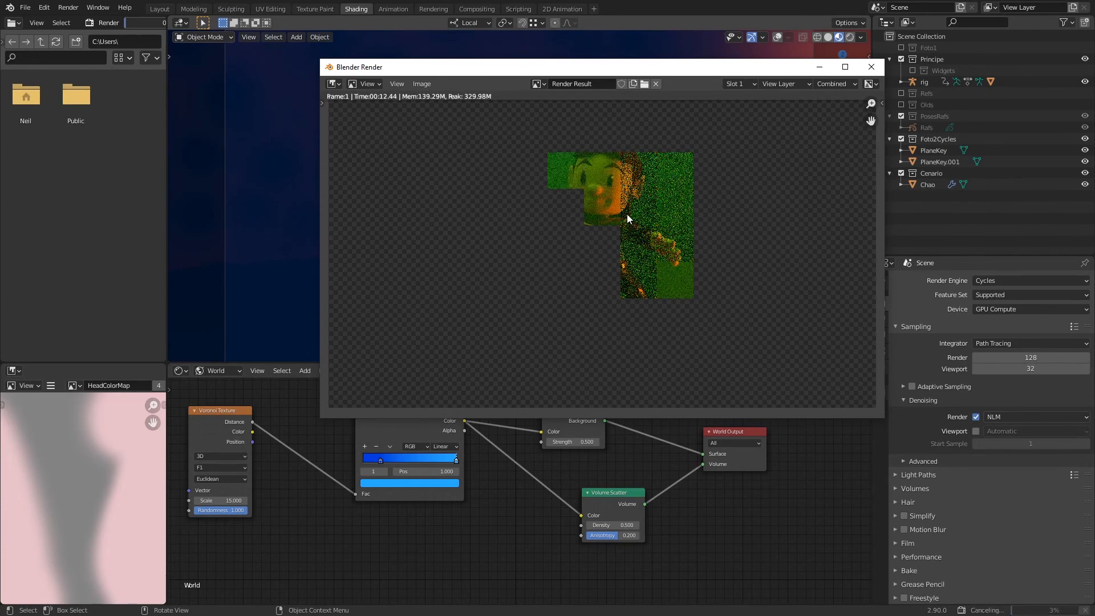
key(Escape)
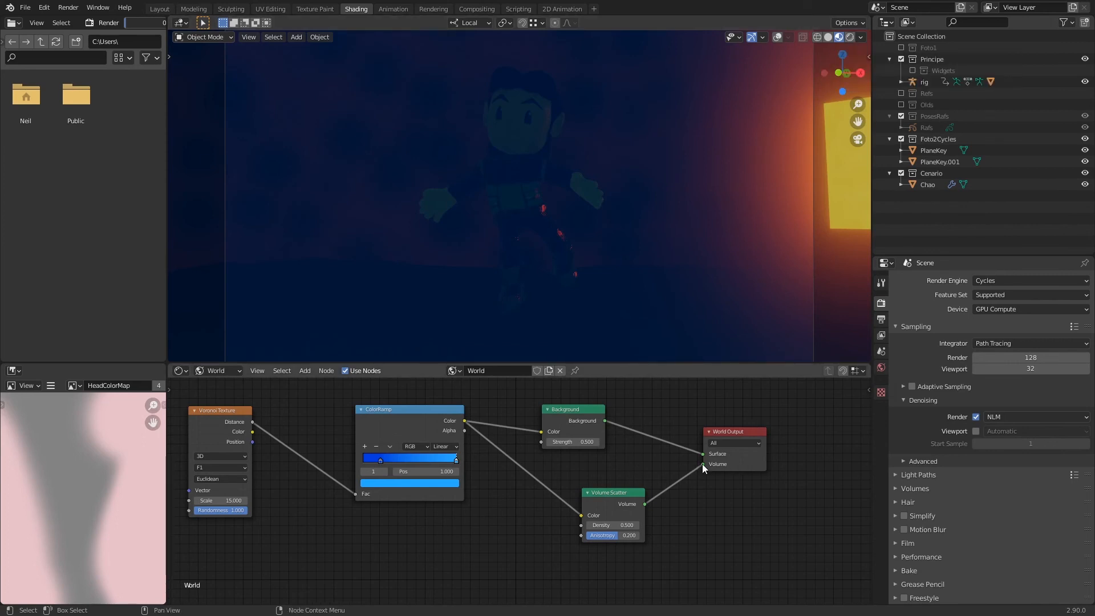
Disconnect the Volume Scatter node from the World Output's Volume input and preview the scene with rendered shading.
drag(703, 464, 702, 502)
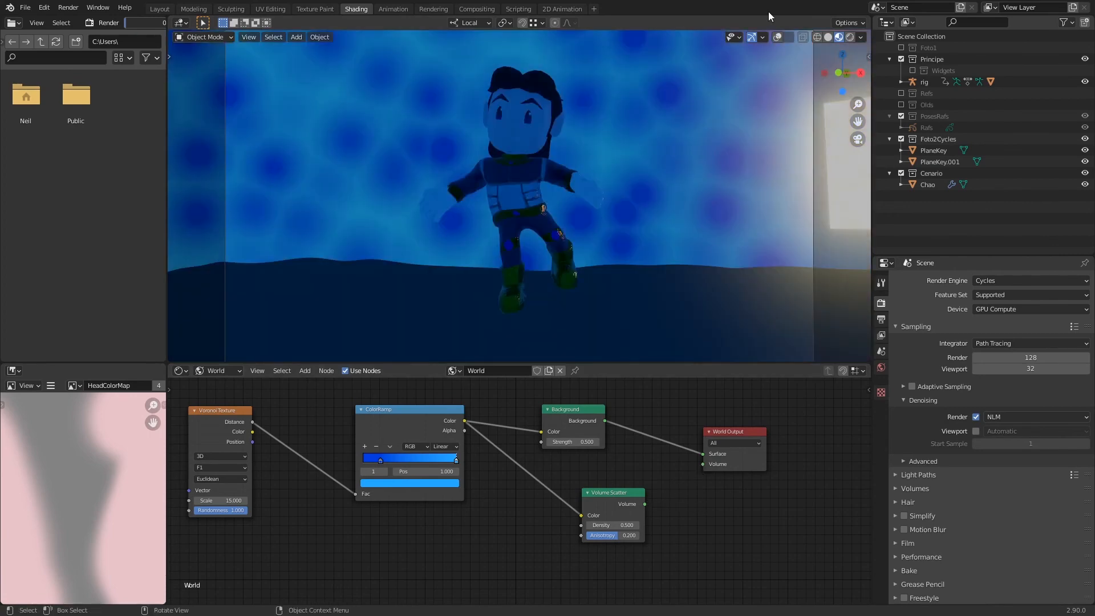
click(851, 36)
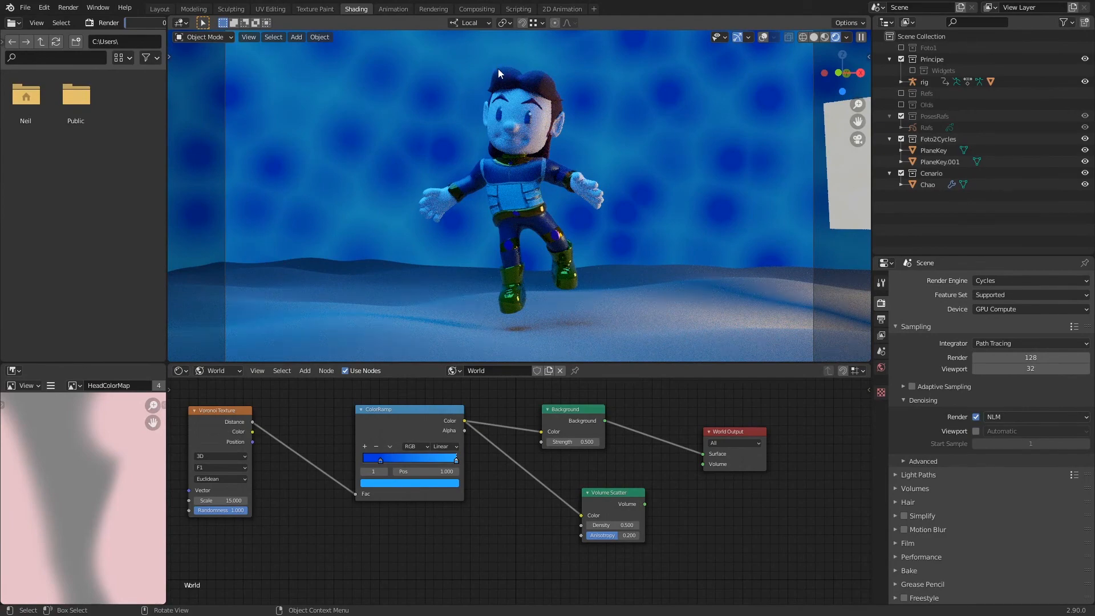
Scale the PlaneKey light plane above the character up to about 2.5 times its size.
key(KP_7)
click(564, 108)
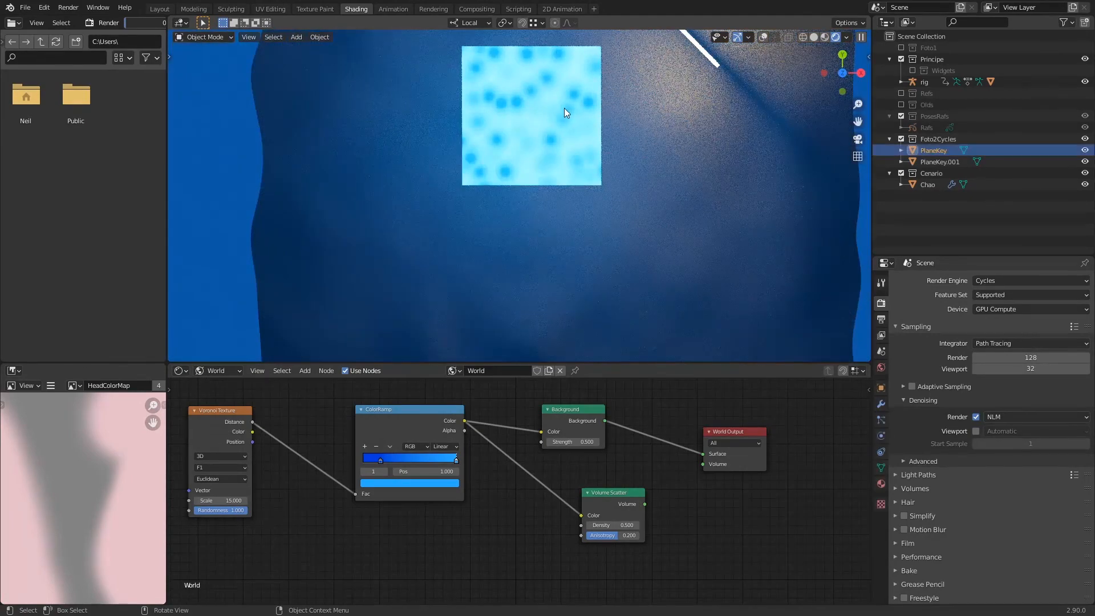
key(KP_1)
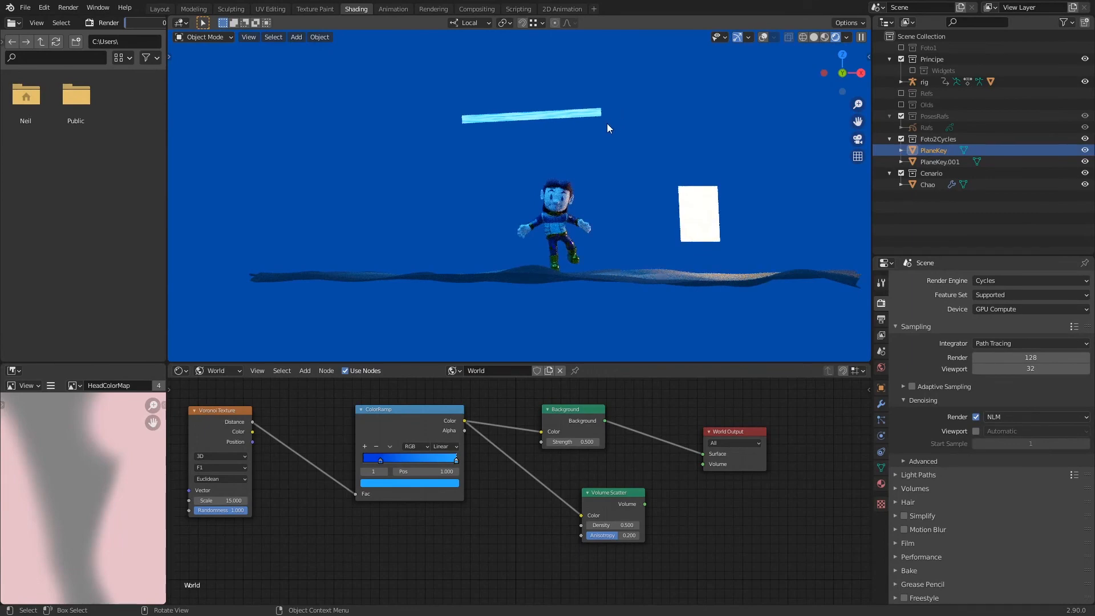
key(s)
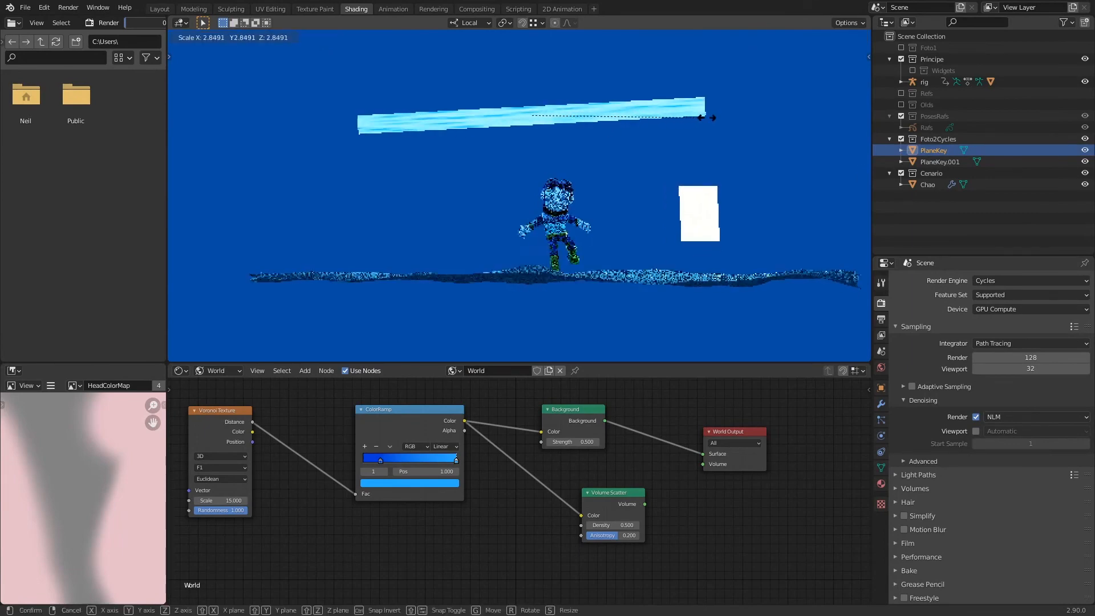
click(686, 118)
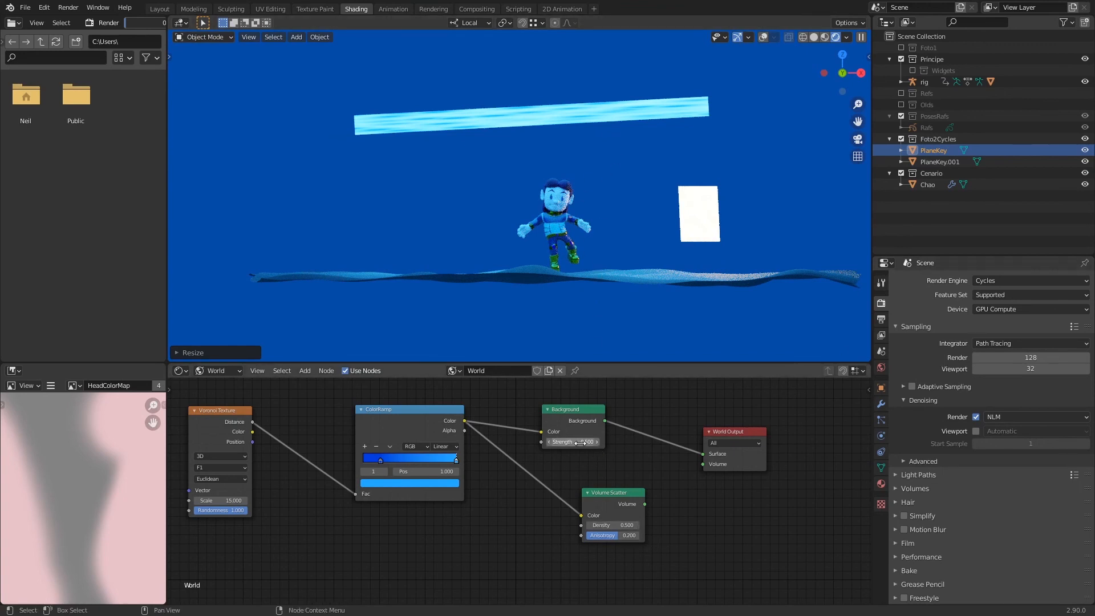
Show the PlaneKey plane's material nodes, try an Emission strength of 2 and settle on 30.
click(227, 370)
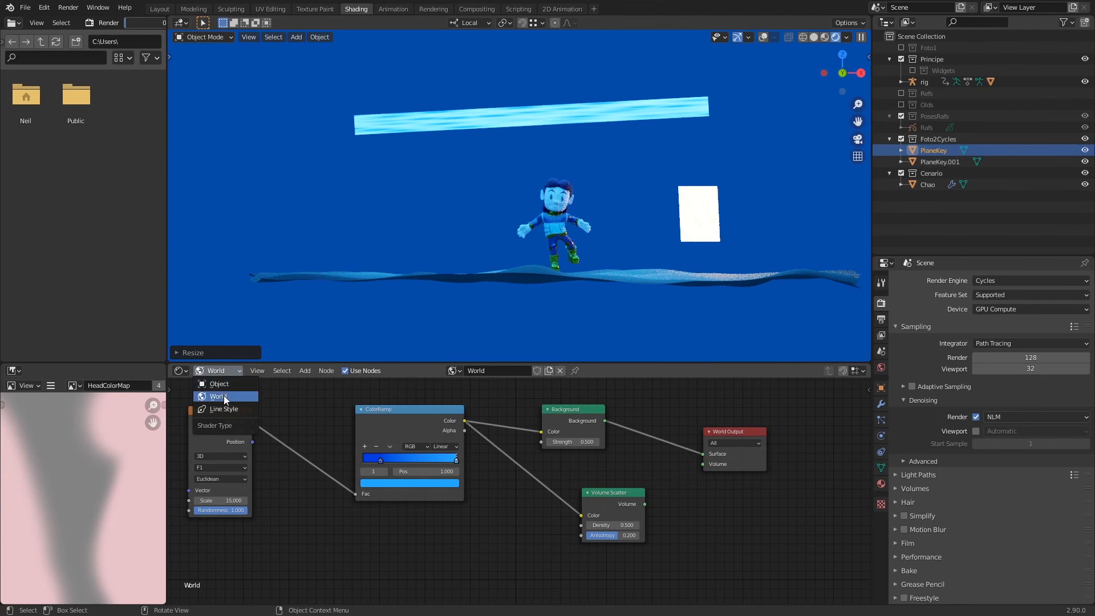
click(228, 384)
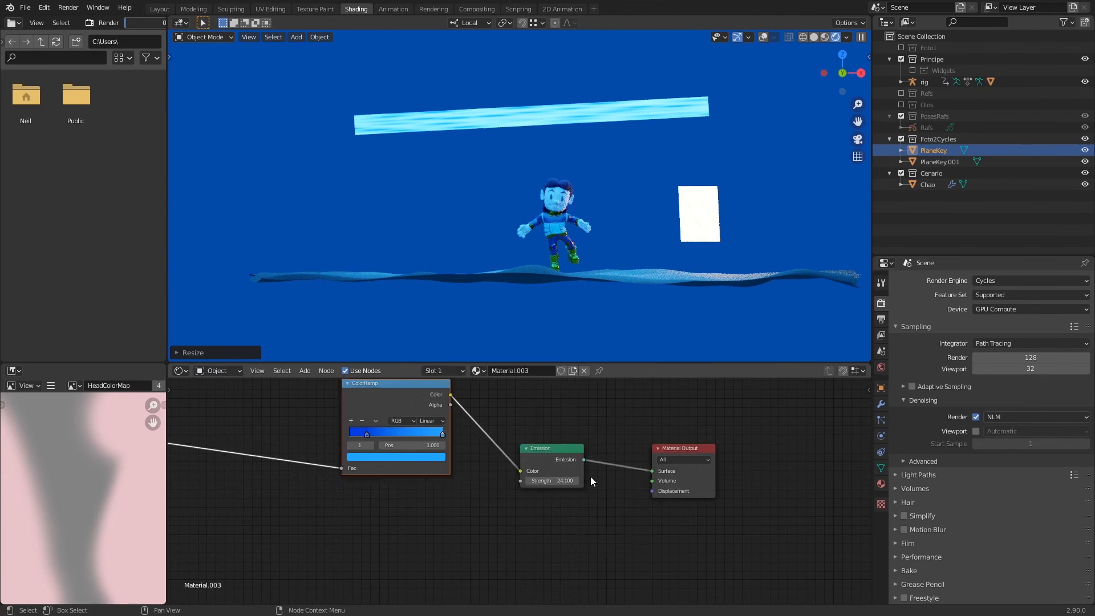
middle_drag(565, 483, 583, 508)
click(582, 506)
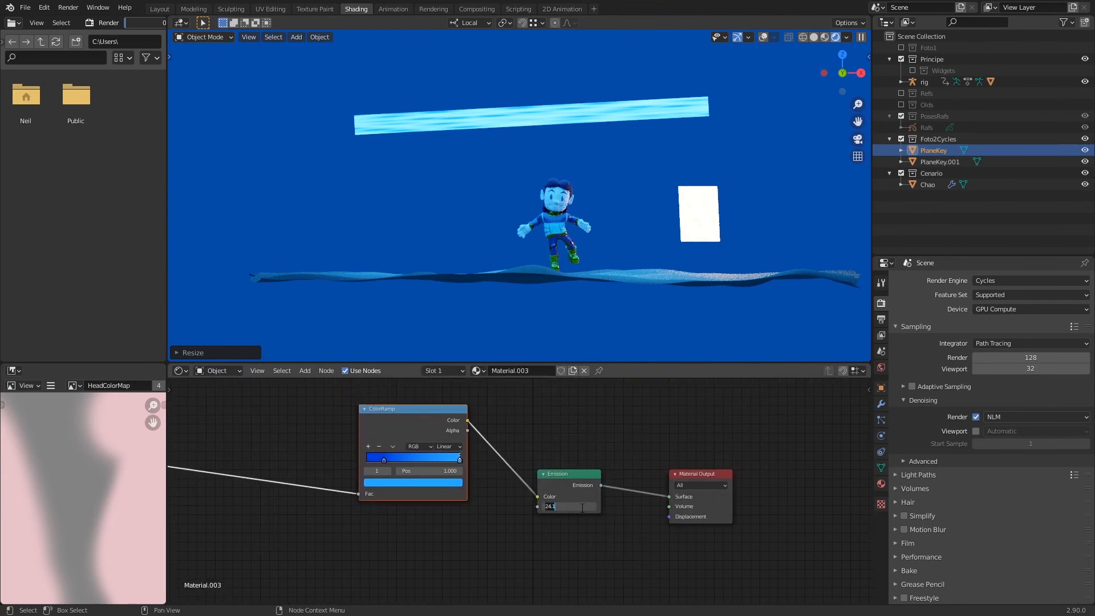
text(2)
key(Return)
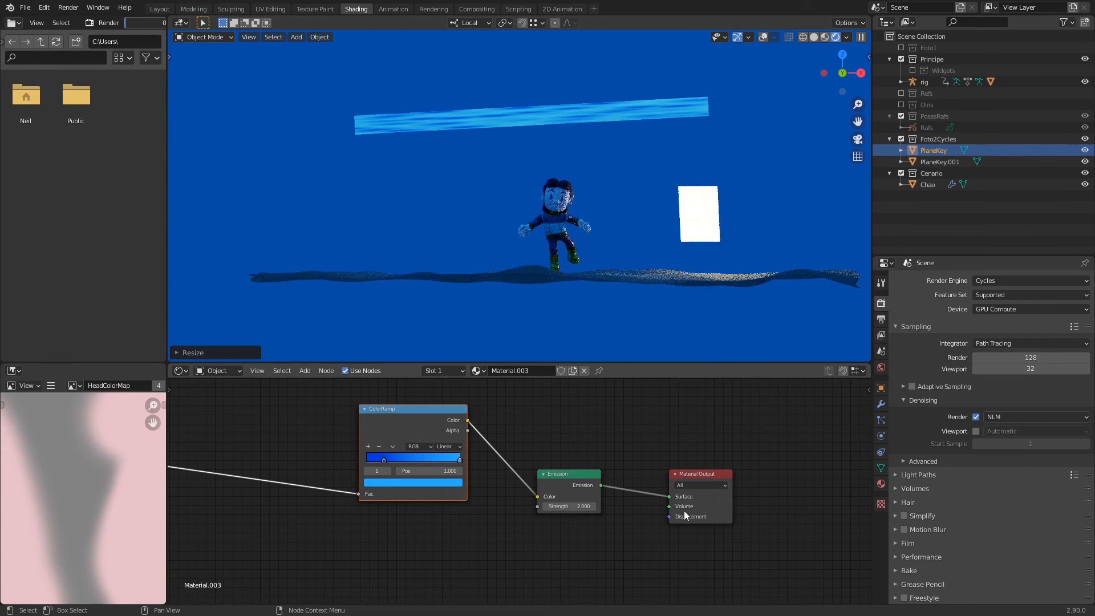
click(581, 506)
text(30)
key(Return)
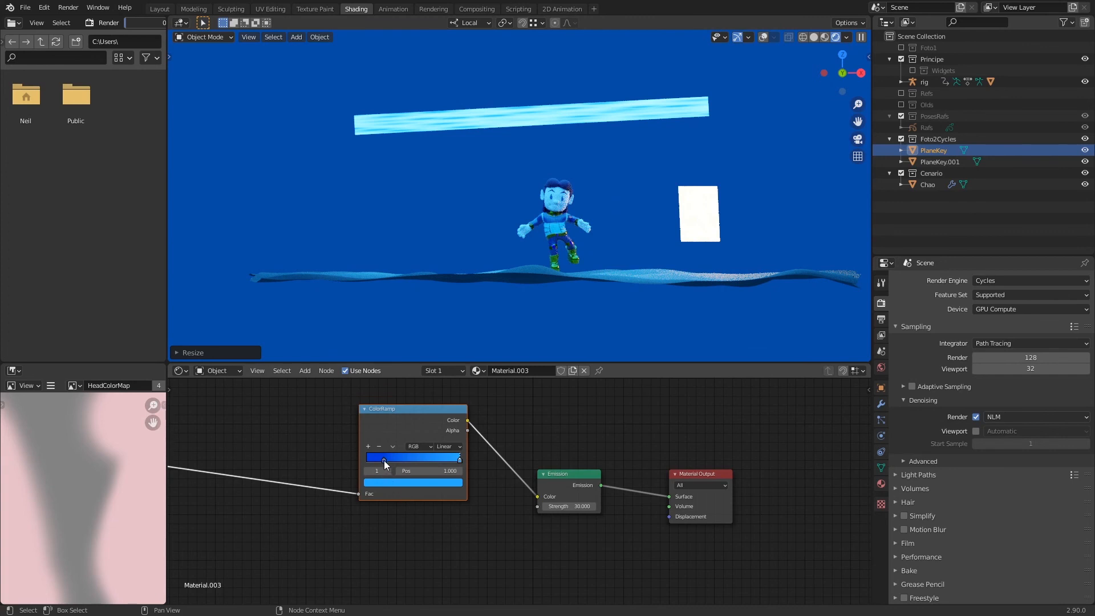
Add a color stop to the PlaneKey material's ColorRamp and place it at about 0.77.
drag(462, 461, 442, 460)
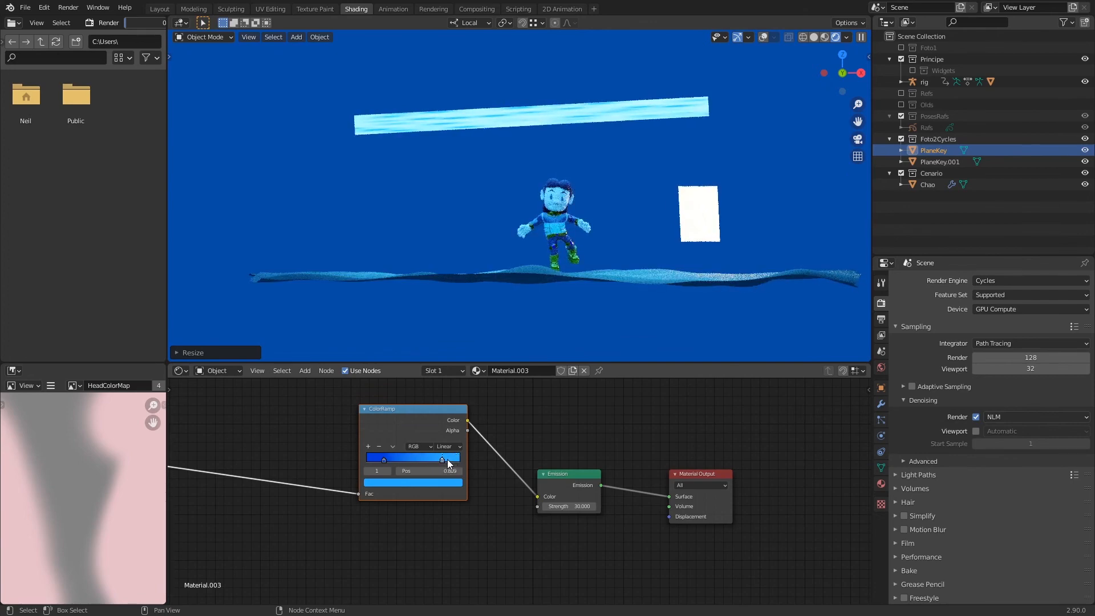
click(368, 446)
mouse_move(442, 460)
mouse_down()
mouse_move(459, 461)
mouse_move(438, 460)
mouse_up()
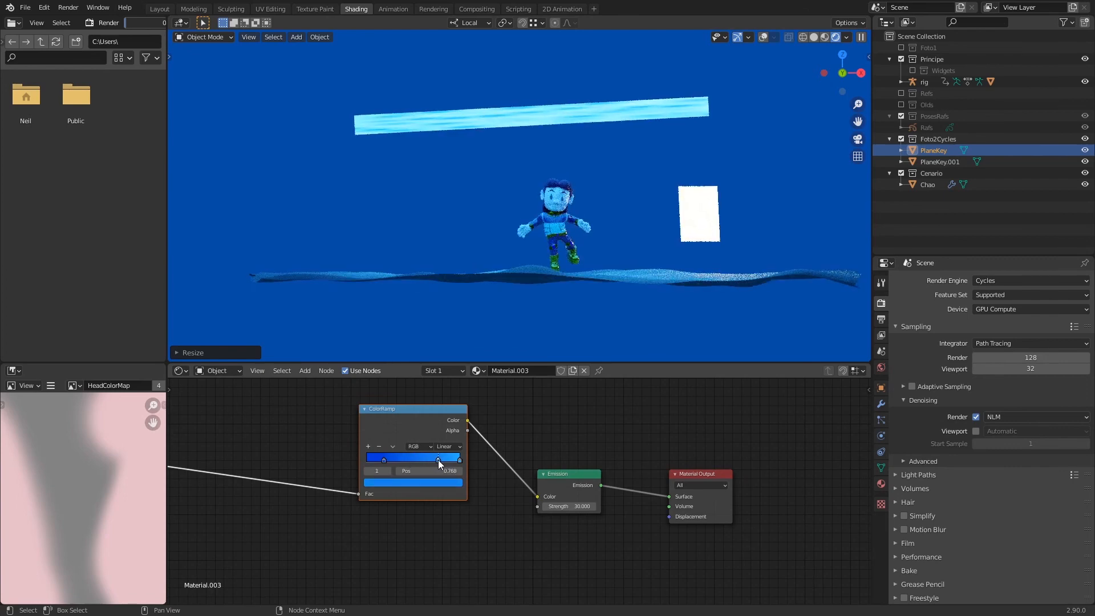
Change the color of the last stop in the PlaneKey material's ColorRamp to pale yellow and save the file.
click(459, 461)
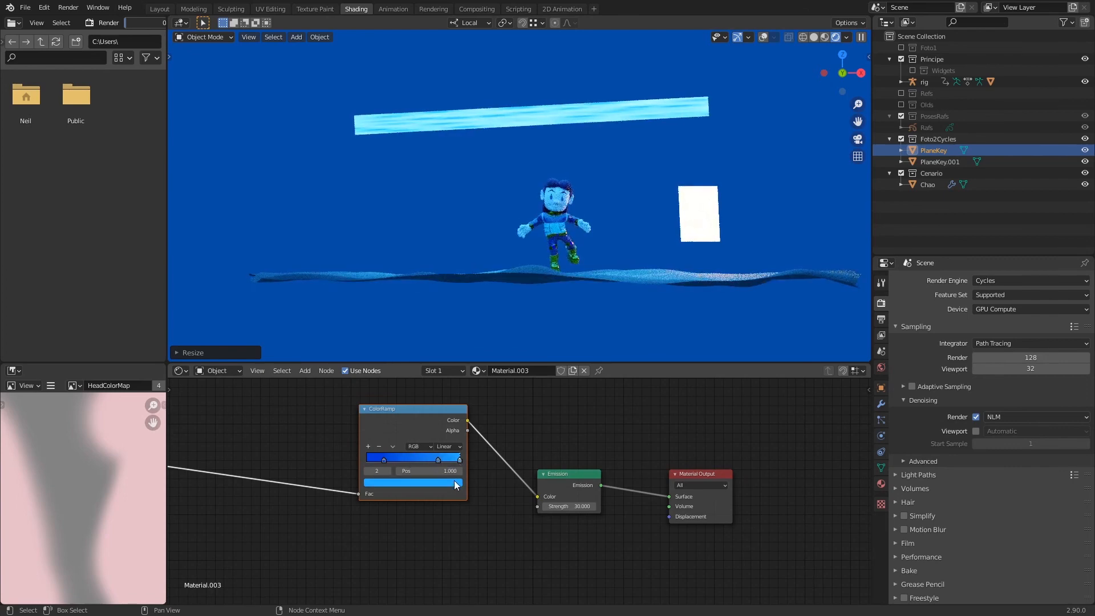
click(455, 483)
click(392, 389)
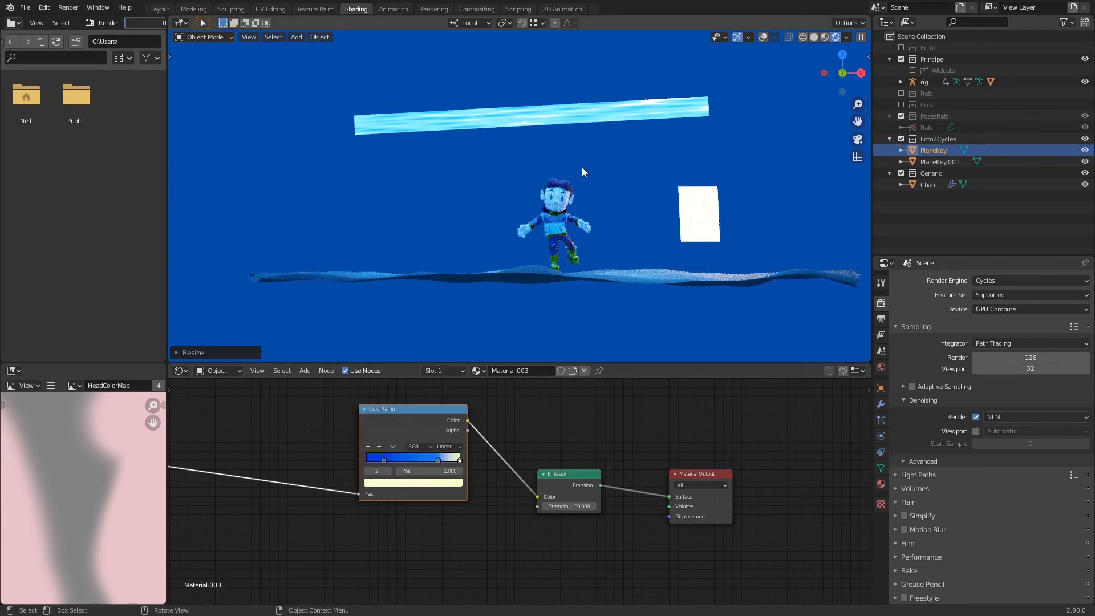
middle_drag(516, 204, 556, 199)
key(ctrl+s)
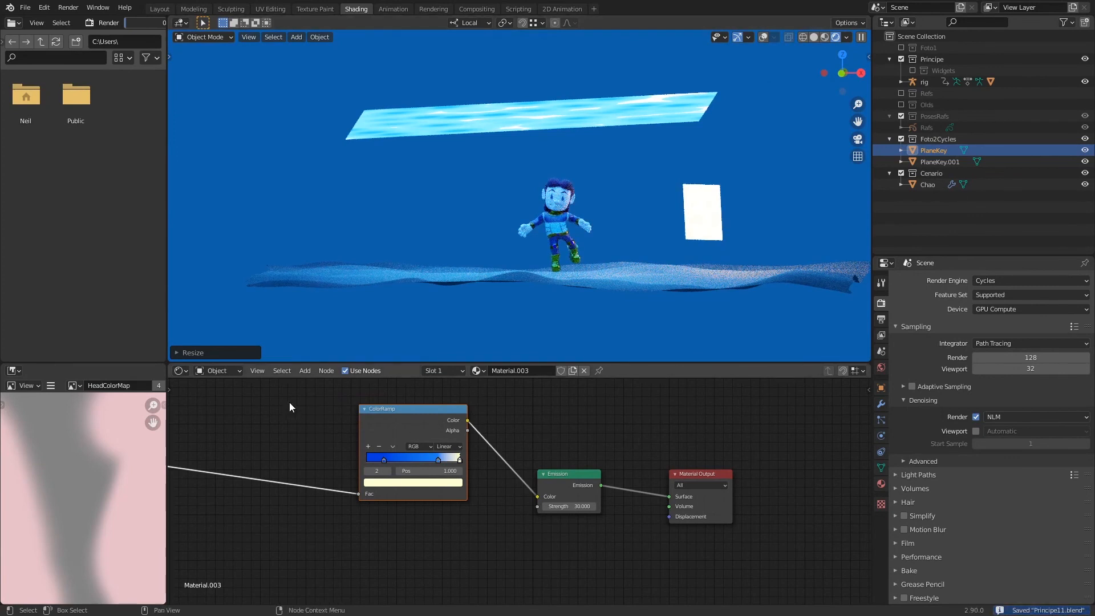
In the World nodes, connect the Volume Scatter to the World Output's Volume input and show the camera view in Material Preview shading.
click(216, 370)
click(222, 398)
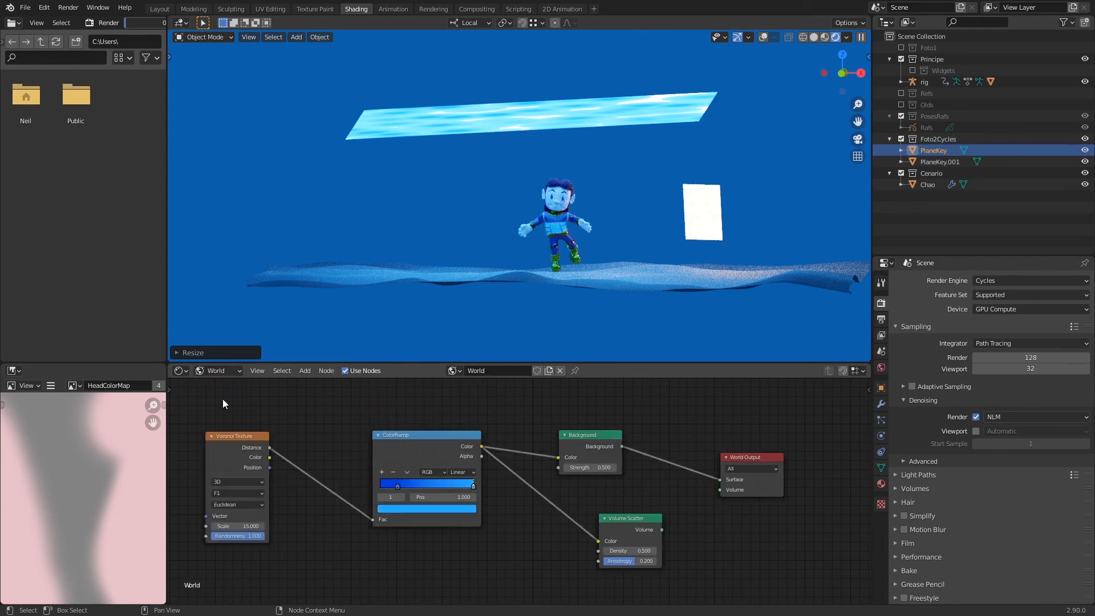
key(KP_0)
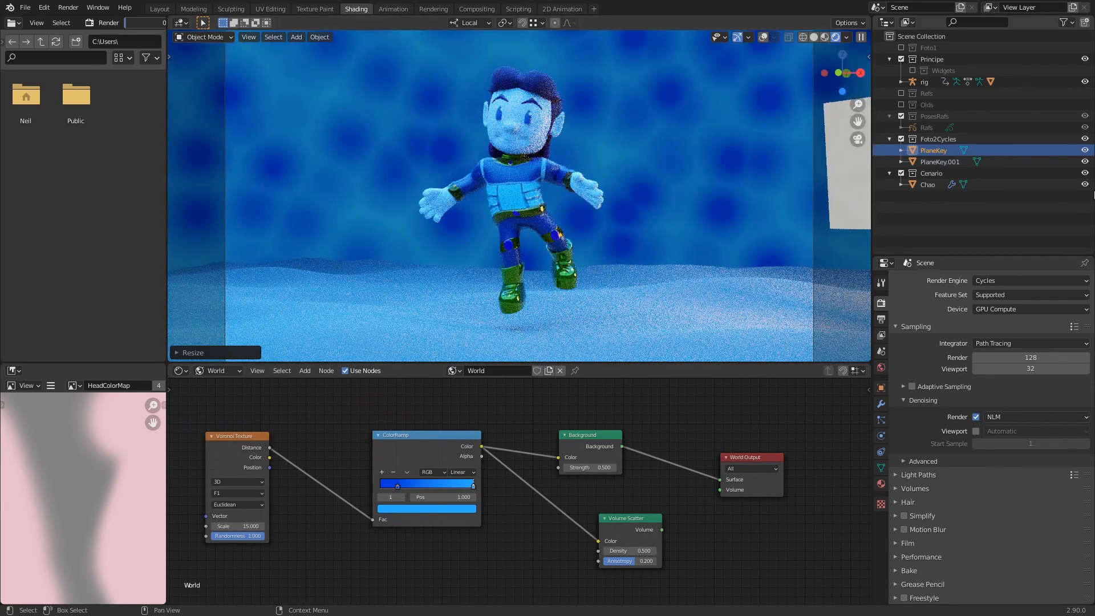
drag(663, 530, 745, 509)
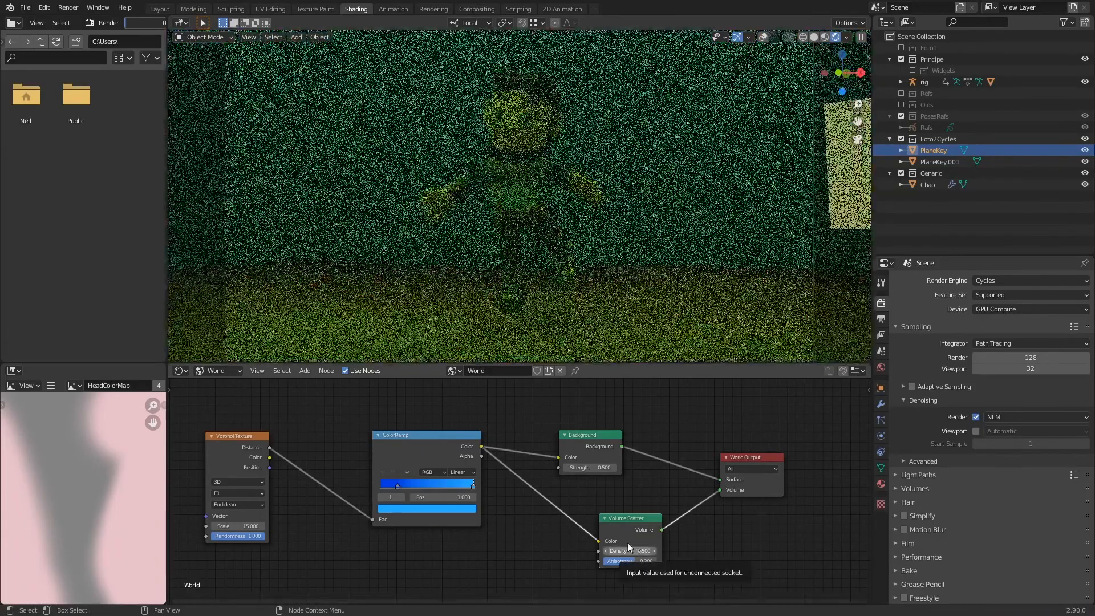
click(825, 37)
Set the world's Volume Scatter Density to 0.3, save the file and render the image with Cycles.
double_click(628, 551)
text(0.3)
key(Return)
key(ctrl+s)
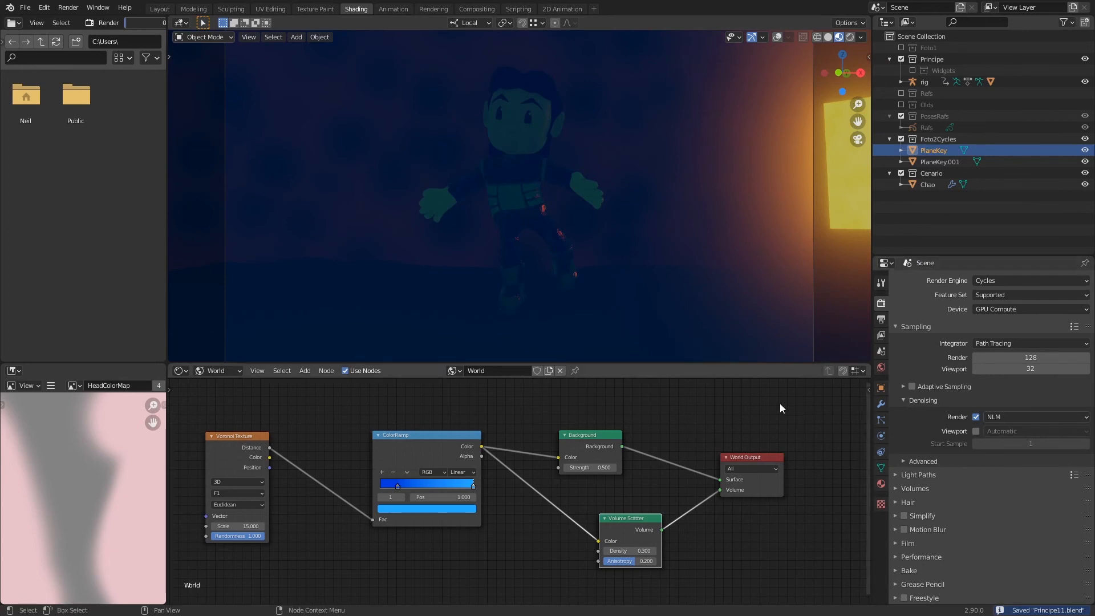
key(F12)
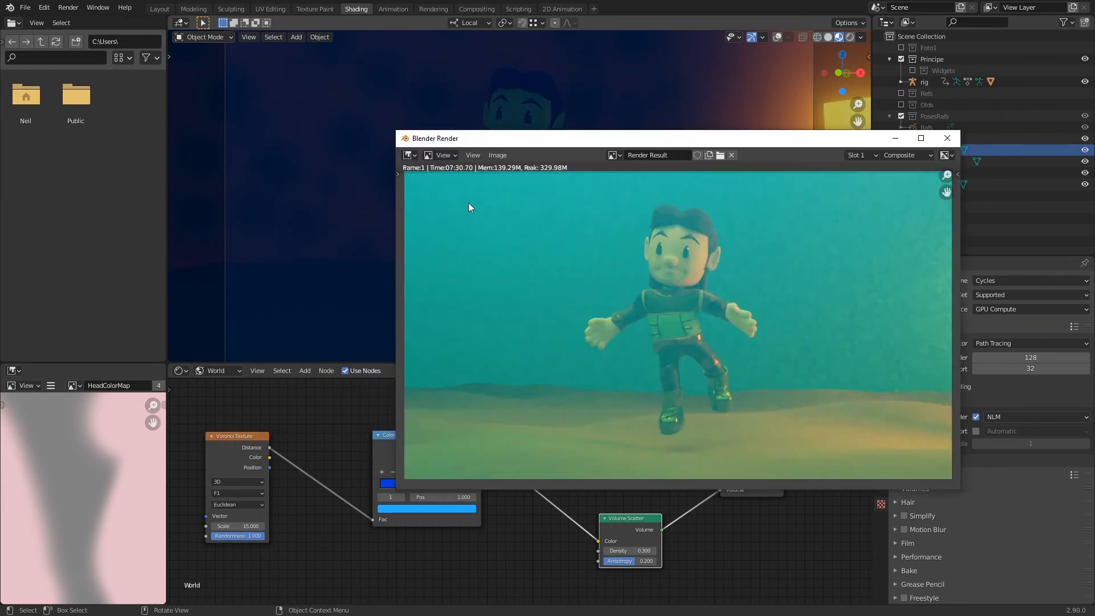